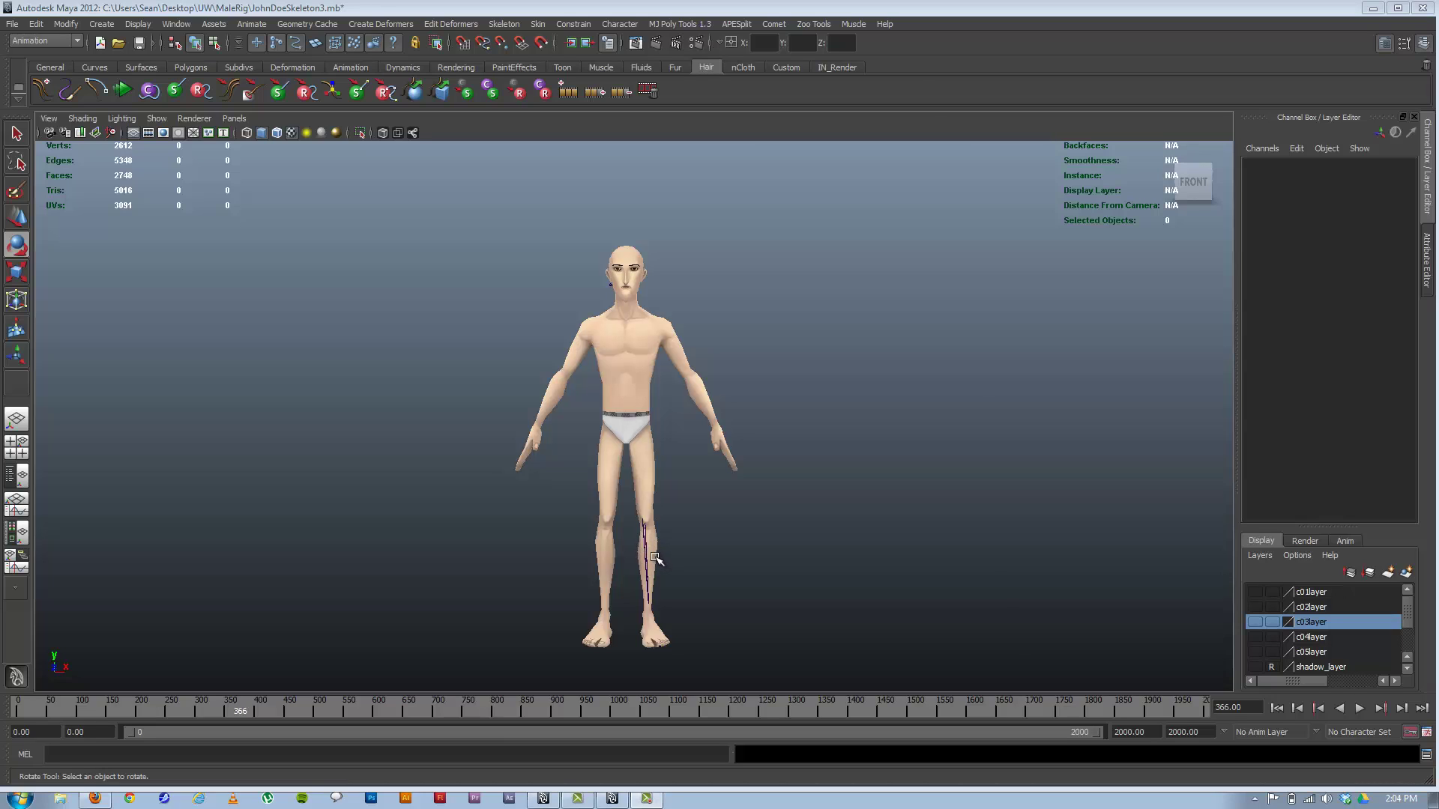
Select the left knee joint and turn on X-Ray Joints shading to show the skeleton through the body
{"action": "left_click_drag", "start_coordinate": [674, 541], "coordinate": [633, 546], "text": "alt"}
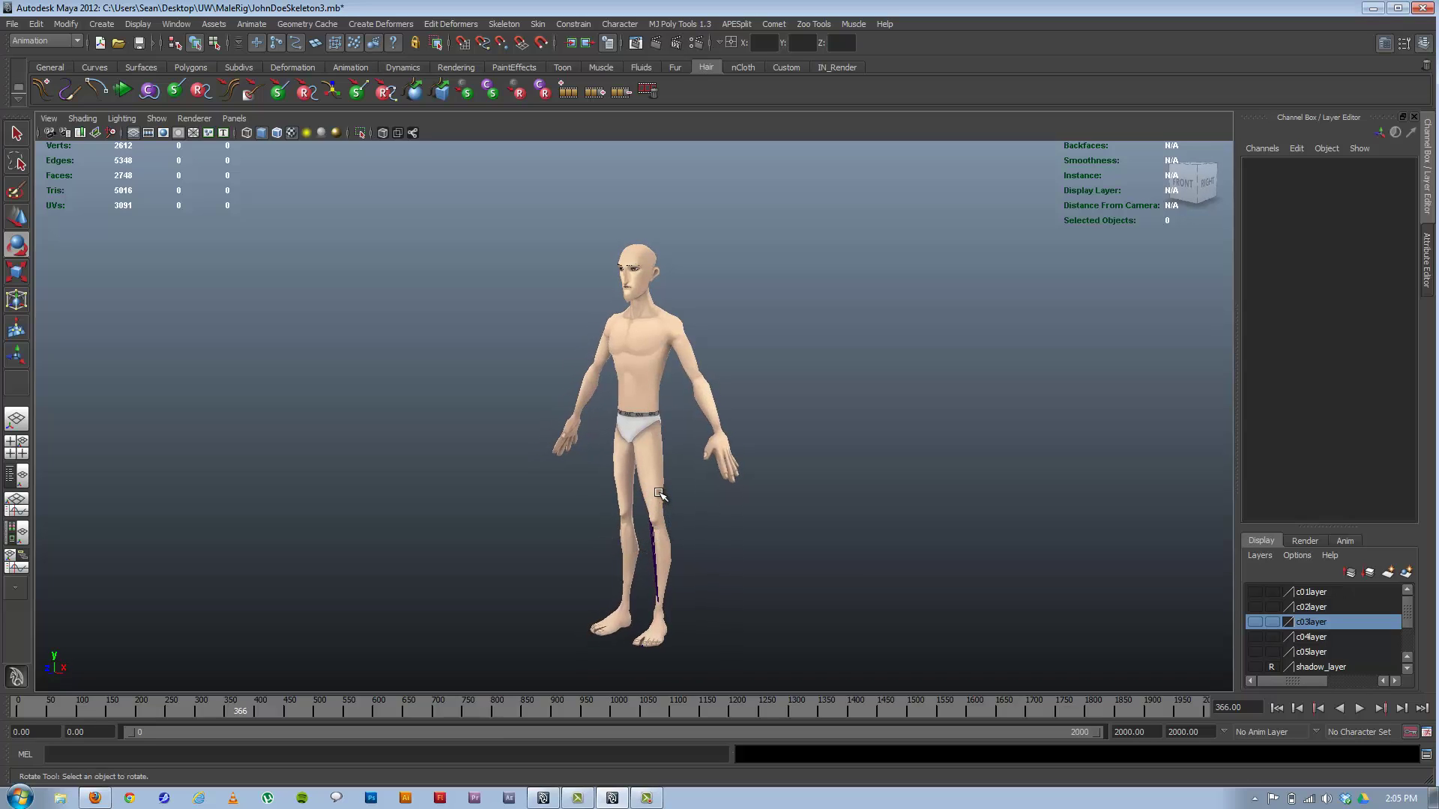
{"action": "left_click", "coordinate": [654, 539]}
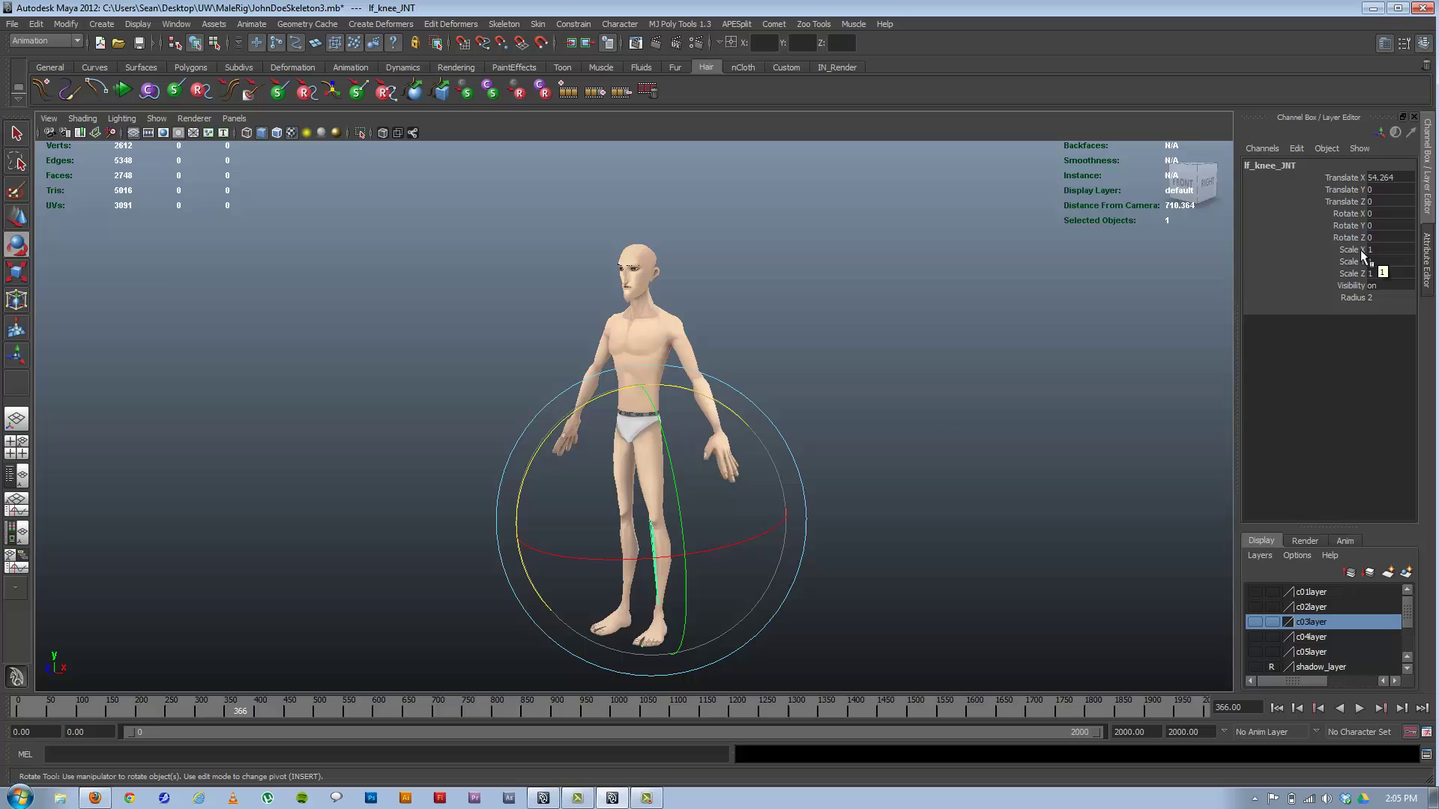
{"action": "left_click_drag", "start_coordinate": [723, 514], "coordinate": [771, 498], "text": "alt"}
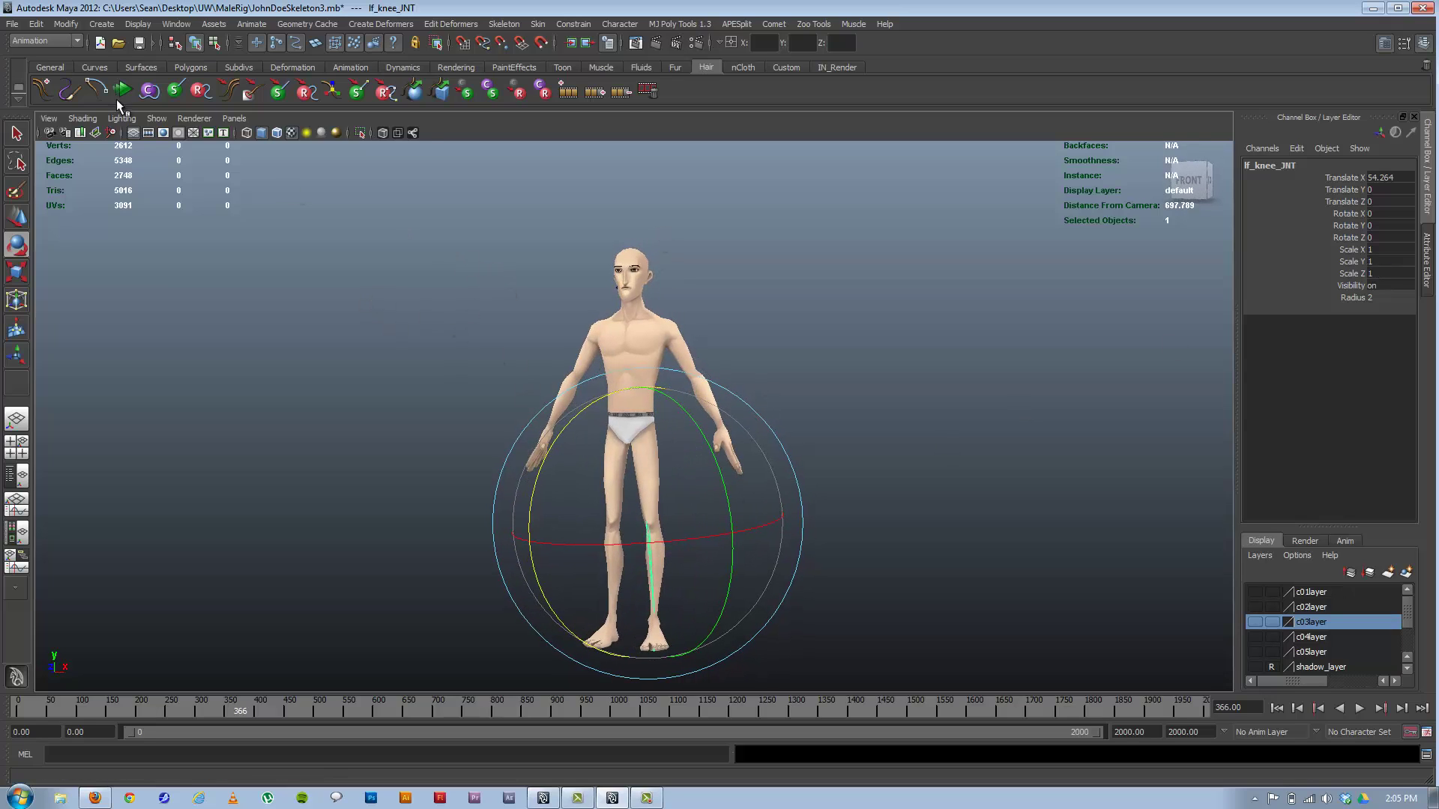
{"action": "left_click", "coordinate": [82, 118]}
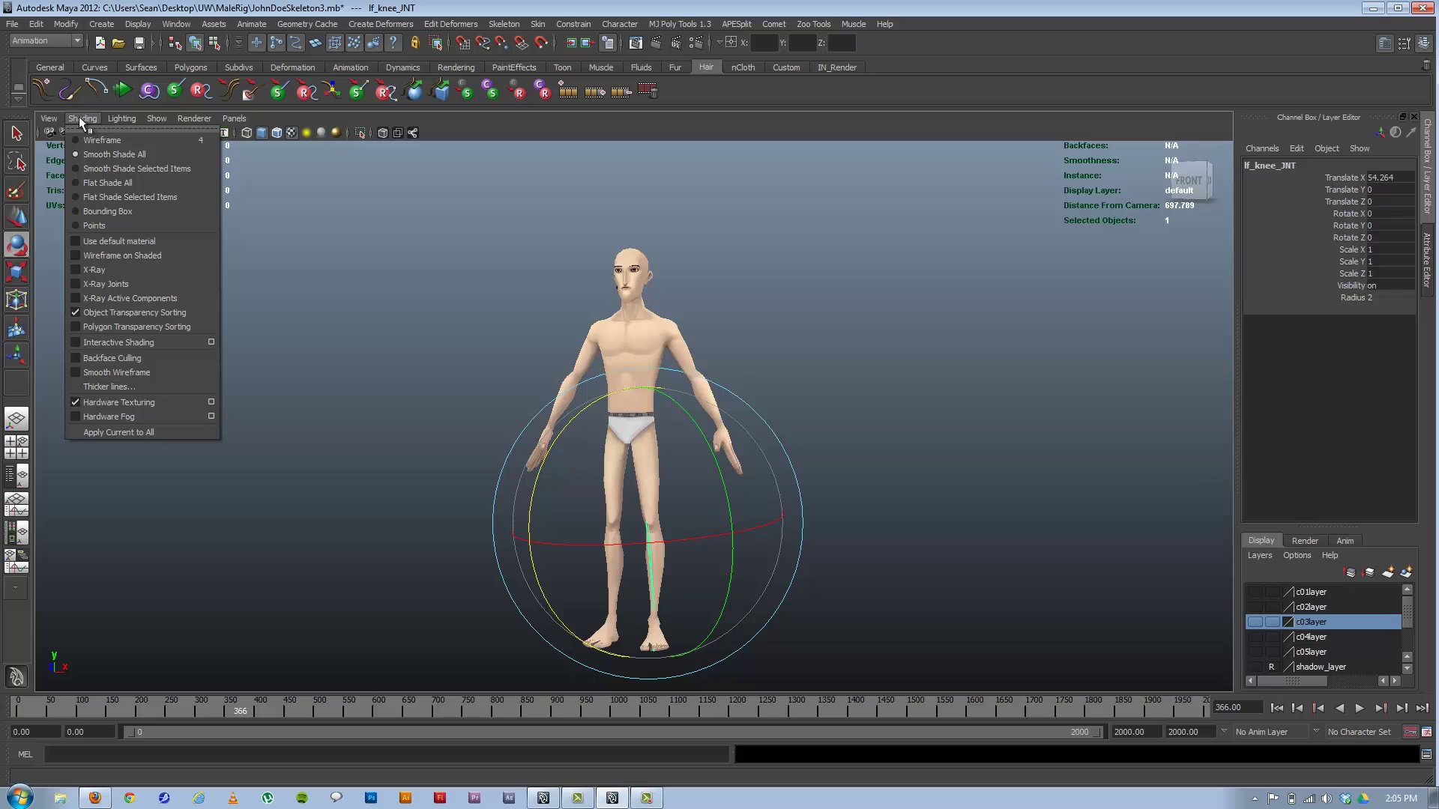
{"action": "left_click", "coordinate": [123, 284]}
{"action": "mouse_move", "coordinate": [702, 319]}
{"action": "left_mouse_down", "text": "alt"}
{"action": "mouse_move", "coordinate": [524, 321]}
{"action": "mouse_move", "coordinate": [717, 321]}
{"action": "left_mouse_up", "text": "alt"}
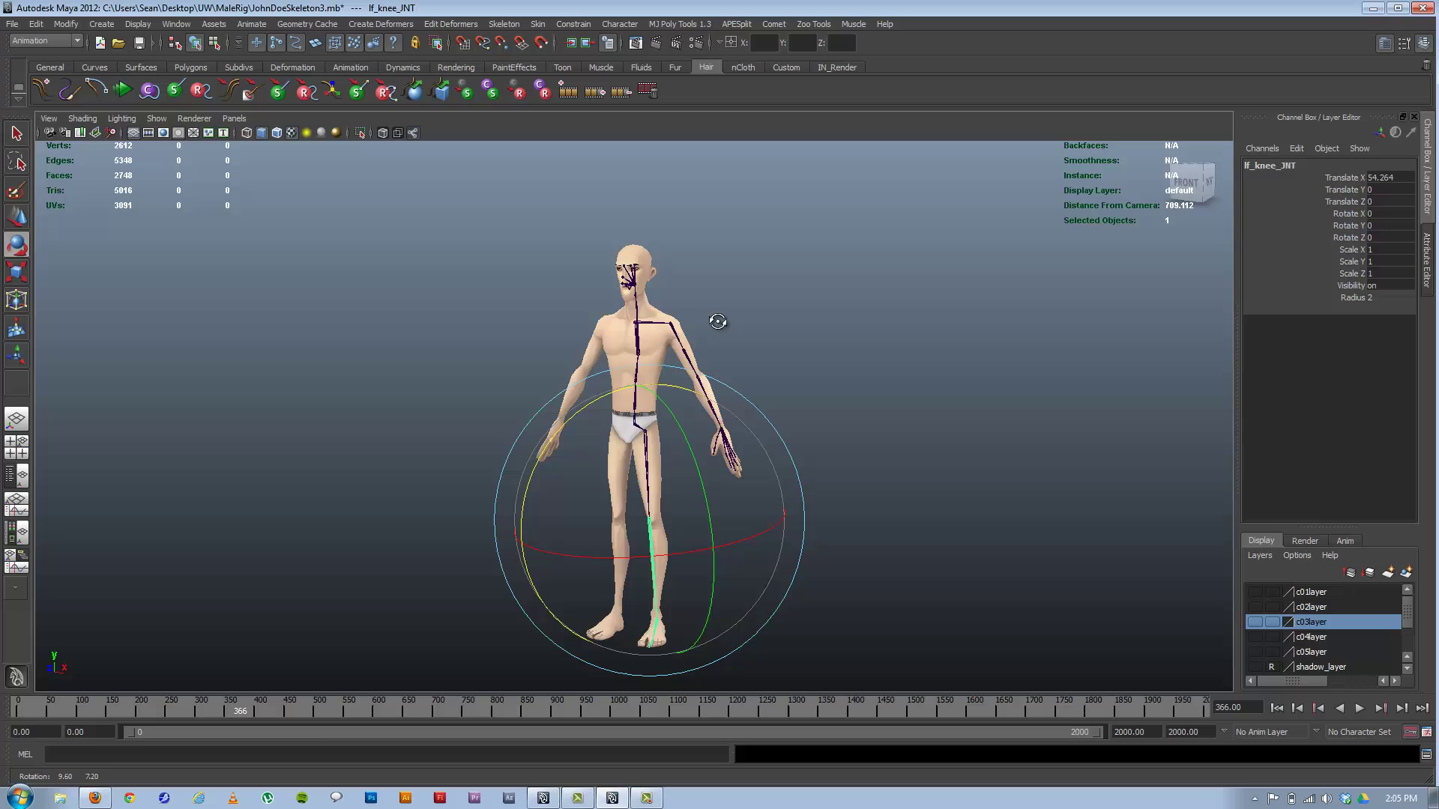
Turn on X-Ray shading to make the body mesh see-through, and clear the joint selection
{"action": "left_click", "coordinate": [82, 118]}
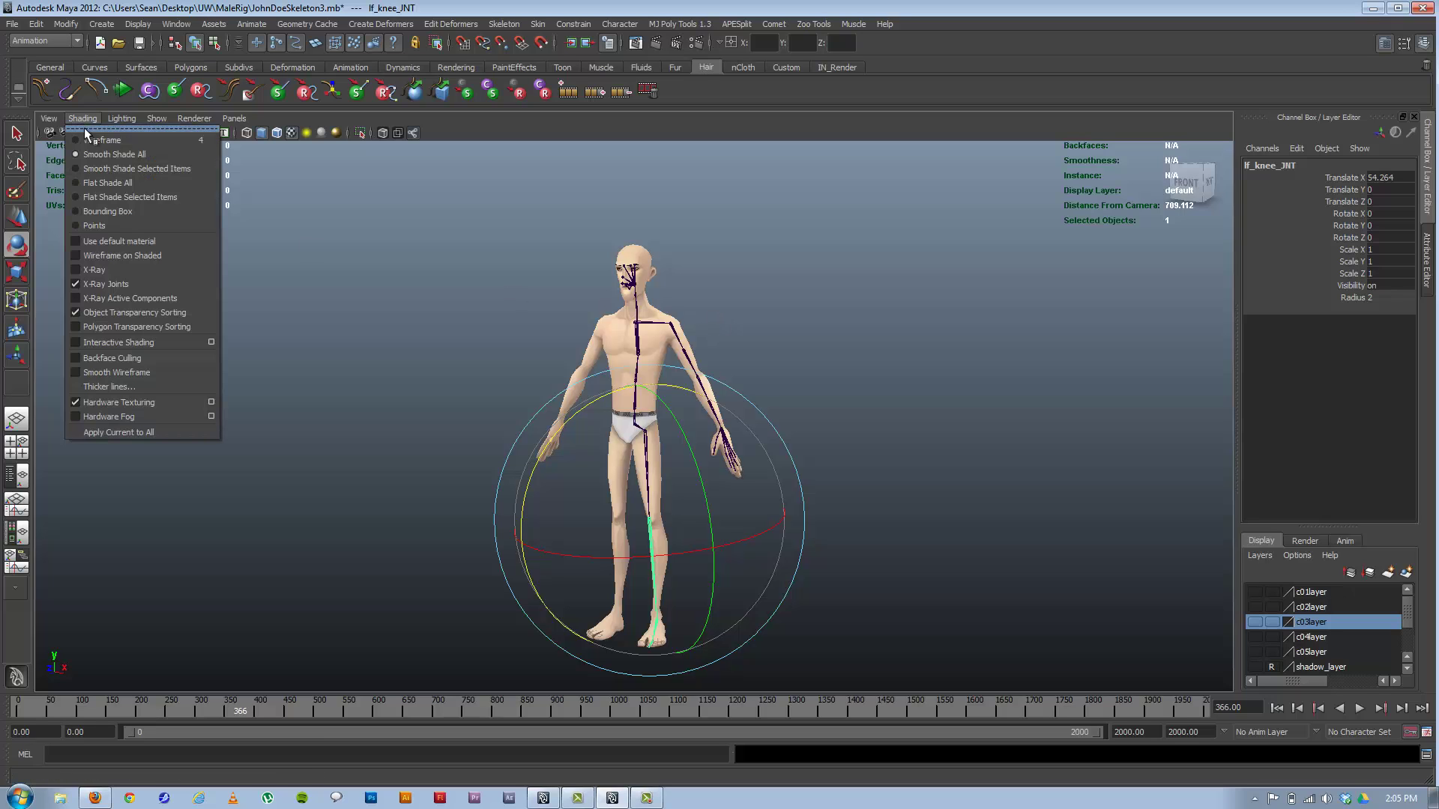
{"action": "left_click", "coordinate": [132, 269]}
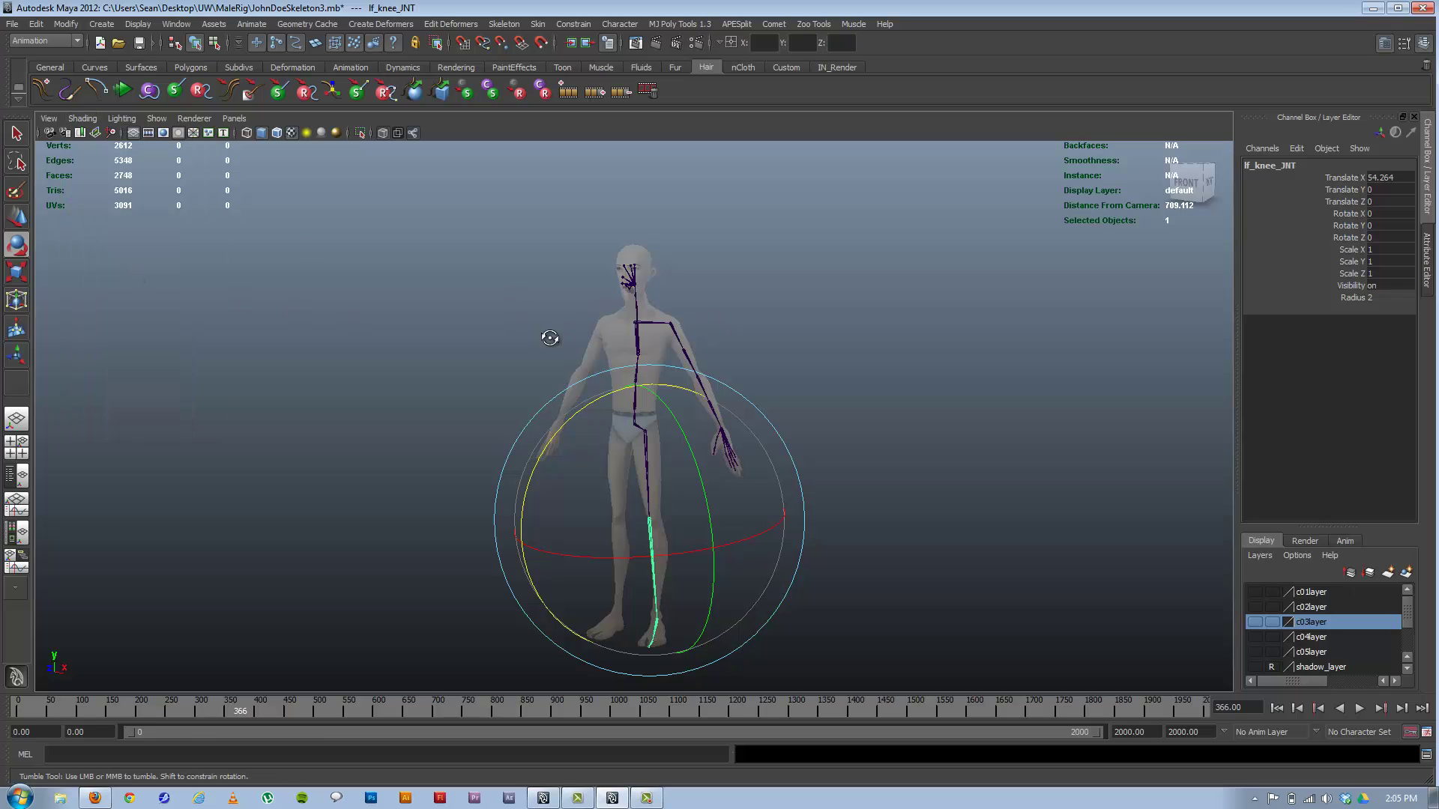
{"action": "left_click_drag", "start_coordinate": [550, 338], "coordinate": [731, 385], "text": "alt"}
{"action": "right_click_drag", "start_coordinate": [554, 383], "coordinate": [993, 370], "text": "alt"}
{"action": "left_click", "coordinate": [729, 398]}
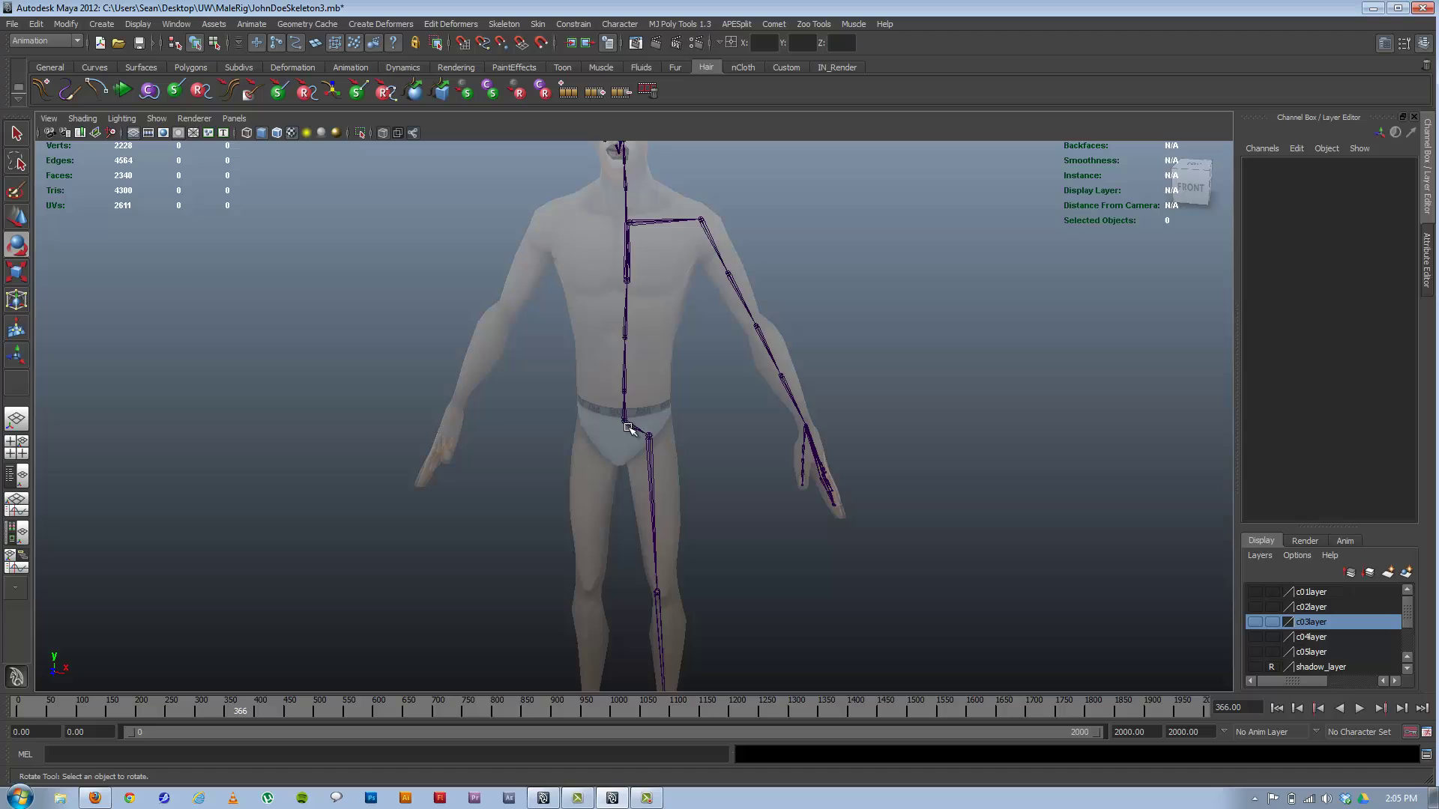
{"action": "middle_click_drag", "start_coordinate": [631, 393], "coordinate": [618, 484], "text": "alt"}
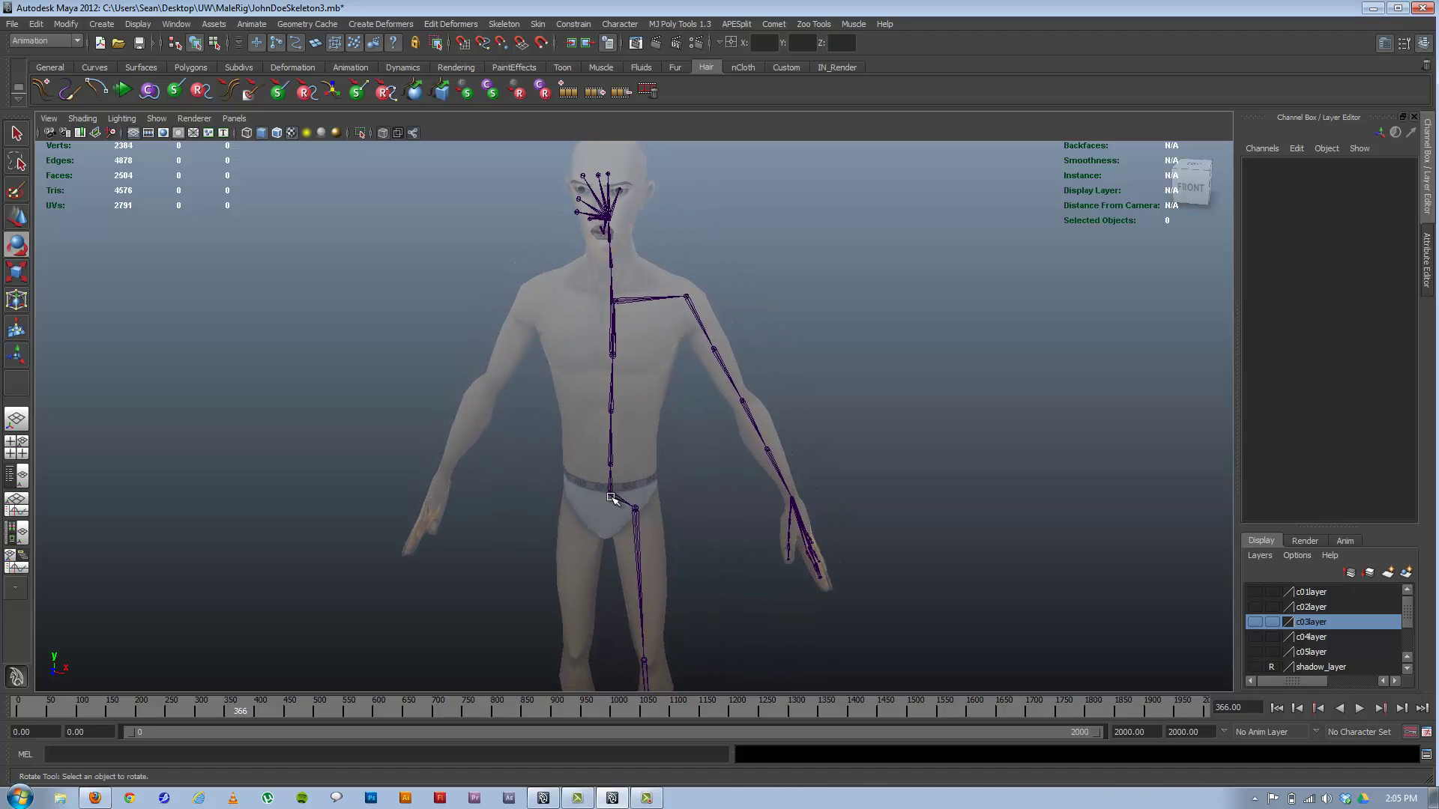
Select the hips joint and display the local rotation axes of the whole skeleton in component selection mode
{"action": "left_click", "coordinate": [613, 495]}
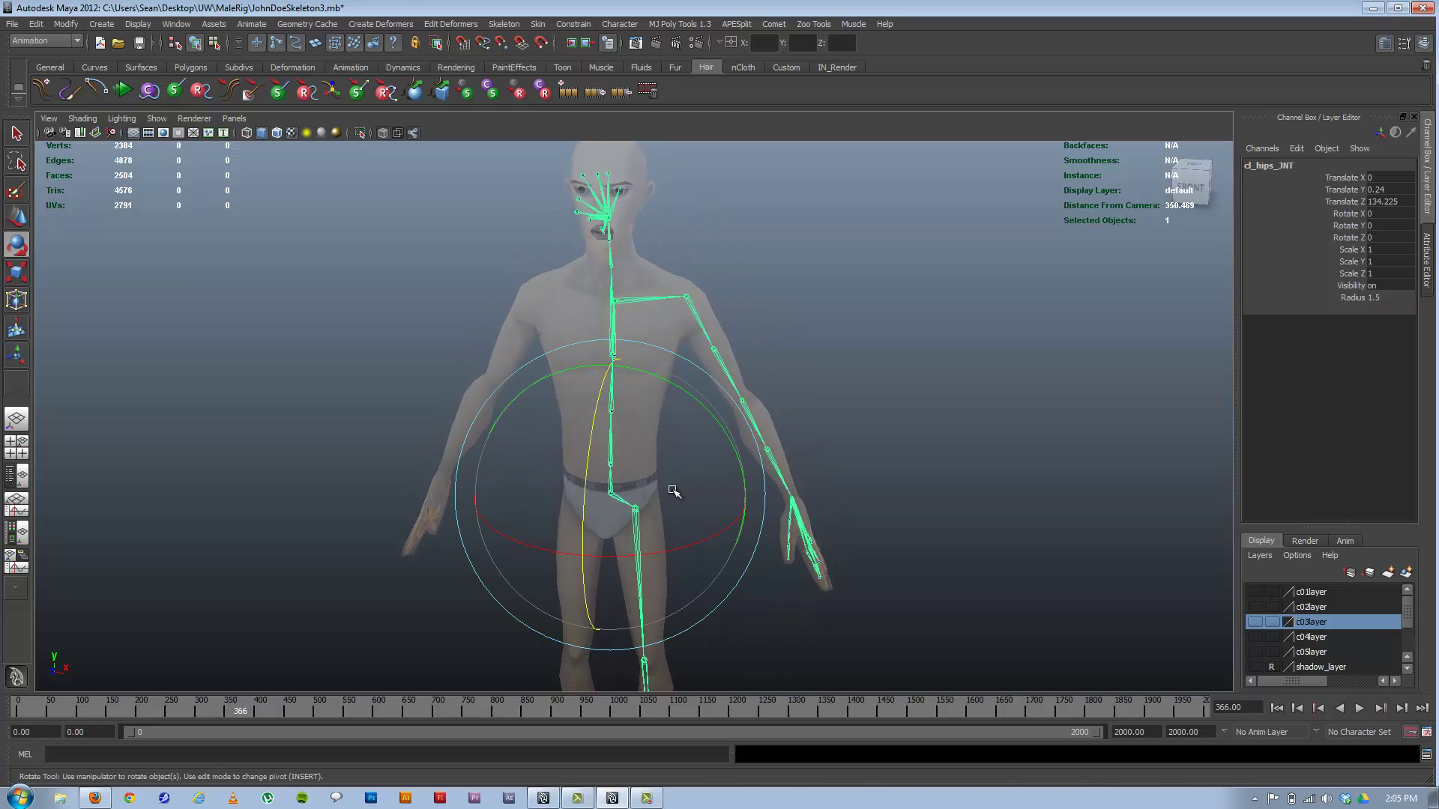
{"action": "left_click", "coordinate": [213, 45]}
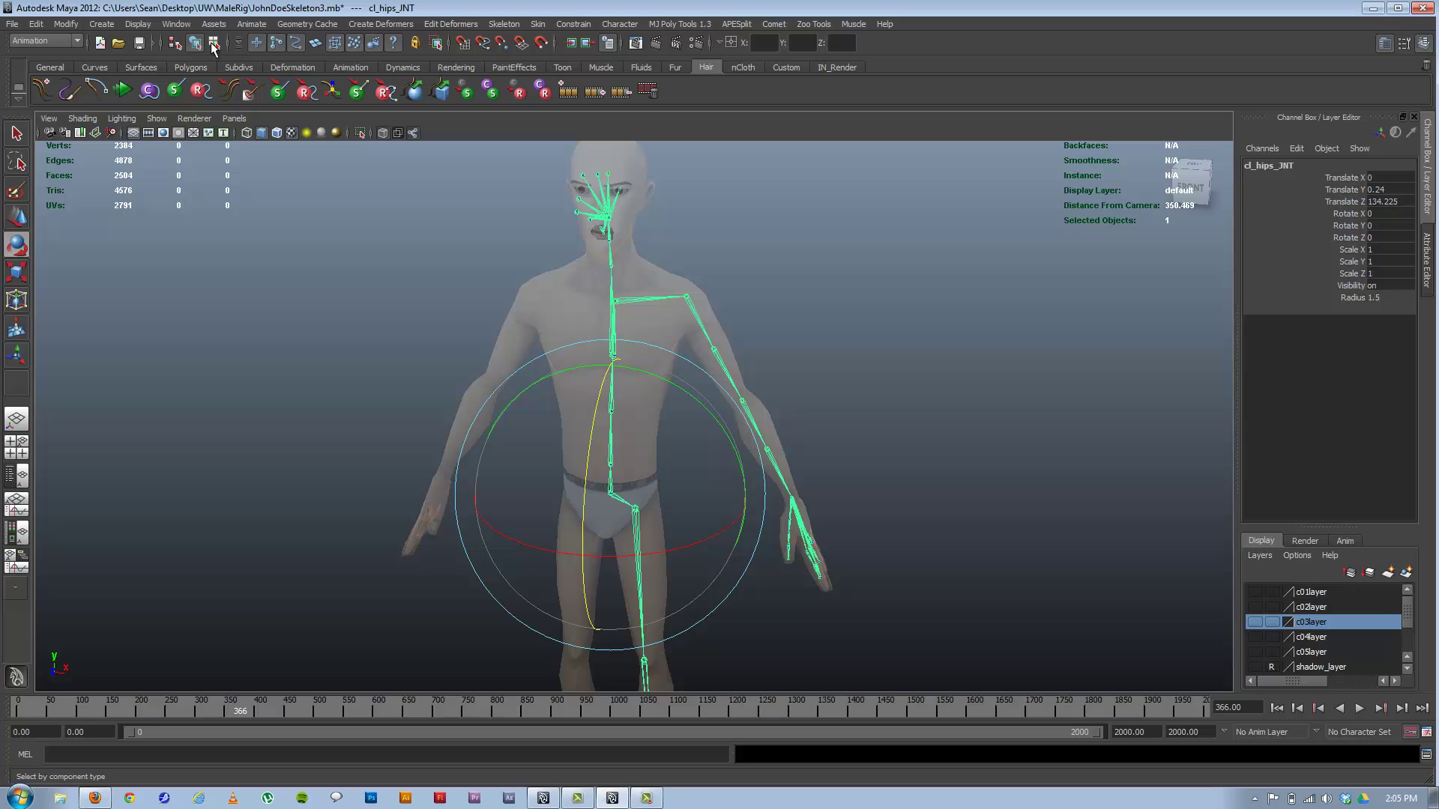
{"action": "left_click", "coordinate": [213, 42]}
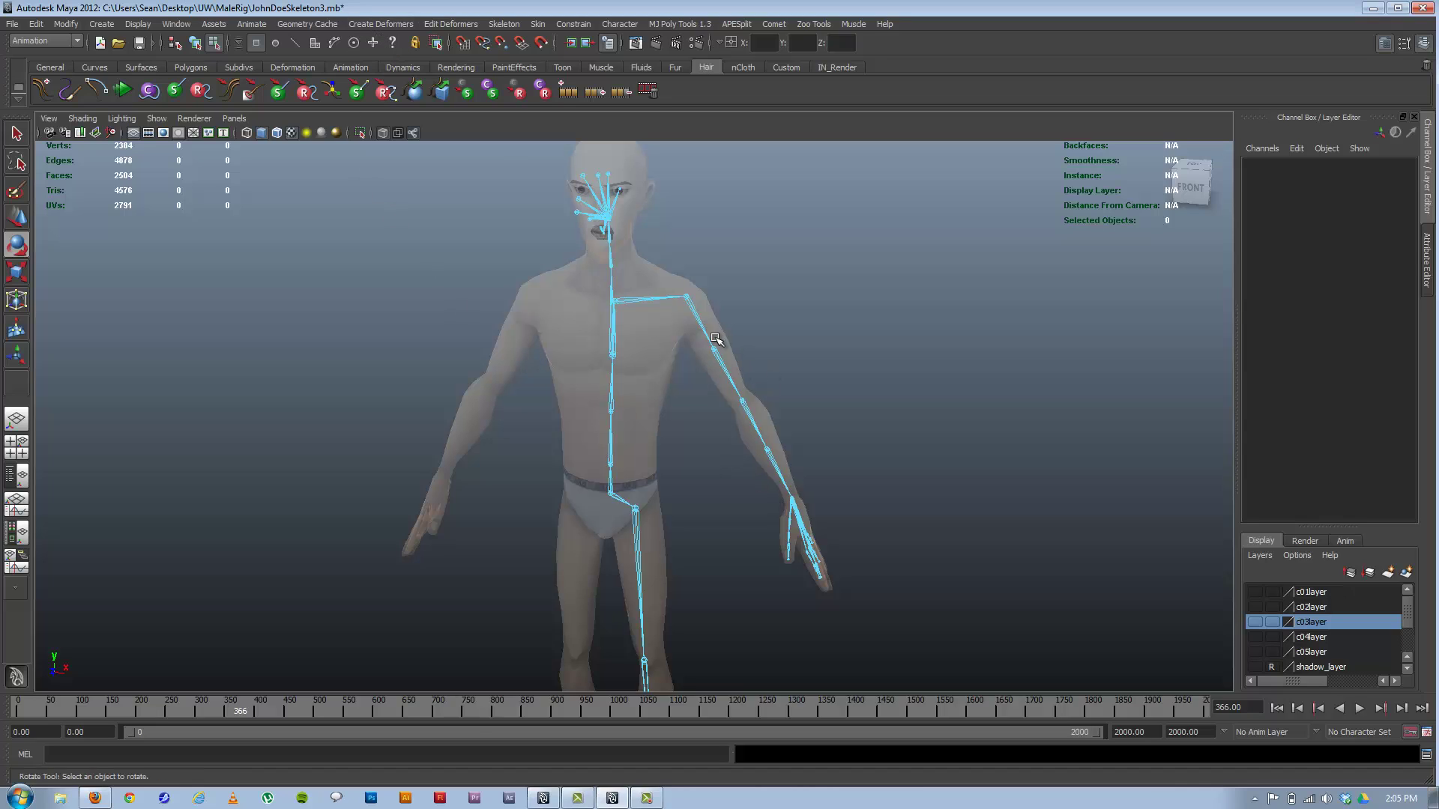
{"action": "left_click", "coordinate": [392, 42]}
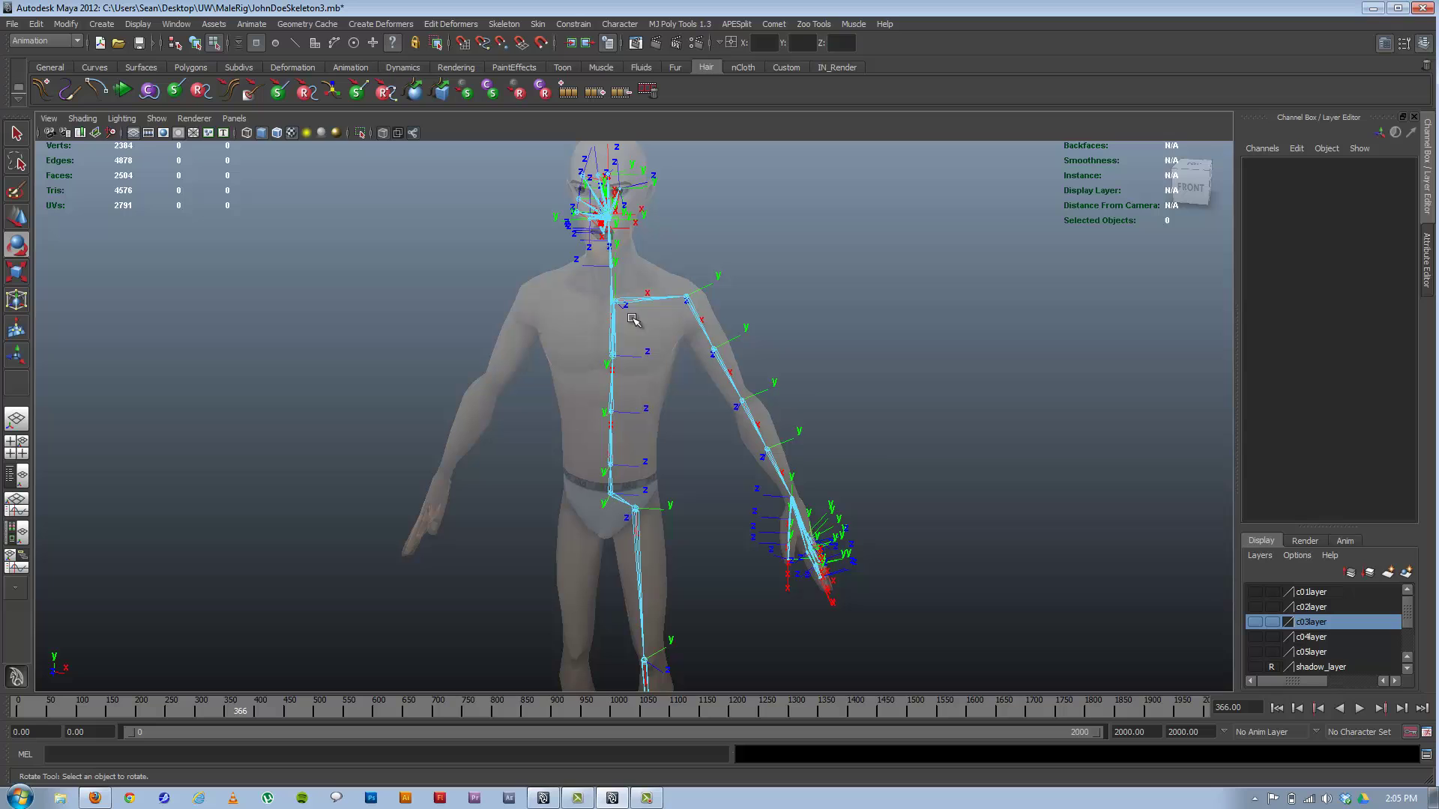
Try rotating the left elbow joint's local rotation axis about X by about -34 degrees, and undo it
{"action": "left_click_drag", "start_coordinate": [700, 359], "coordinate": [652, 360], "text": "alt"}
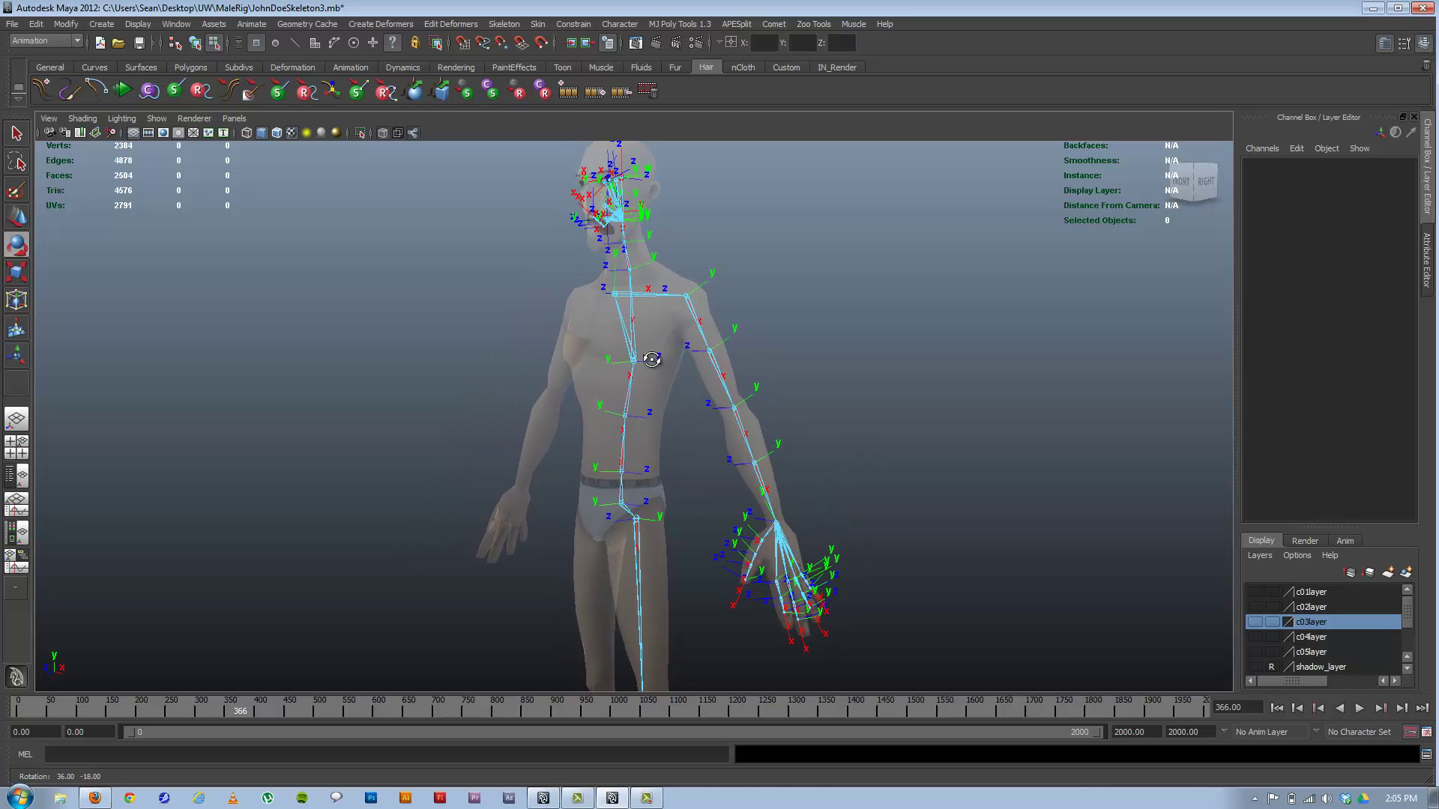
{"action": "right_click_drag", "start_coordinate": [652, 360], "coordinate": [1044, 392], "text": "alt"}
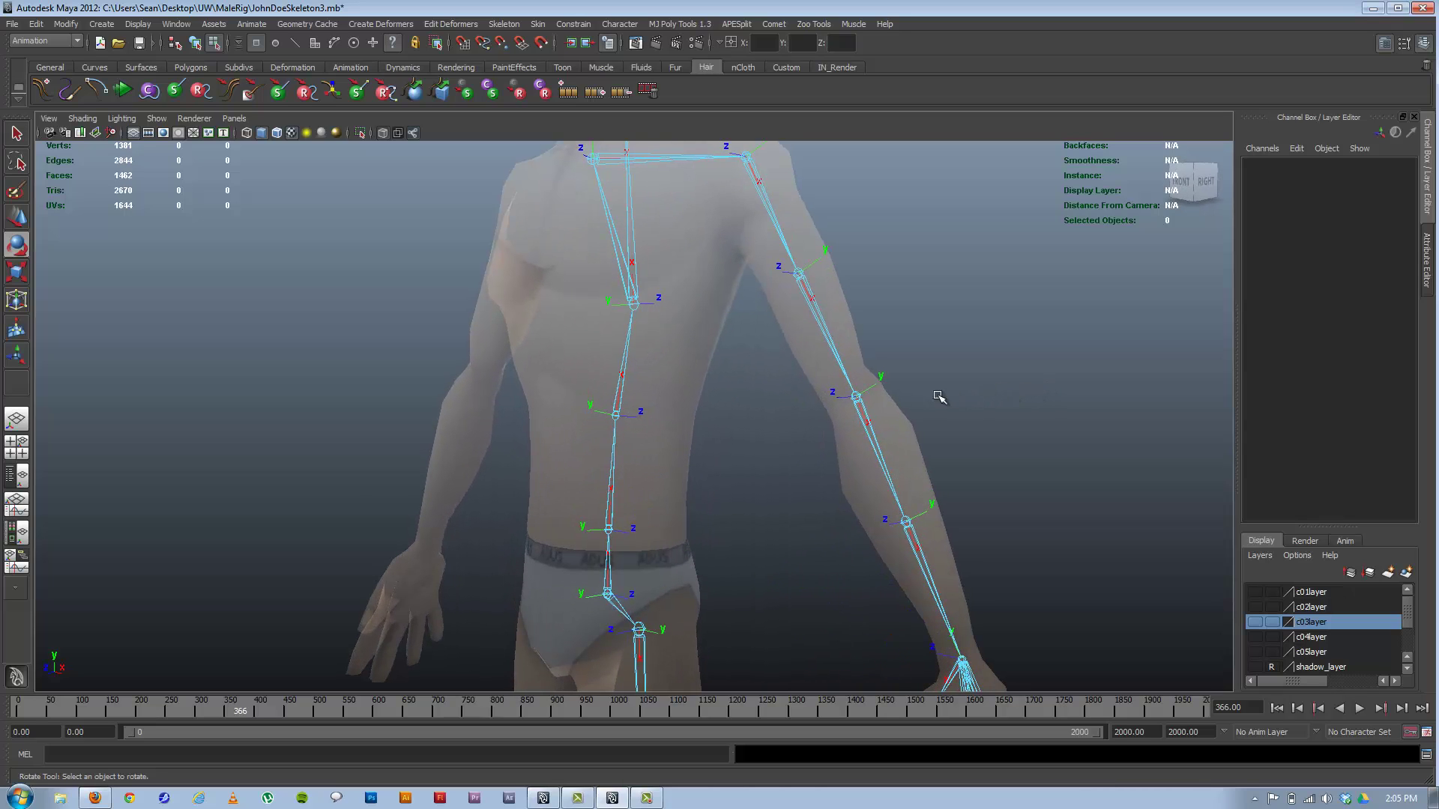
{"action": "left_click_drag", "start_coordinate": [814, 358], "coordinate": [875, 343], "text": "alt"}
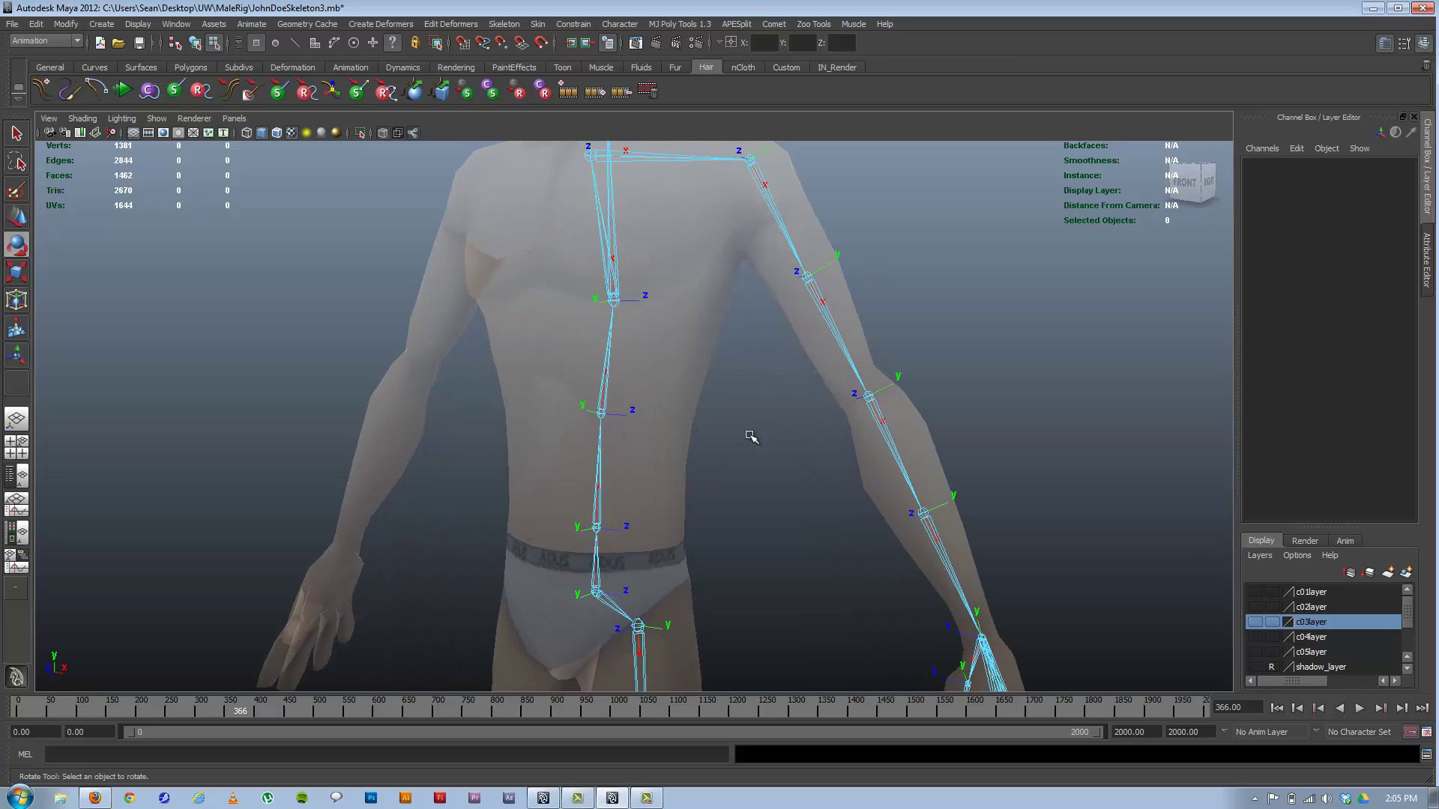
{"action": "left_click_drag", "start_coordinate": [803, 427], "coordinate": [727, 469], "text": "alt"}
{"action": "right_click_drag", "start_coordinate": [727, 469], "coordinate": [867, 491], "text": "alt"}
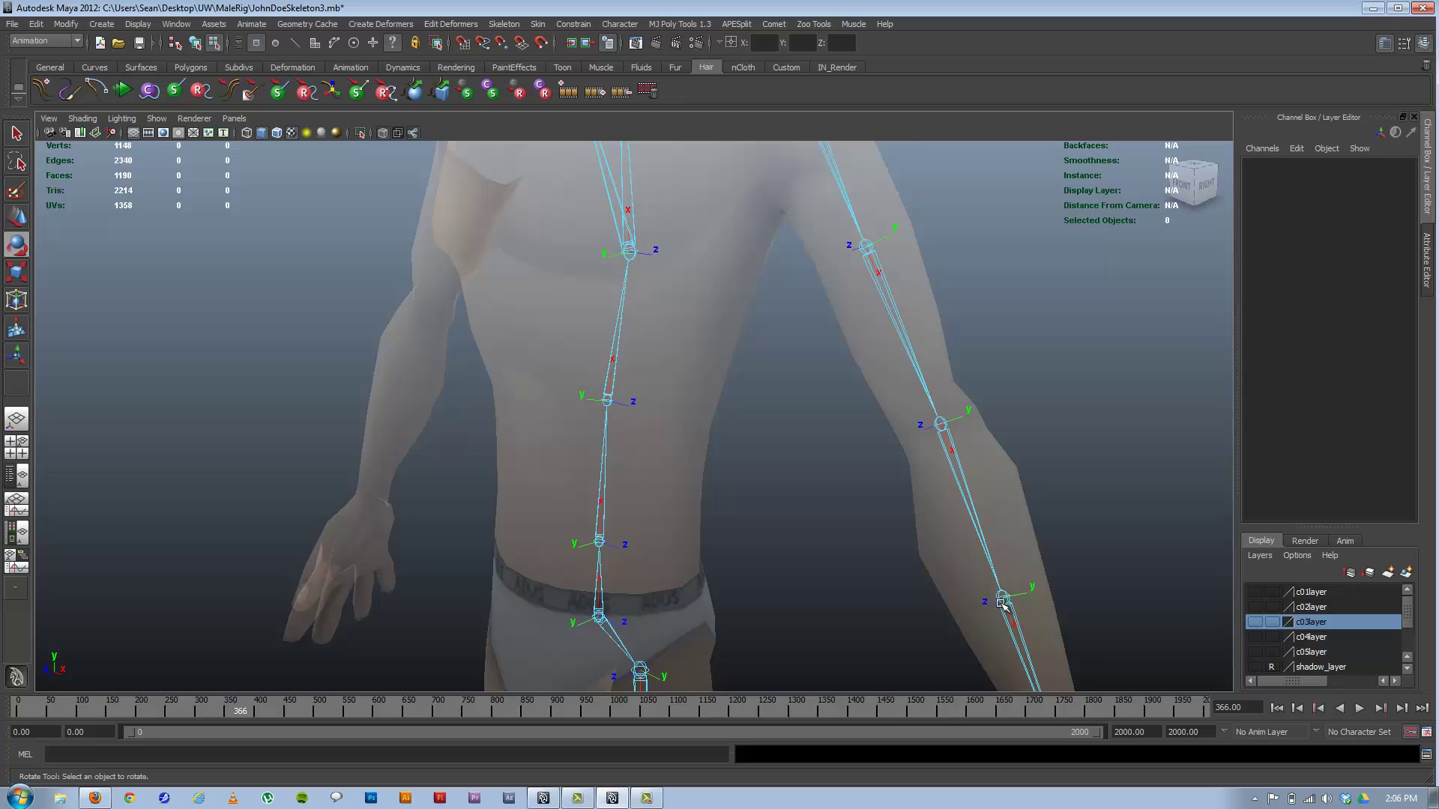
{"action": "right_click_drag", "start_coordinate": [1003, 604], "coordinate": [915, 554], "text": "alt"}
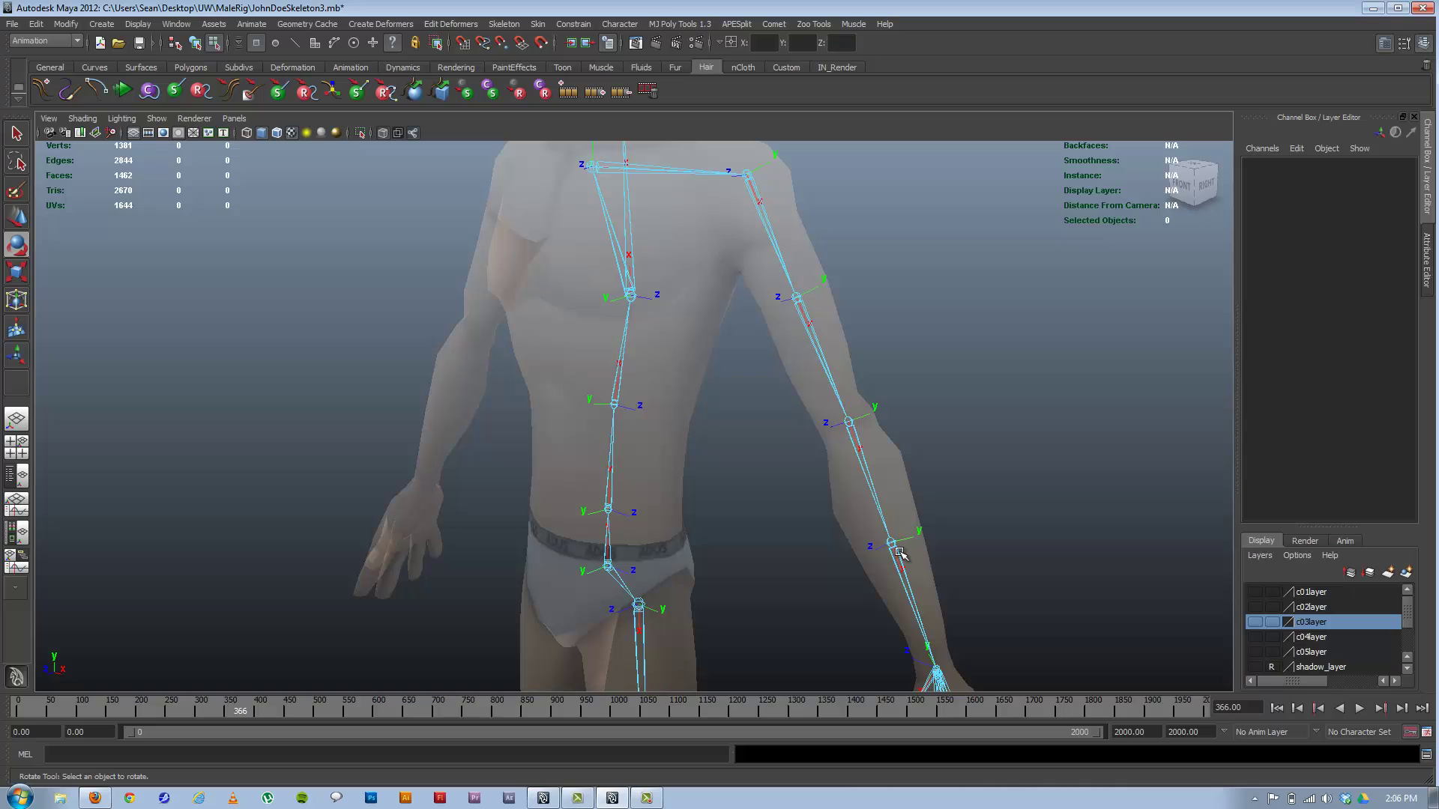
{"action": "left_click", "coordinate": [861, 417]}
{"action": "left_click_drag", "start_coordinate": [838, 481], "coordinate": [812, 447], "text": "alt"}
{"action": "left_click_drag", "start_coordinate": [865, 332], "coordinate": [1085, 318]}
{"action": "key", "text": "ctrl+z"}
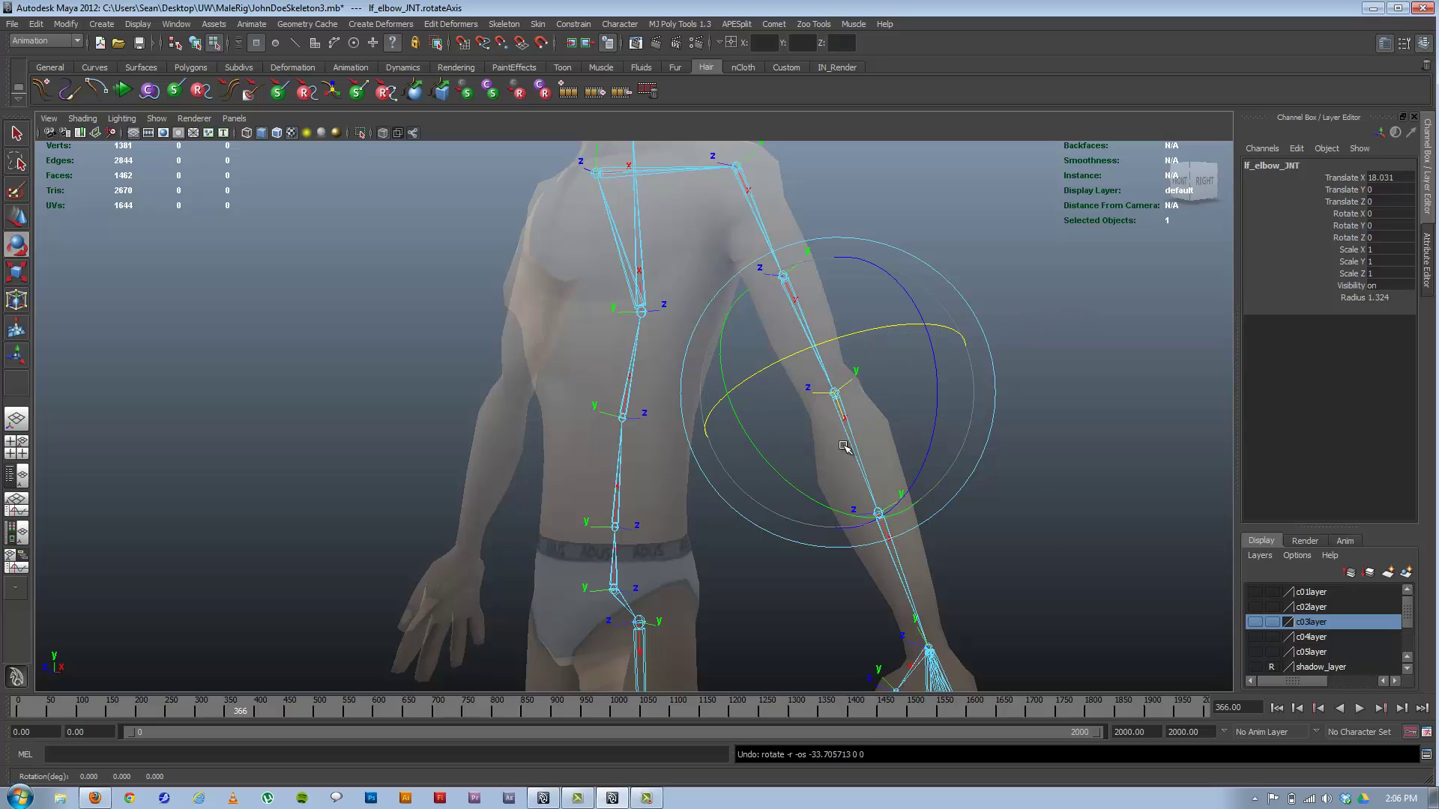
Try rotating the left forearm joint's local rotation axis about X, and undo it
{"action": "left_click", "coordinate": [889, 515]}
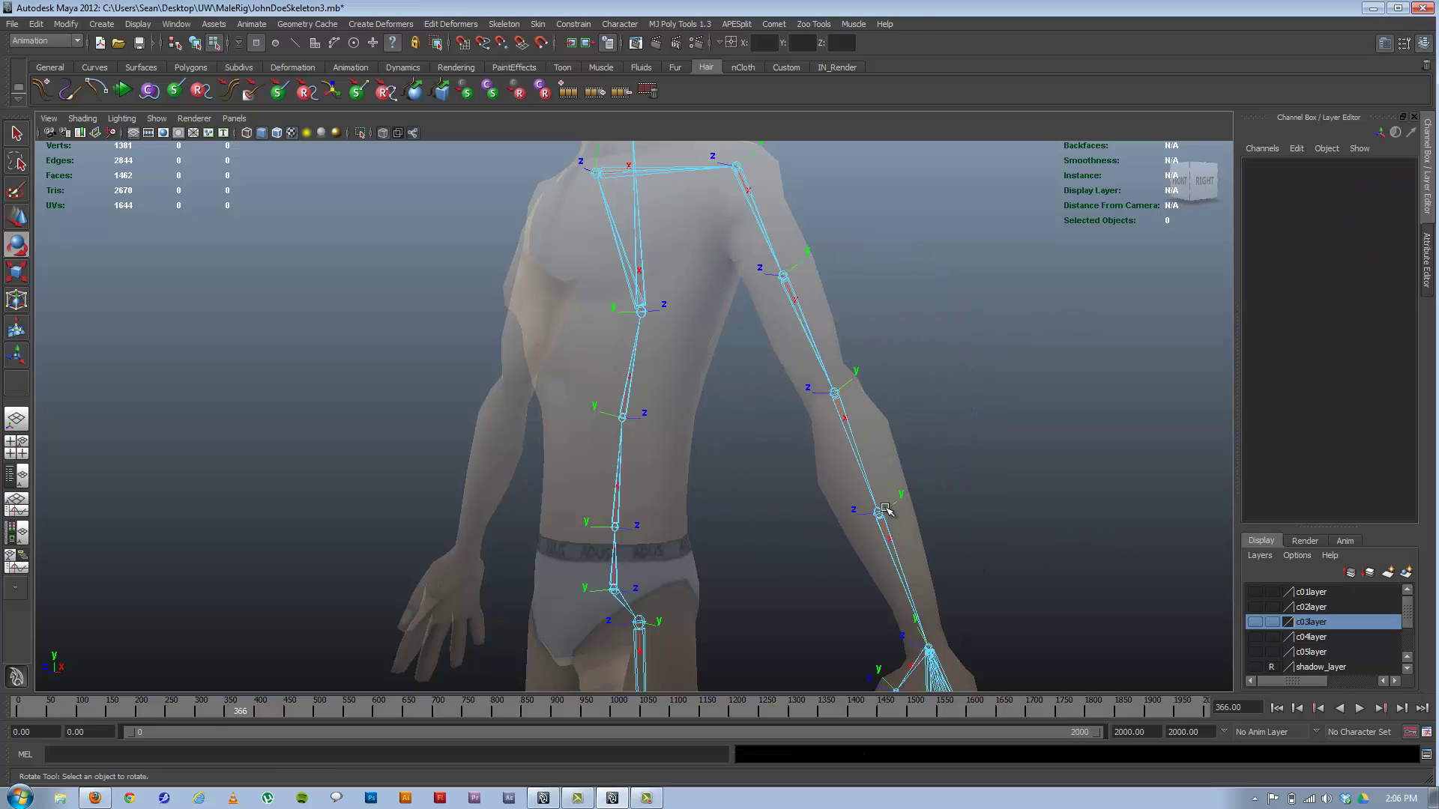
{"action": "left_click", "coordinate": [892, 508]}
{"action": "left_click_drag", "start_coordinate": [933, 462], "coordinate": [999, 448]}
{"action": "key", "text": "ctrl+z"}
{"action": "key", "text": "ctrl+z"}
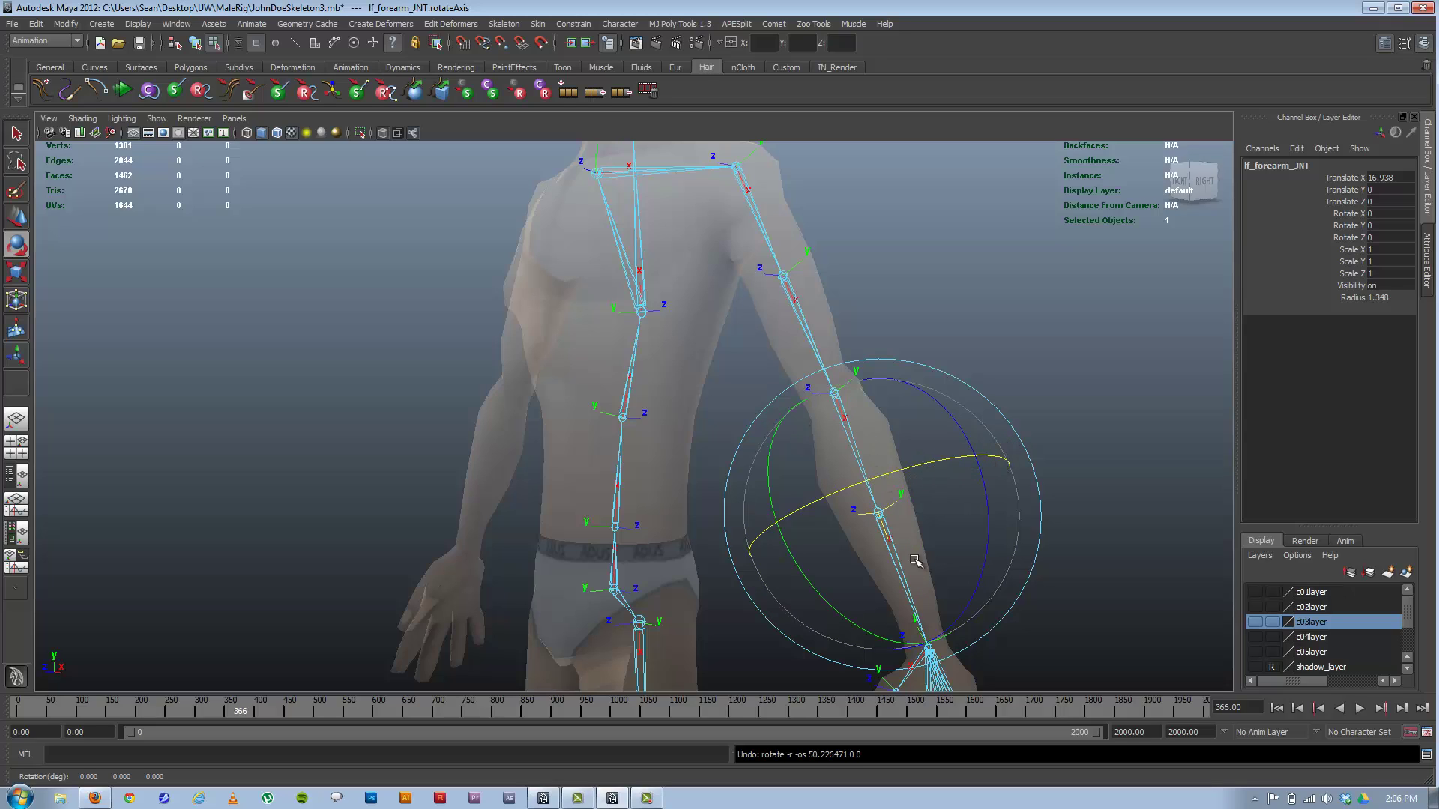
Deselect the forearm's rotation axis, return to object selection mode and select the left bicep joint
{"action": "left_click_drag", "start_coordinate": [881, 559], "coordinate": [694, 502], "text": "alt"}
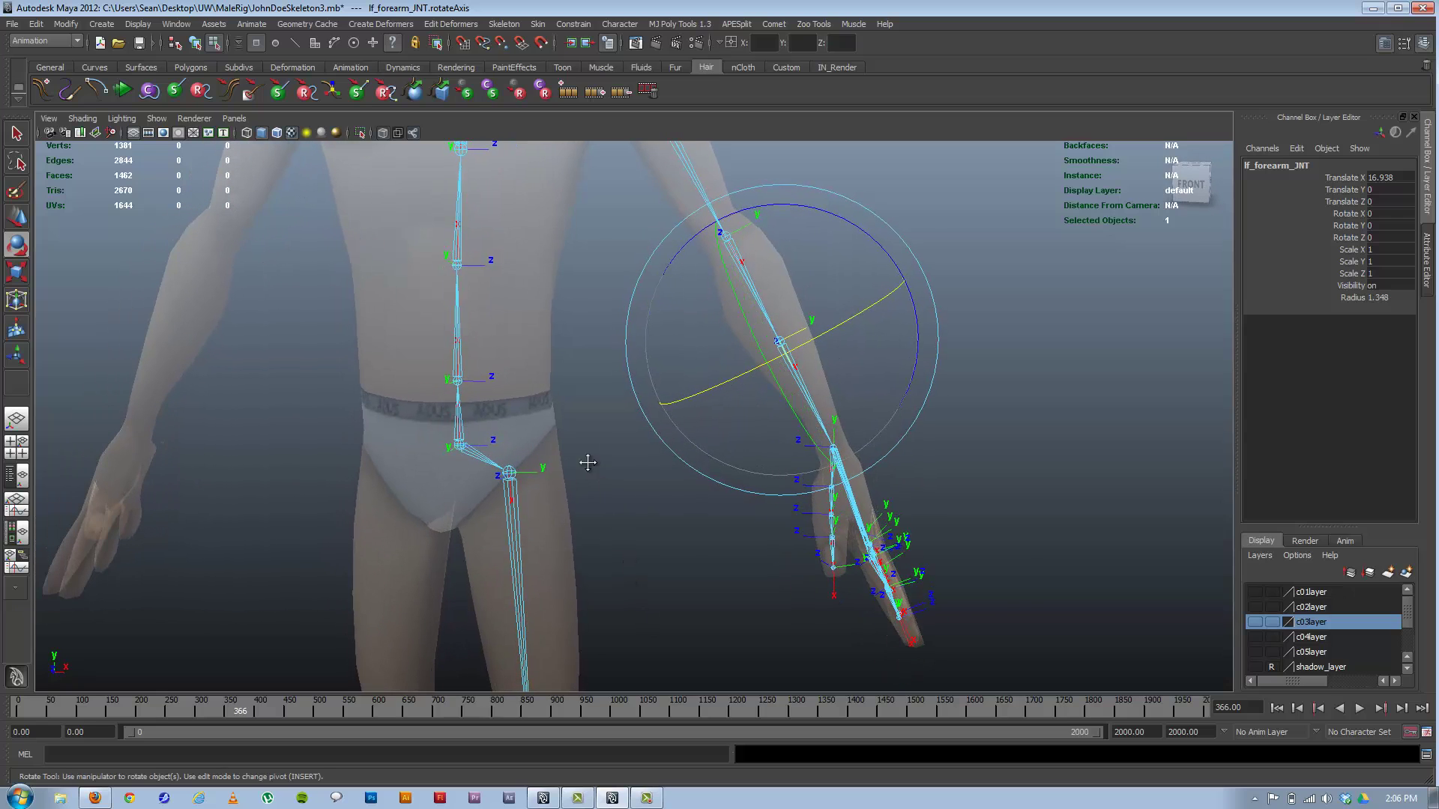
{"action": "middle_click_drag", "start_coordinate": [587, 462], "coordinate": [659, 516], "text": "alt"}
{"action": "key", "text": "super"}
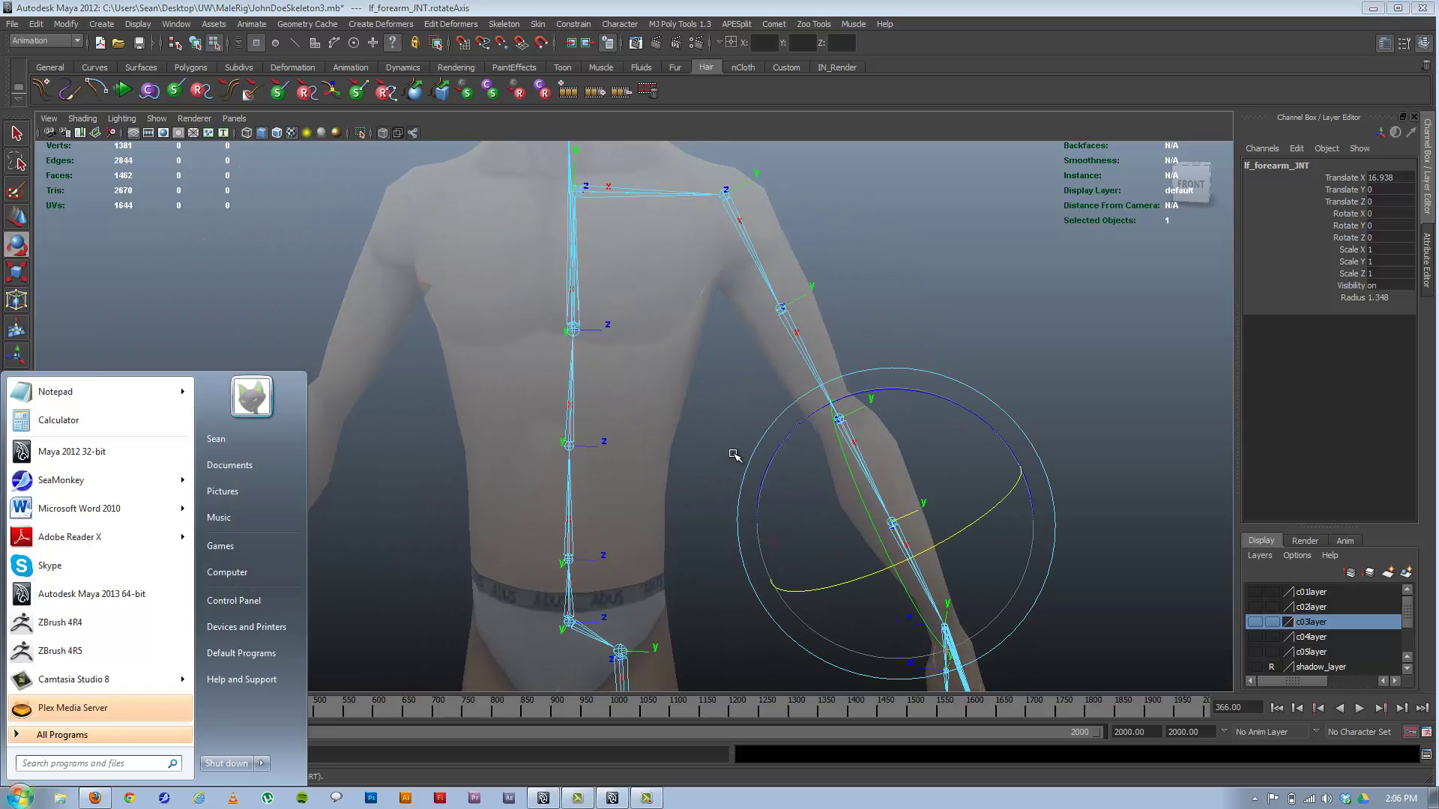
{"action": "left_click", "coordinate": [732, 453]}
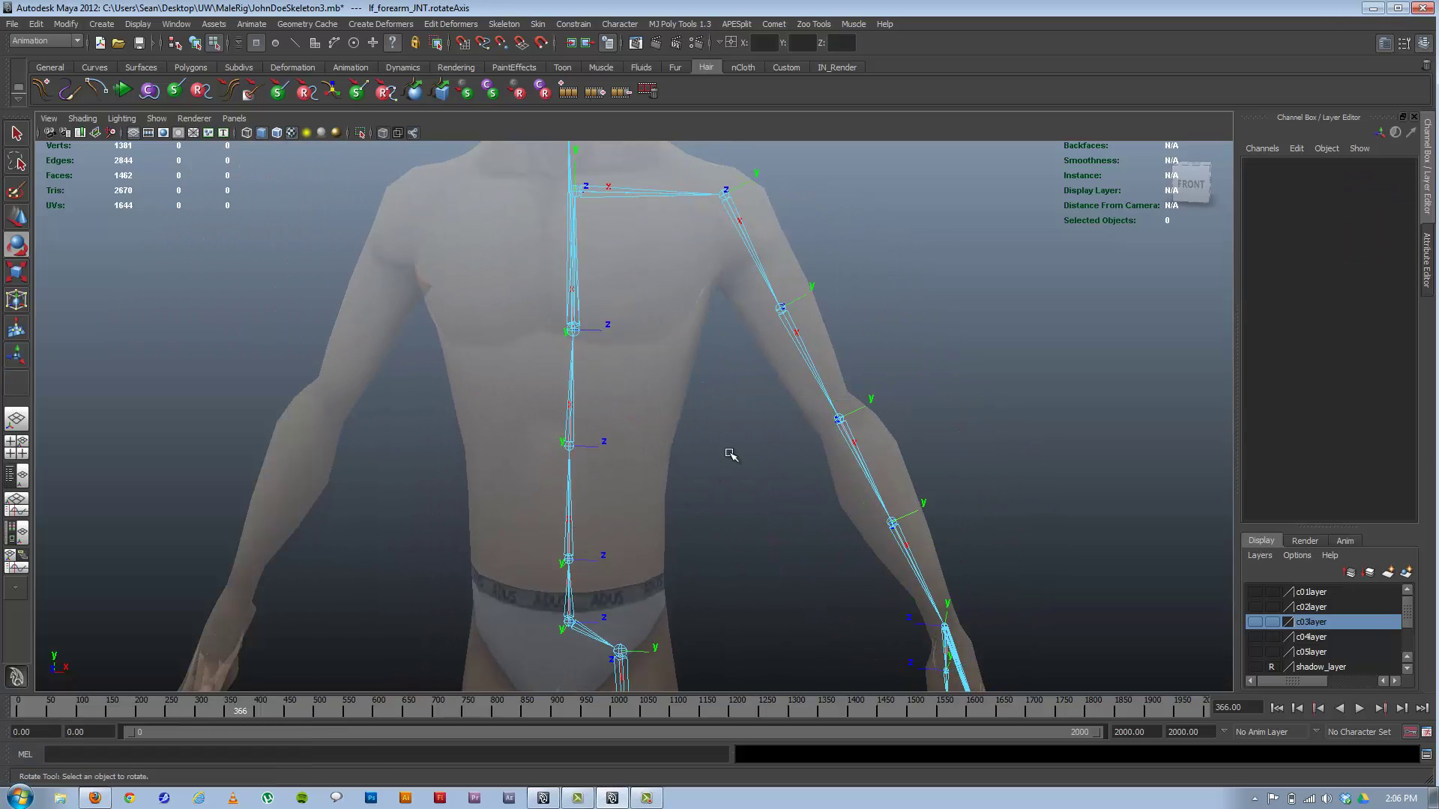
{"action": "left_click_drag", "start_coordinate": [735, 470], "coordinate": [811, 442], "text": "alt"}
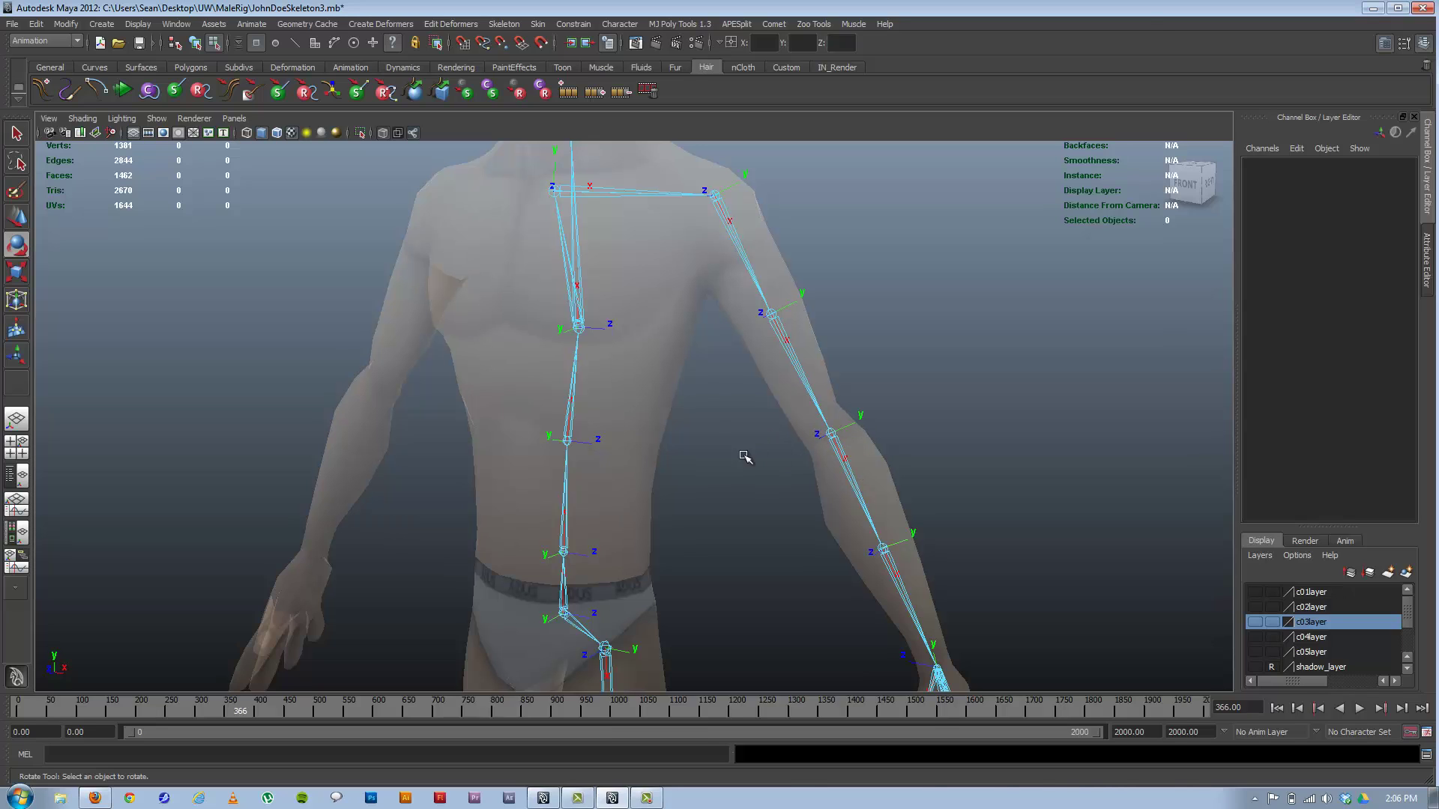
{"action": "left_click_drag", "start_coordinate": [537, 450], "coordinate": [517, 454], "text": "alt"}
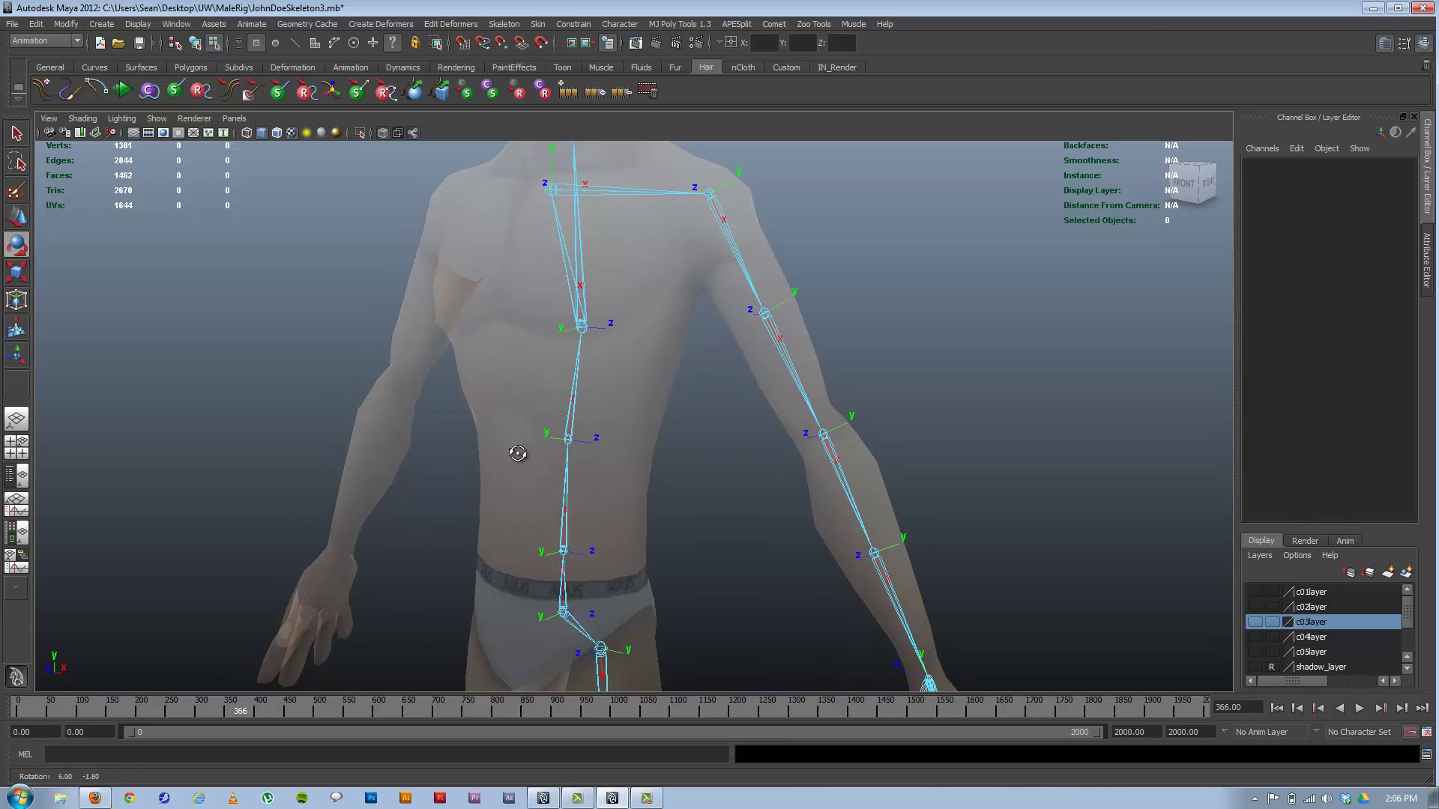
{"action": "left_click", "coordinate": [195, 42]}
{"action": "left_click", "coordinate": [779, 322]}
{"action": "left_click", "coordinate": [777, 323]}
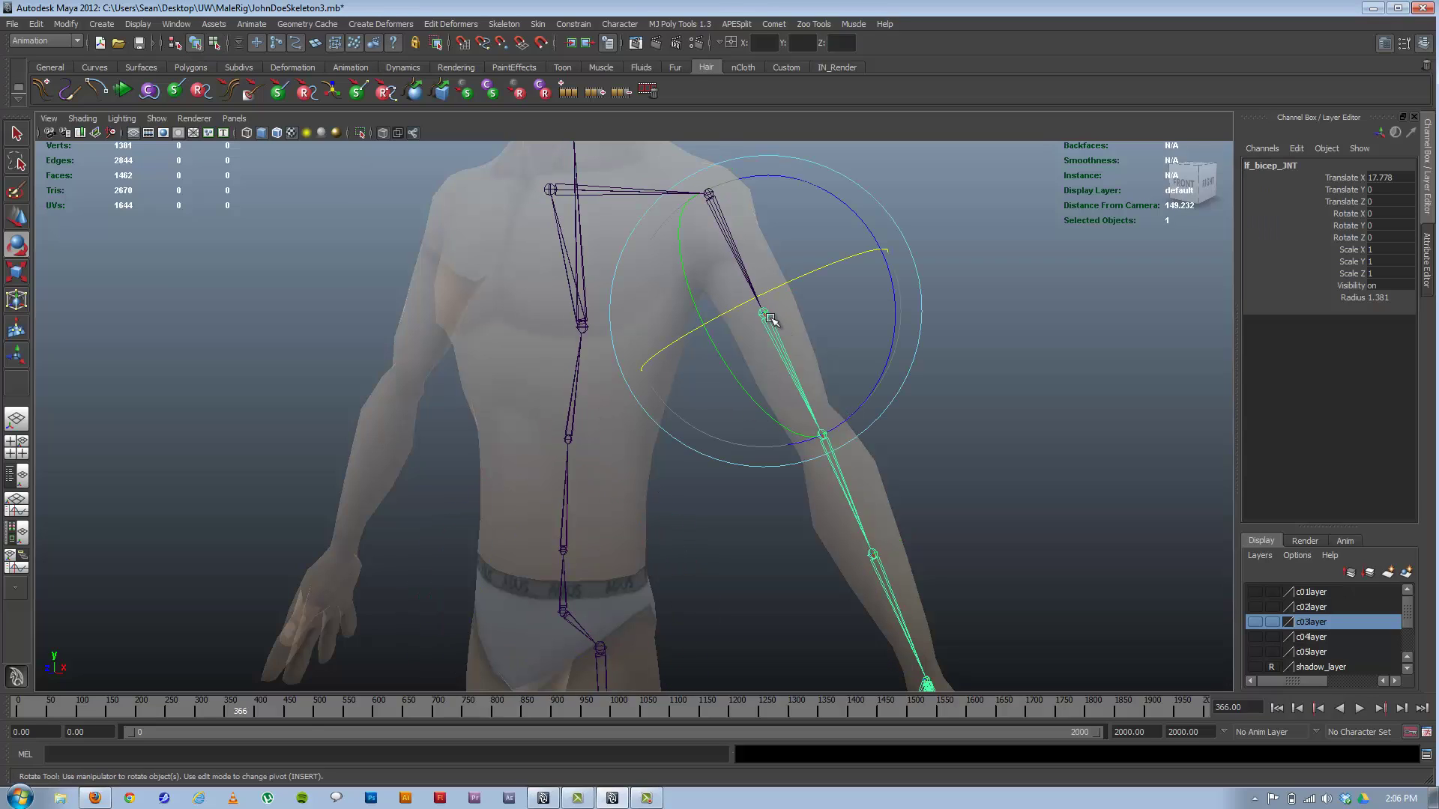
Orient only the left bicep joint with primary axis X and secondary axis Y, with orienting of child joints turned off
{"action": "left_click", "coordinate": [509, 26]}
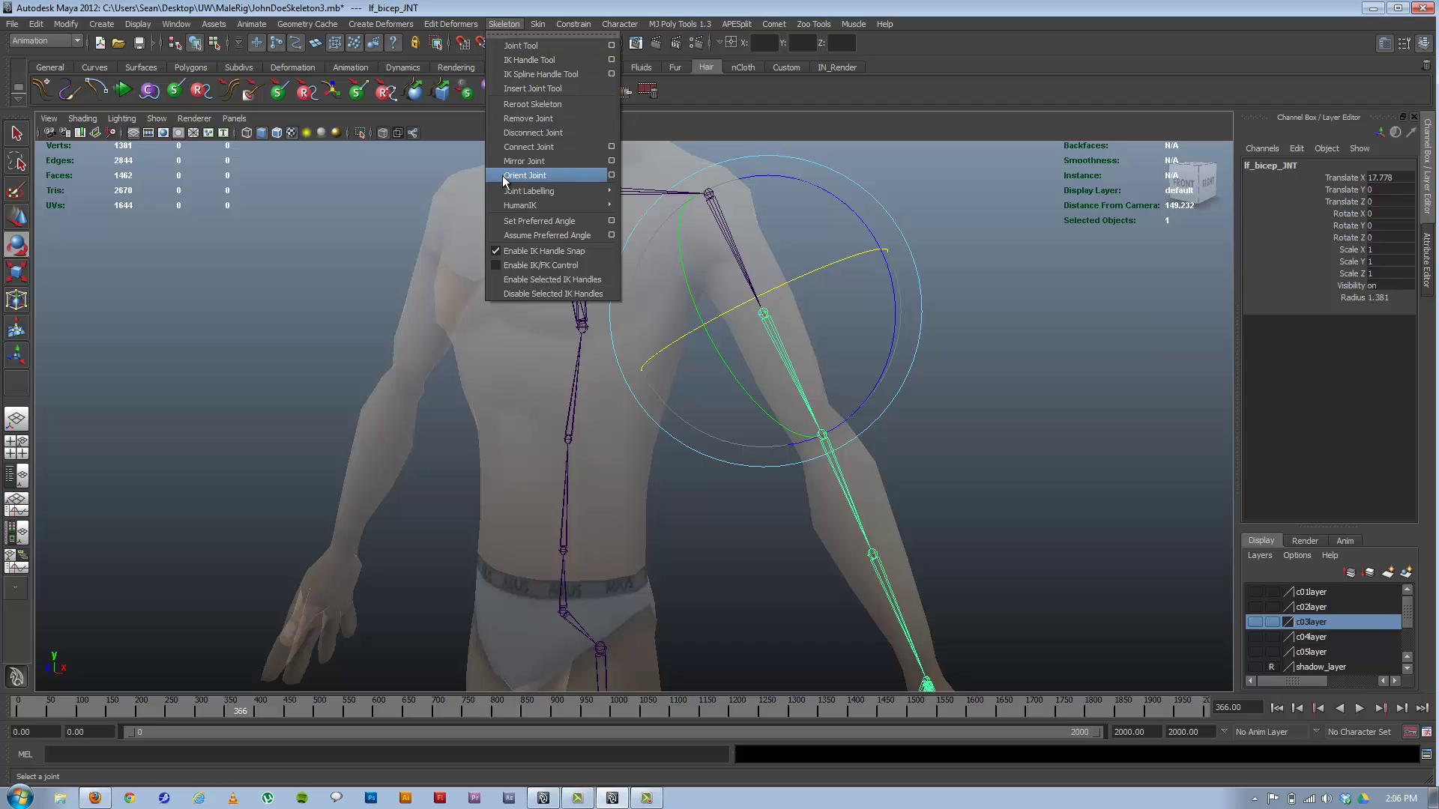
{"action": "left_click", "coordinate": [612, 176]}
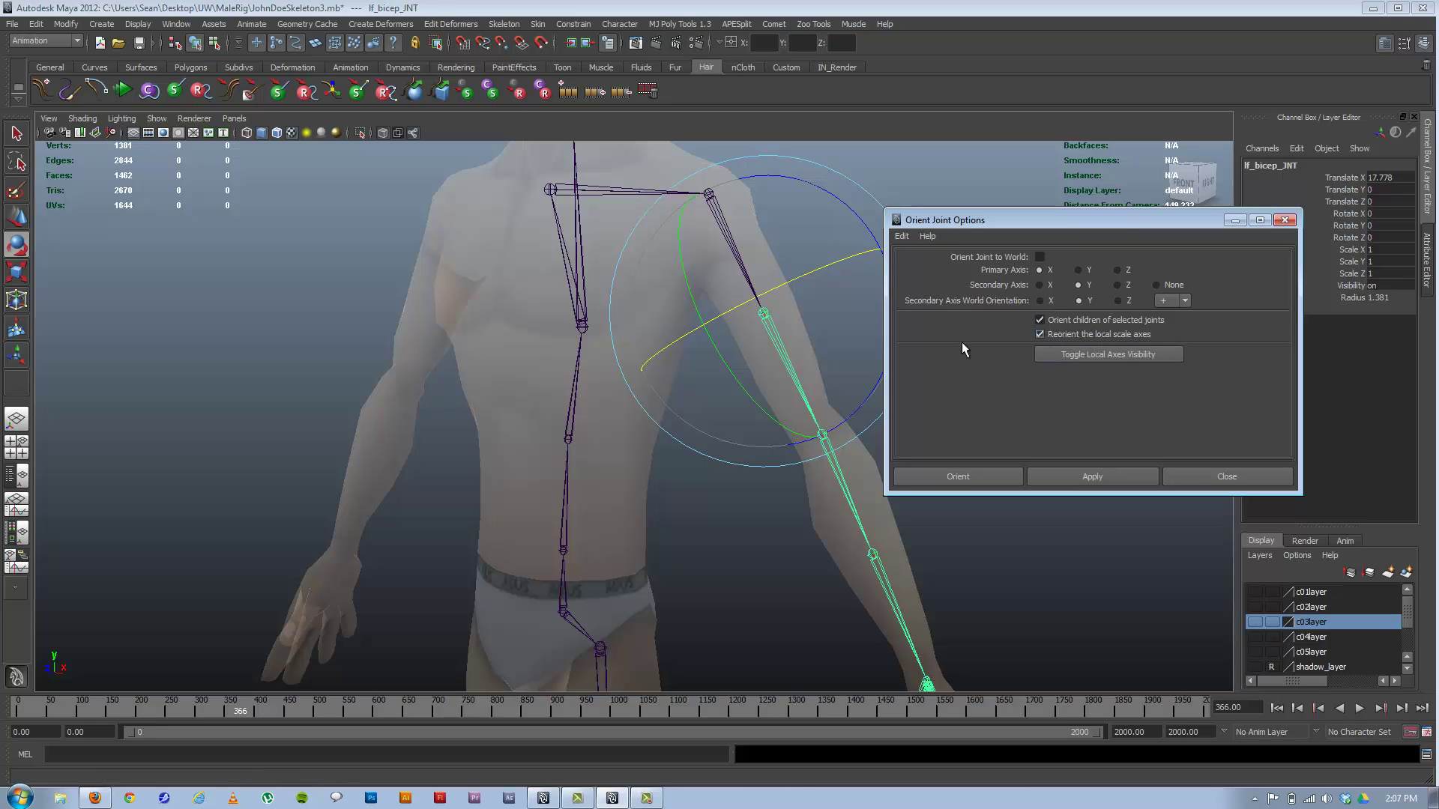
{"action": "middle_click_drag", "start_coordinate": [678, 365], "coordinate": [534, 325], "text": "alt"}
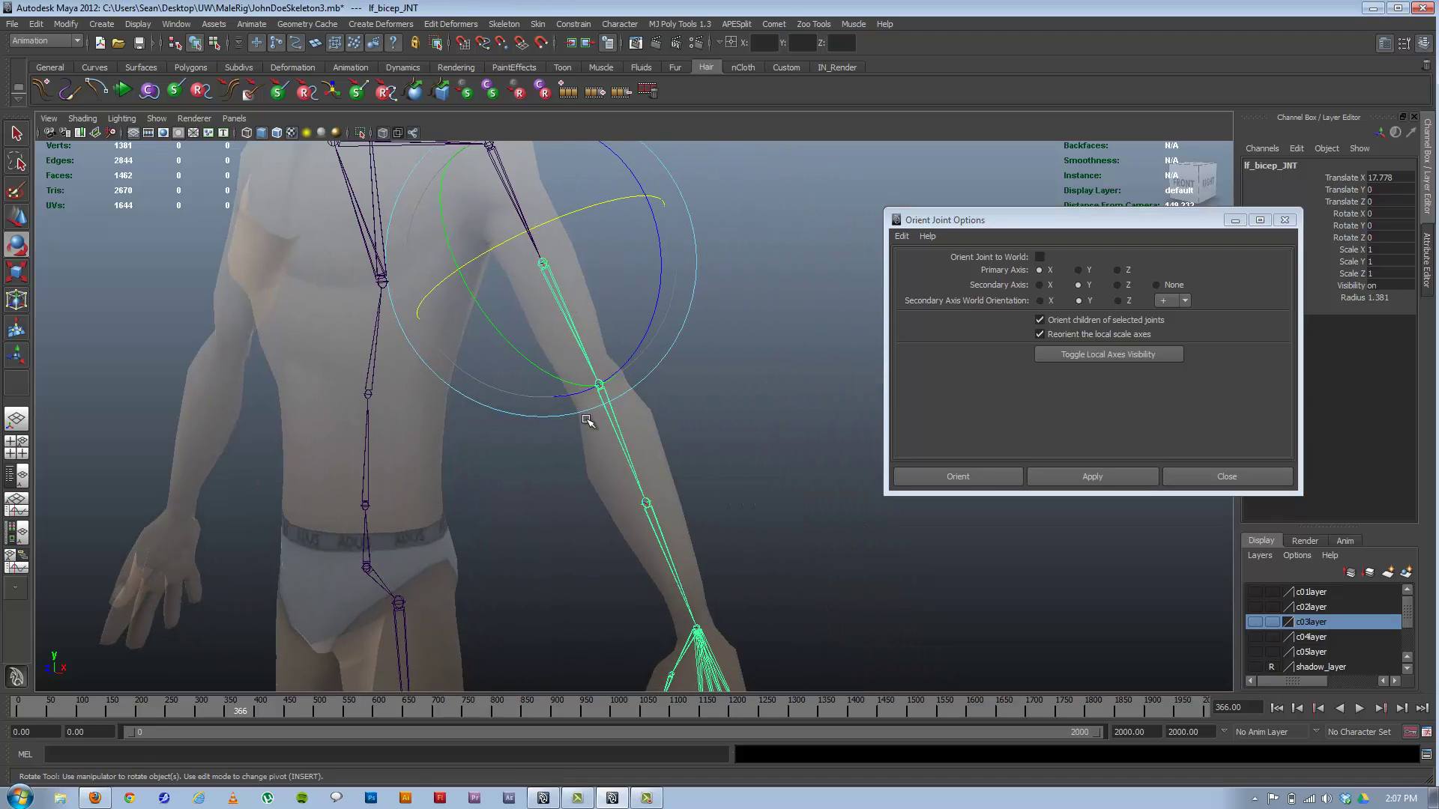
{"action": "left_click_drag", "start_coordinate": [855, 474], "coordinate": [600, 371], "text": "alt"}
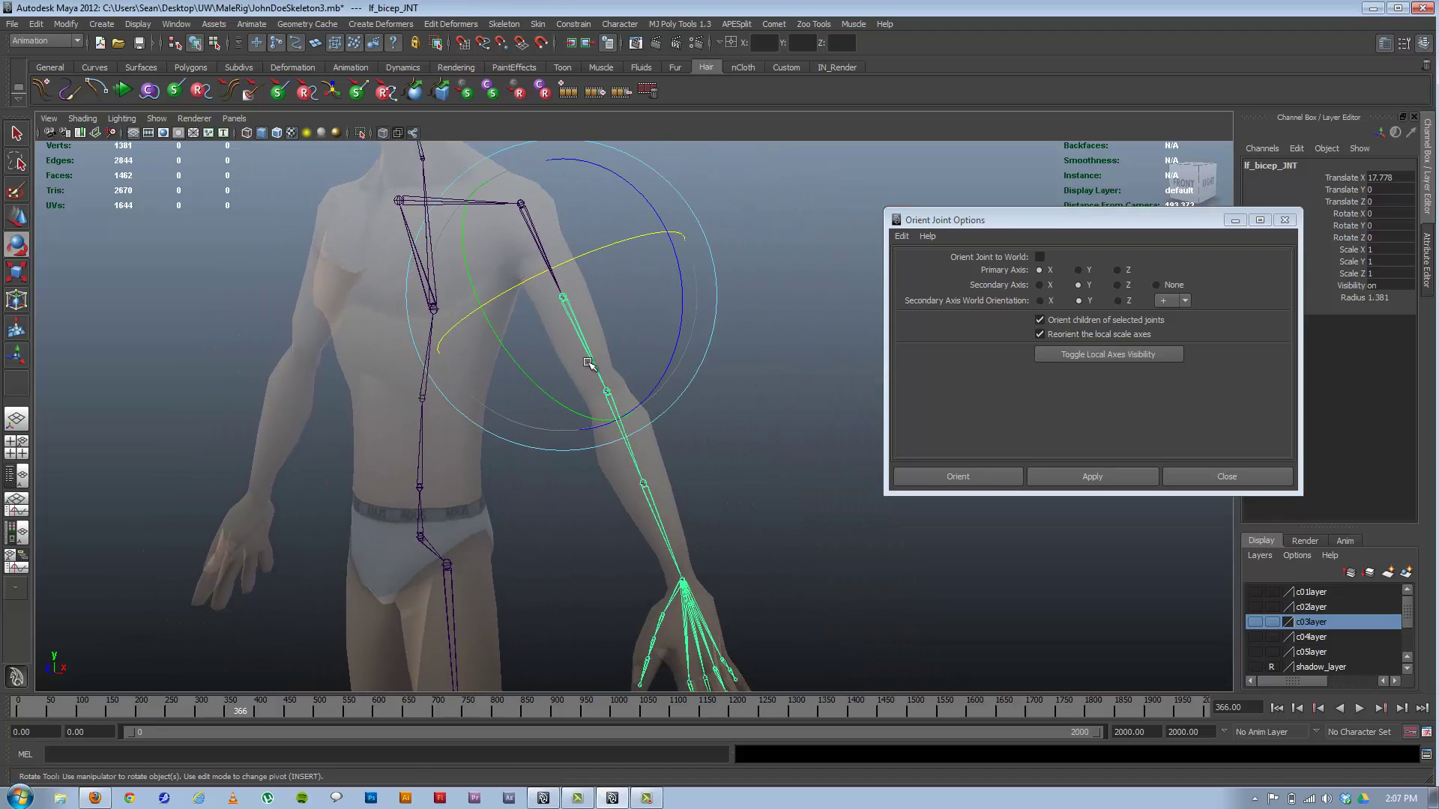
{"action": "middle_click_drag", "start_coordinate": [724, 669], "coordinate": [625, 444], "text": "alt"}
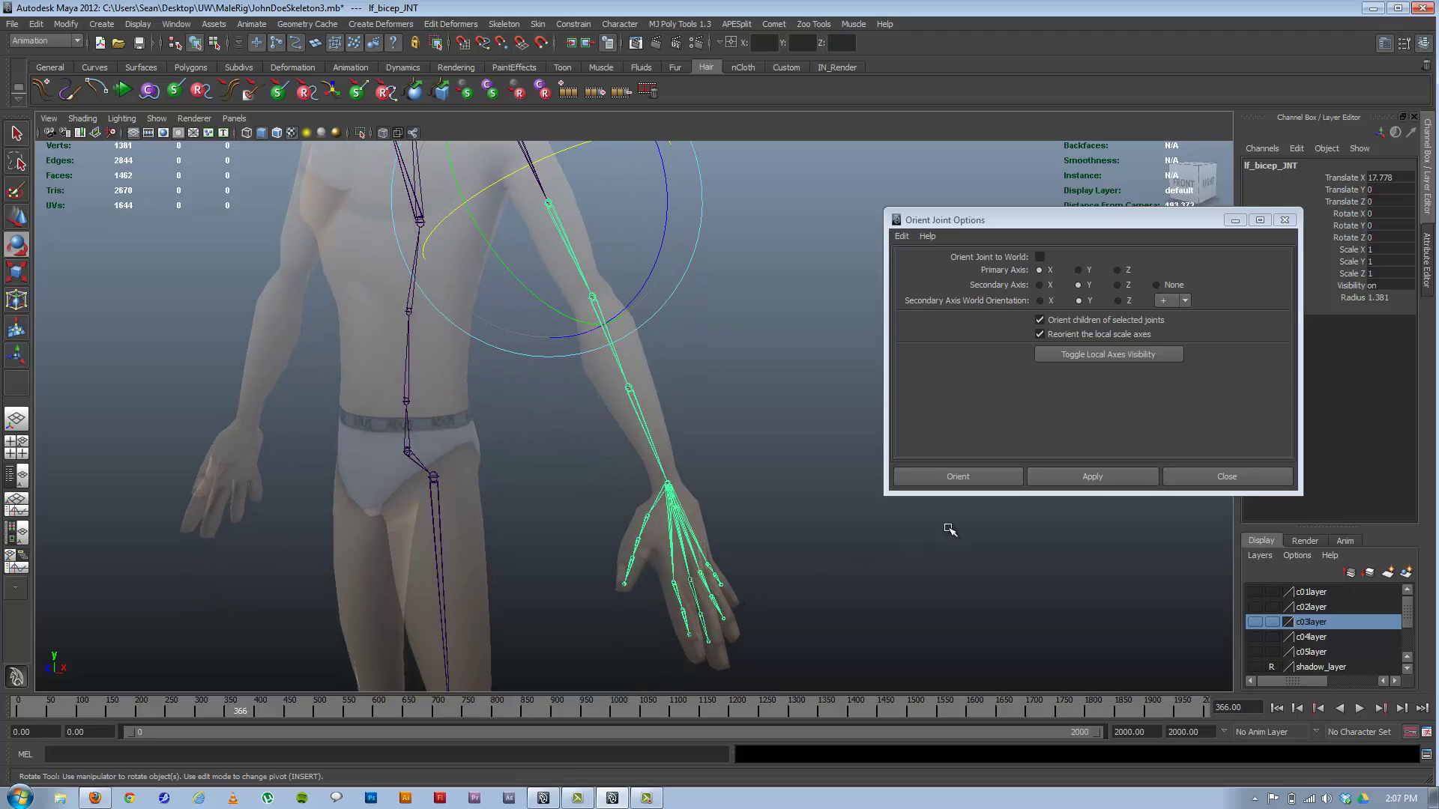
{"action": "left_click", "coordinate": [1066, 323]}
{"action": "middle_click_drag", "start_coordinate": [499, 363], "coordinate": [513, 435], "text": "alt"}
{"action": "left_click", "coordinate": [1094, 477]}
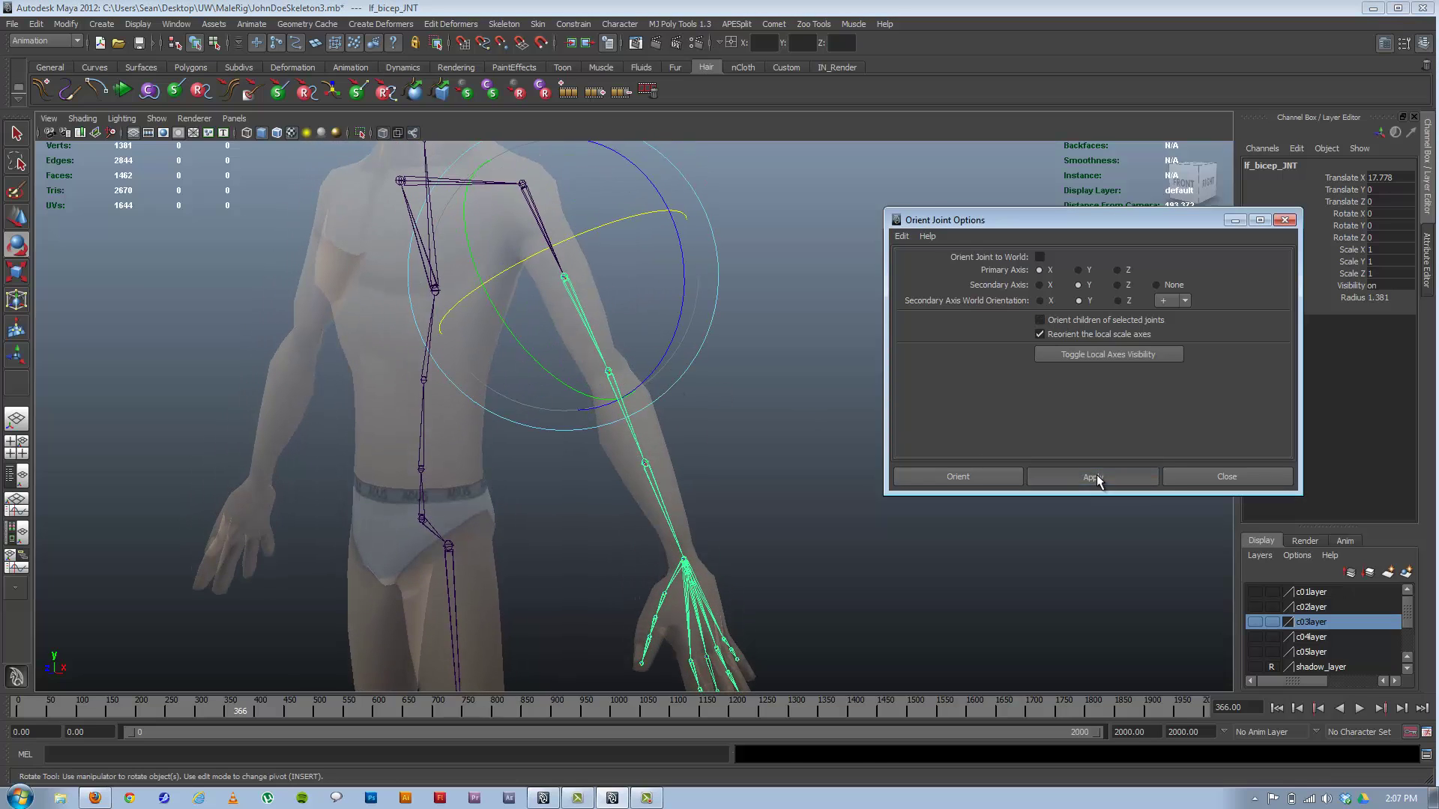
{"action": "left_click", "coordinate": [1283, 221]}
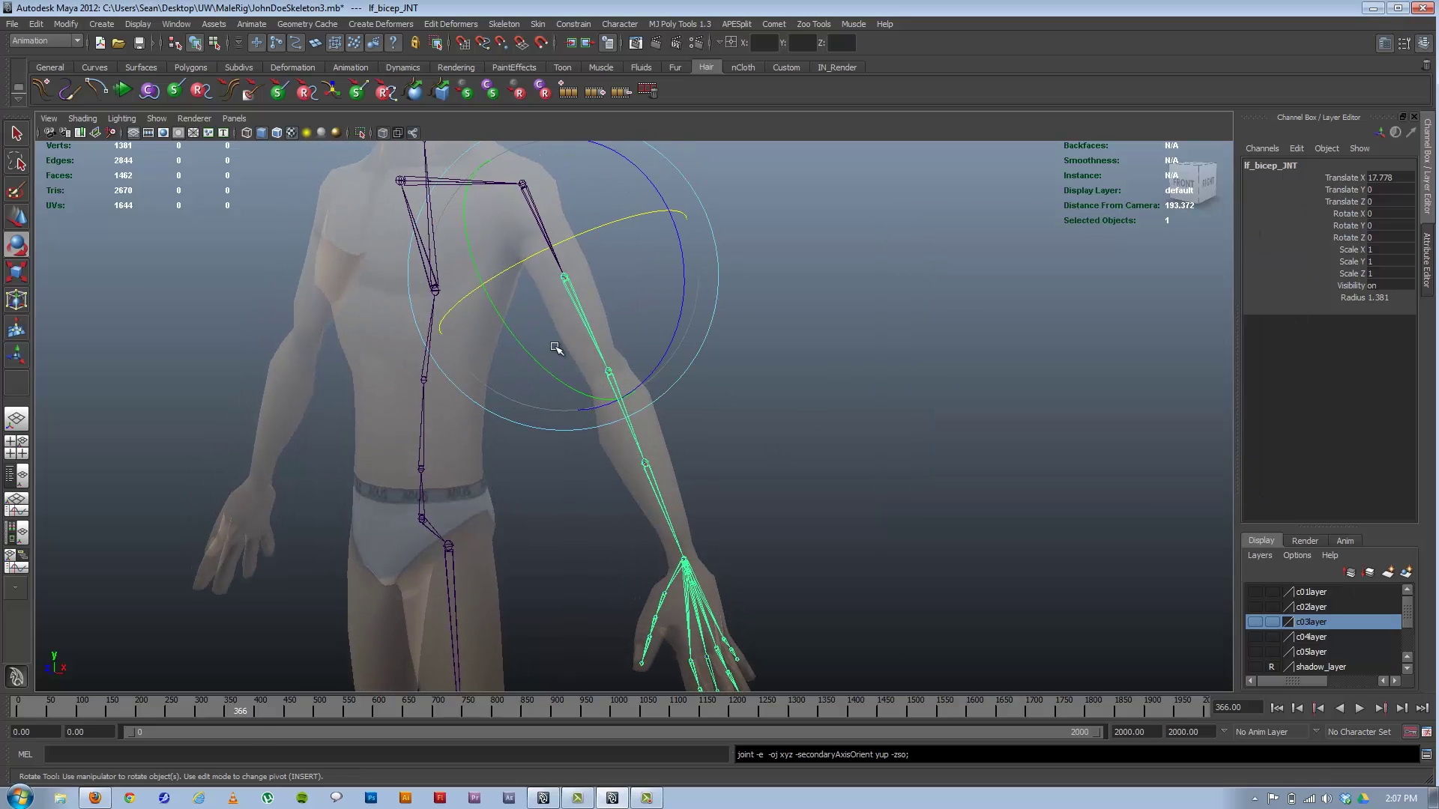
{"action": "middle_click_drag", "start_coordinate": [555, 344], "coordinate": [587, 350], "text": "alt"}
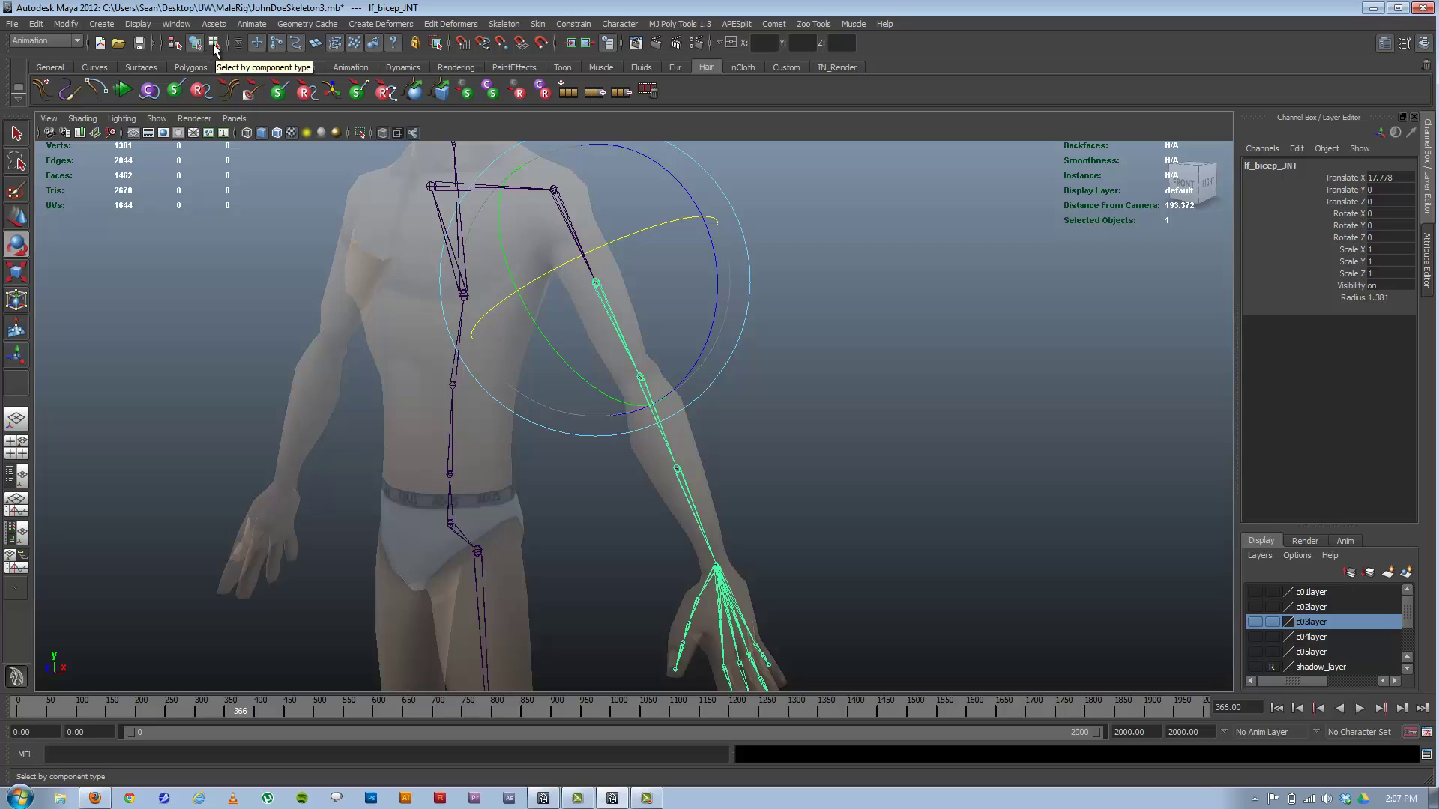
Select the hips joint and display the local rotation axes of all joints below it
{"action": "left_click", "coordinate": [459, 526]}
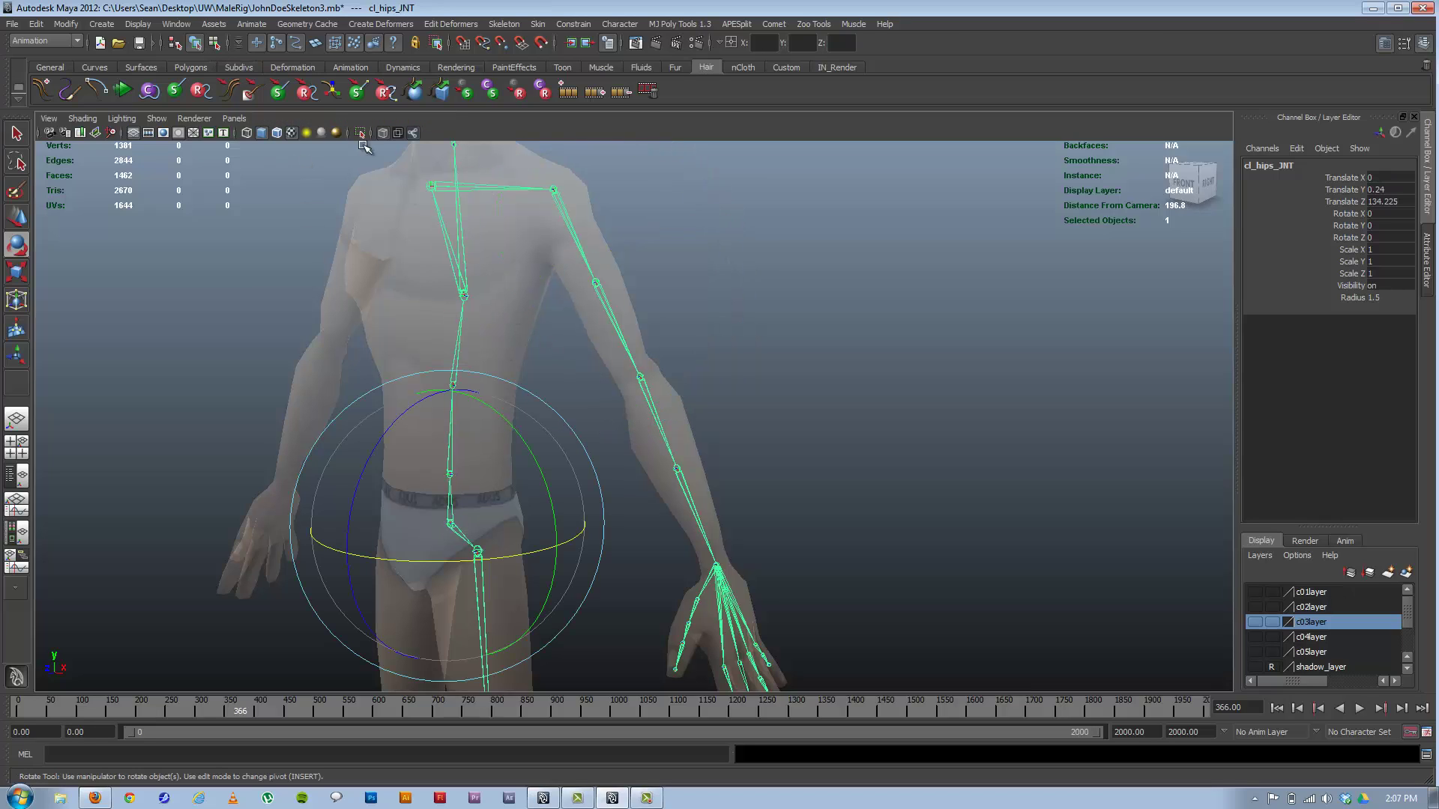
{"action": "left_click", "coordinate": [214, 43]}
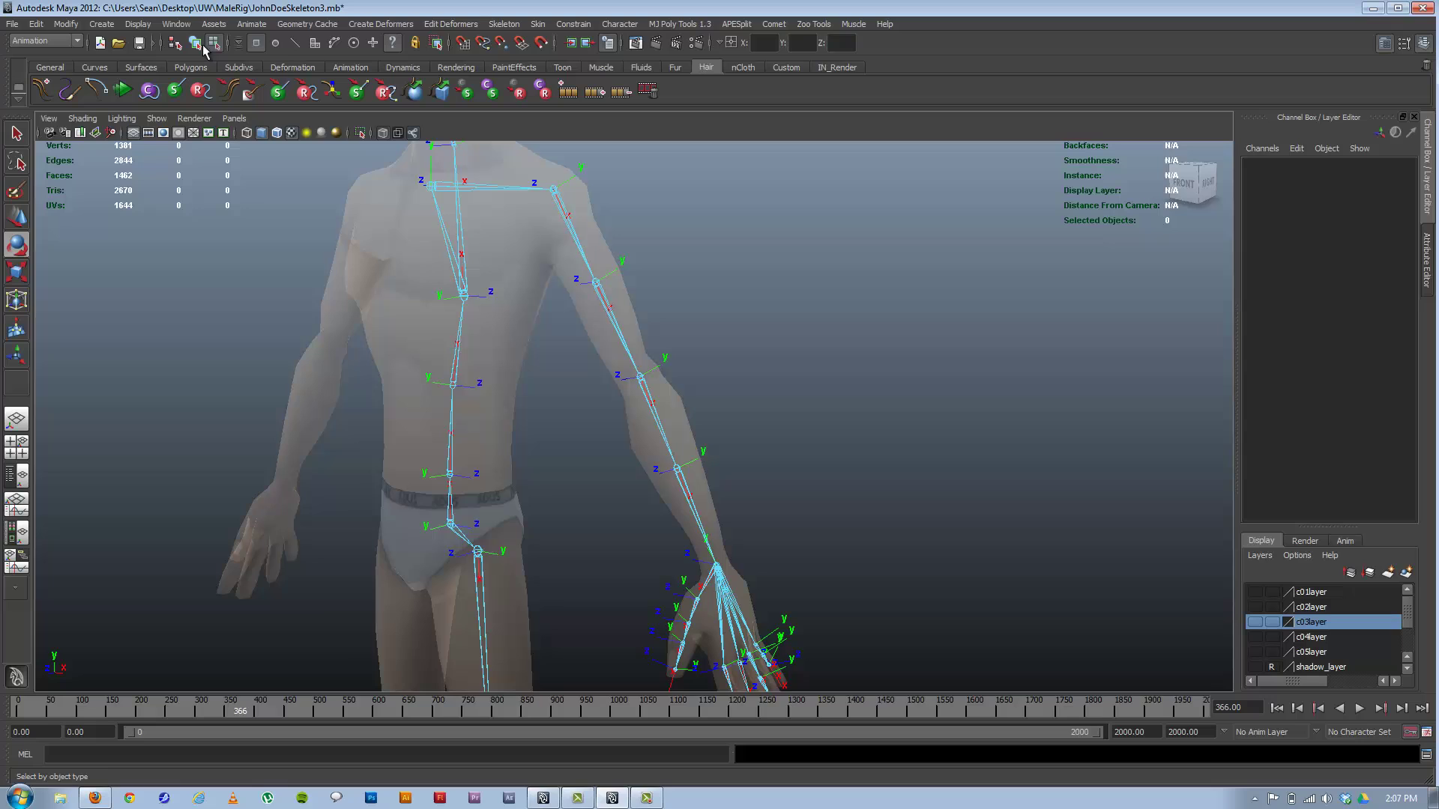
{"action": "left_click", "coordinate": [197, 43]}
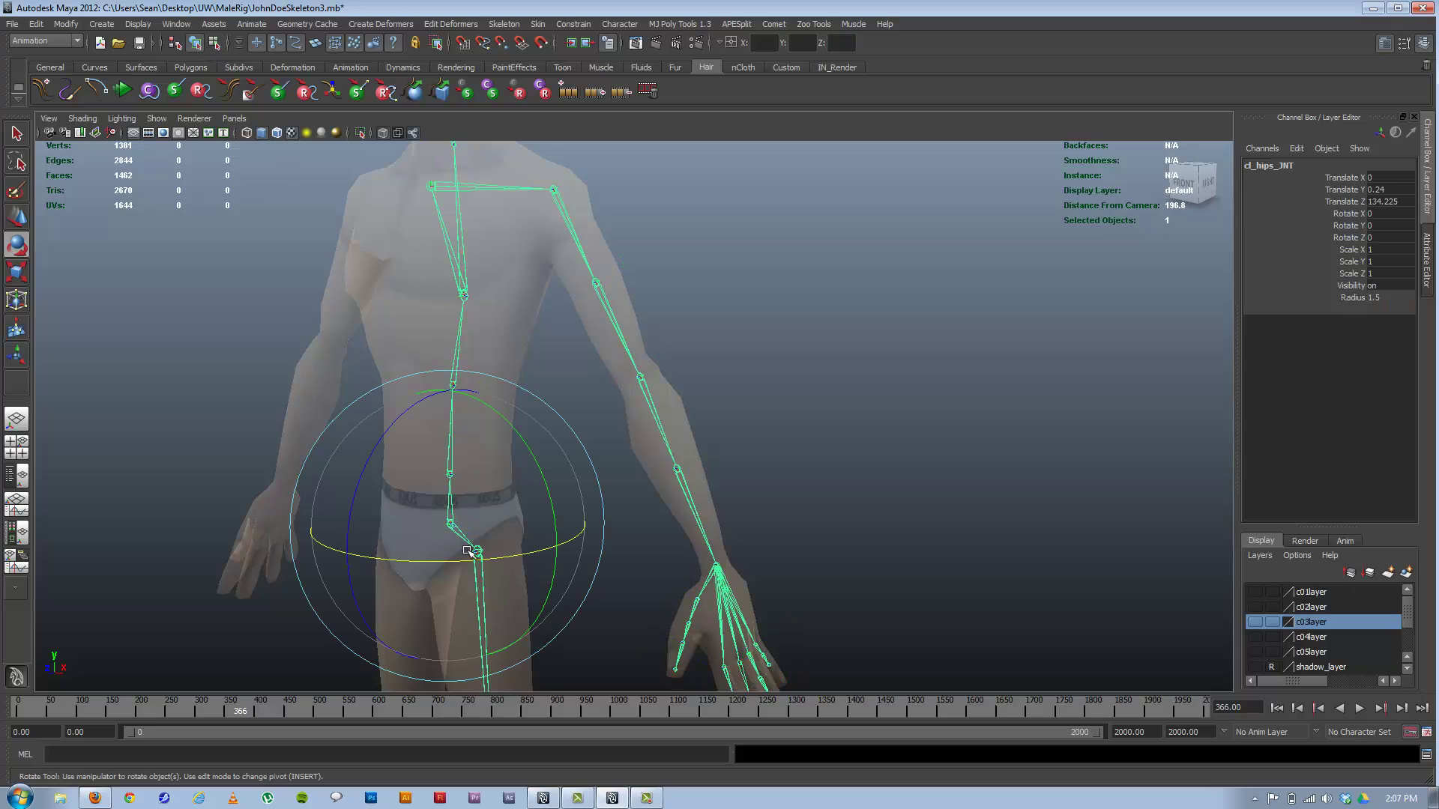
{"action": "left_click", "coordinate": [215, 44]}
Select the left elbow joint's local rotation axis, return to object selection mode and clear the selection
{"action": "left_click", "coordinate": [658, 368]}
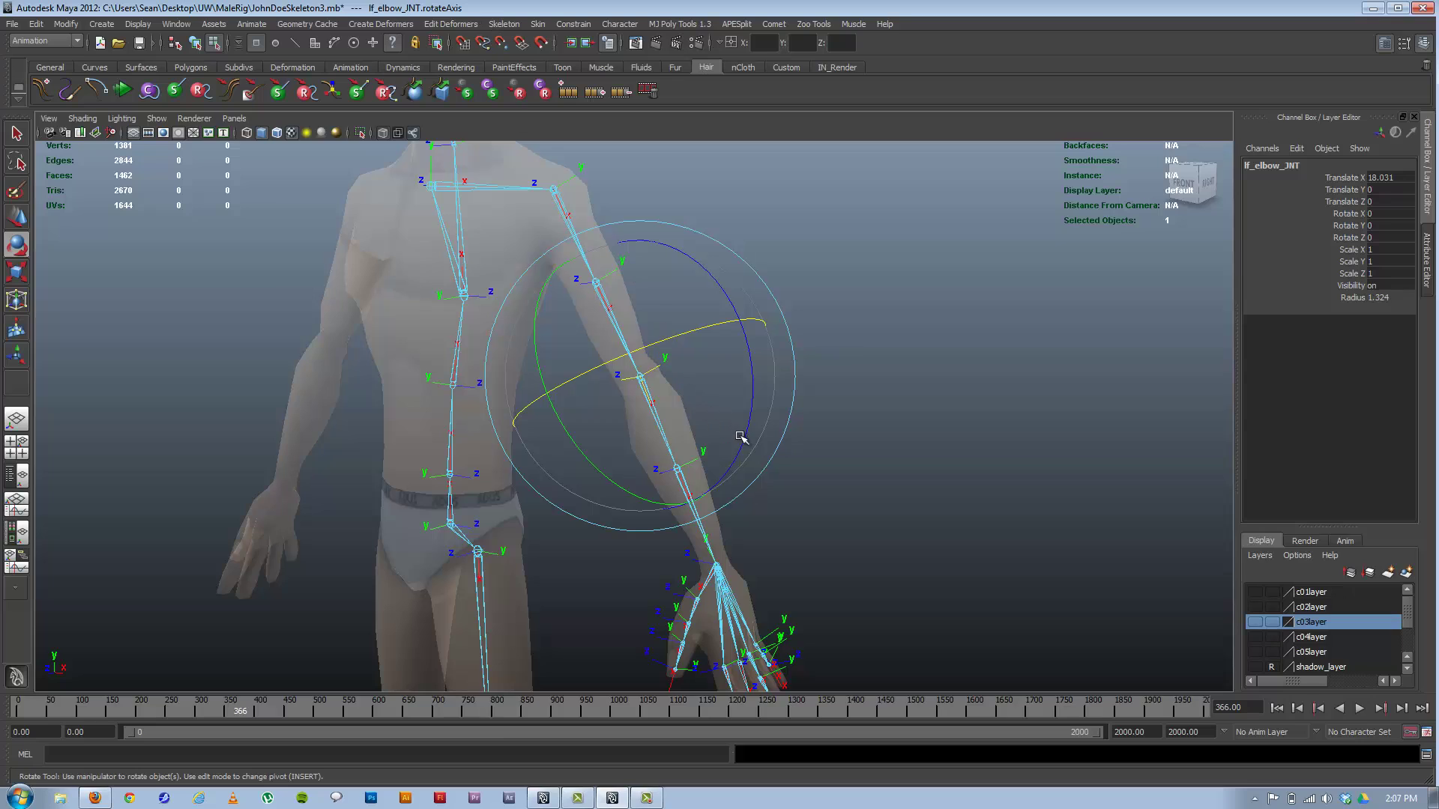
{"action": "left_click", "coordinate": [513, 25]}
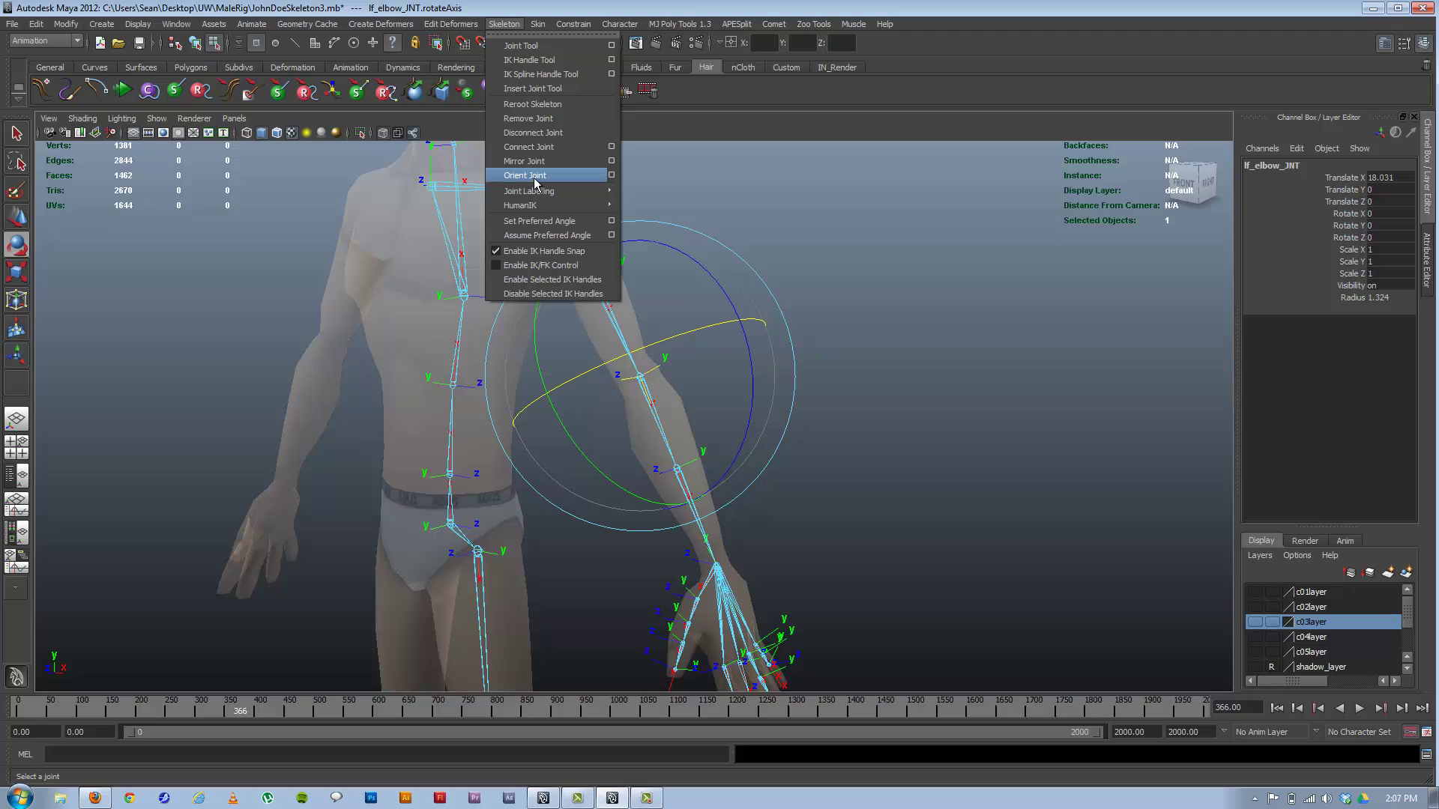
{"action": "left_click", "coordinate": [522, 6]}
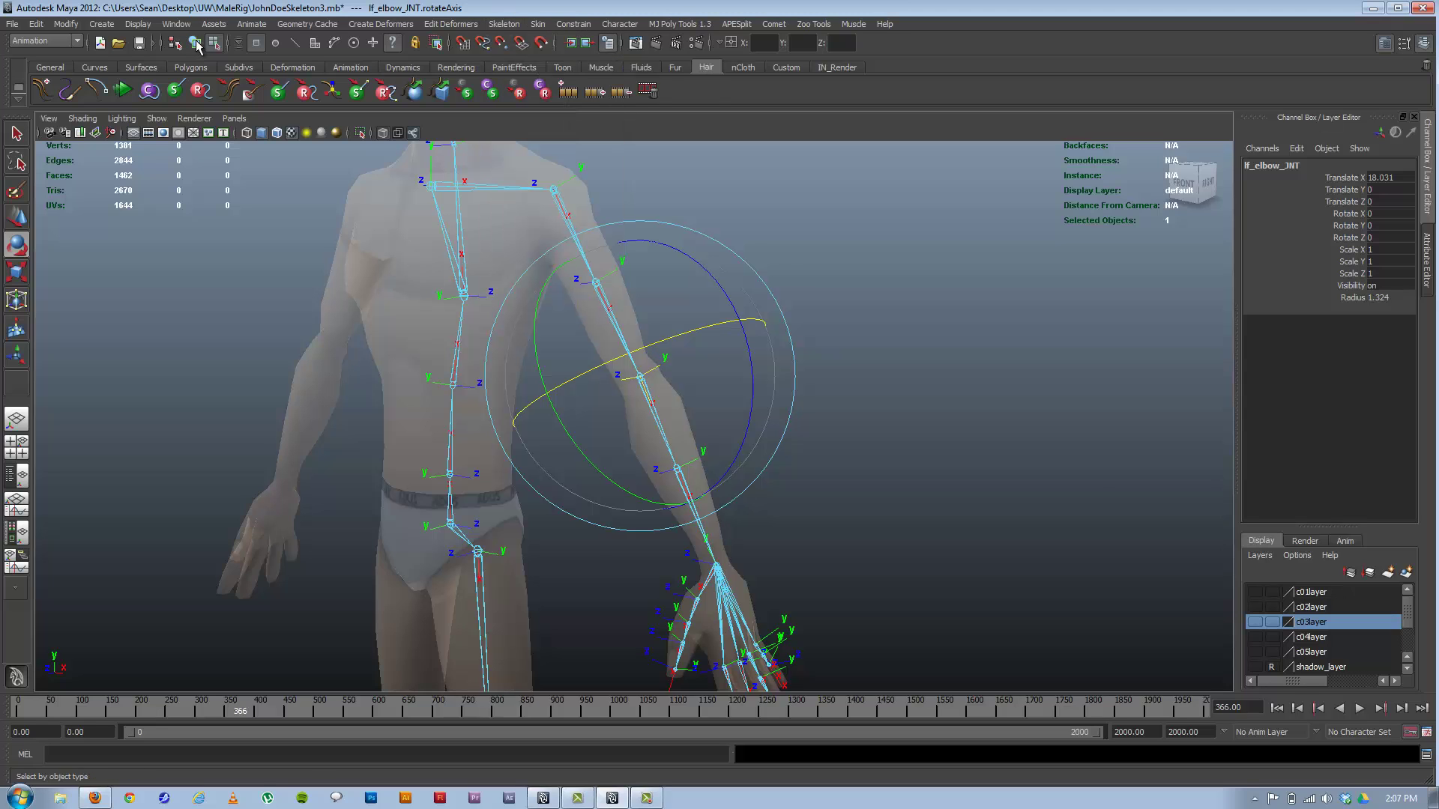
{"action": "left_click", "coordinate": [194, 43]}
{"action": "left_click", "coordinate": [1160, 549]}
{"action": "left_click_drag", "start_coordinate": [1160, 549], "coordinate": [588, 469], "text": "alt"}
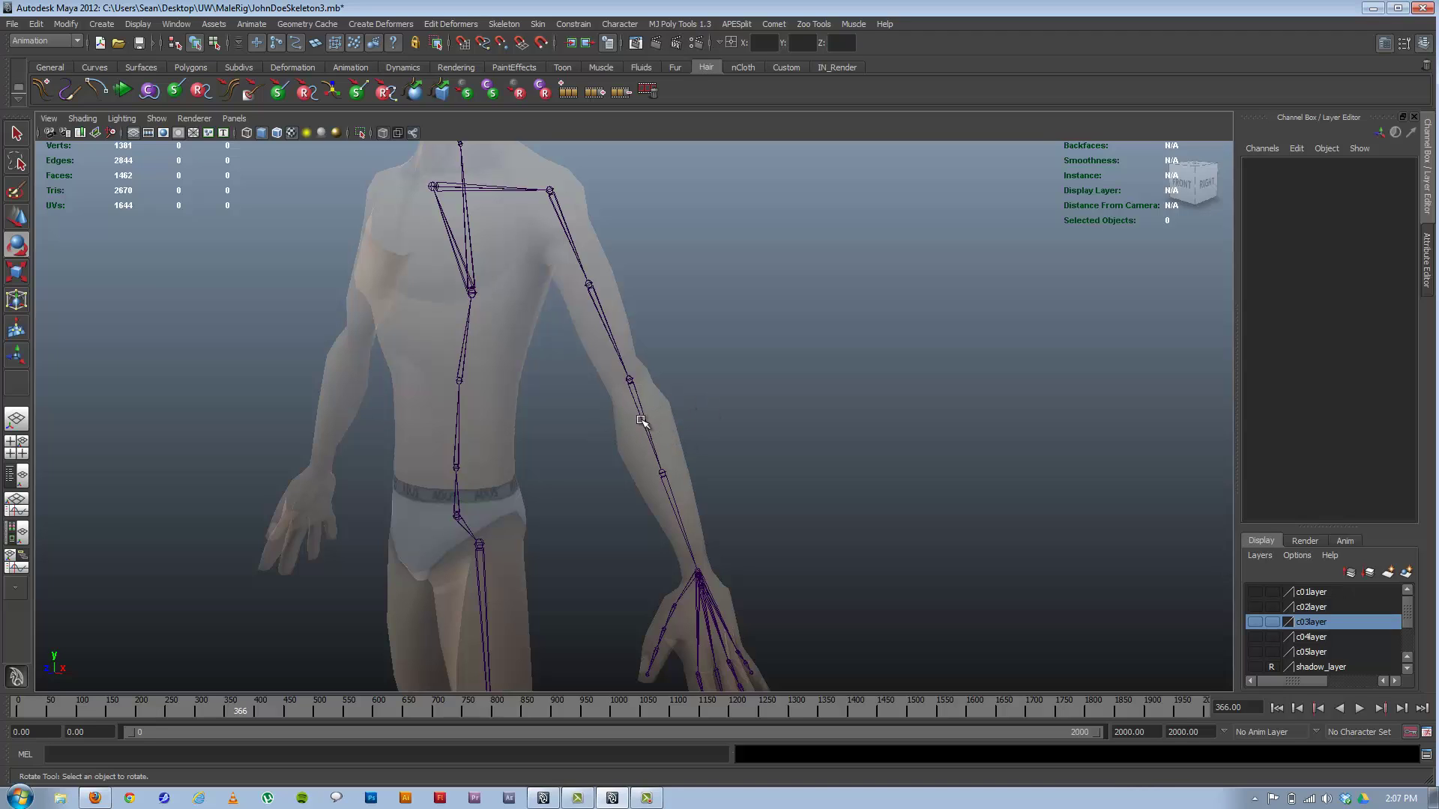
{"action": "left_click_drag", "start_coordinate": [521, 495], "coordinate": [684, 487], "text": "alt"}
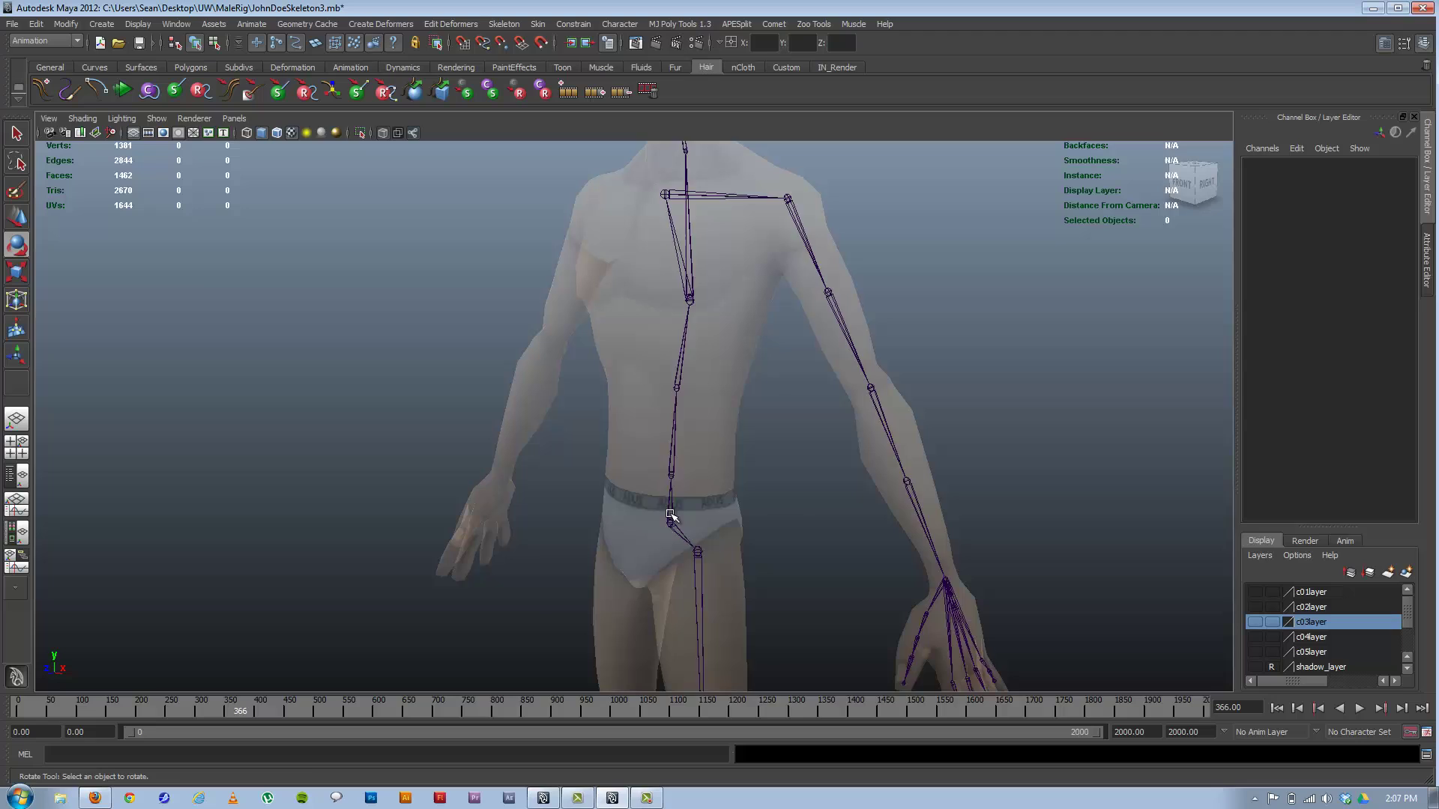
Show the local rotation axes of the entire skeleton again, starting from the hips joint
{"action": "left_click", "coordinate": [671, 515]}
{"action": "left_click", "coordinate": [213, 44]}
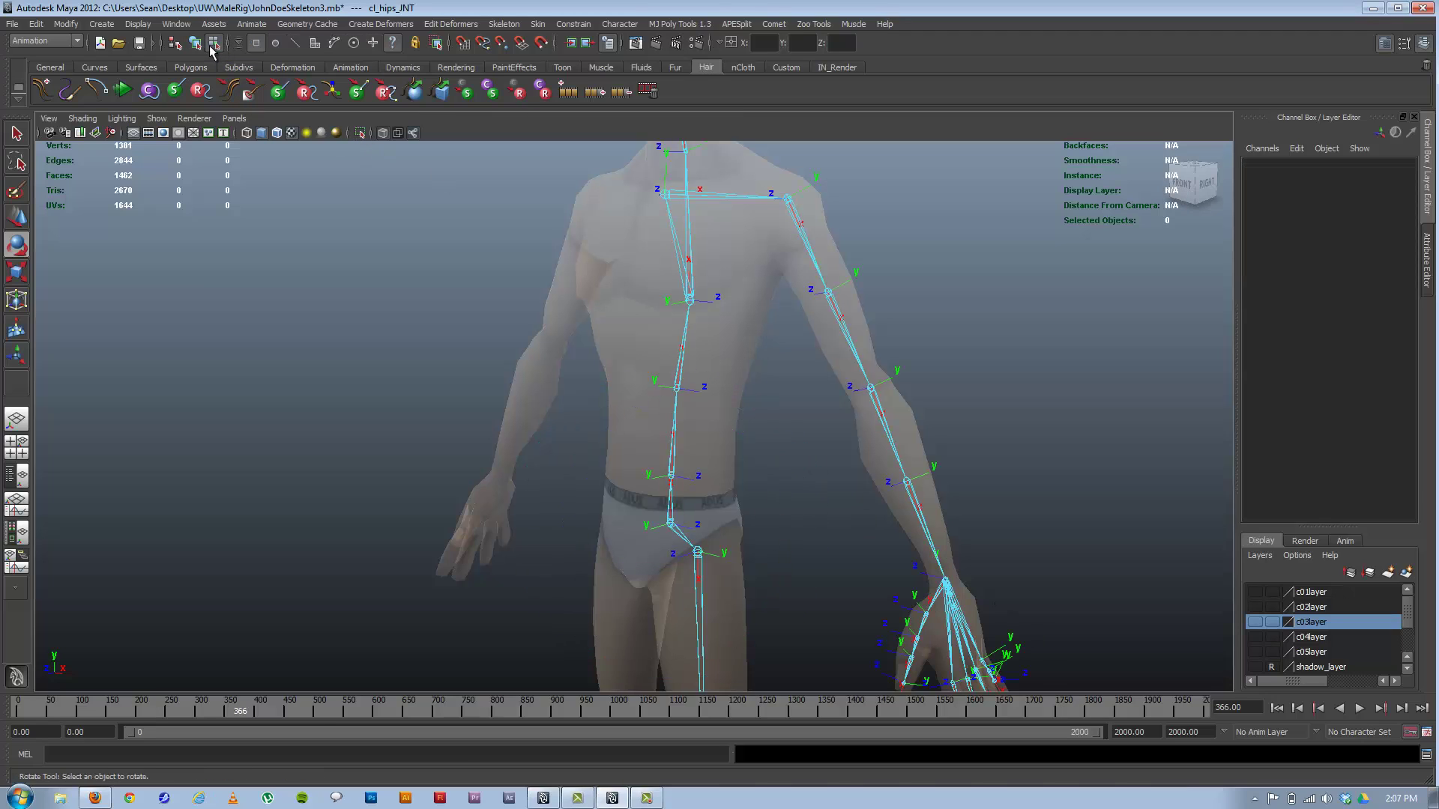
{"action": "left_click", "coordinate": [392, 45]}
Examine how the local rotation axes point along the spine, neck, clavicle and left arm from front and side
{"action": "left_click_drag", "start_coordinate": [668, 274], "coordinate": [749, 571], "text": "alt"}
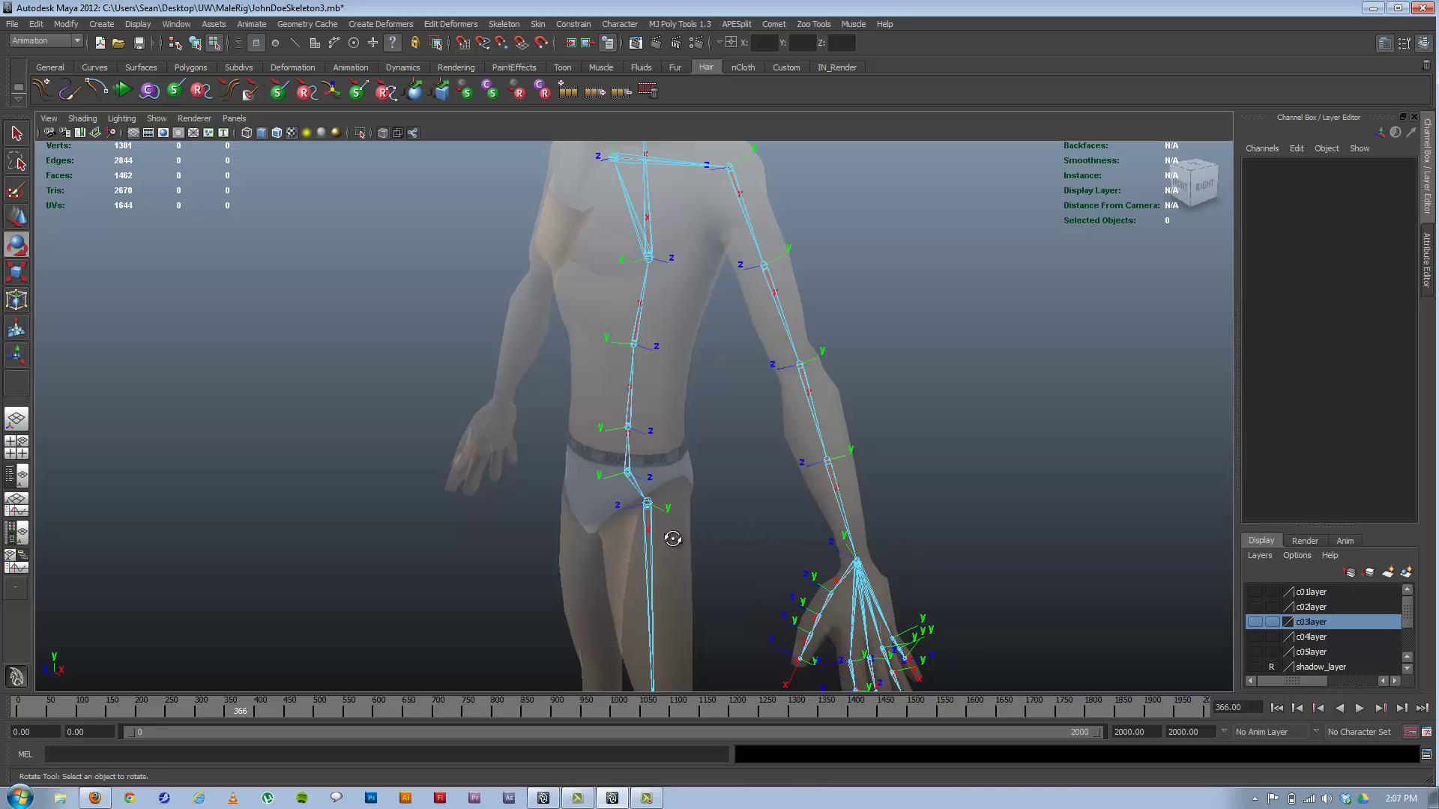
{"action": "left_click_drag", "start_coordinate": [672, 539], "coordinate": [702, 527], "text": "alt"}
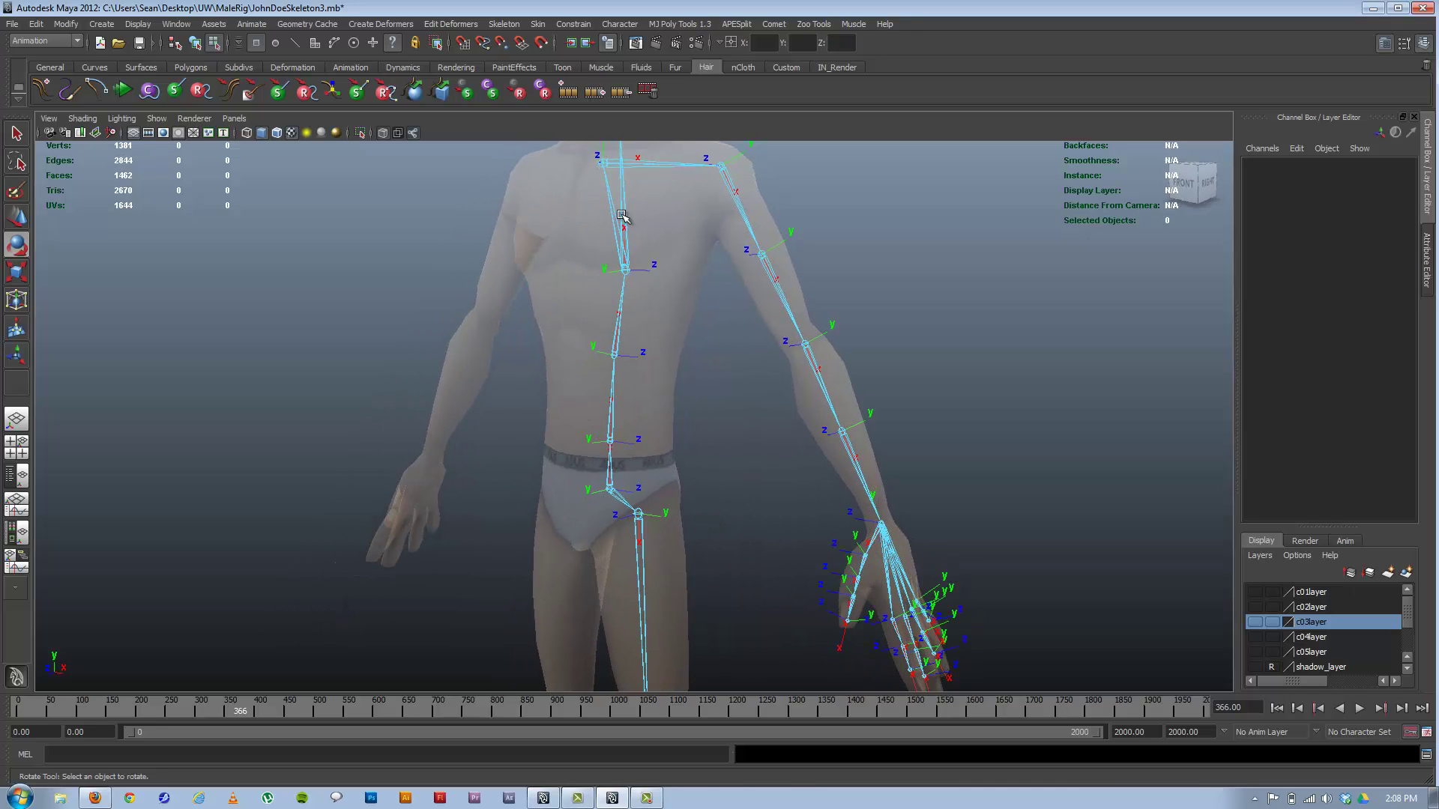
{"action": "left_click_drag", "start_coordinate": [562, 430], "coordinate": [604, 472], "text": "alt"}
{"action": "right_click_drag", "start_coordinate": [604, 472], "coordinate": [777, 510], "text": "alt"}
{"action": "middle_click_drag", "start_coordinate": [729, 318], "coordinate": [722, 504], "text": "alt"}
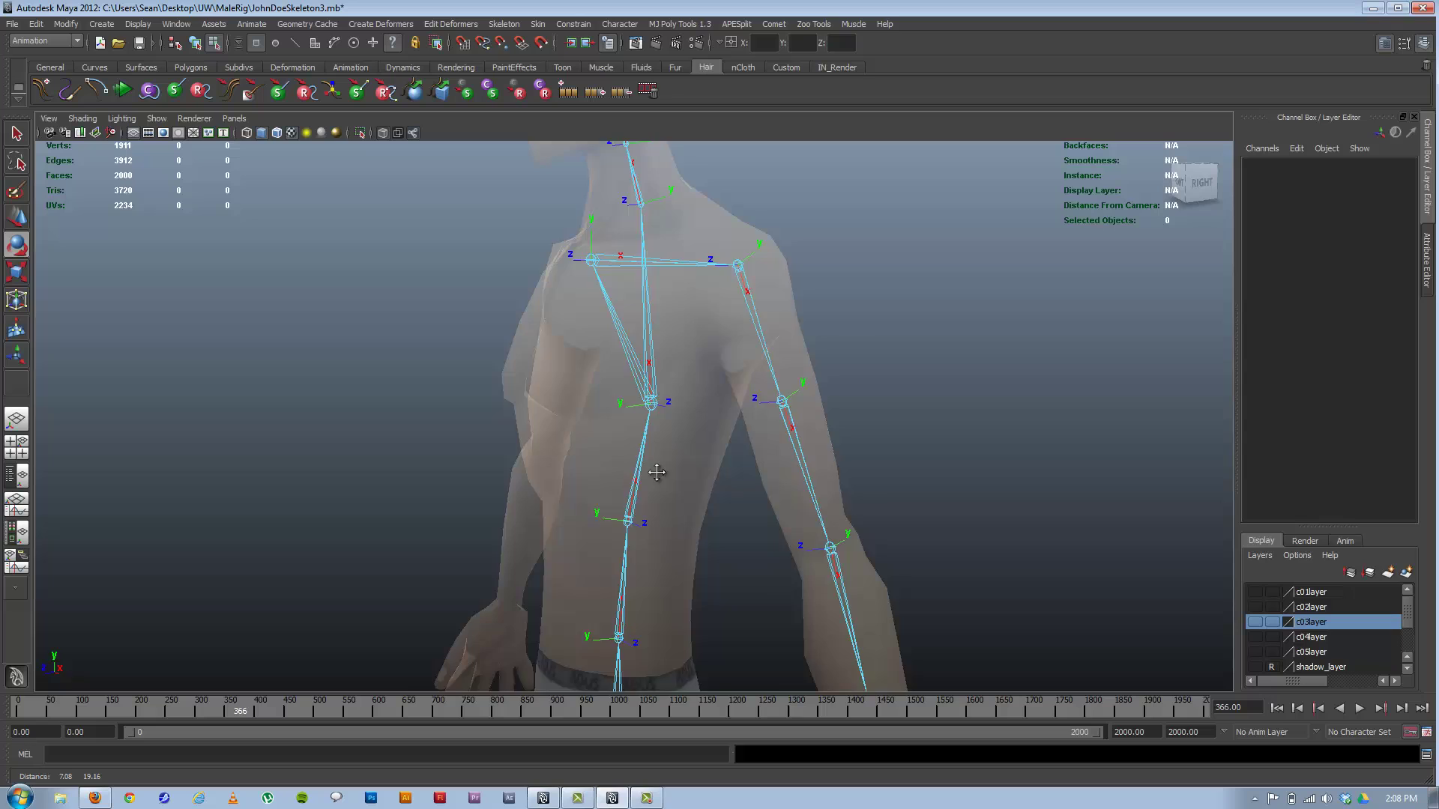
{"action": "mouse_move", "coordinate": [657, 472]}
{"action": "left_mouse_down", "text": "alt"}
{"action": "mouse_move", "coordinate": [681, 475]}
{"action": "mouse_move", "coordinate": [684, 514]}
{"action": "mouse_move", "coordinate": [735, 482]}
{"action": "mouse_move", "coordinate": [658, 465]}
{"action": "mouse_move", "coordinate": [694, 469]}
{"action": "mouse_move", "coordinate": [665, 450]}
{"action": "left_mouse_up", "text": "alt"}
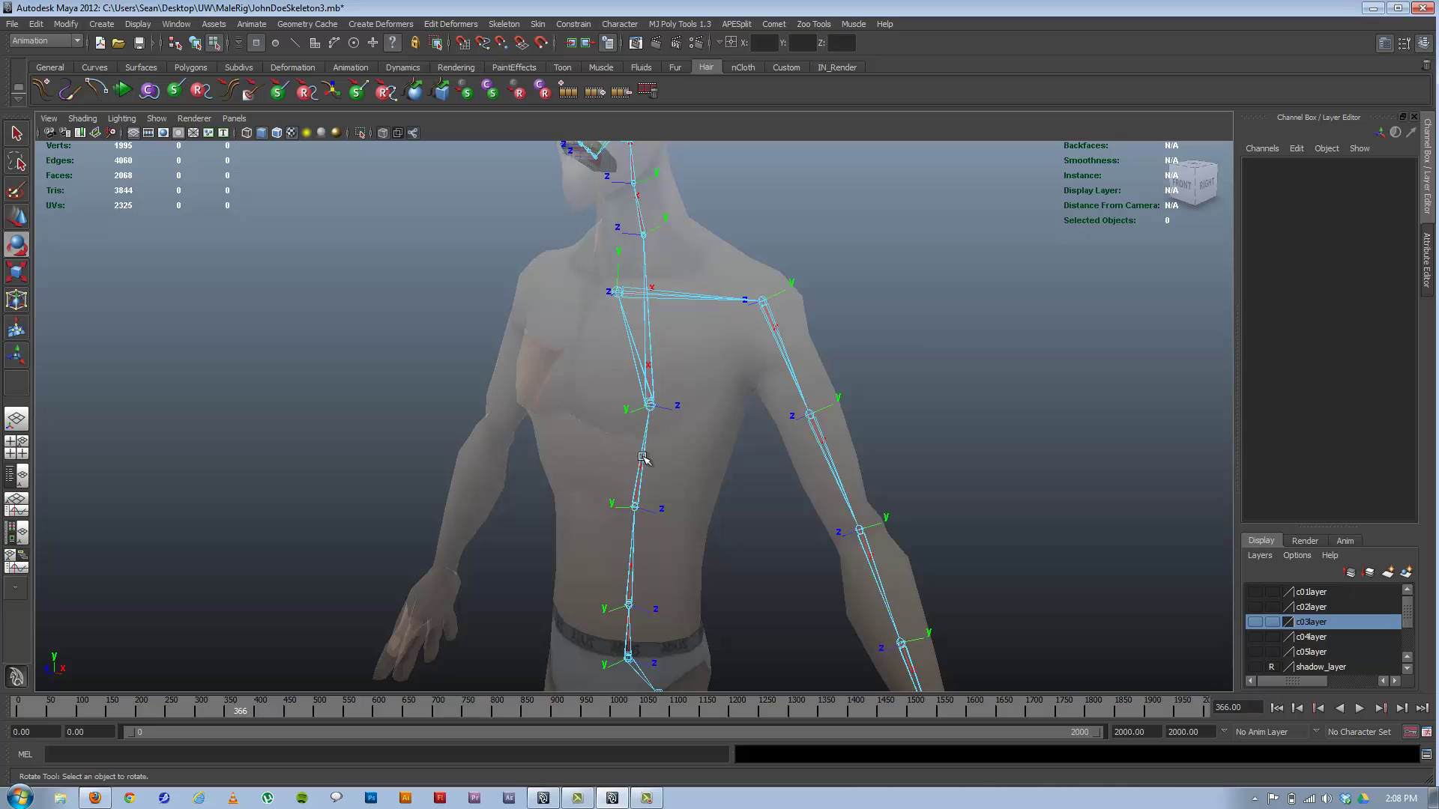
{"action": "left_click_drag", "start_coordinate": [625, 609], "coordinate": [720, 597], "text": "alt"}
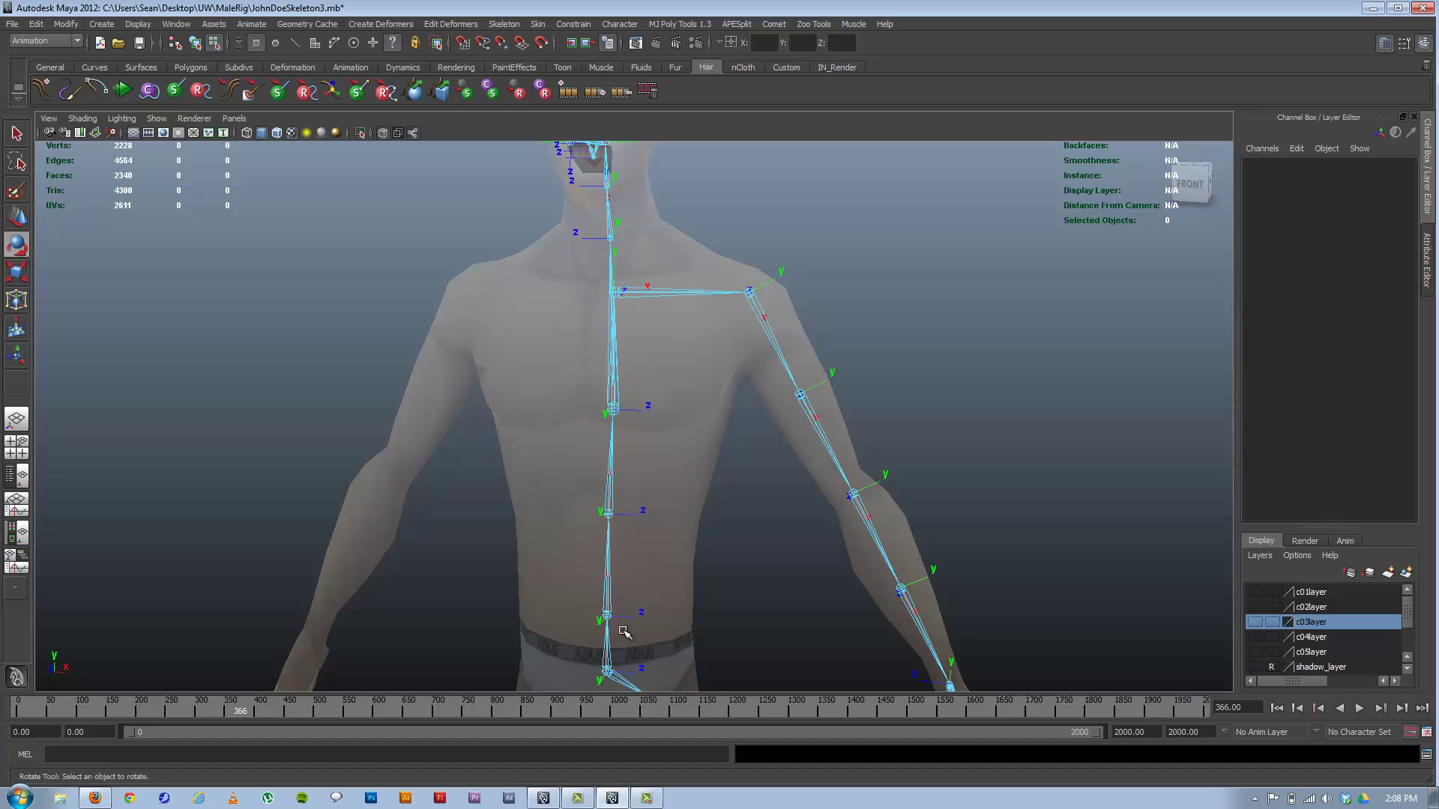
{"action": "middle_click_drag", "start_coordinate": [630, 366], "coordinate": [654, 506], "text": "alt"}
{"action": "left_click_drag", "start_coordinate": [684, 335], "coordinate": [620, 335], "text": "alt"}
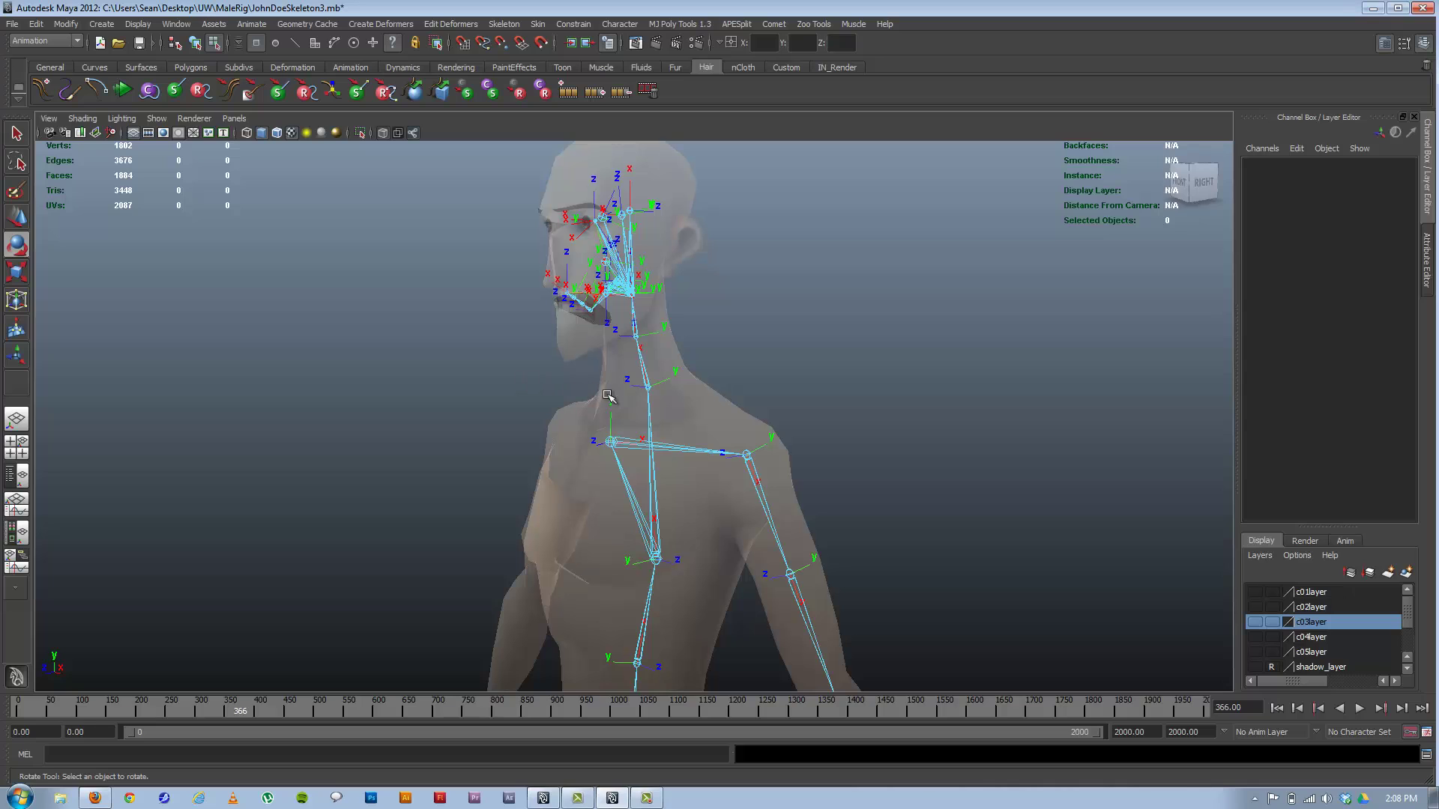
{"action": "left_click_drag", "start_coordinate": [600, 435], "coordinate": [648, 405], "text": "alt"}
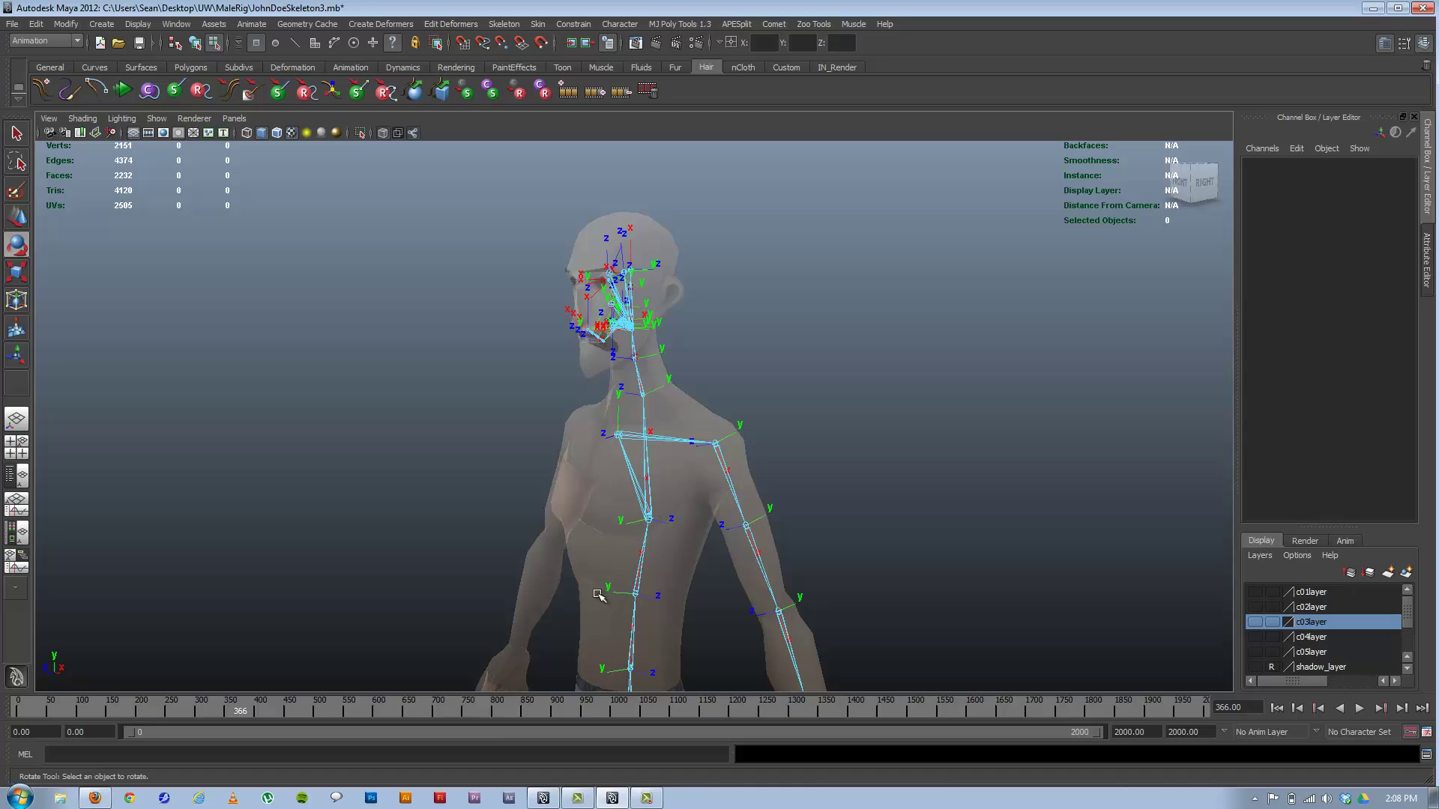
{"action": "left_click_drag", "start_coordinate": [766, 411], "coordinate": [701, 405], "text": "alt"}
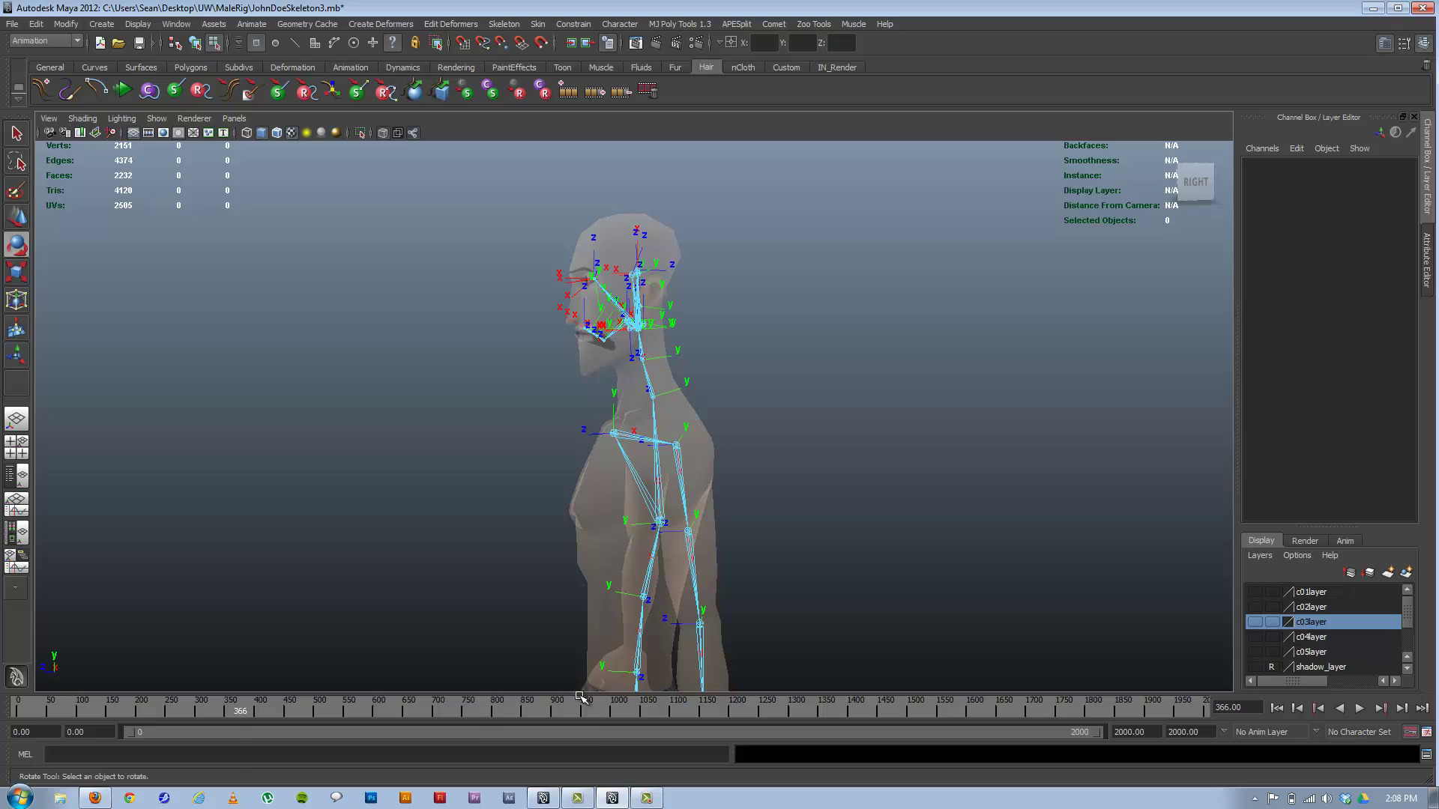
{"action": "middle_click_drag", "start_coordinate": [603, 619], "coordinate": [552, 448], "text": "alt"}
{"action": "left_click_drag", "start_coordinate": [366, 616], "coordinate": [597, 584], "text": "alt"}
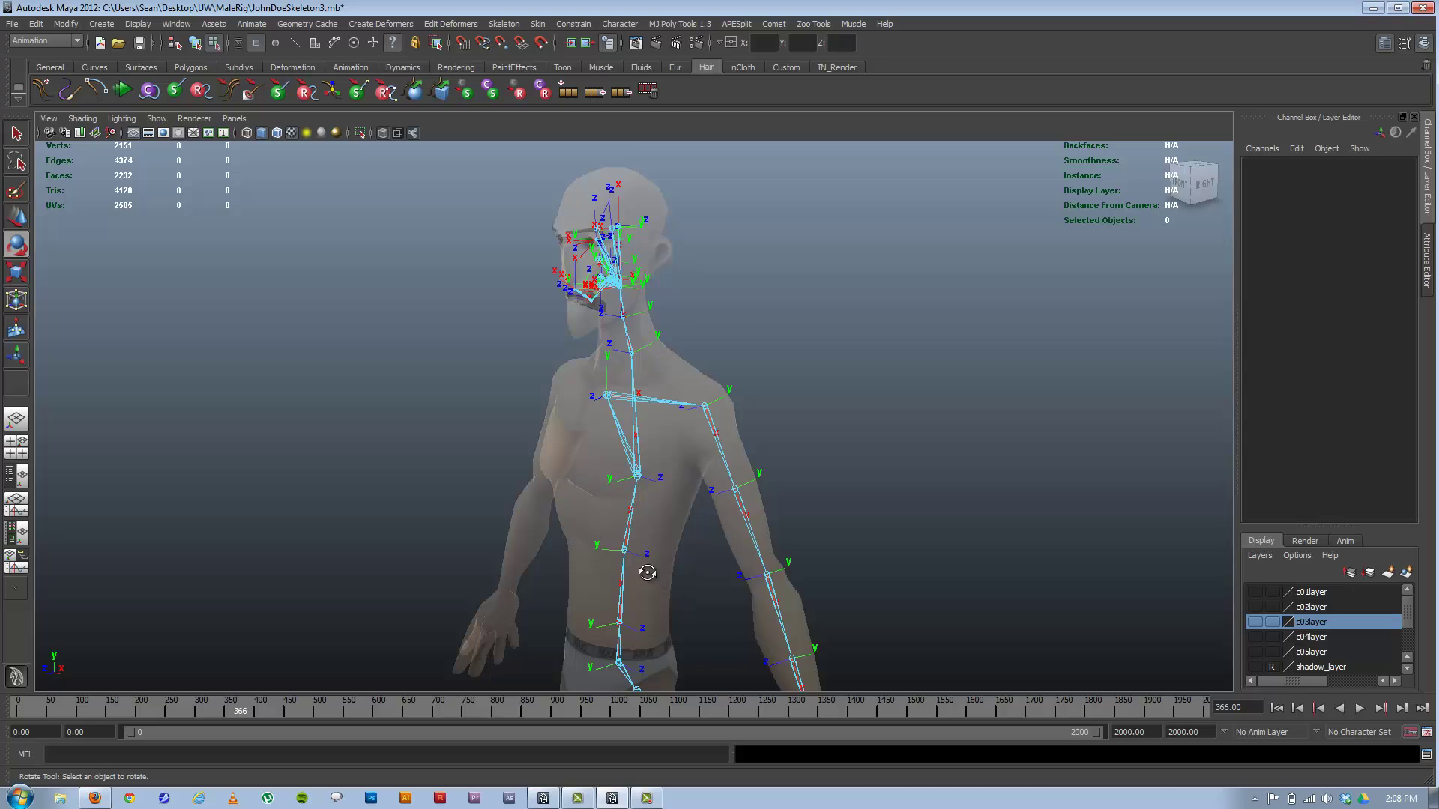
{"action": "left_click_drag", "start_coordinate": [643, 572], "coordinate": [641, 571], "text": "alt"}
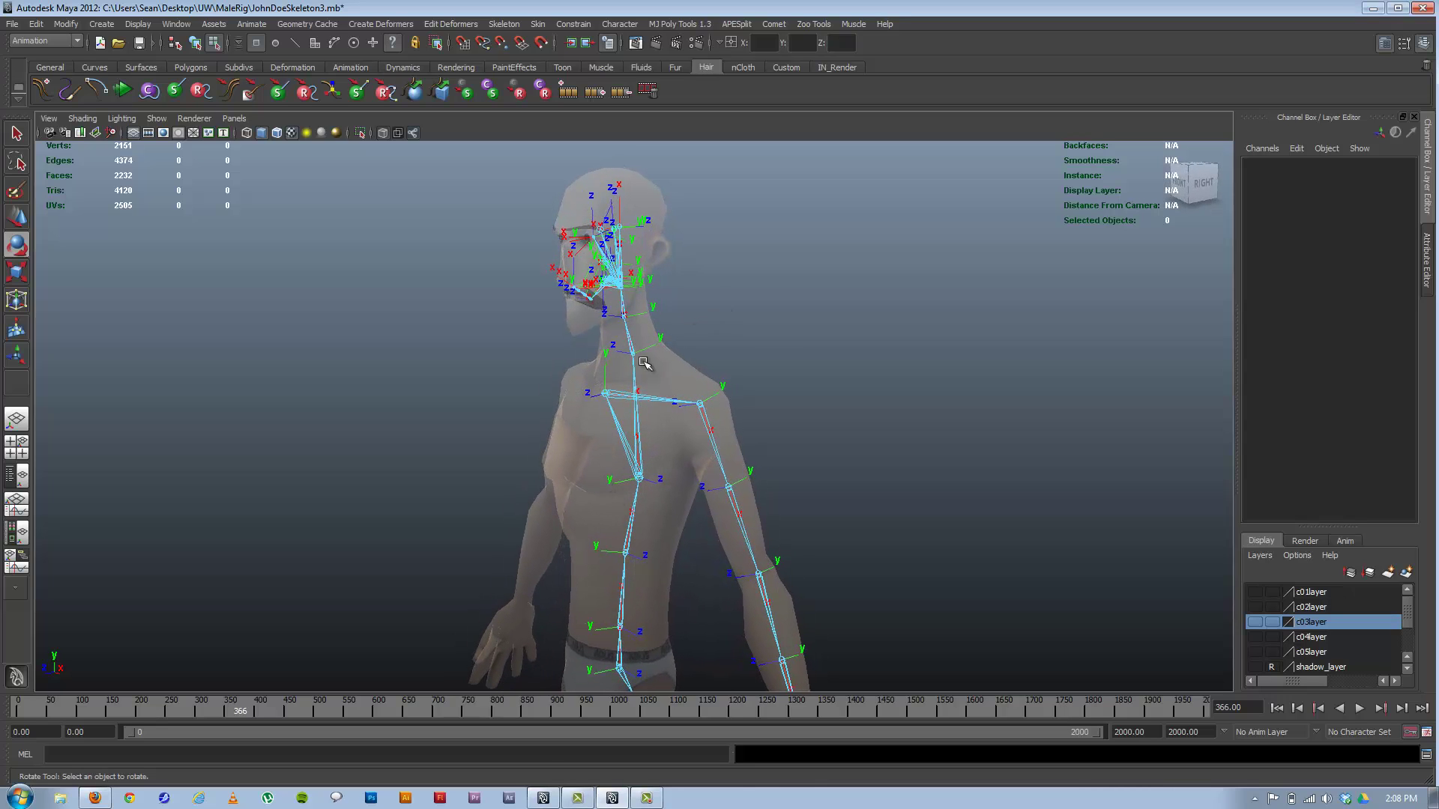
Try rotating the lower neck joint's local rotation axis freely about X and check it from front and side
{"action": "right_click_drag", "start_coordinate": [661, 379], "coordinate": [795, 431], "text": "alt"}
{"action": "left_click", "coordinate": [690, 371]}
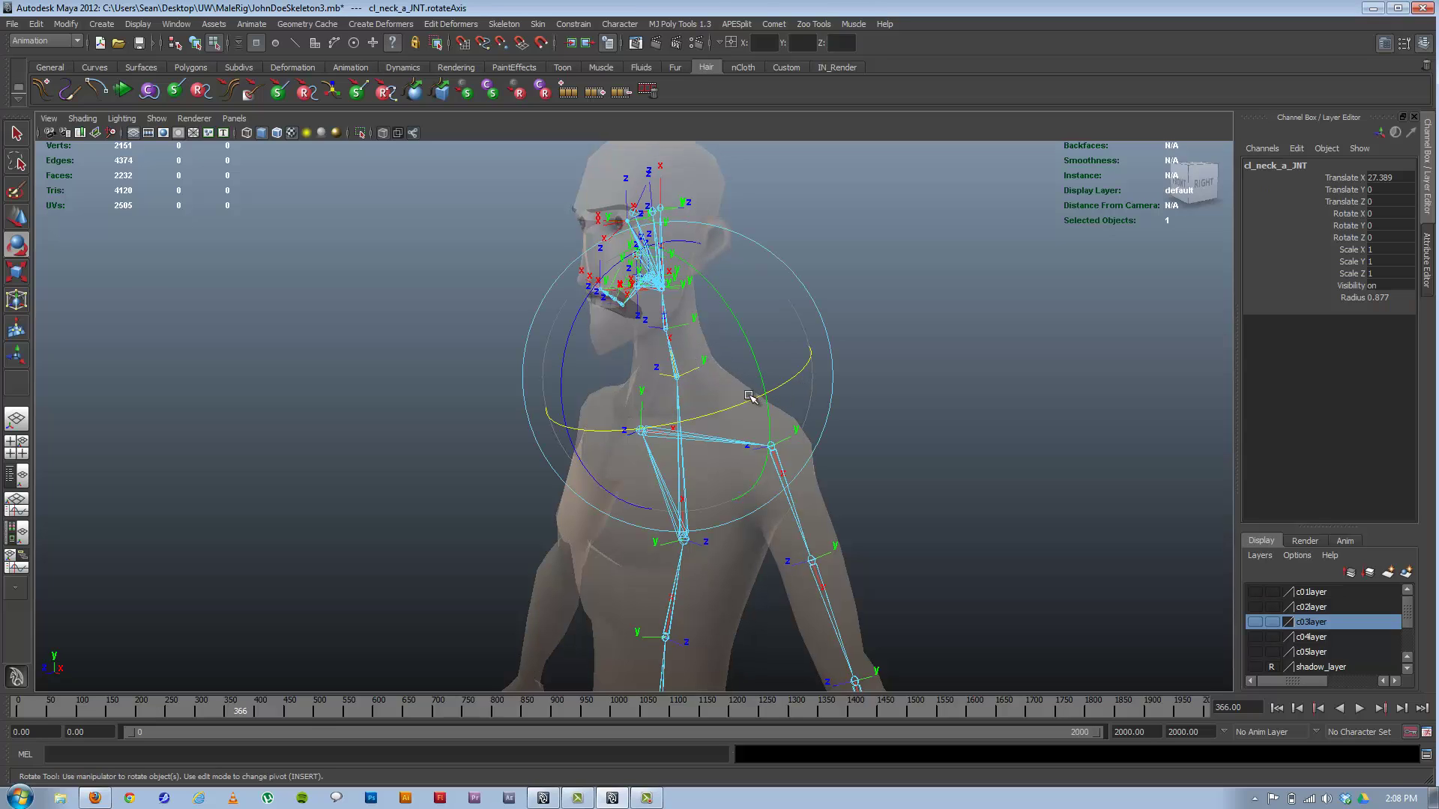
{"action": "left_click_drag", "start_coordinate": [749, 397], "coordinate": [813, 399]}
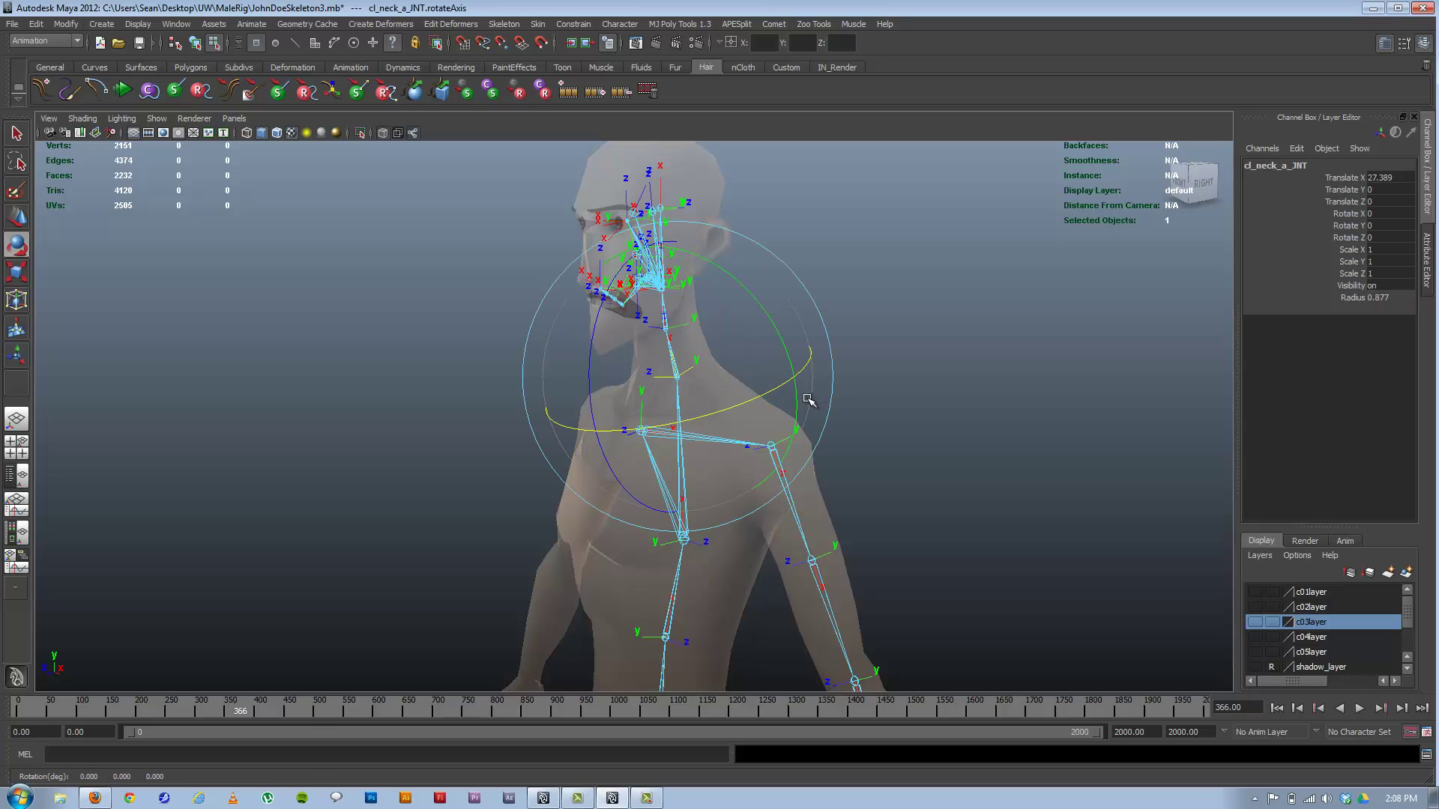
{"action": "left_click_drag", "start_coordinate": [587, 492], "coordinate": [685, 476], "text": "alt"}
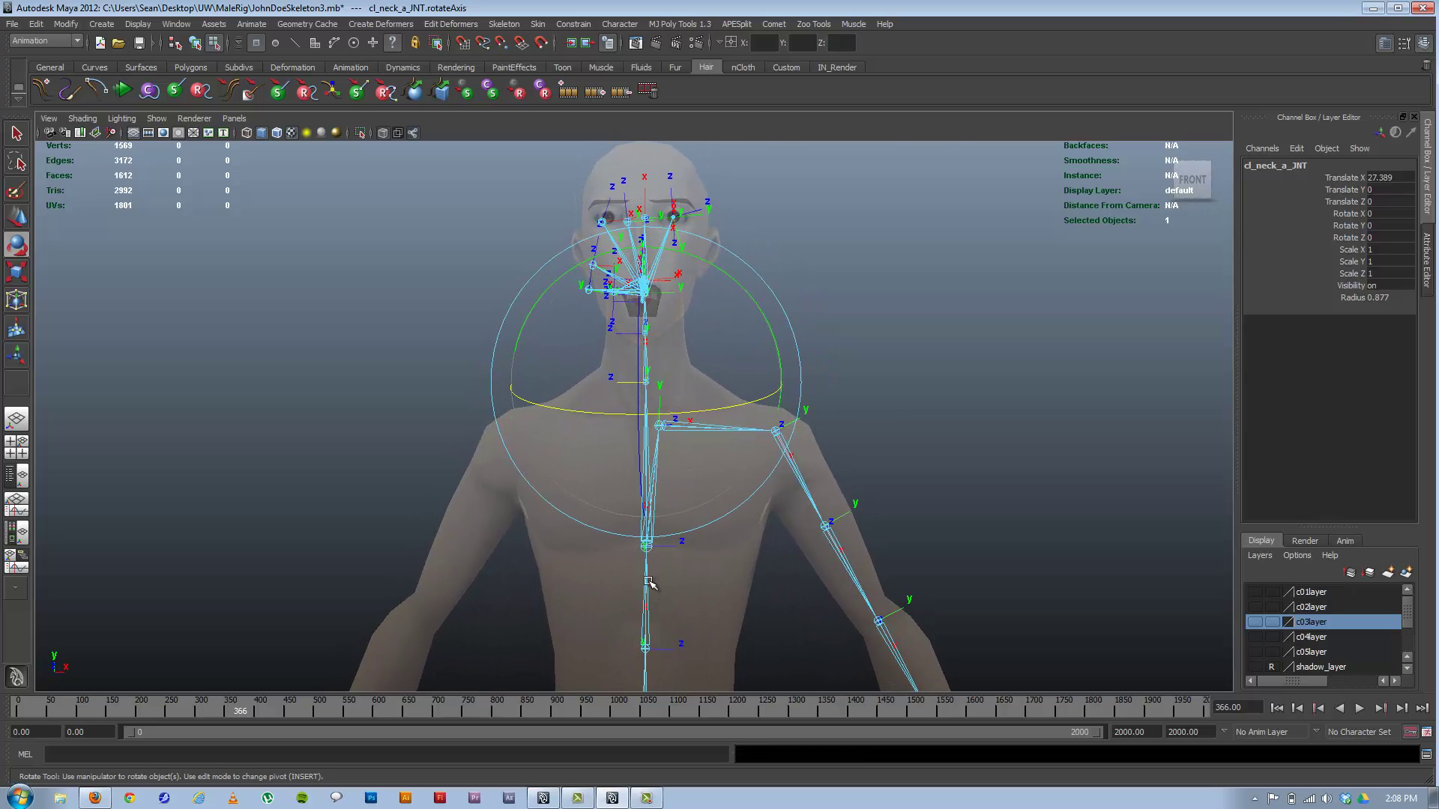
{"action": "left_click_drag", "start_coordinate": [739, 458], "coordinate": [732, 369], "text": "alt"}
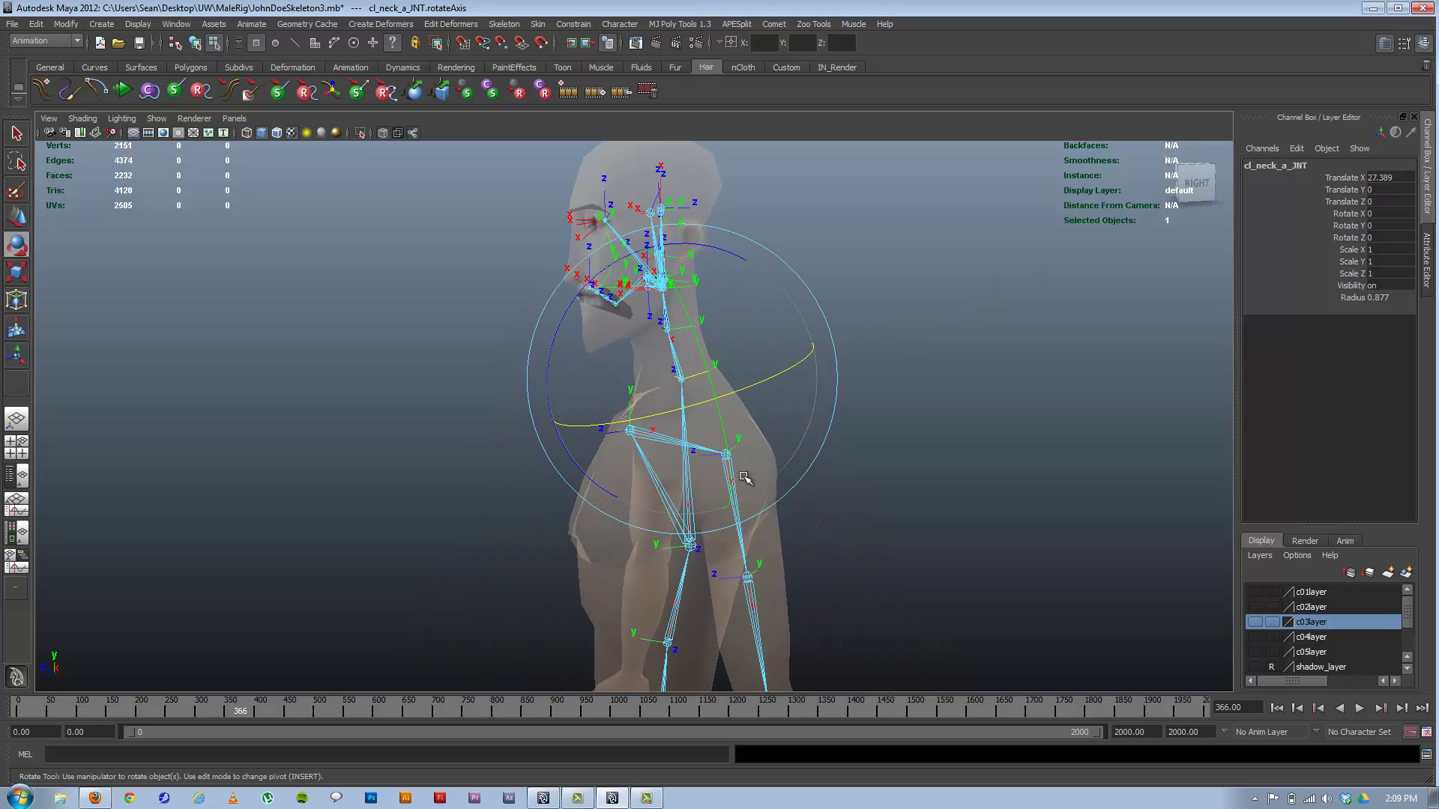
{"action": "left_click_drag", "start_coordinate": [578, 619], "coordinate": [610, 610], "text": "alt"}
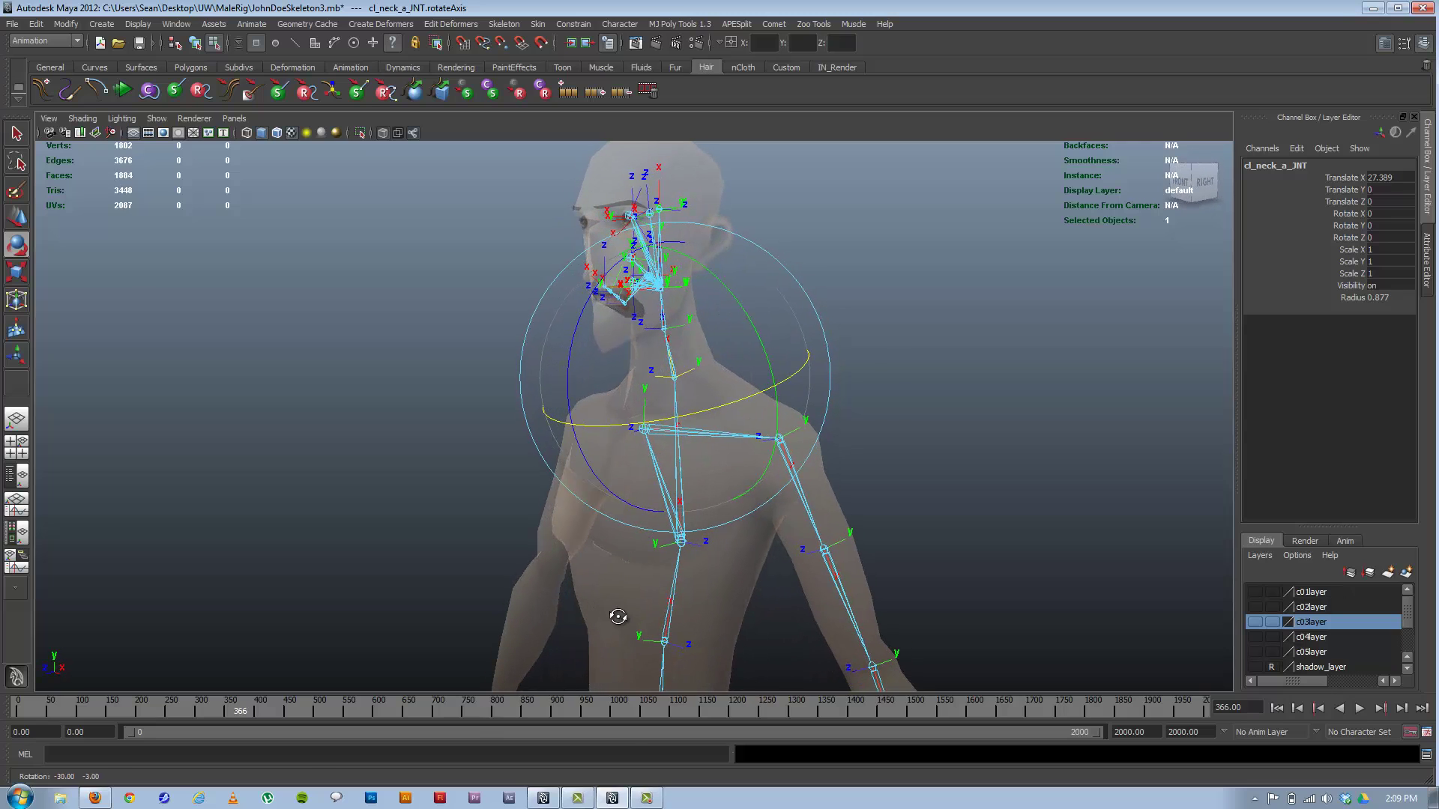
Turn on discrete rotation for the Rotate tool with a step size of 30 degrees
{"action": "double_click", "coordinate": [17, 246]}
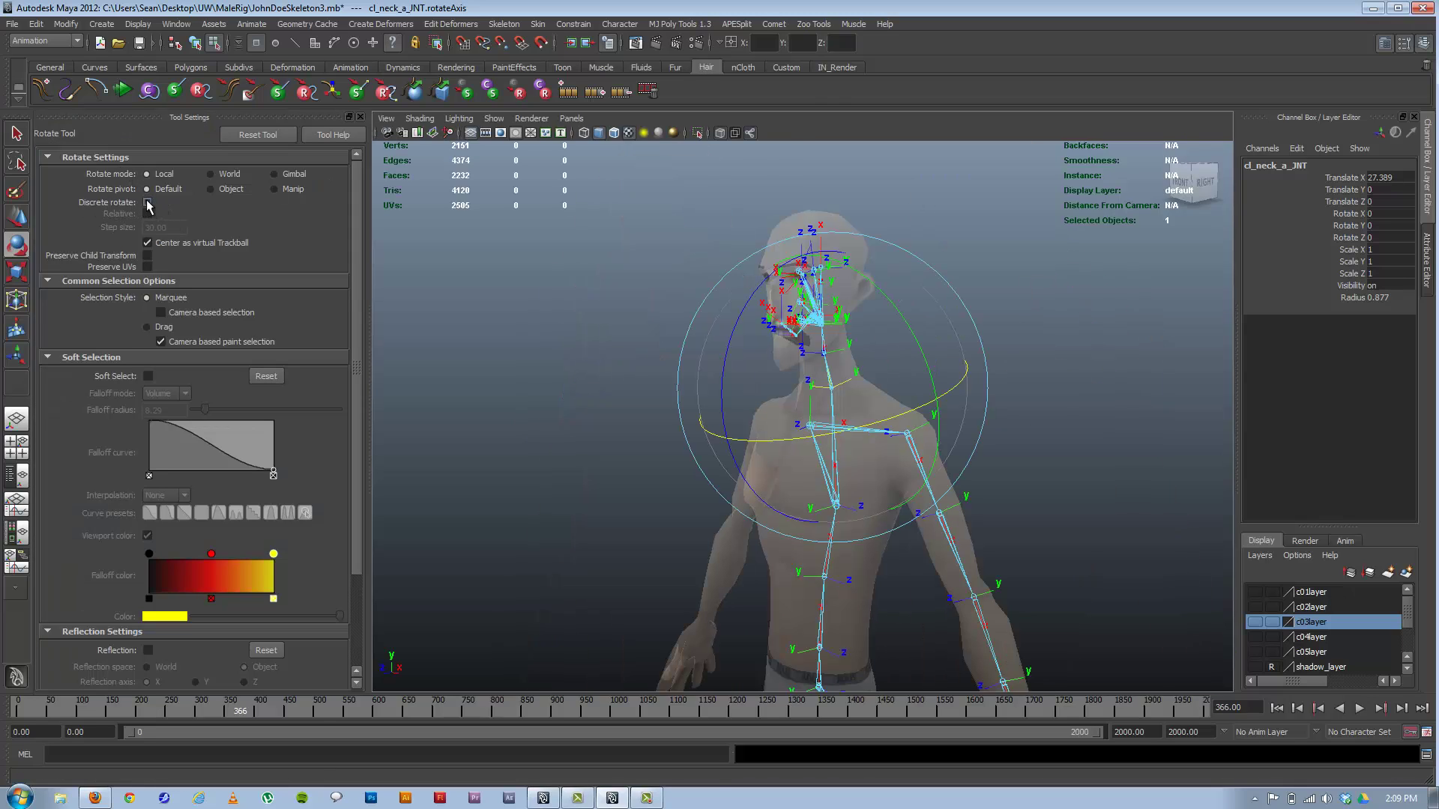
{"action": "left_click", "coordinate": [148, 203]}
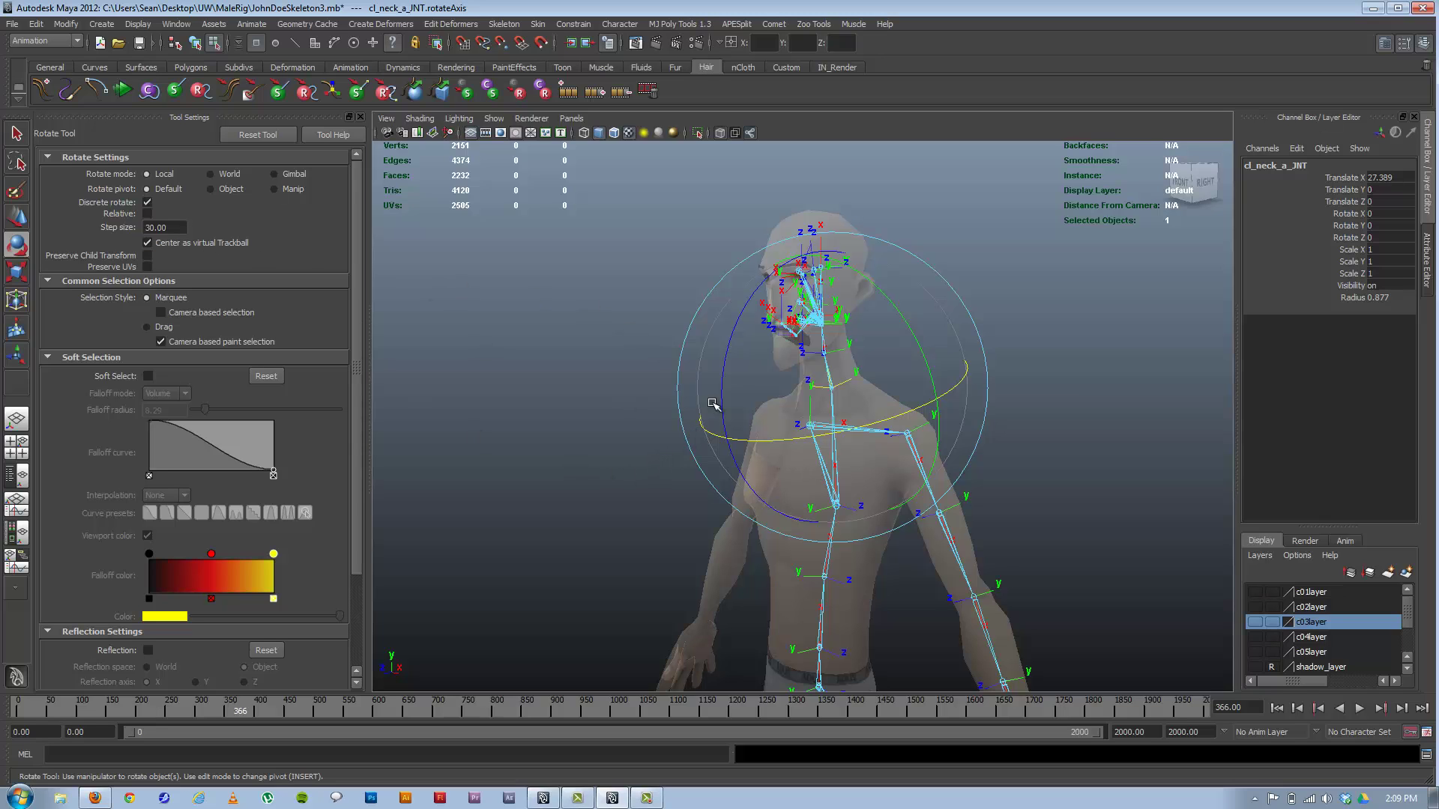
Try rotating the lower neck joint's local rotation axis about X in discrete steps, and undo it
{"action": "left_click_drag", "start_coordinate": [791, 427], "coordinate": [824, 439], "text": "alt"}
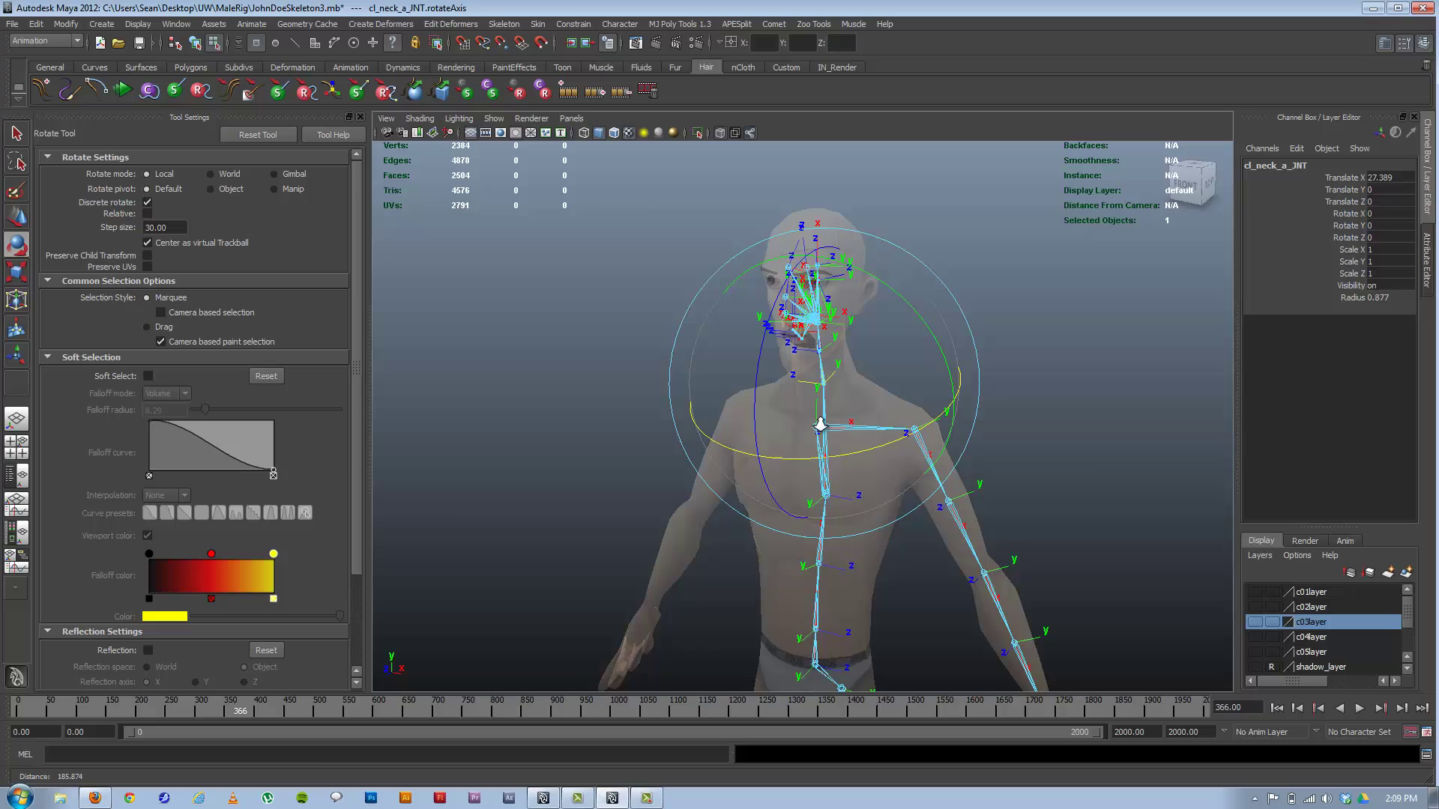
{"action": "right_click_drag", "start_coordinate": [821, 421], "coordinate": [872, 448], "text": "alt"}
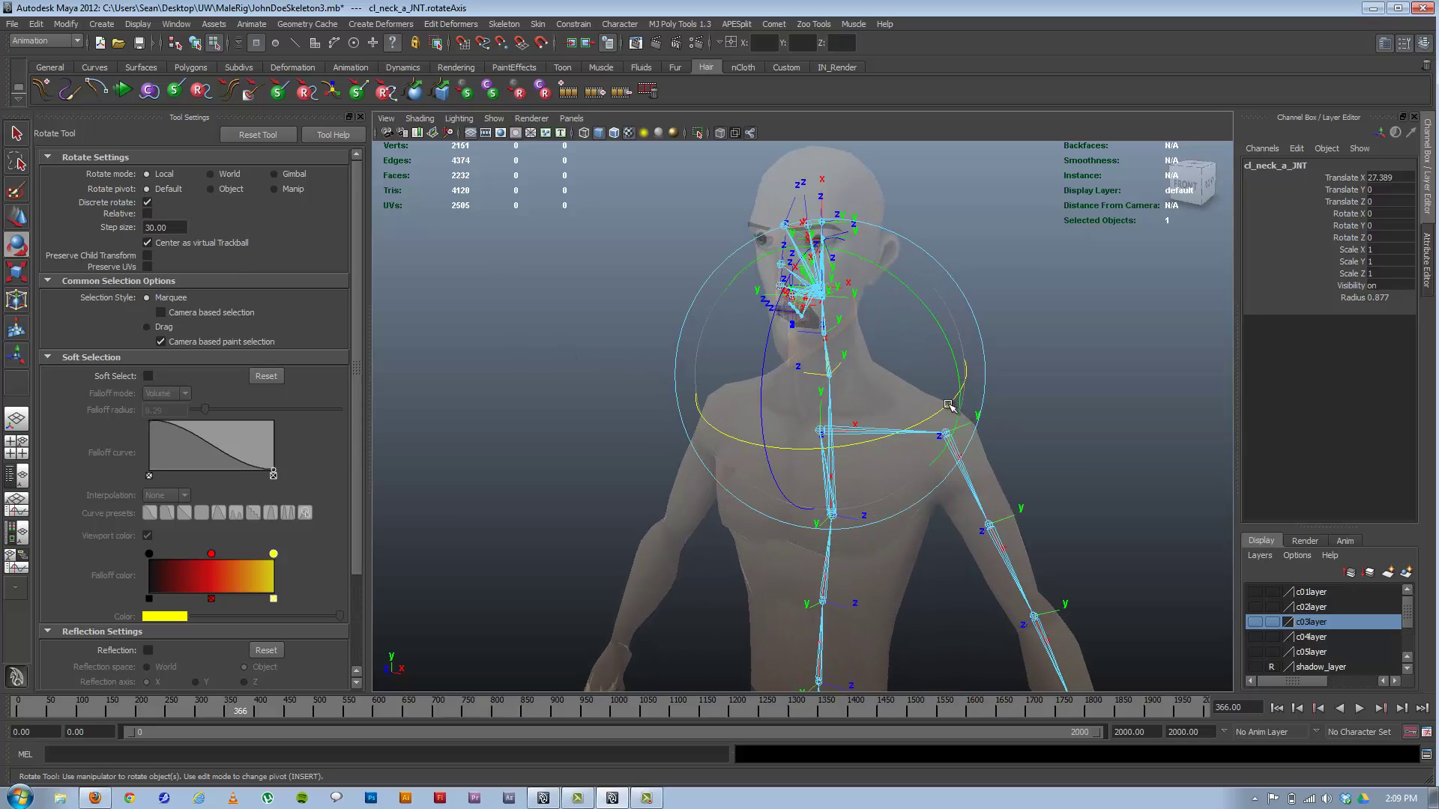
{"action": "left_click_drag", "start_coordinate": [949, 406], "coordinate": [765, 482]}
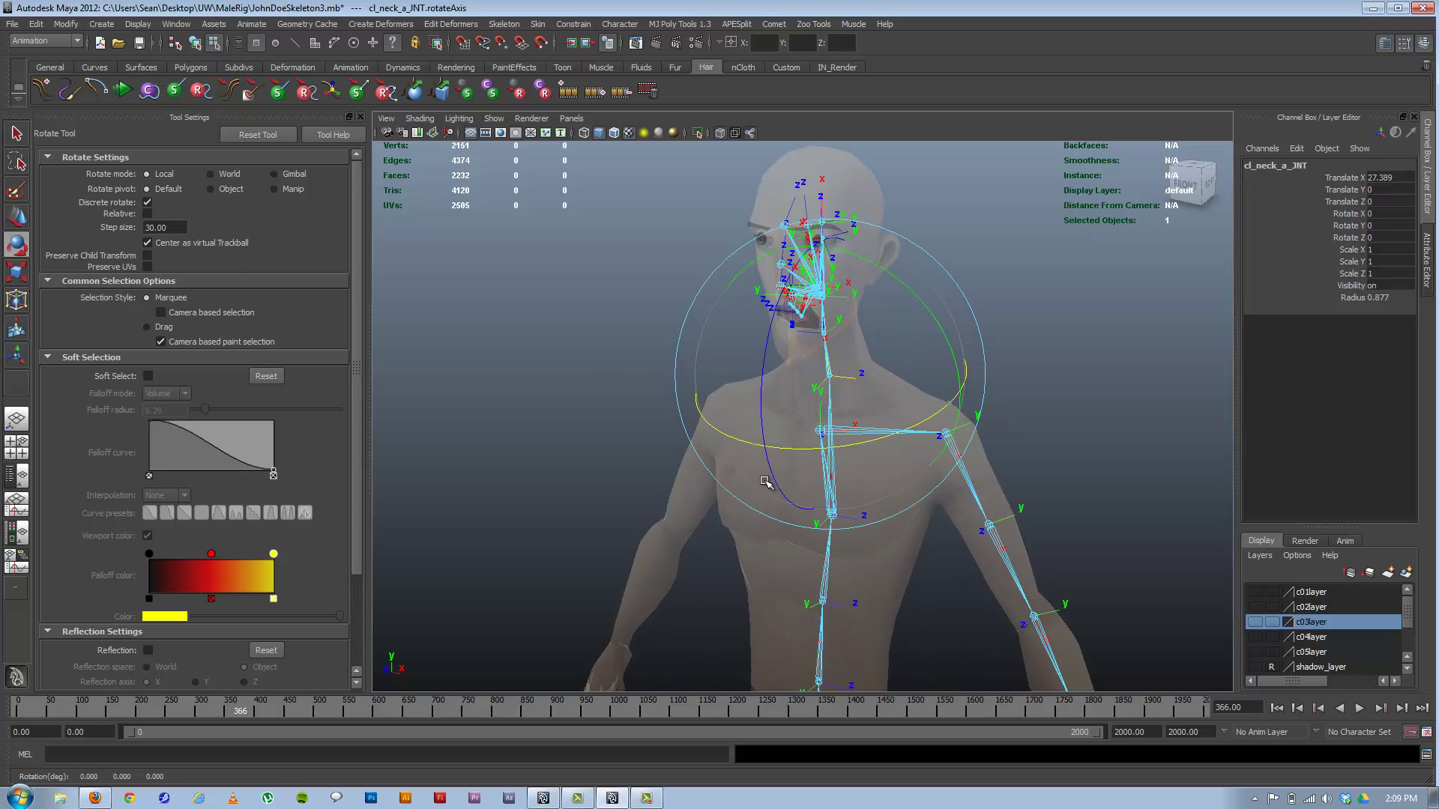
{"action": "key", "text": "ctrl+z"}
Return to object selection mode and deselect the hips joint
{"action": "left_click", "coordinate": [195, 43]}
{"action": "left_click_drag", "start_coordinate": [757, 443], "coordinate": [614, 442], "text": "alt"}
{"action": "middle_click_drag", "start_coordinate": [1012, 438], "coordinate": [1005, 229], "text": "alt"}
{"action": "left_click_drag", "start_coordinate": [832, 401], "coordinate": [857, 413], "text": "alt"}
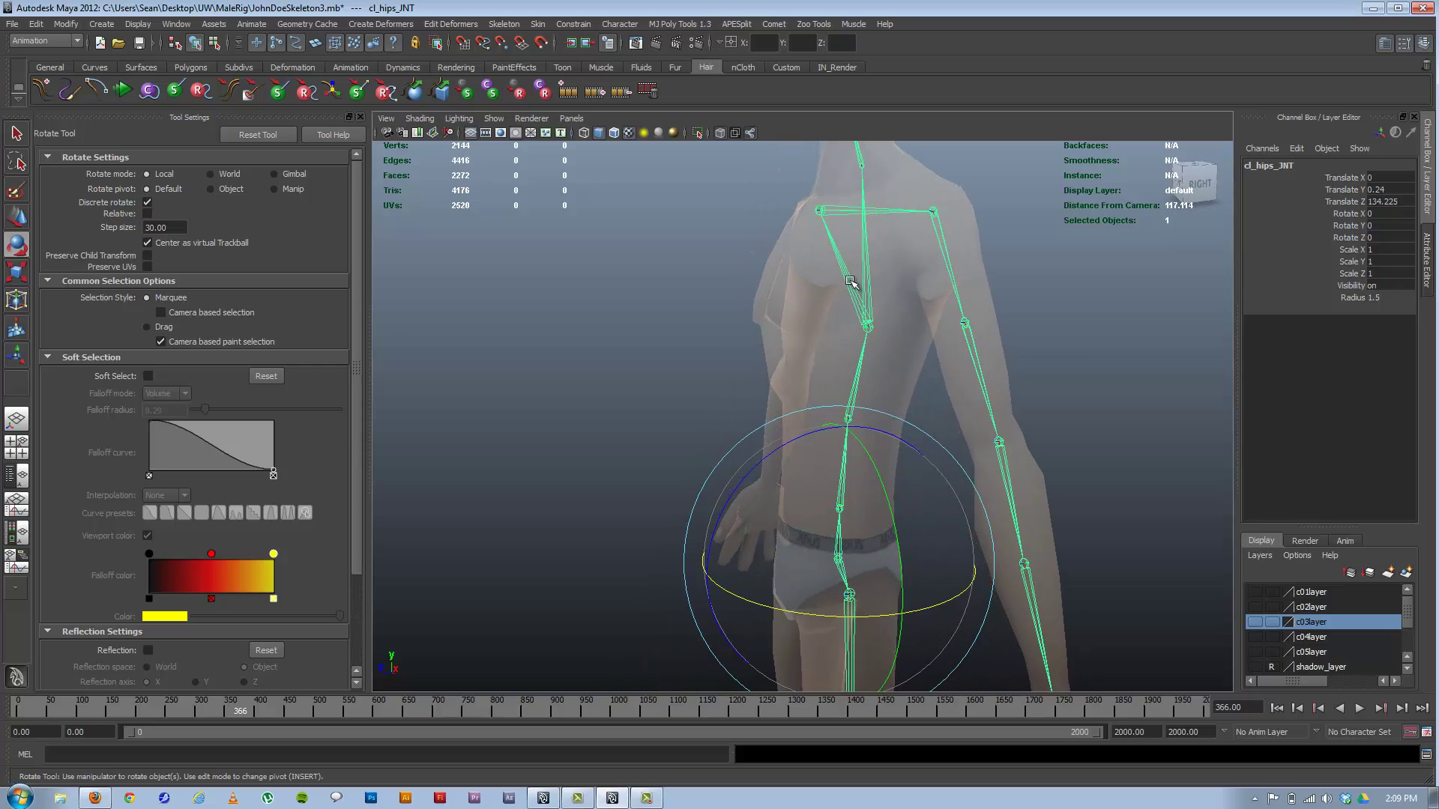
{"action": "middle_click_drag", "start_coordinate": [857, 332], "coordinate": [855, 400], "text": "alt"}
{"action": "left_click", "coordinate": [1150, 383]}
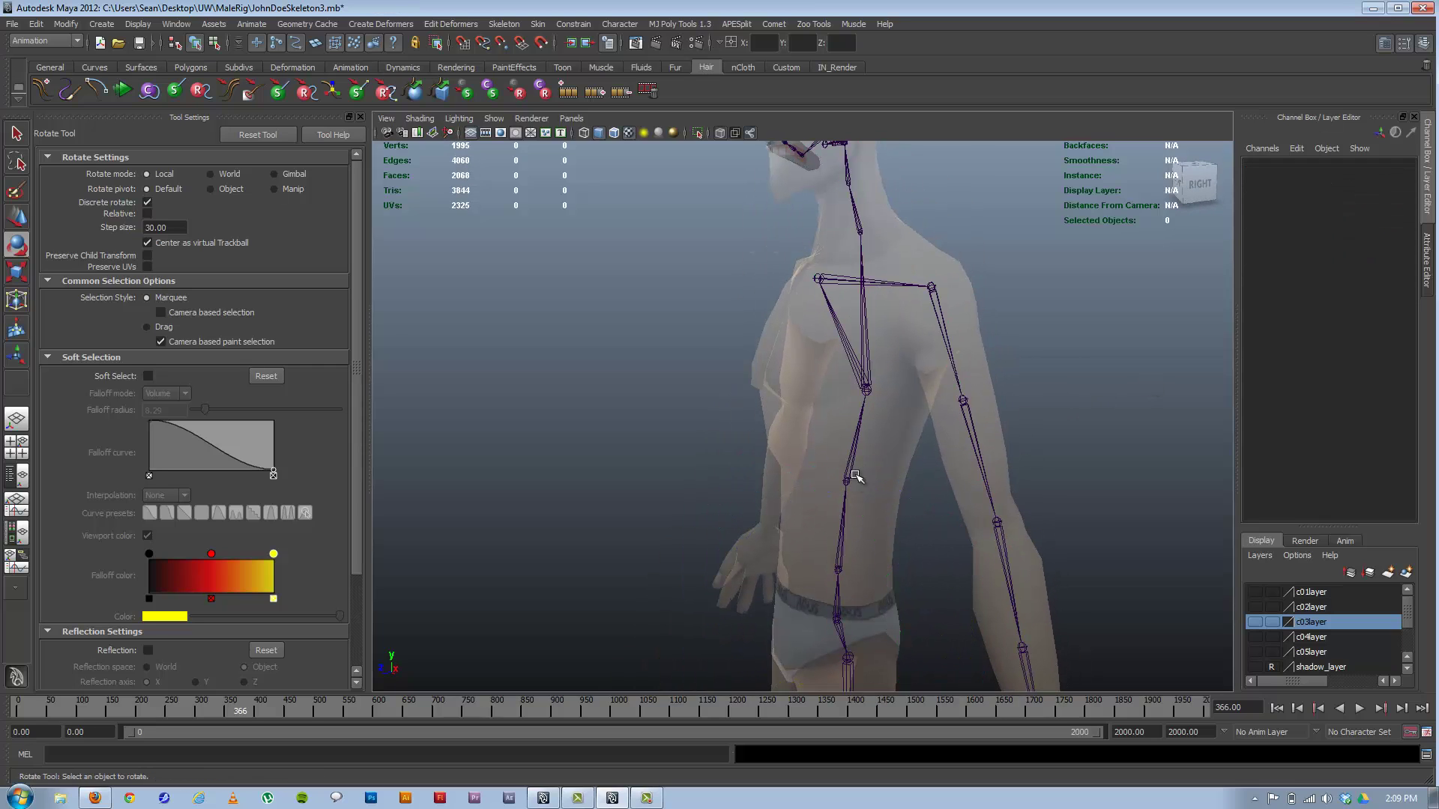
Display the local rotation axes from the upper spine joint down, then return to object selection mode and deselect it
{"action": "middle_click_drag", "start_coordinate": [857, 233], "coordinate": [873, 382], "text": "alt"}
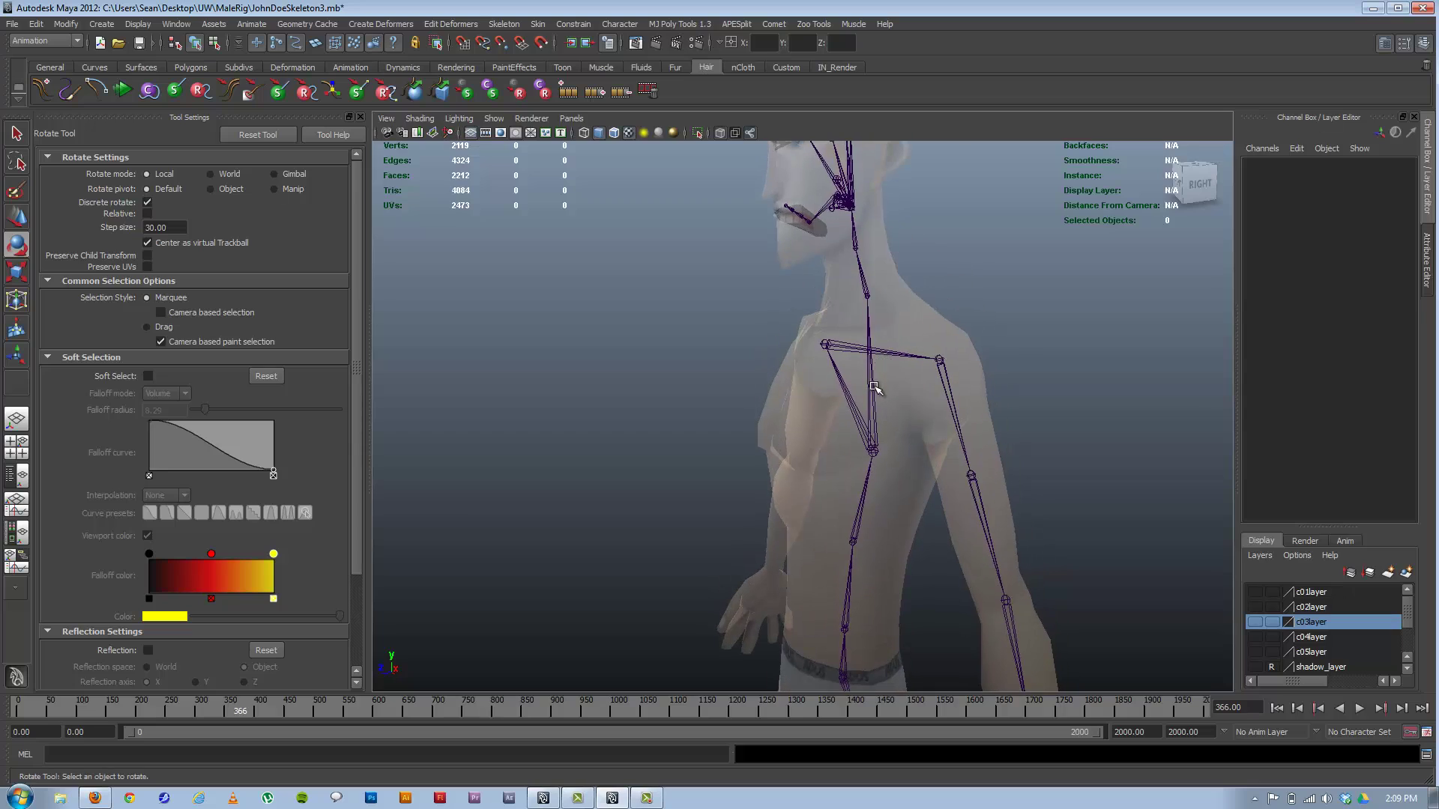
{"action": "left_click", "coordinate": [874, 386]}
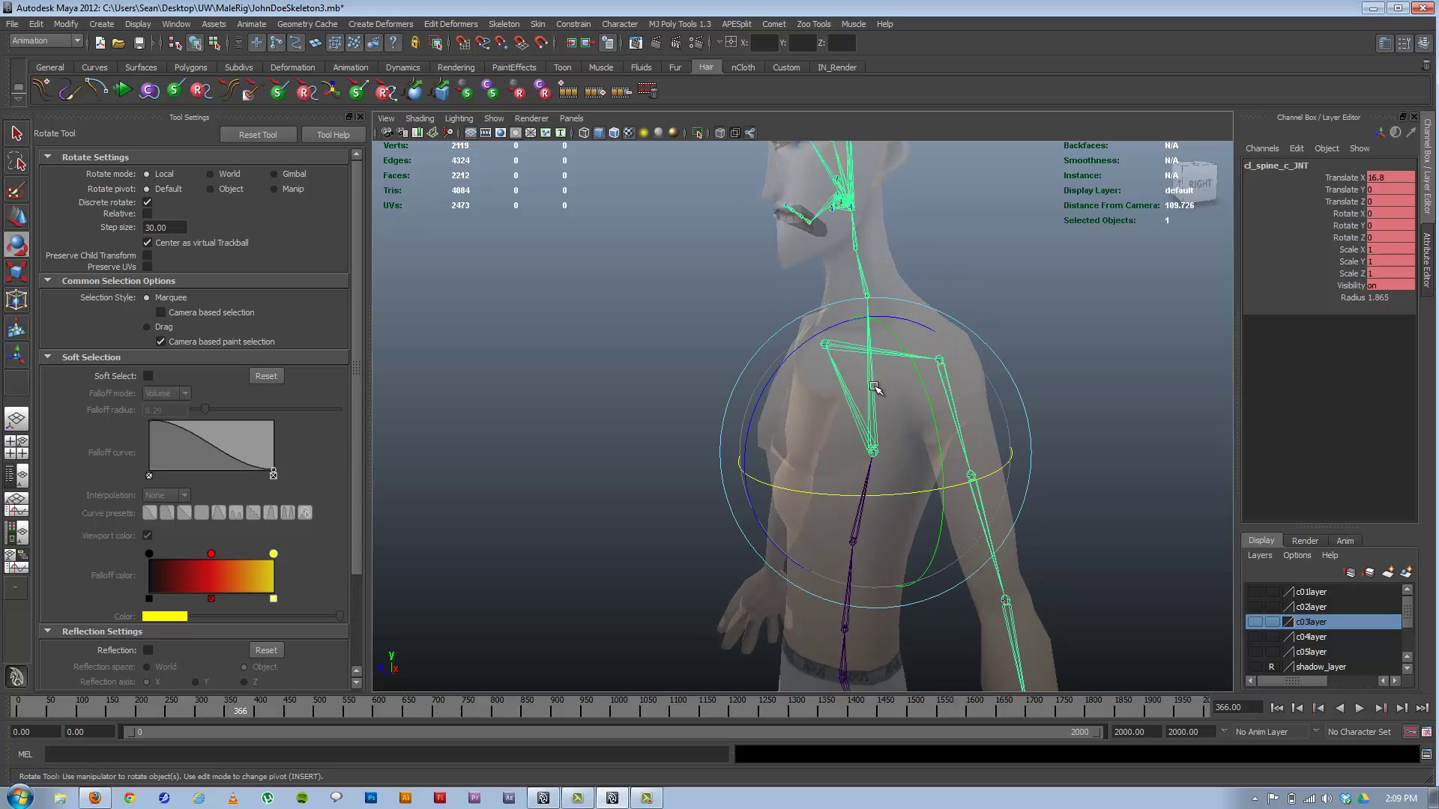
{"action": "left_click", "coordinate": [214, 43]}
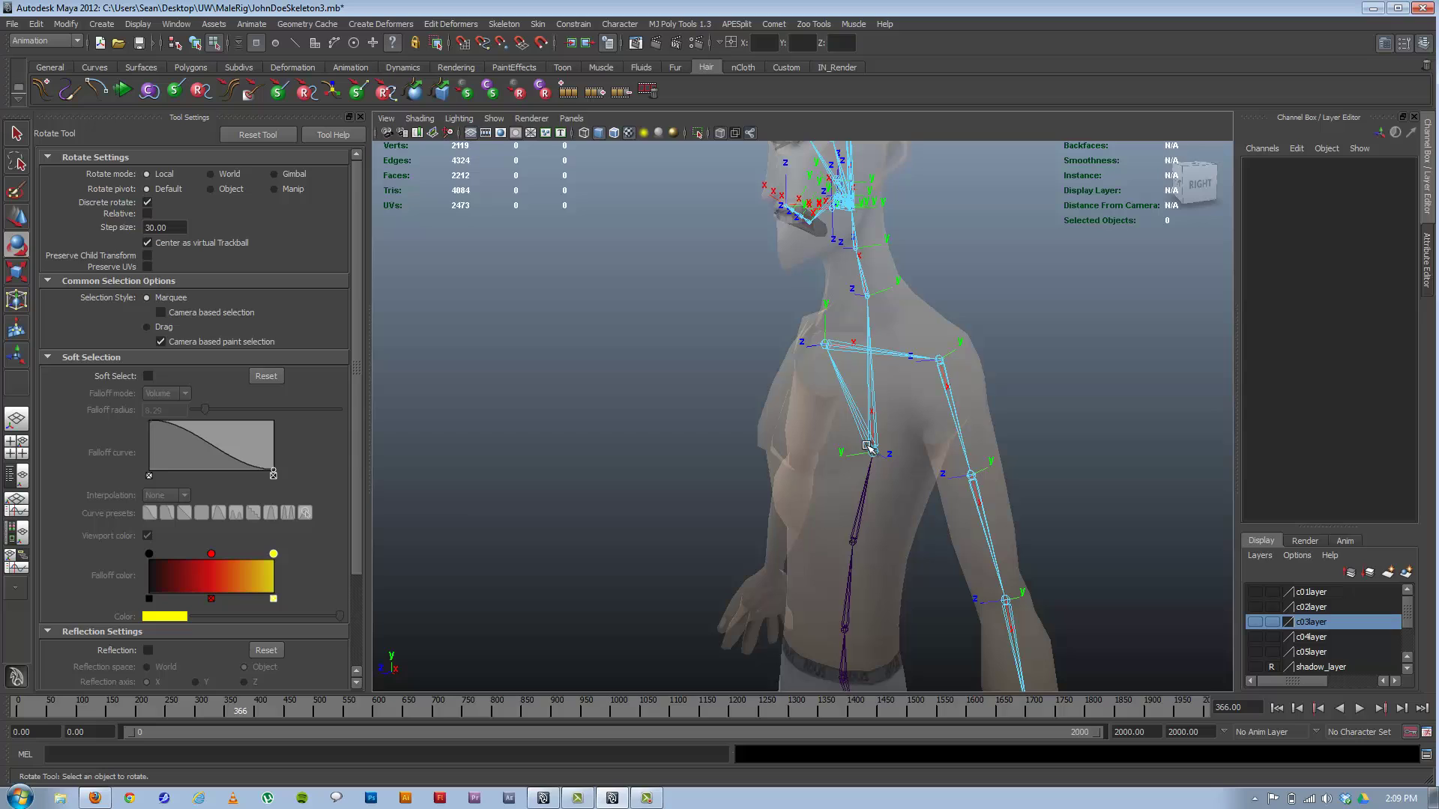
{"action": "left_click", "coordinate": [195, 42]}
{"action": "left_click", "coordinate": [1053, 297]}
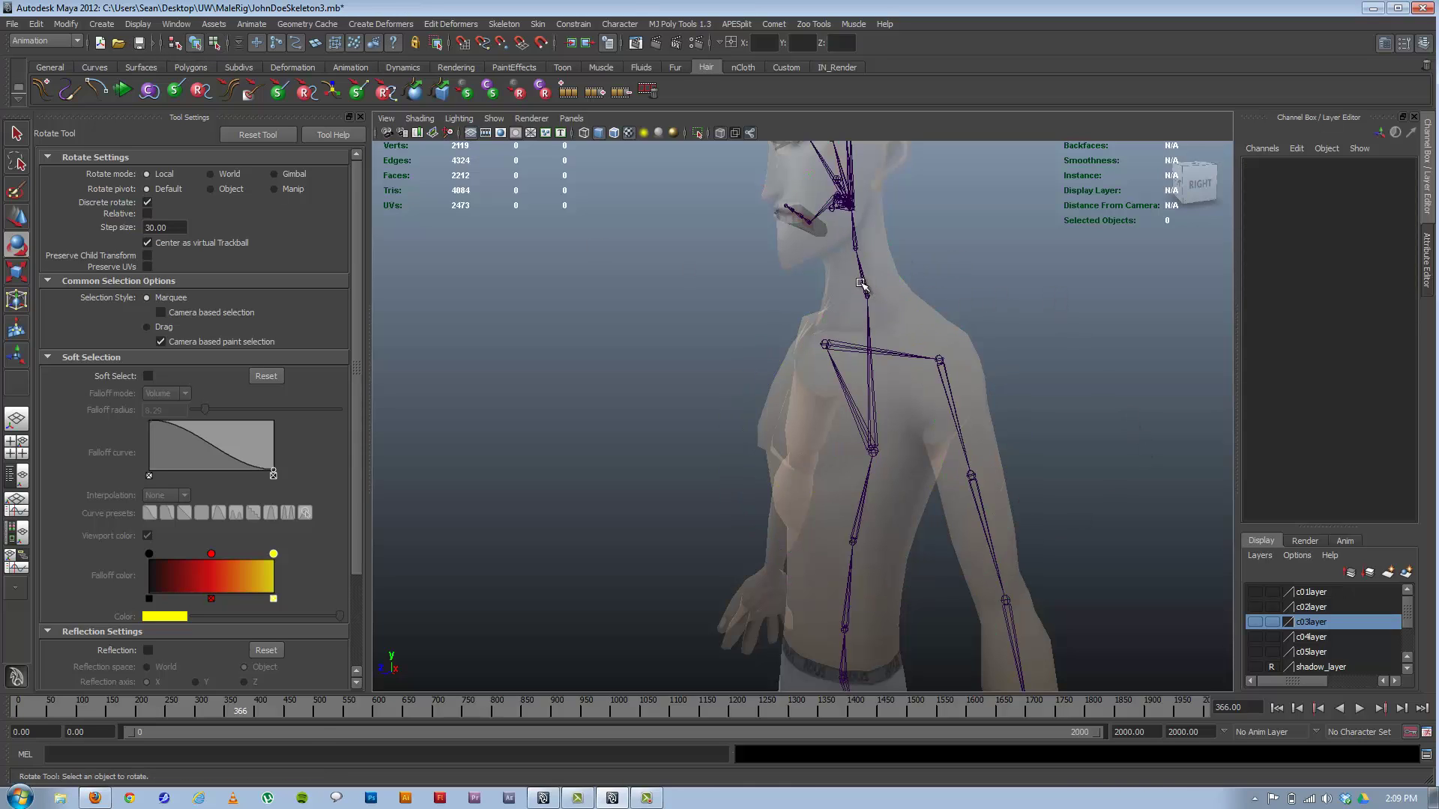
Try rotating the lower neck and upper spine joints together about Z in discrete 30-degree steps, and undo it
{"action": "left_click", "coordinate": [865, 293]}
{"action": "key", "text": "q"}
{"action": "left_click", "coordinate": [872, 448], "text": "shift"}
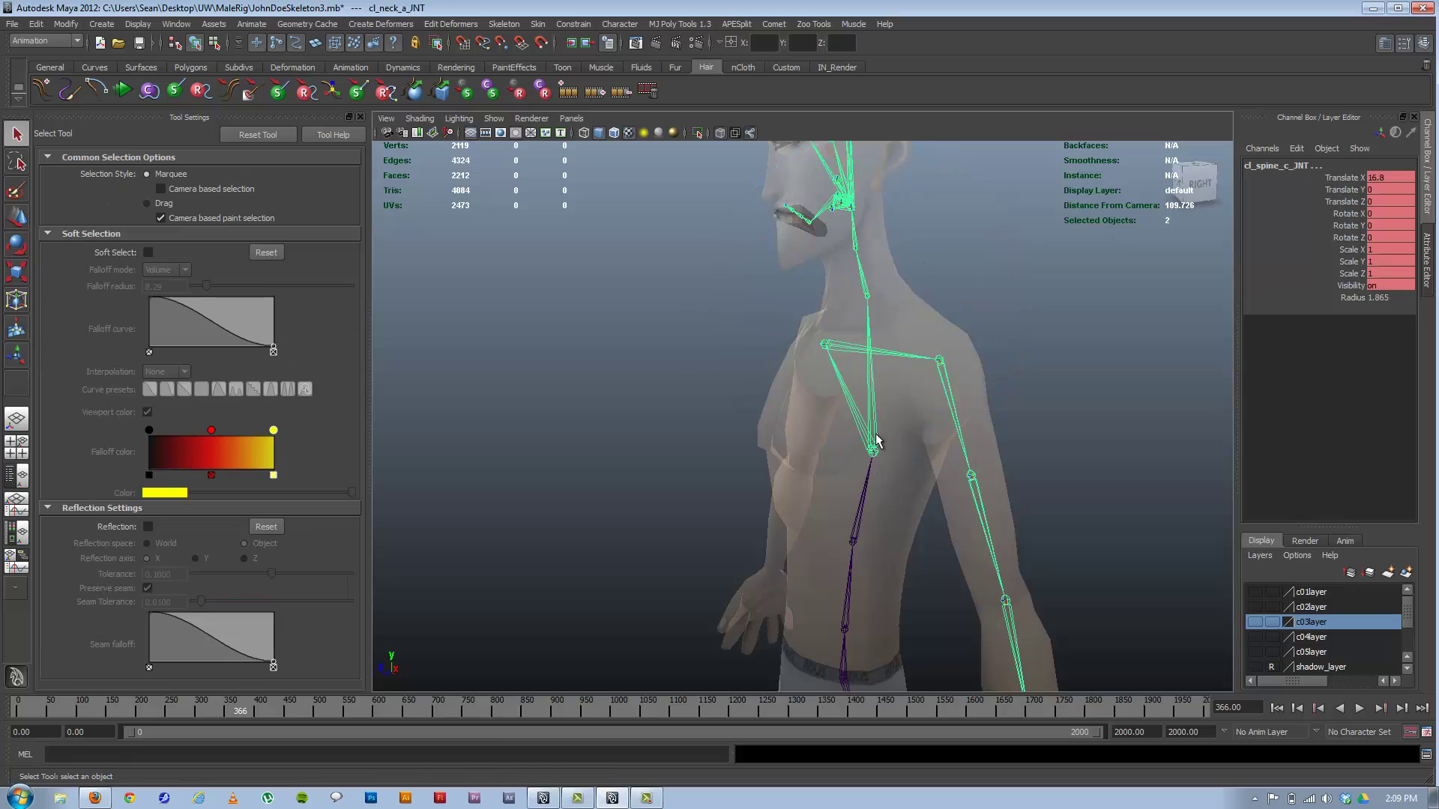
{"action": "key", "text": "e"}
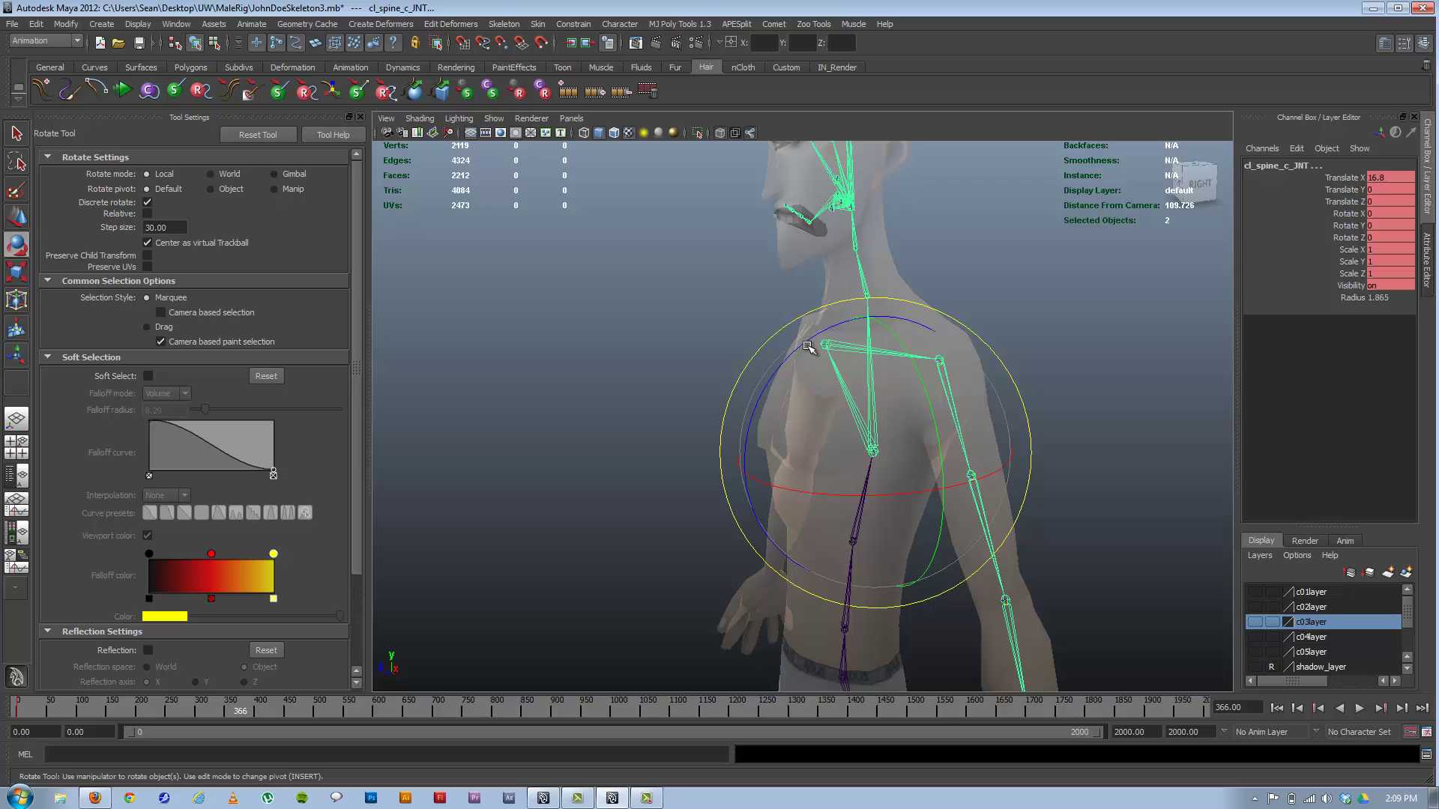
{"action": "left_click_drag", "start_coordinate": [801, 347], "coordinate": [780, 379]}
{"action": "key", "text": "ctrl+z"}
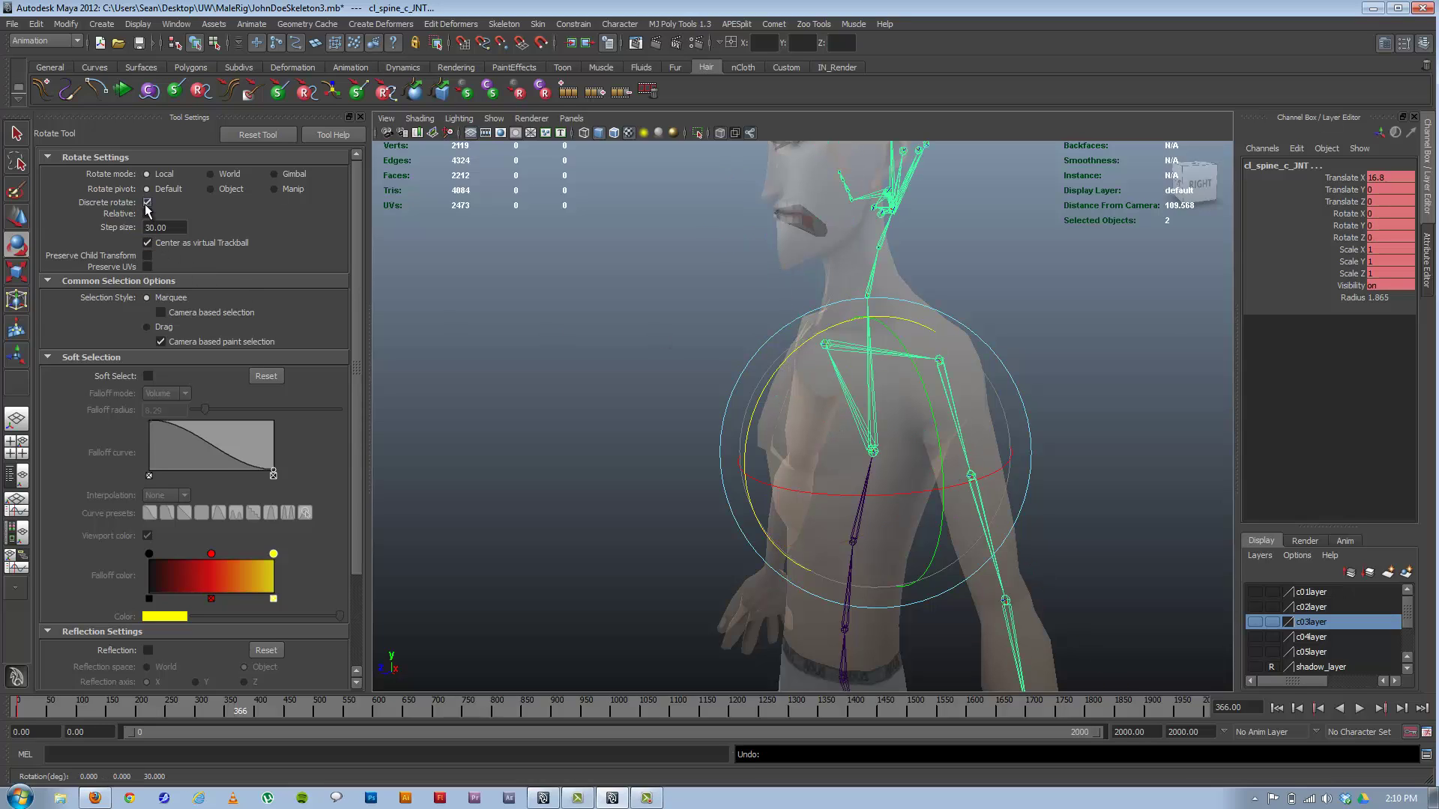
Turn off discrete rotation, try rotating the lower neck and upper spine joints together about Z by about 53 degrees, and undo it
{"action": "left_click", "coordinate": [147, 202]}
{"action": "left_click_drag", "start_coordinate": [829, 326], "coordinate": [783, 438]}
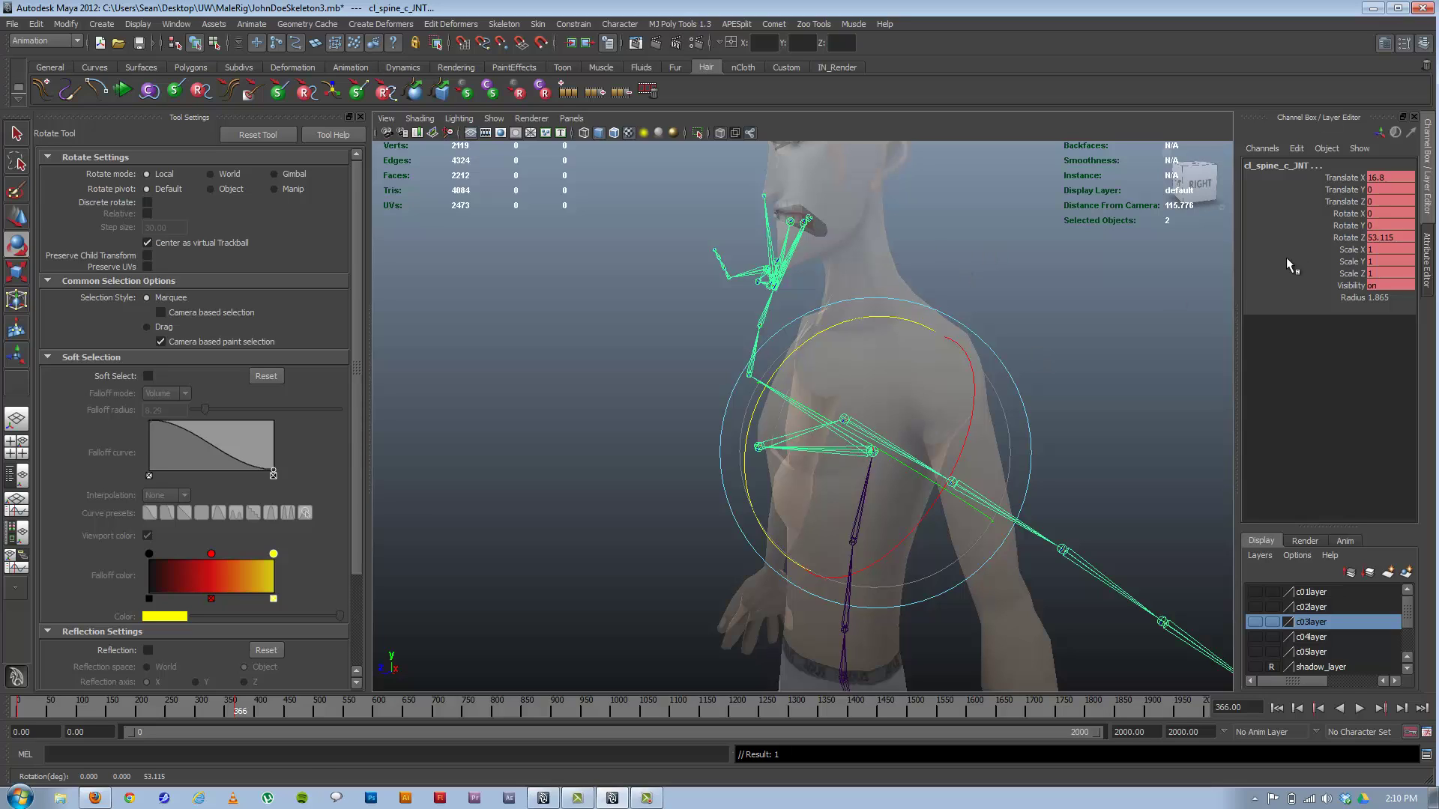
{"action": "left_click", "coordinate": [710, 395]}
{"action": "left_click", "coordinate": [752, 373]}
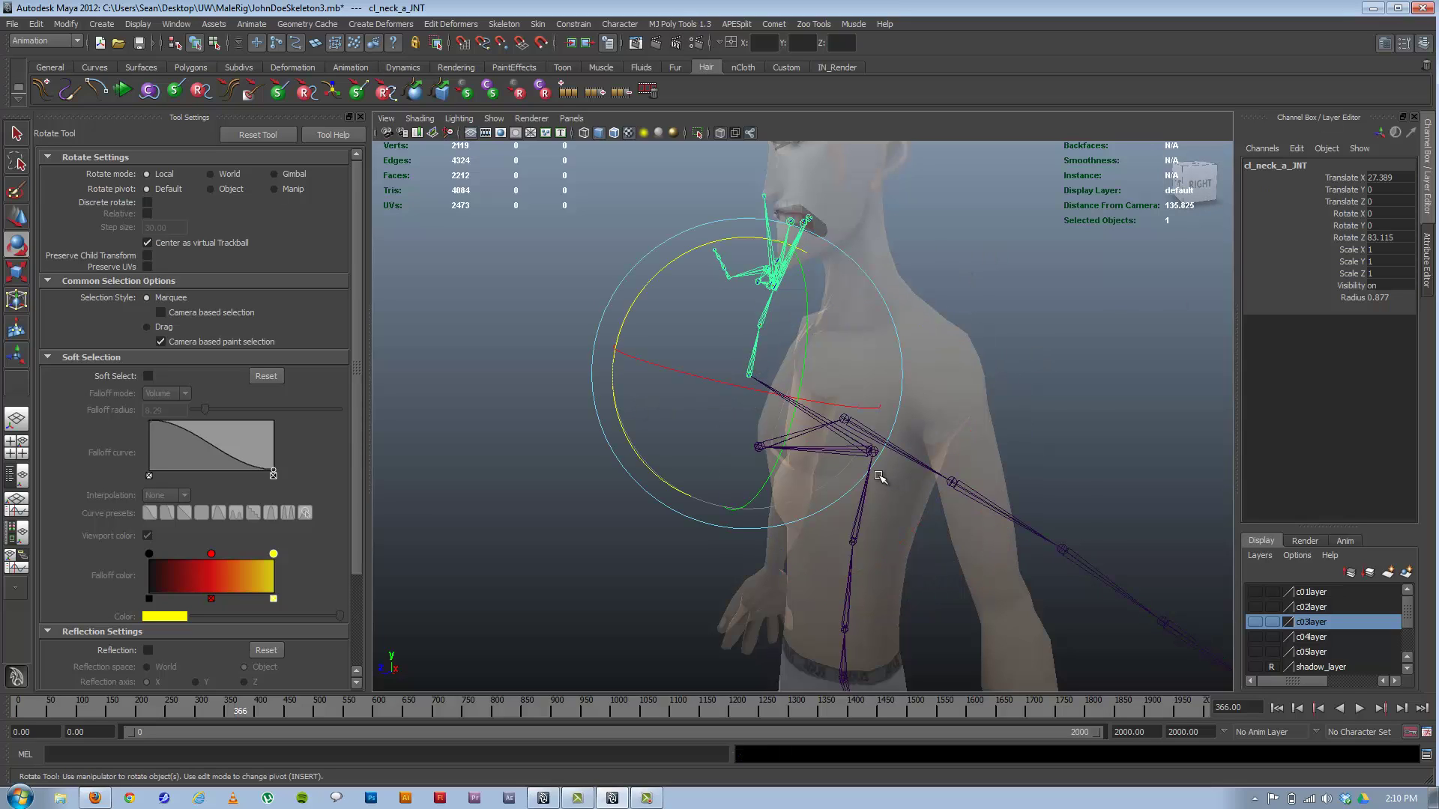
{"action": "left_click", "coordinate": [1115, 376]}
{"action": "left_click", "coordinate": [895, 453]}
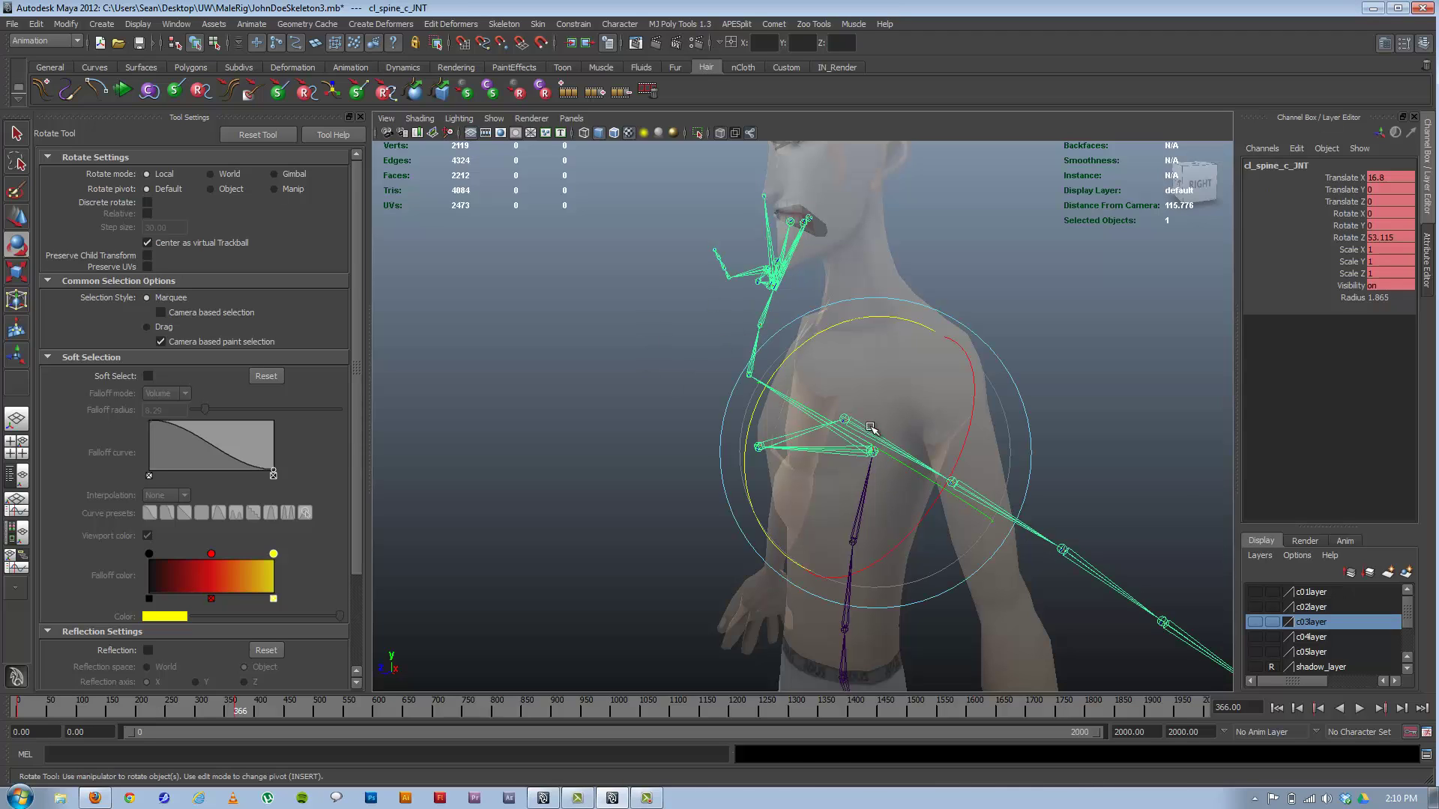
{"action": "key", "text": "ctrl+z"}
{"action": "key", "text": "ctrl+z"}
{"action": "key", "text": "ctrl+z"}
{"action": "key", "text": "ctrl+z"}
{"action": "key", "text": "ctrl+z"}
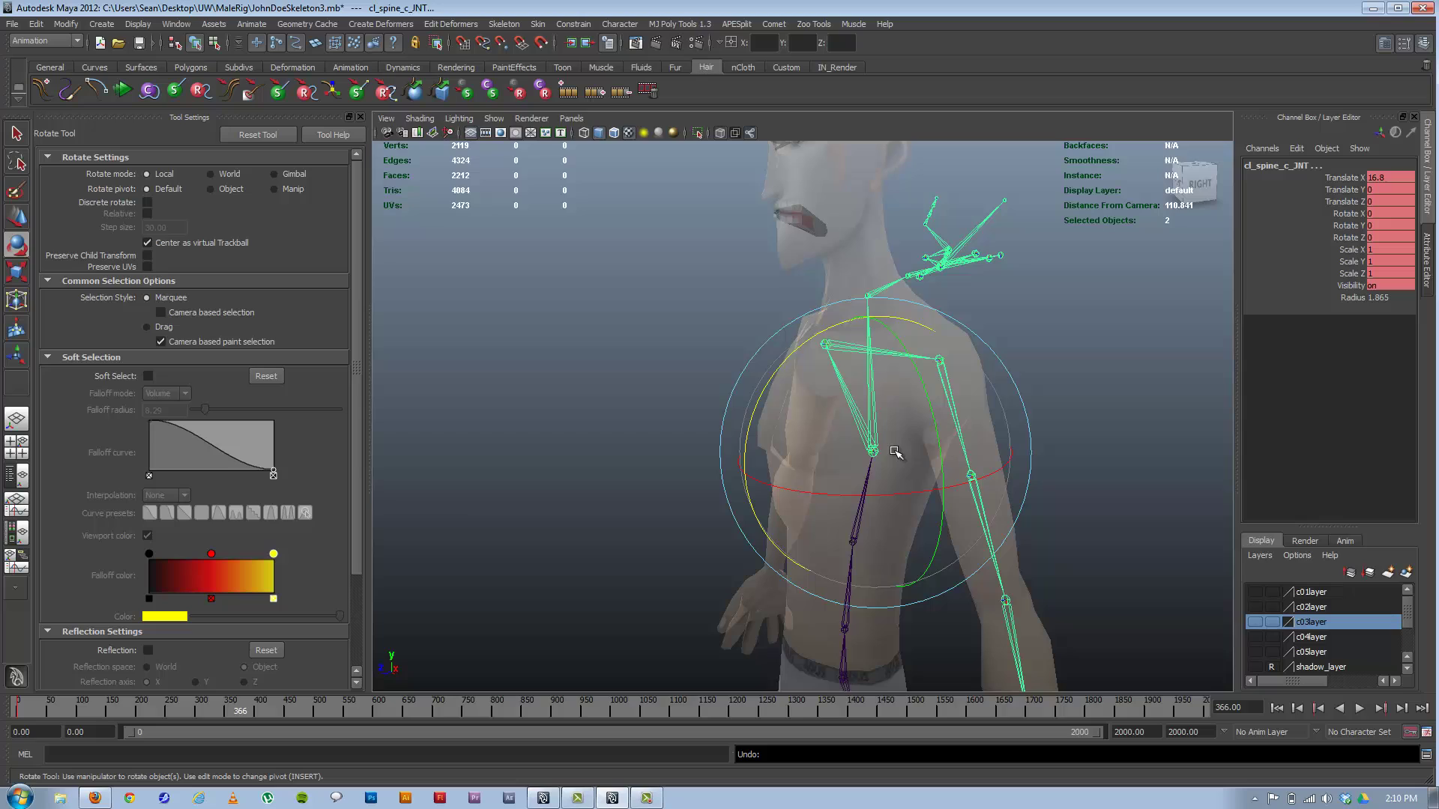
{"action": "key", "text": "ctrl+z"}
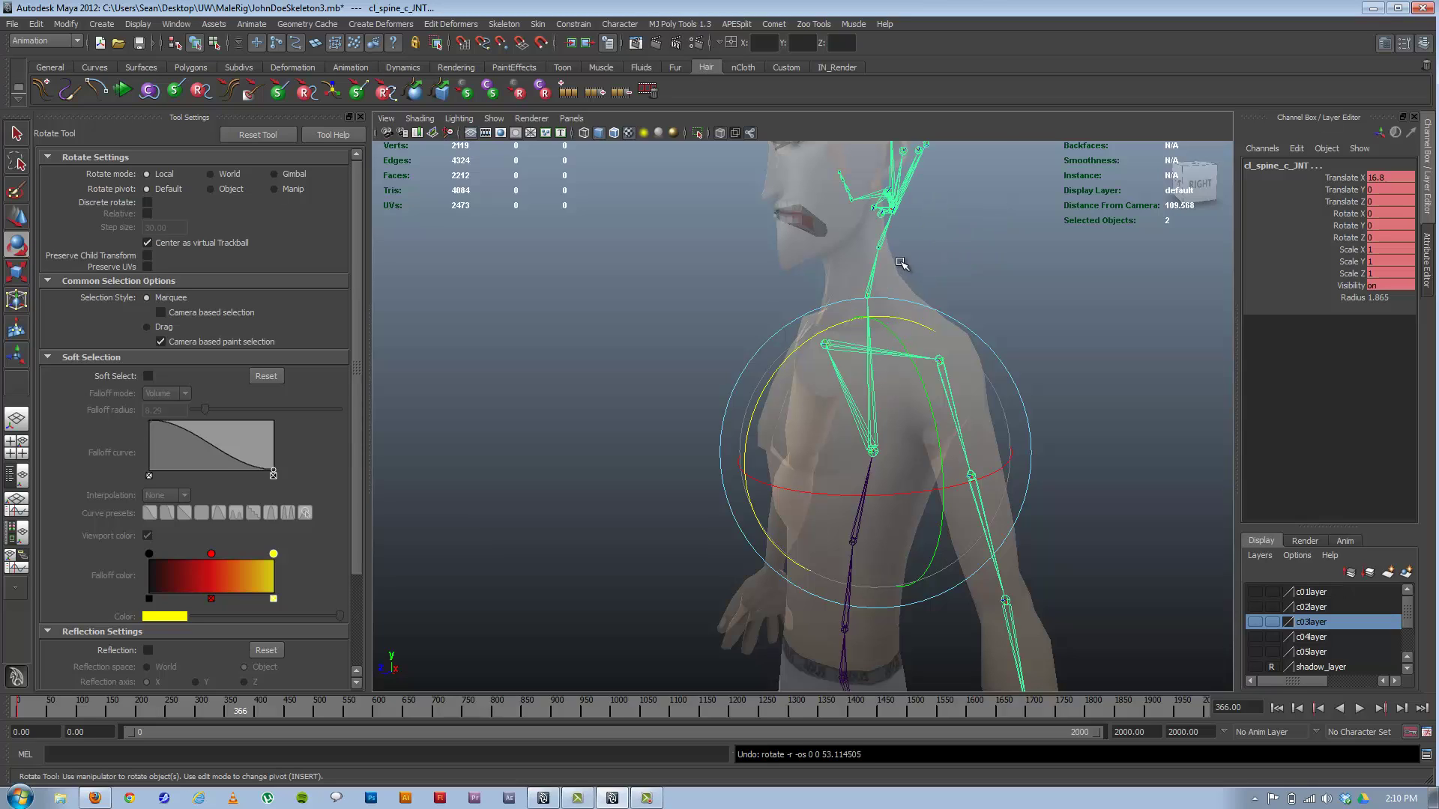
Reset the lower neck joint's Rotate Z to 0 and deselect the joint
{"action": "left_click", "coordinate": [877, 271]}
{"action": "left_click", "coordinate": [1388, 236]}
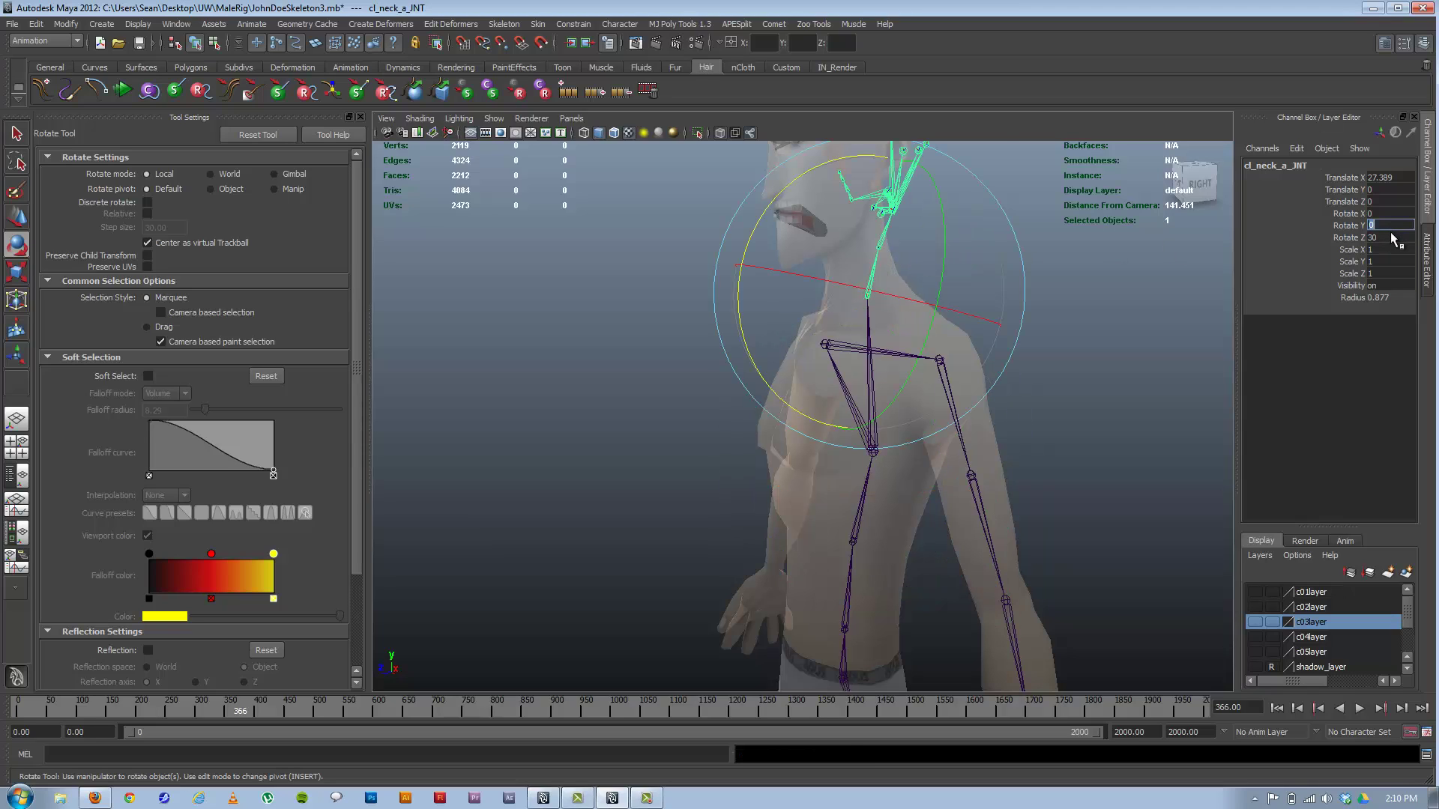
{"action": "type", "text": "30"}
{"action": "key", "text": "Return"}
{"action": "key", "text": "Return"}
{"action": "left_click", "coordinate": [1150, 390]}
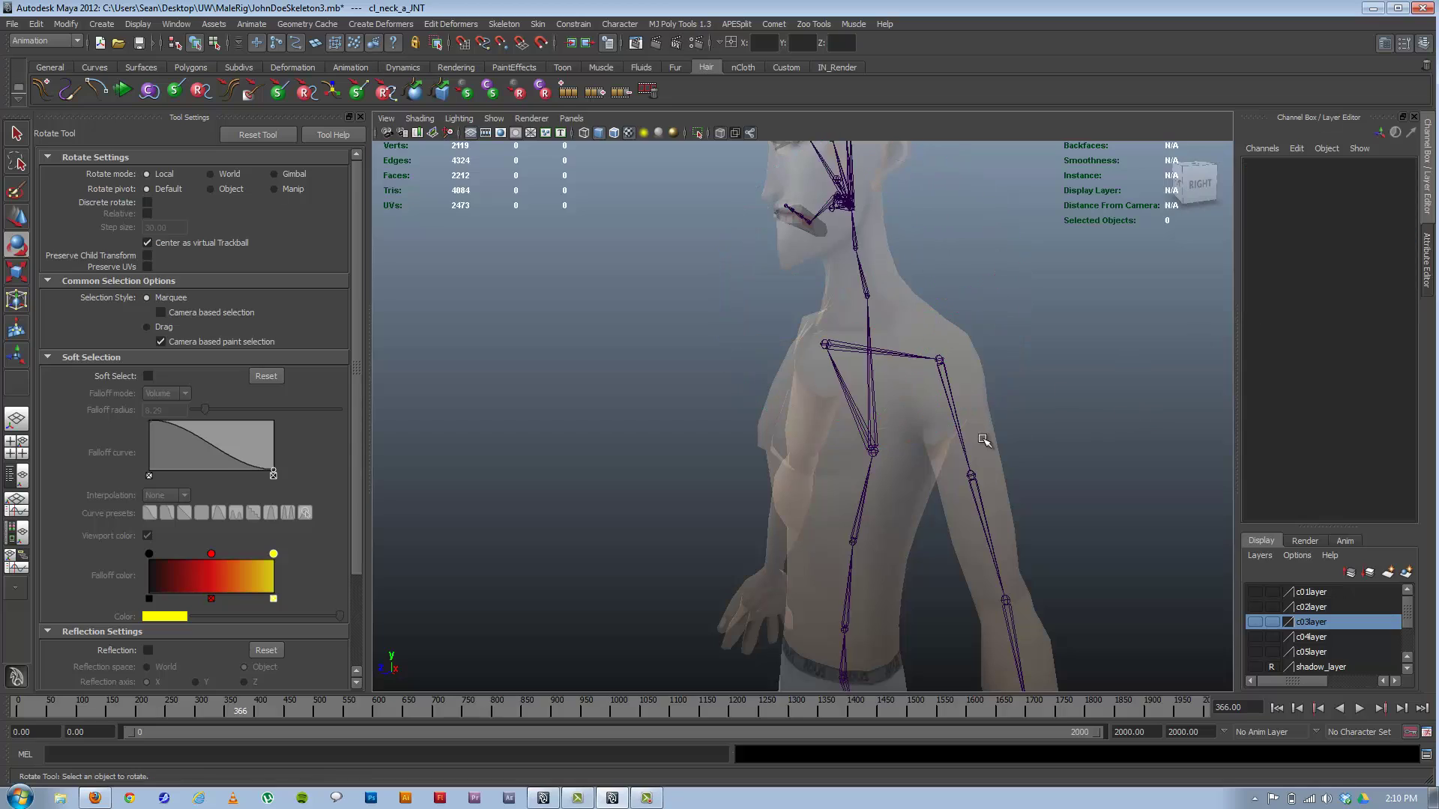
Compare the rotation axes of the upper spine joint with those of the lower neck joint
{"action": "left_click", "coordinate": [873, 450]}
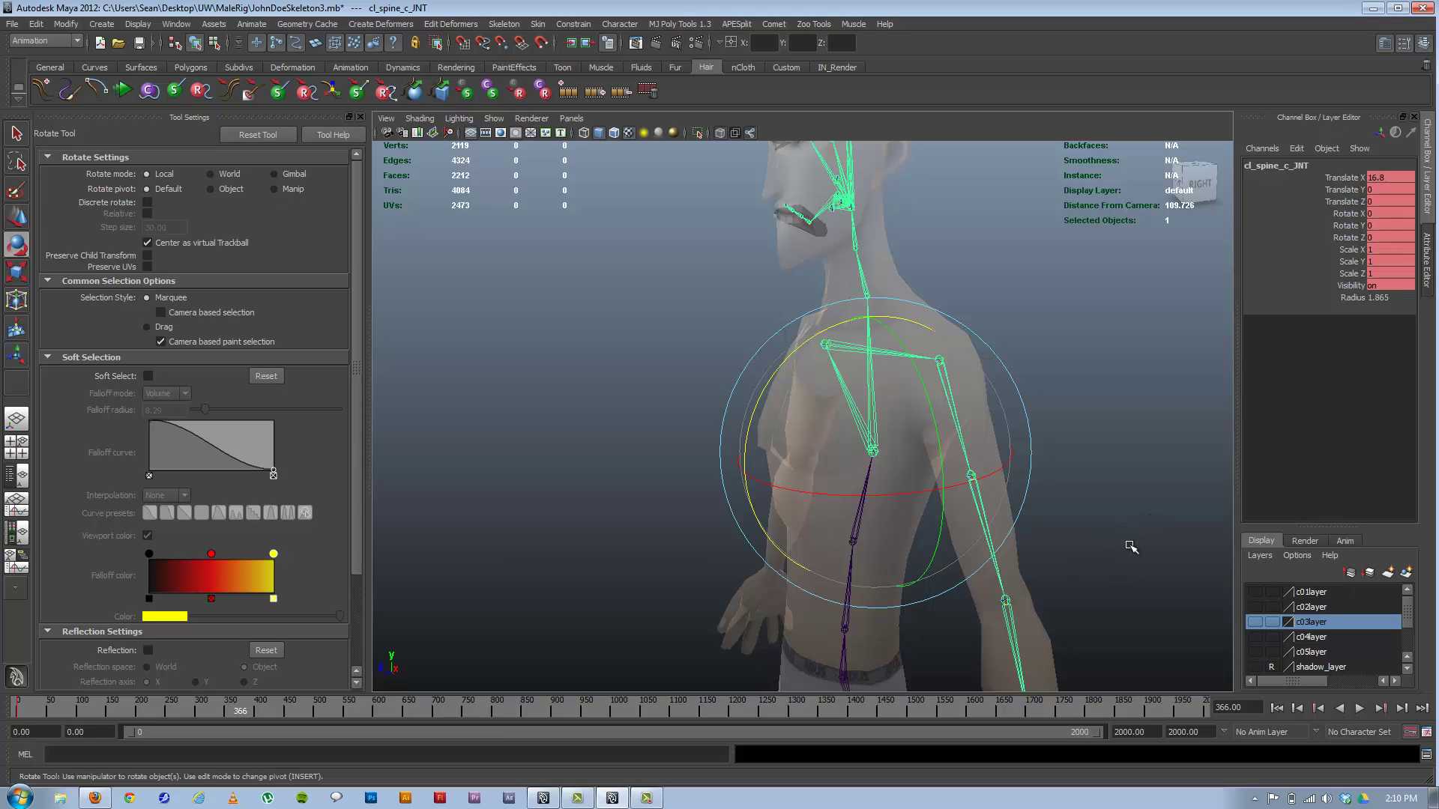
{"action": "left_click", "coordinate": [1093, 281]}
{"action": "left_click", "coordinate": [866, 287]}
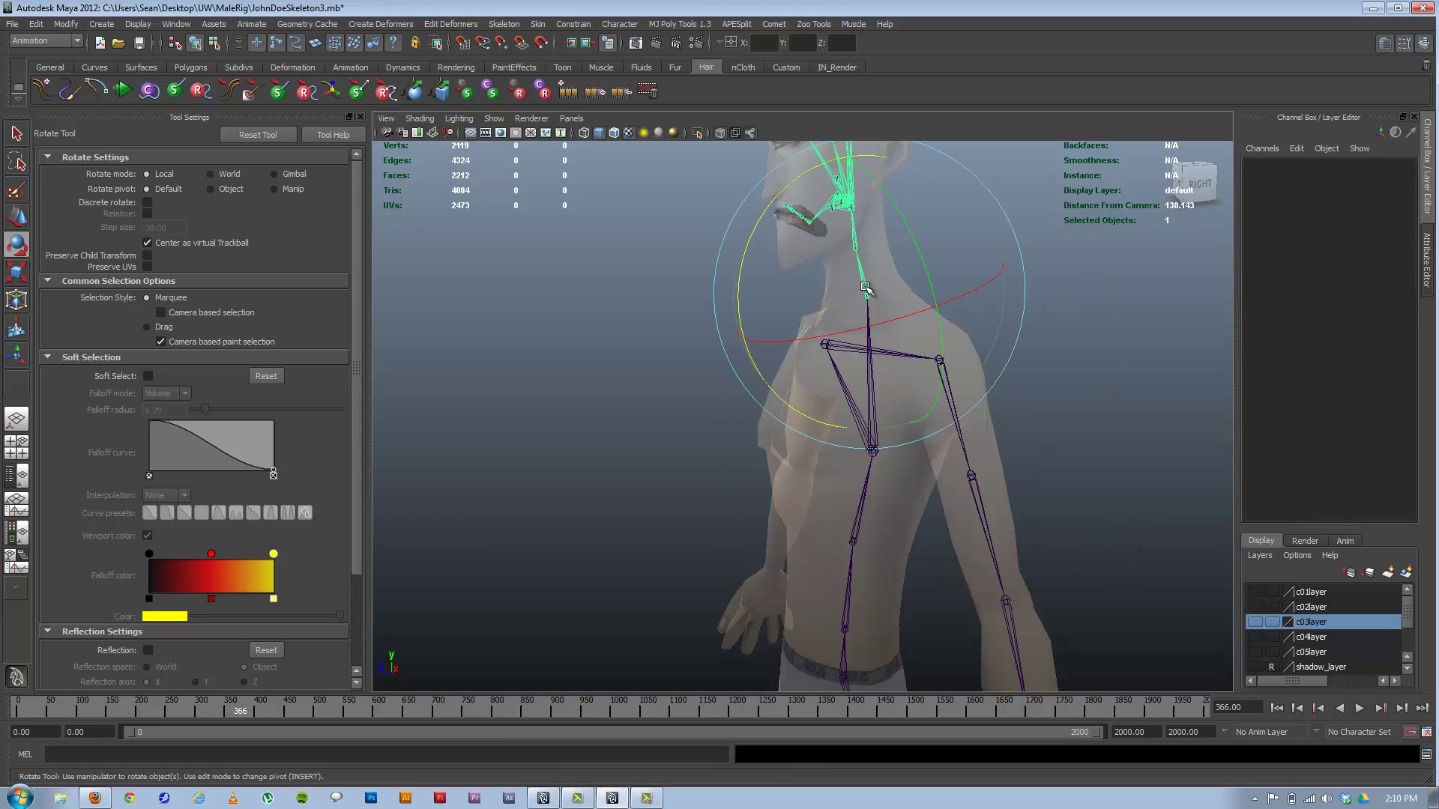
{"action": "left_click_drag", "start_coordinate": [700, 338], "coordinate": [716, 367], "text": "alt"}
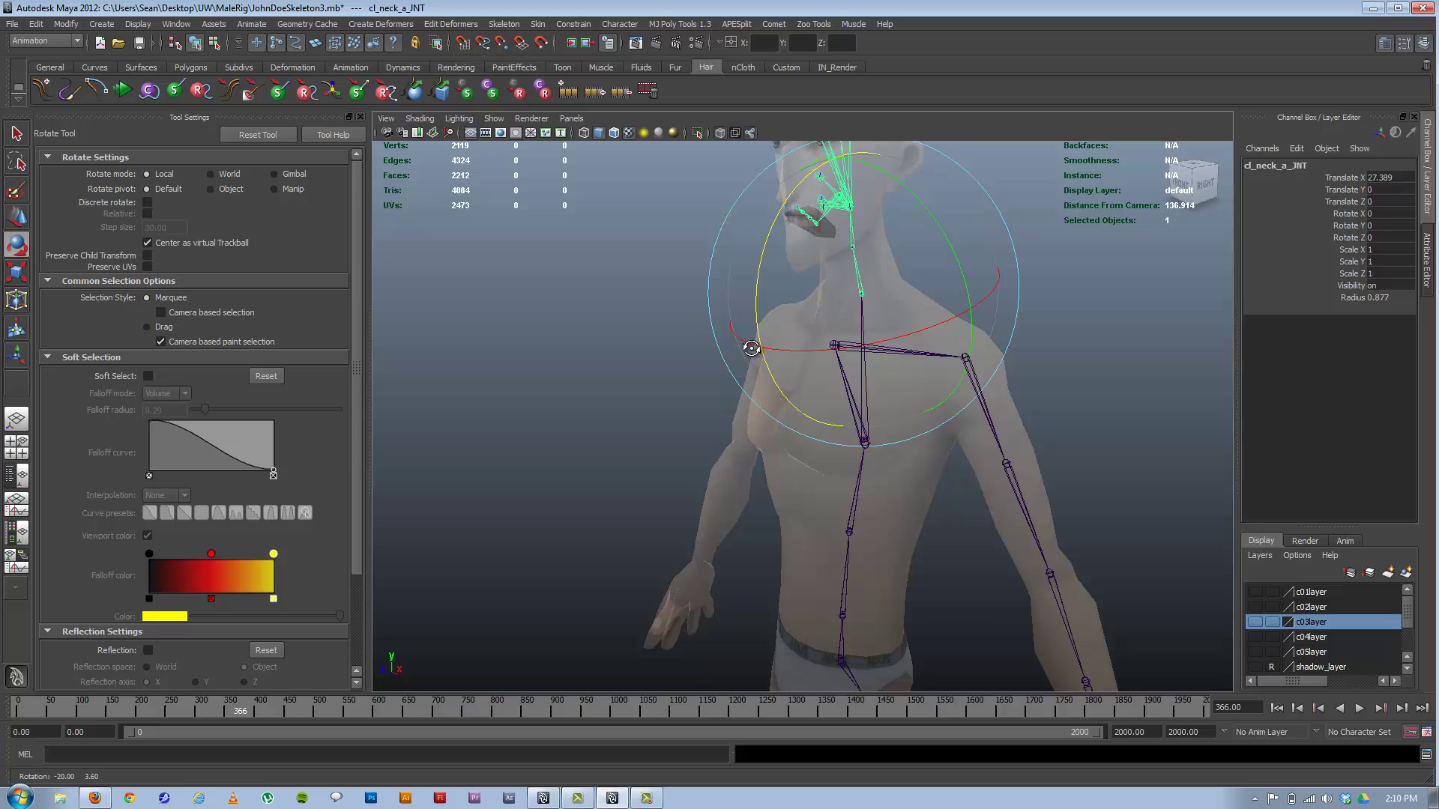
Switch to component selection and select the local rotation axes of the lower neck, upper neck and head joints
{"action": "left_click", "coordinate": [214, 42]}
{"action": "left_click_drag", "start_coordinate": [823, 258], "coordinate": [857, 315], "text": "alt"}
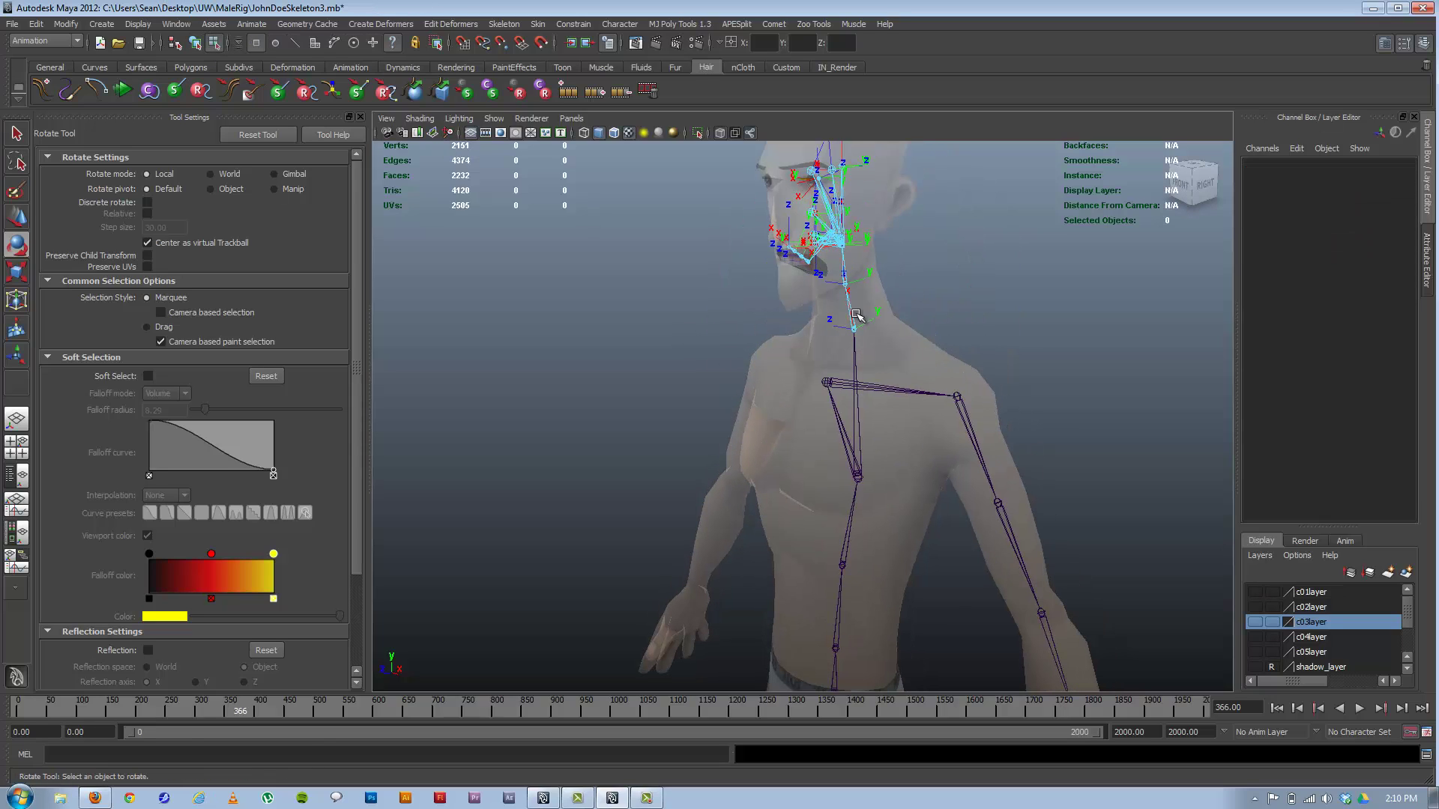
{"action": "left_click", "coordinate": [865, 319]}
{"action": "key", "text": "q"}
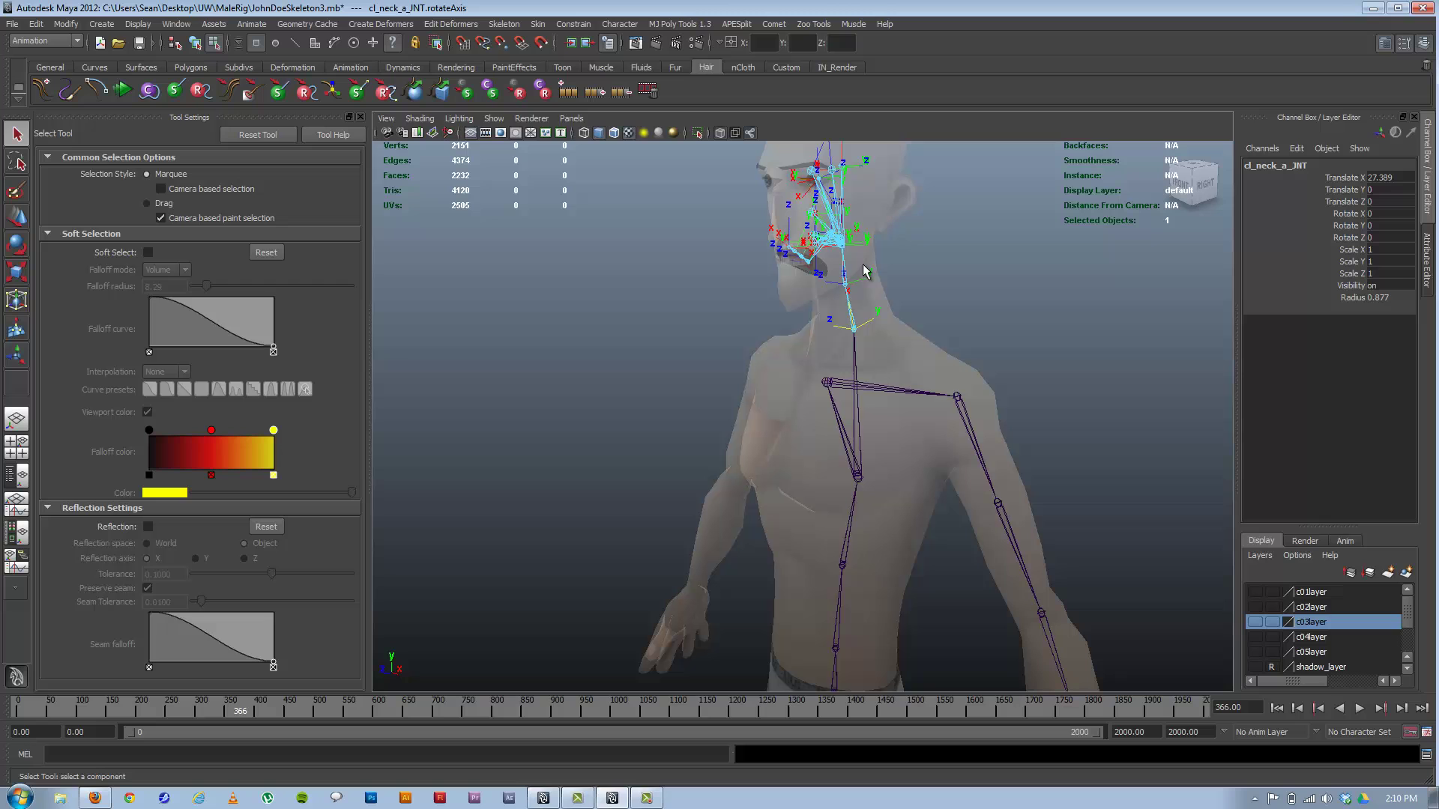
{"action": "left_click", "coordinate": [864, 274], "text": "shift"}
{"action": "left_click_drag", "start_coordinate": [864, 275], "coordinate": [729, 363], "text": "alt"}
{"action": "middle_click_drag", "start_coordinate": [801, 360], "coordinate": [739, 463], "text": "alt"}
{"action": "right_click_drag", "start_coordinate": [739, 463], "coordinate": [954, 479], "text": "alt"}
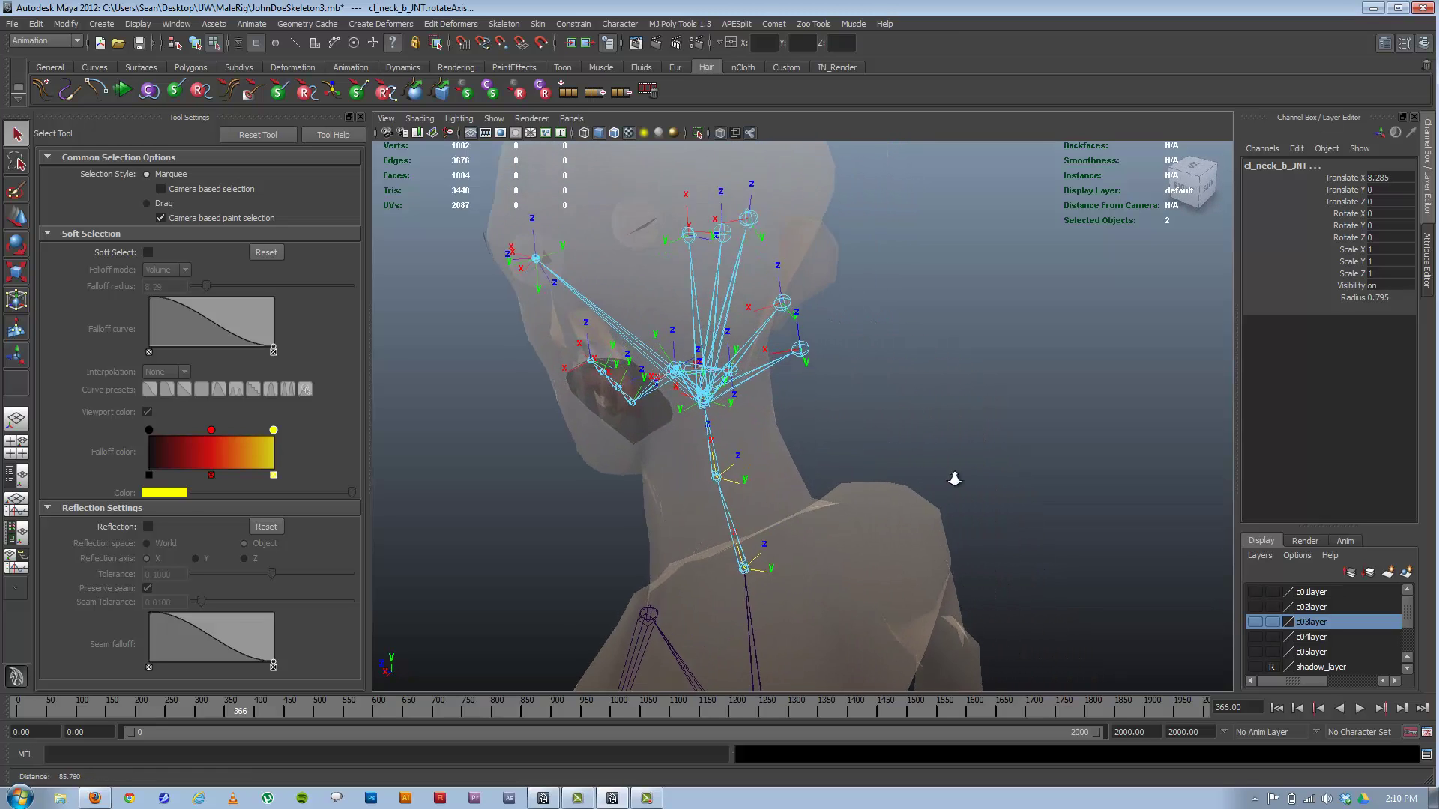
{"action": "left_click_drag", "start_coordinate": [798, 450], "coordinate": [825, 412], "text": "alt"}
{"action": "left_click", "coordinate": [810, 385], "text": "shift"}
{"action": "right_click_drag", "start_coordinate": [825, 411], "coordinate": [698, 444], "text": "alt"}
Rotate the three selected local rotation axes about X in discrete 30-degree steps, then leave discrete rotation and component selection
{"action": "key", "text": "e"}
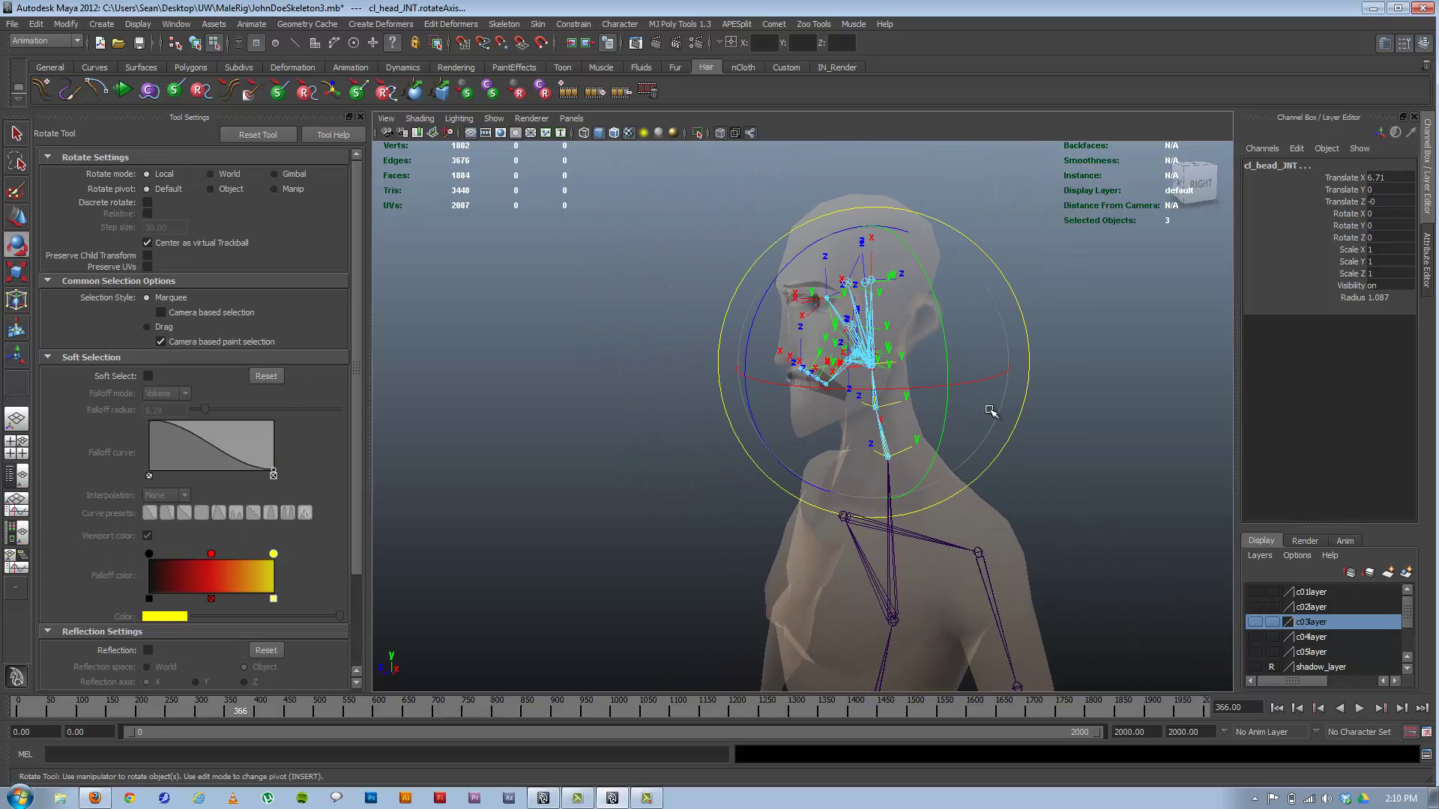
{"action": "left_click", "coordinate": [148, 203]}
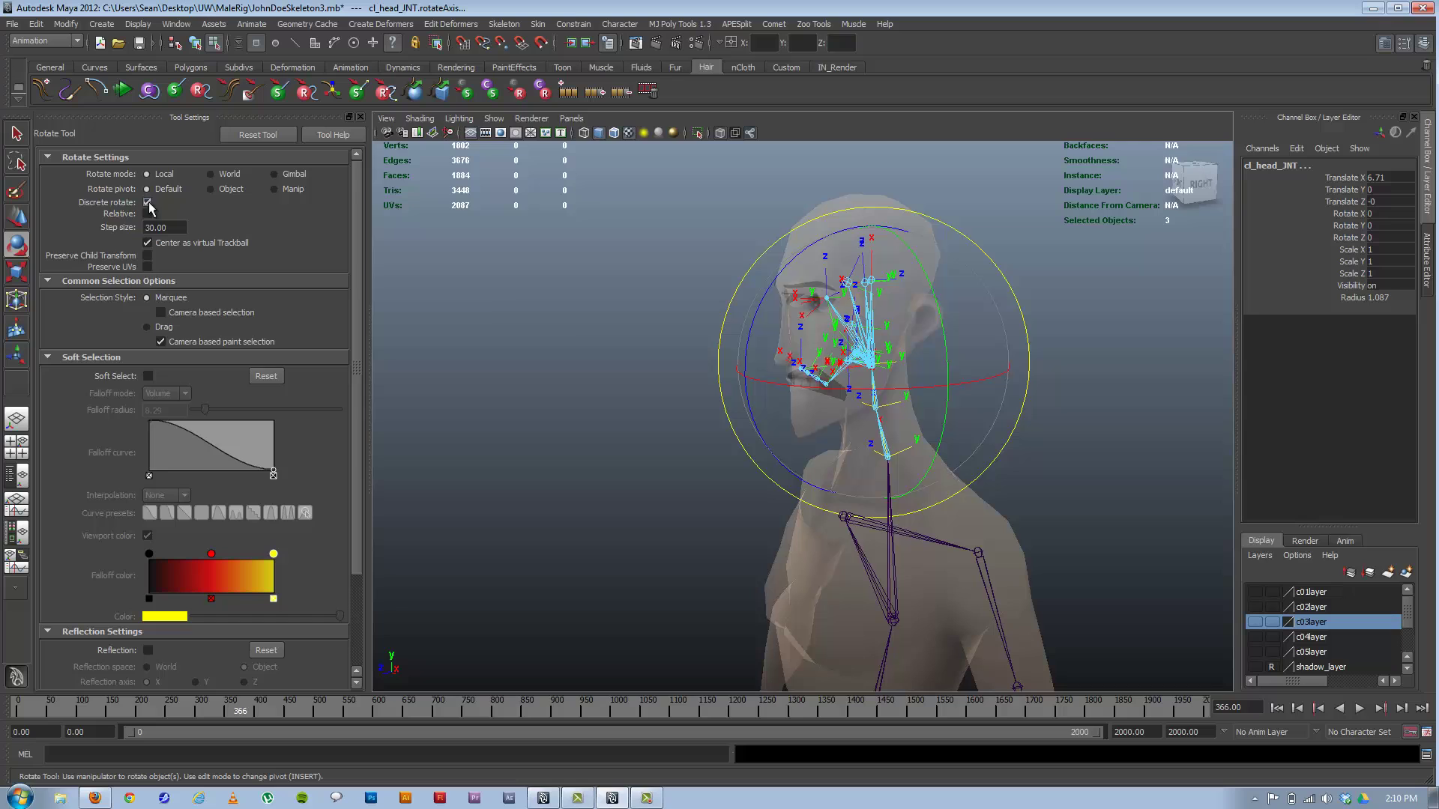
{"action": "left_click_drag", "start_coordinate": [933, 388], "coordinate": [877, 408]}
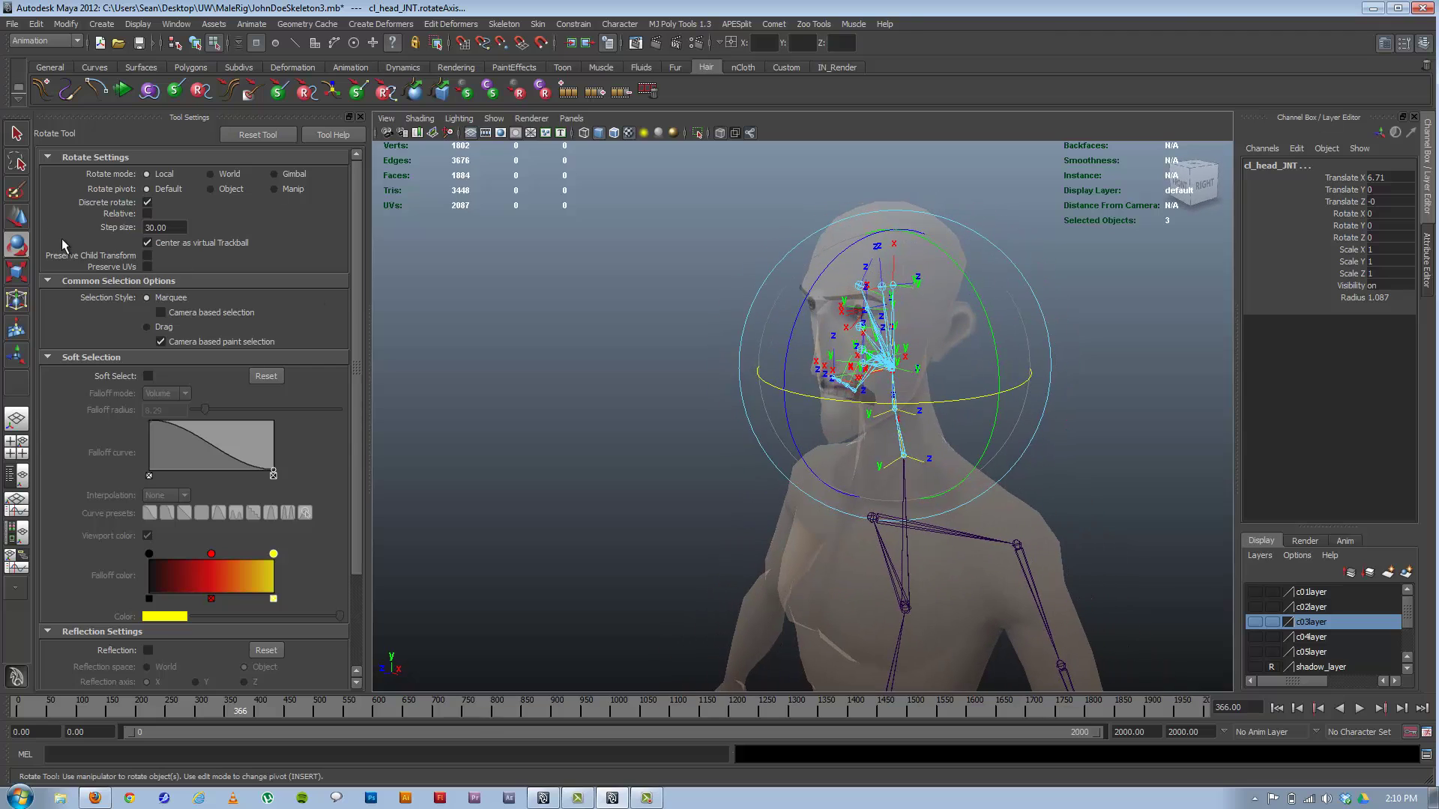
{"action": "left_click", "coordinate": [148, 203]}
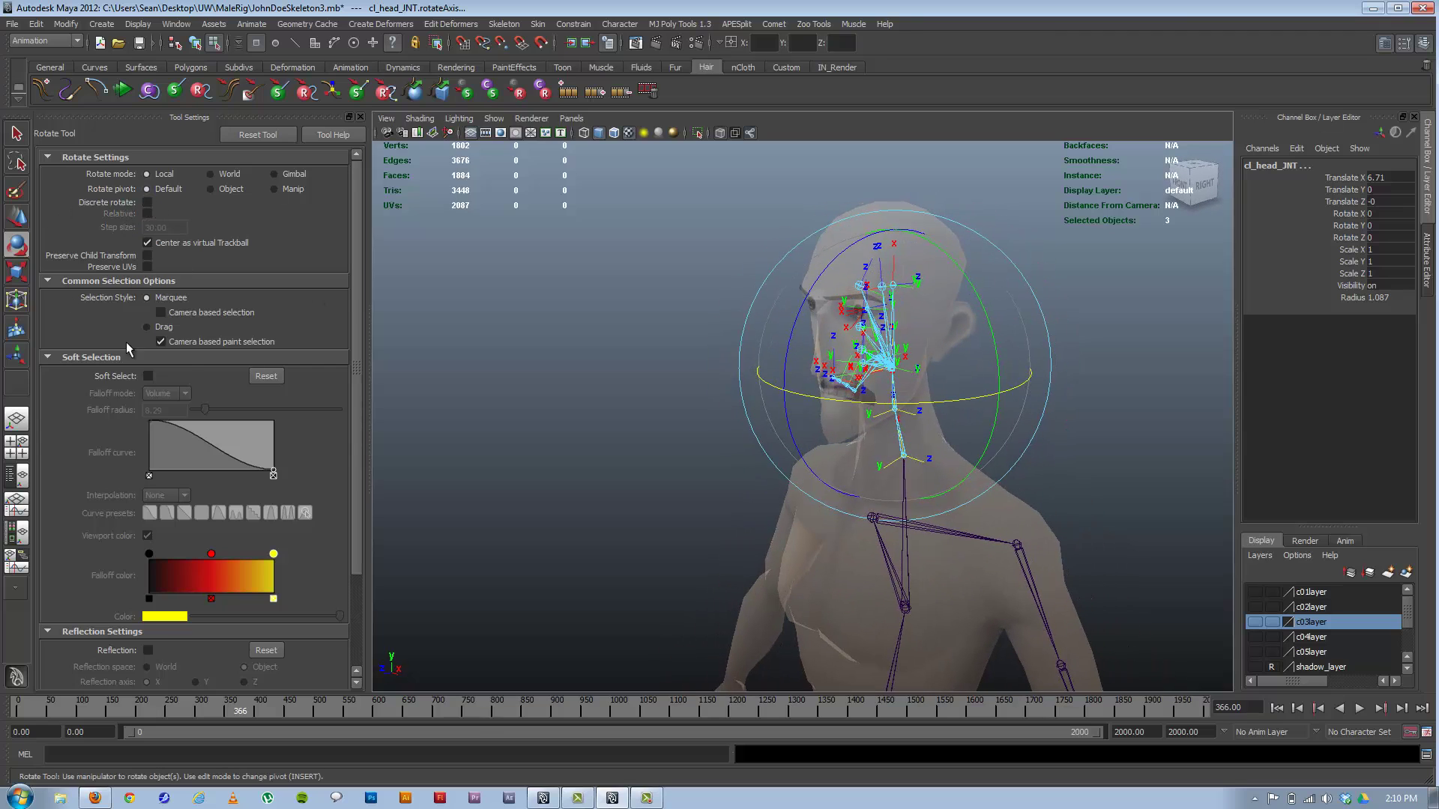
{"action": "left_click_drag", "start_coordinate": [979, 475], "coordinate": [835, 379], "text": "alt"}
{"action": "left_click", "coordinate": [195, 43]}
{"action": "left_click", "coordinate": [529, 439]}
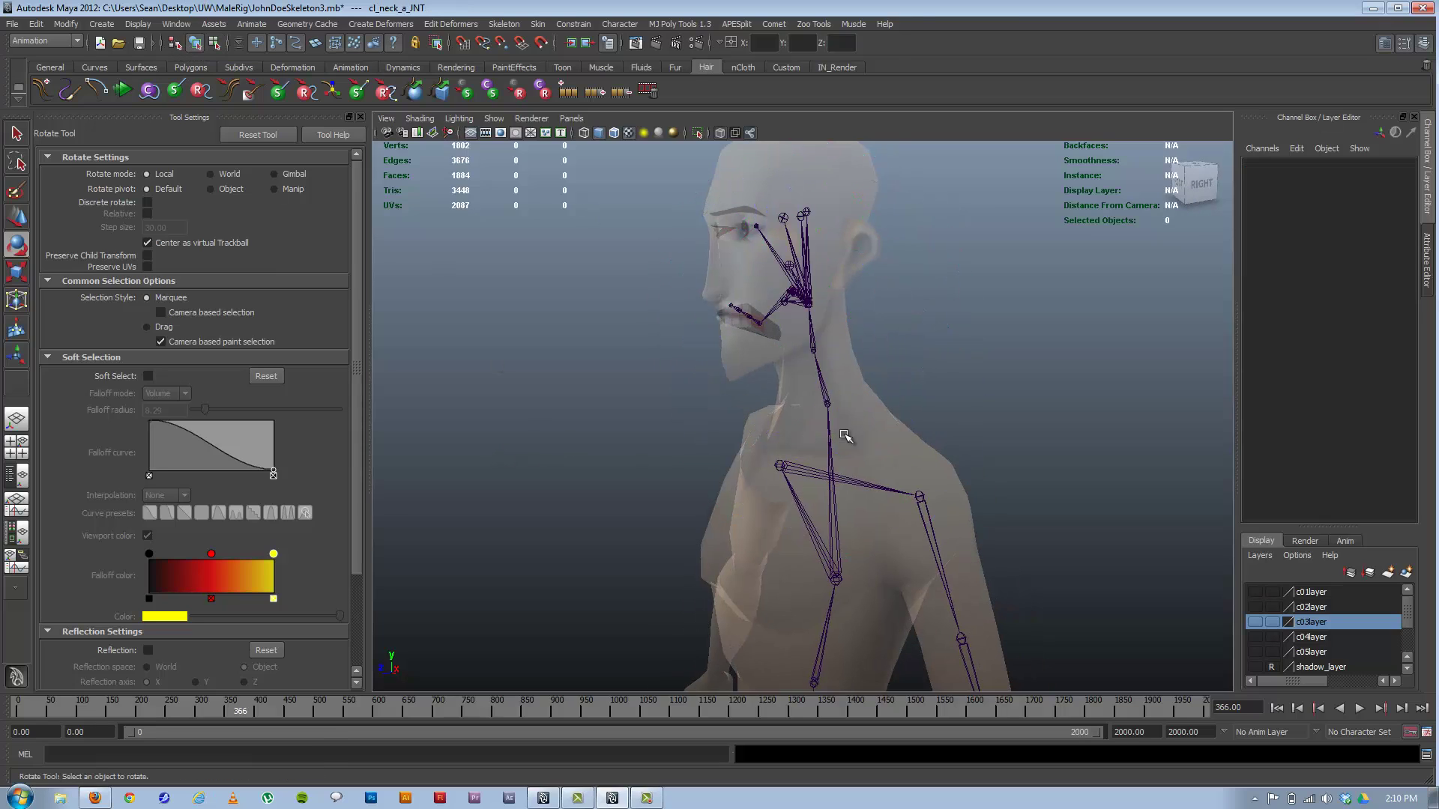
Try rotating the lower neck and upper spine joints together freely about Z to check their alignment, and undo it
{"action": "left_click", "coordinate": [827, 405]}
{"action": "key", "text": "q"}
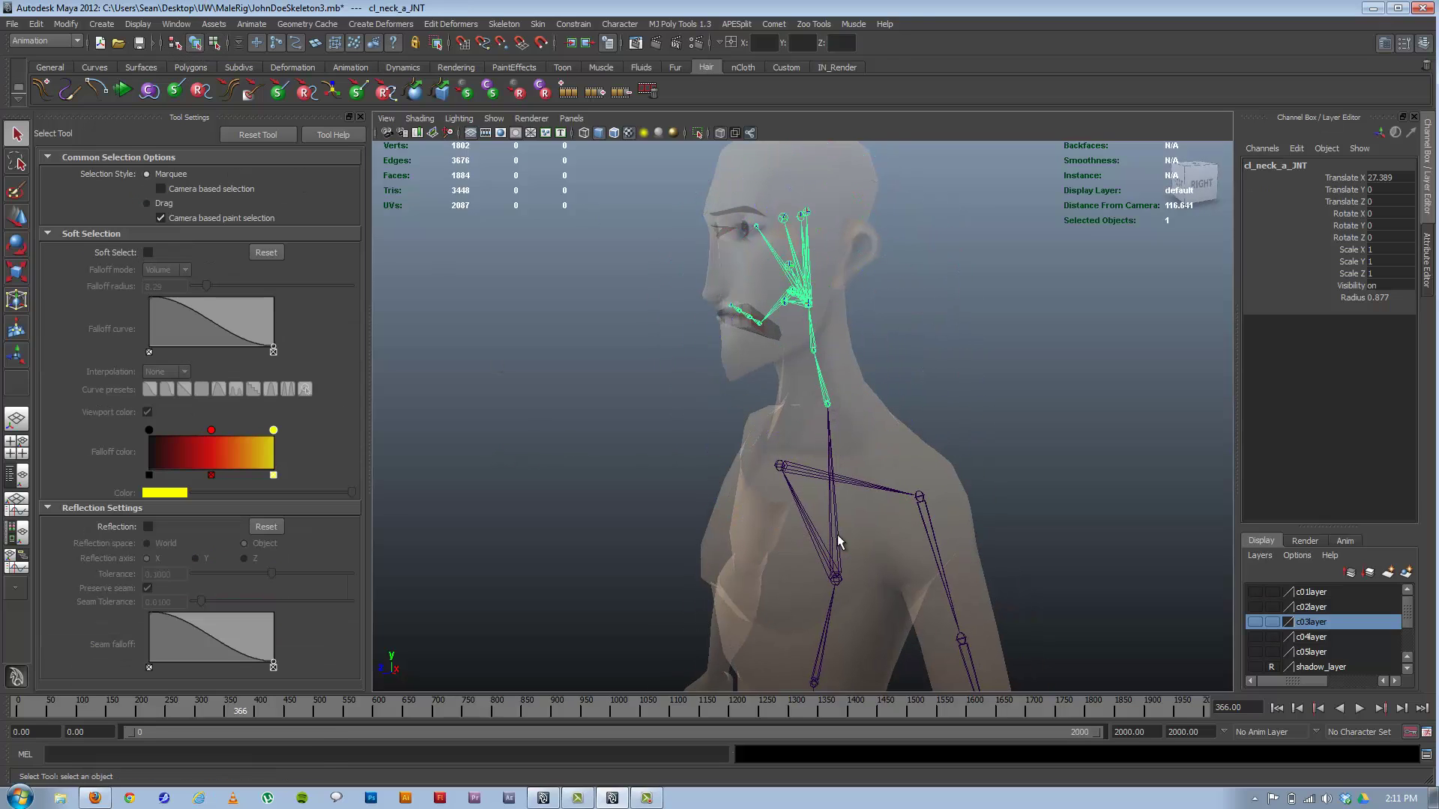
{"action": "left_click", "coordinate": [838, 541], "text": "shift"}
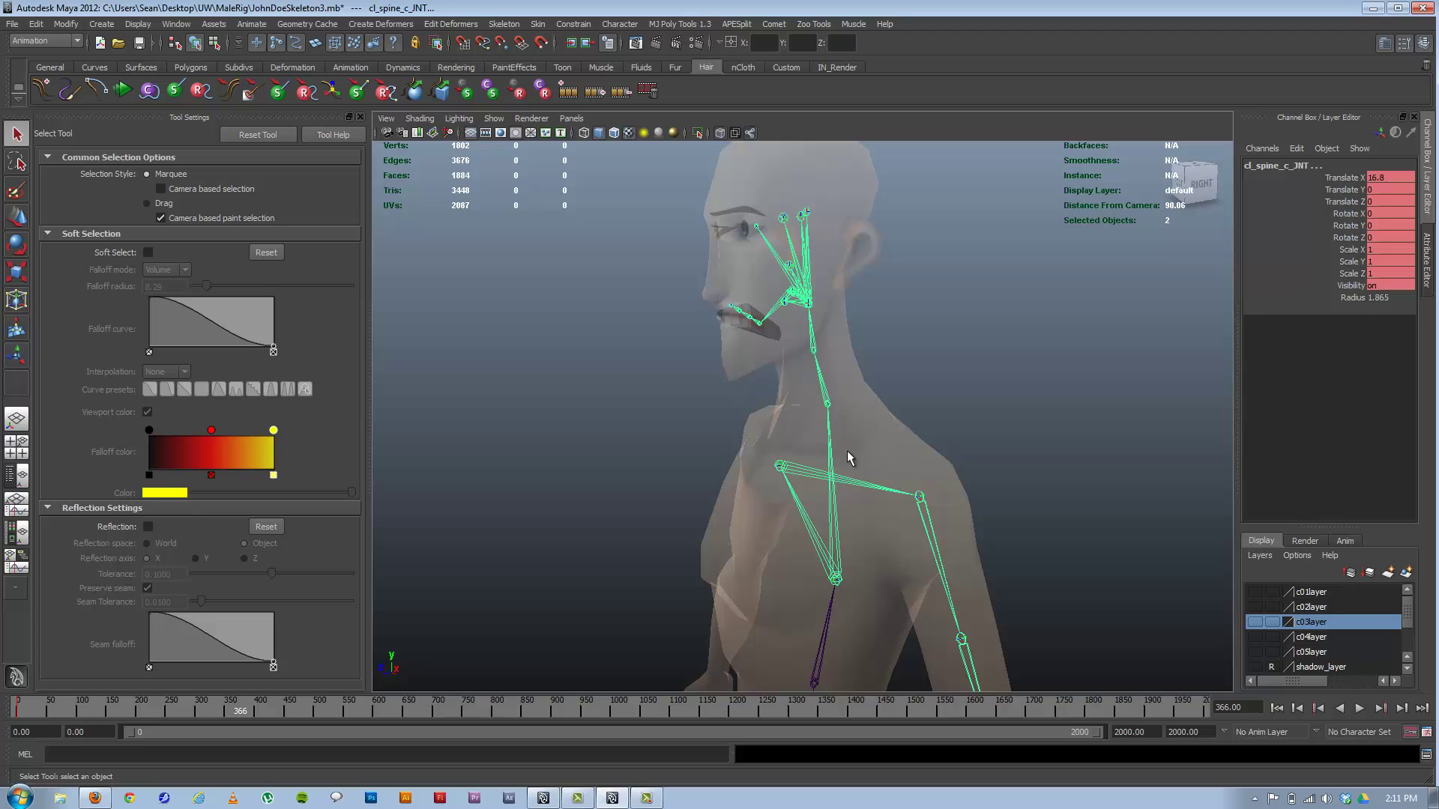
{"action": "key", "text": "e"}
{"action": "left_click_drag", "start_coordinate": [824, 451], "coordinate": [713, 392], "text": "alt"}
{"action": "key", "text": "ctrl+z"}
{"action": "key", "text": "ctrl+z"}
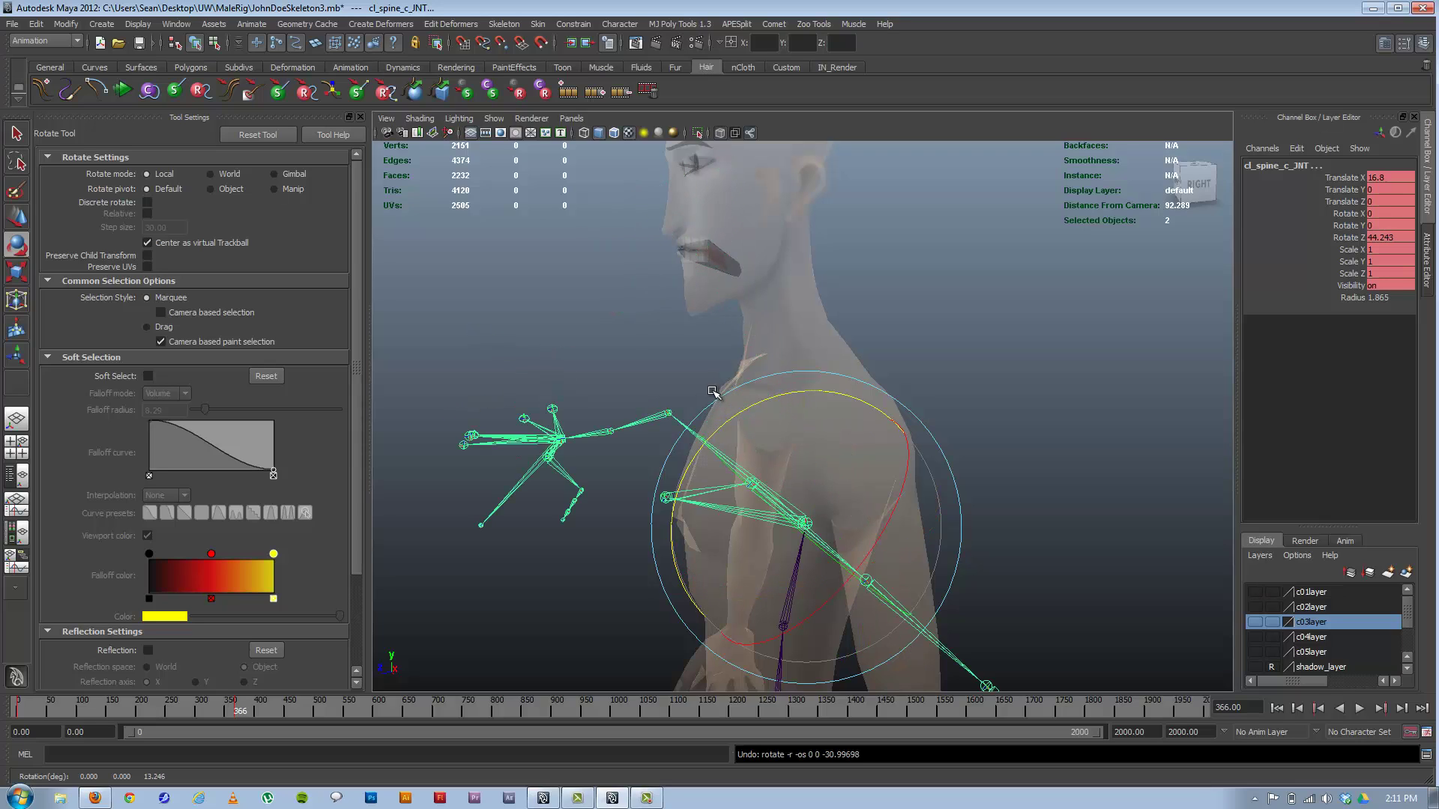
{"action": "key", "text": "ctrl+z"}
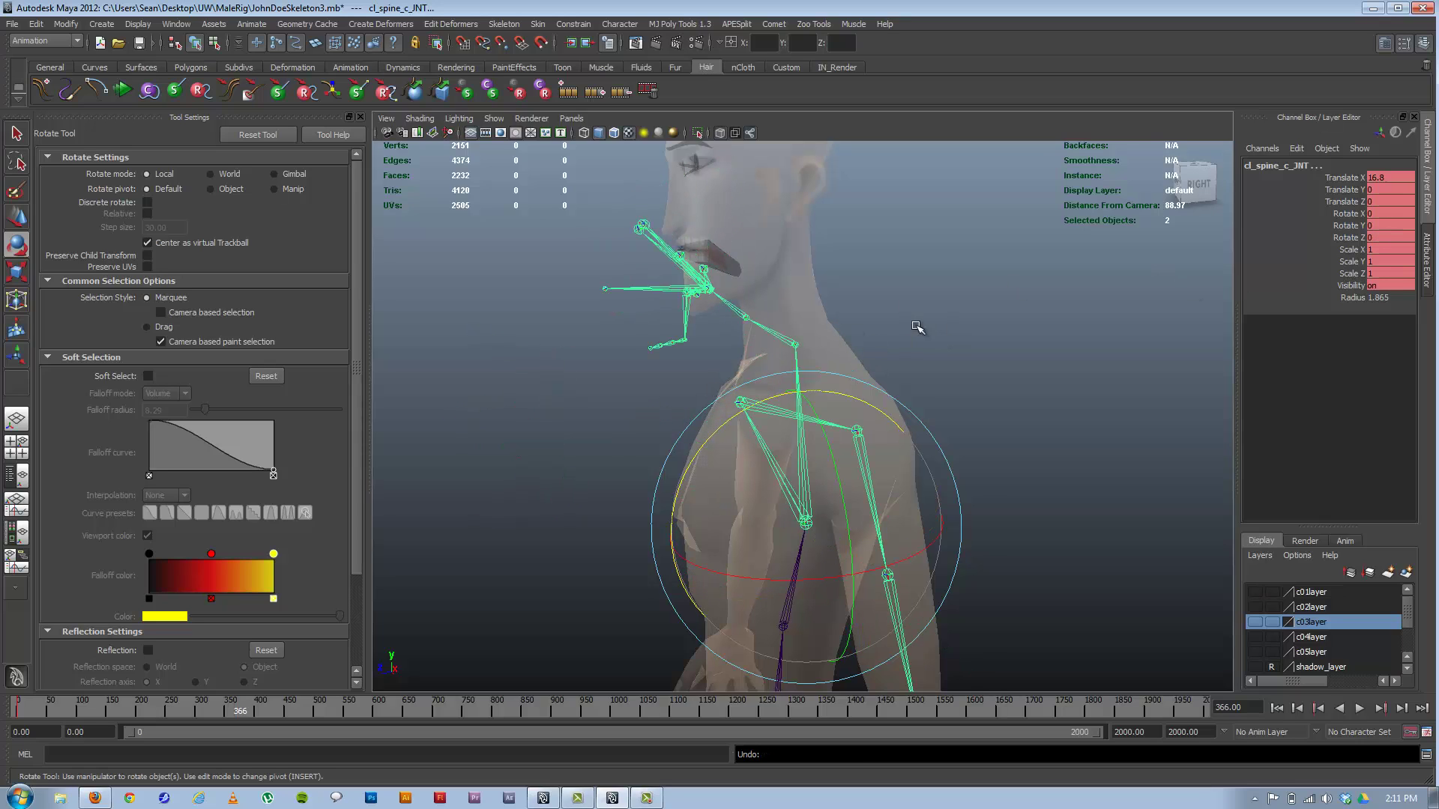
Set the lower neck joint's Rotate Z to 0 and select the upper spine joint
{"action": "left_click", "coordinate": [796, 344]}
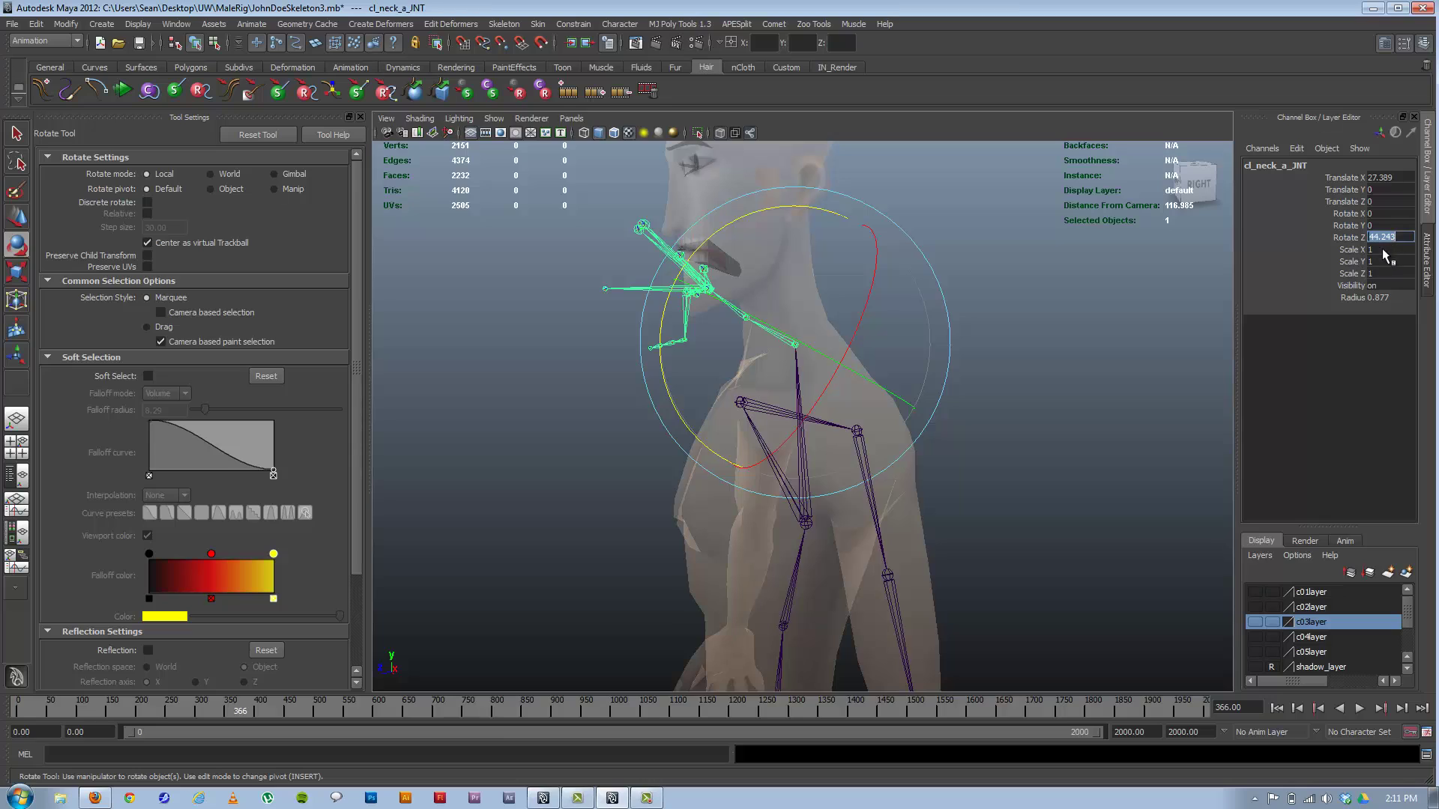
{"action": "type", "text": "0"}
{"action": "key", "text": "Return"}
{"action": "left_click", "coordinate": [1076, 462]}
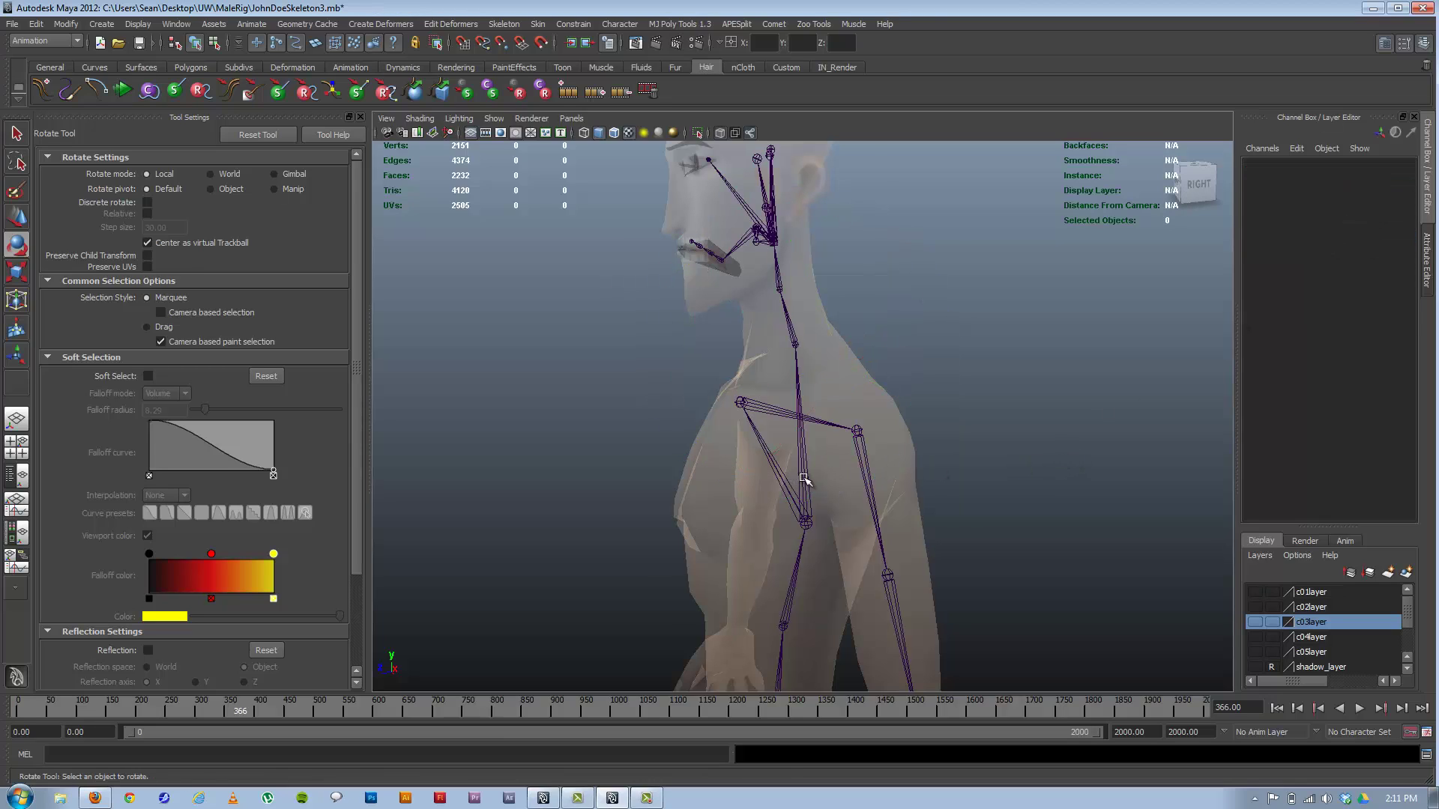
{"action": "left_click", "coordinate": [798, 474]}
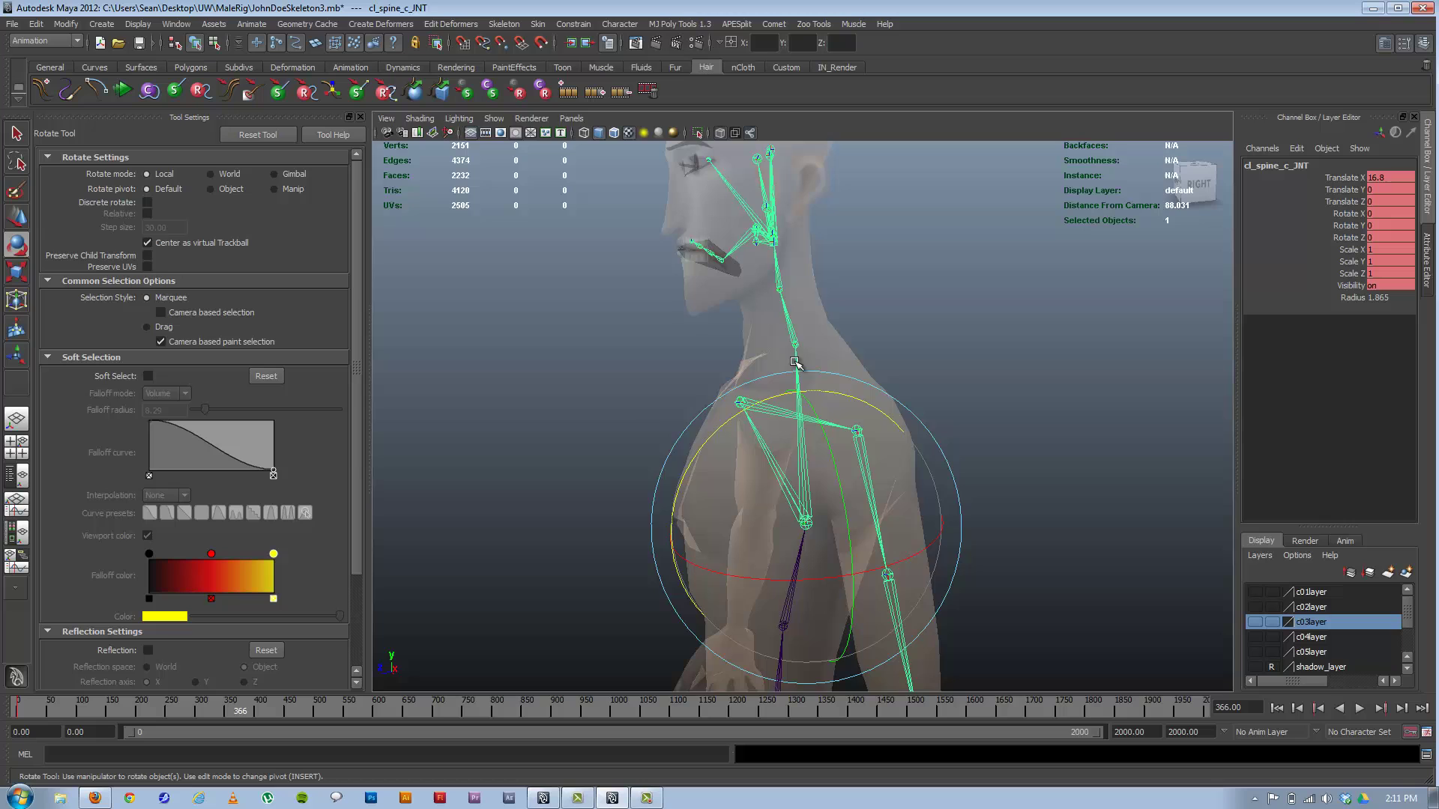
{"action": "left_click_drag", "start_coordinate": [641, 441], "coordinate": [771, 433], "text": "alt"}
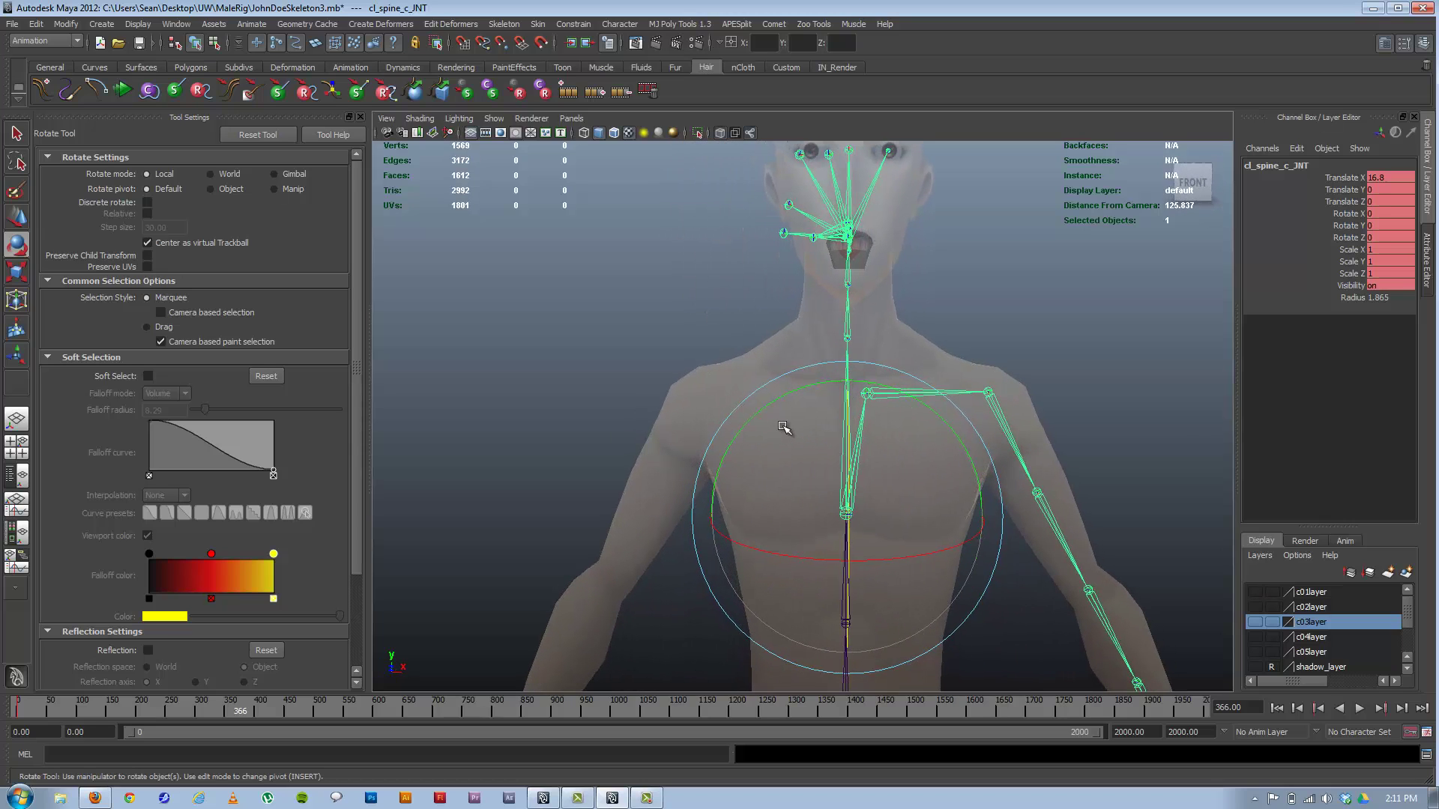
Try rotating the left knee joint to about 67, 45 and 117 degrees in X, Y and Z, and undo it
{"action": "middle_click_drag", "start_coordinate": [864, 503], "coordinate": [681, 275], "text": "alt"}
{"action": "middle_click_drag", "start_coordinate": [832, 404], "coordinate": [813, 177], "text": "alt"}
{"action": "middle_click_drag", "start_coordinate": [776, 585], "coordinate": [781, 405], "text": "alt"}
{"action": "left_click", "coordinate": [767, 415]}
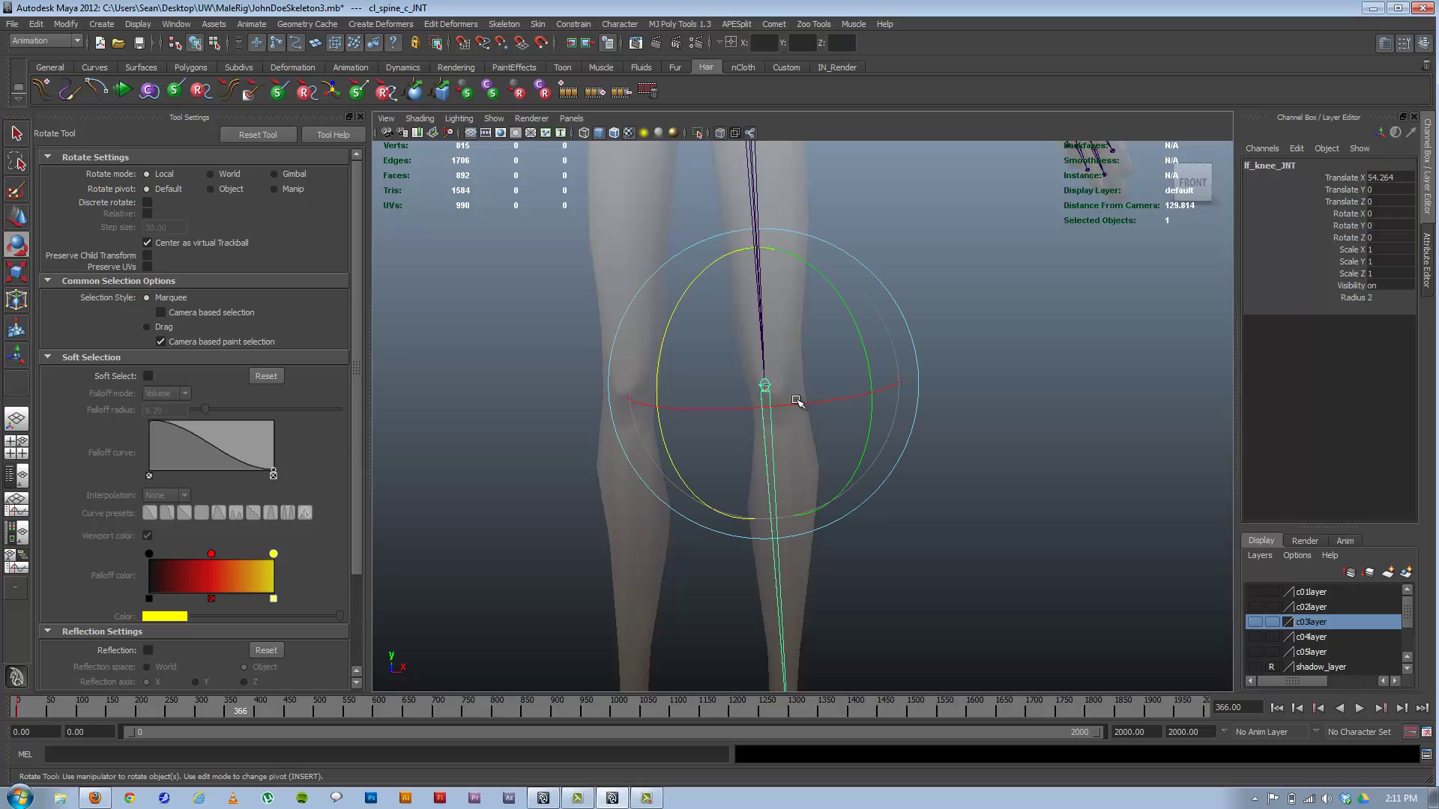
{"action": "left_click_drag", "start_coordinate": [767, 375], "coordinate": [759, 432], "text": "alt"}
{"action": "scroll", "coordinate": [906, 295], "scroll_direction": "down", "scroll_amount": 5}
{"action": "left_click_drag", "start_coordinate": [857, 312], "coordinate": [794, 537], "text": "alt"}
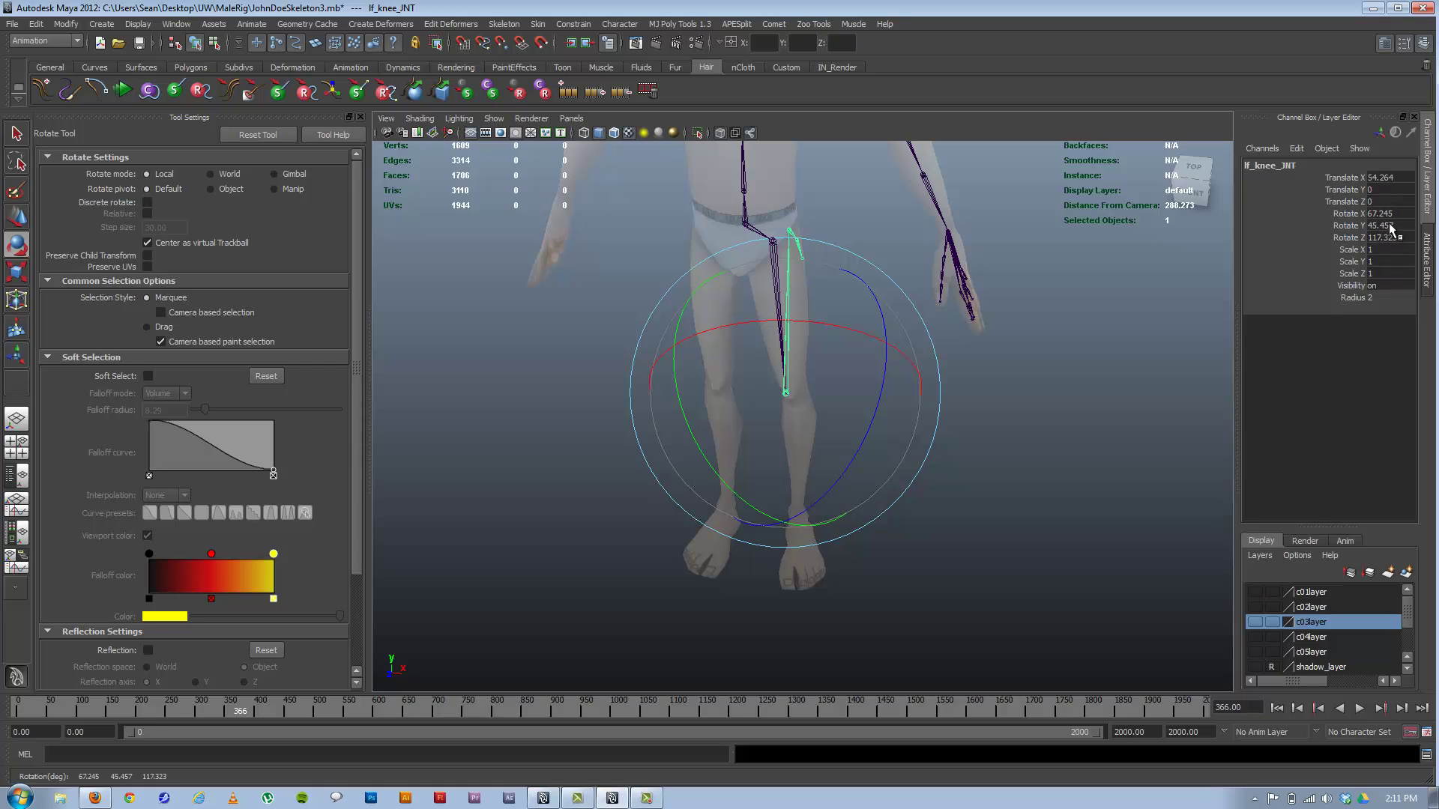
{"action": "left_click_drag", "start_coordinate": [824, 360], "coordinate": [863, 362], "text": "alt"}
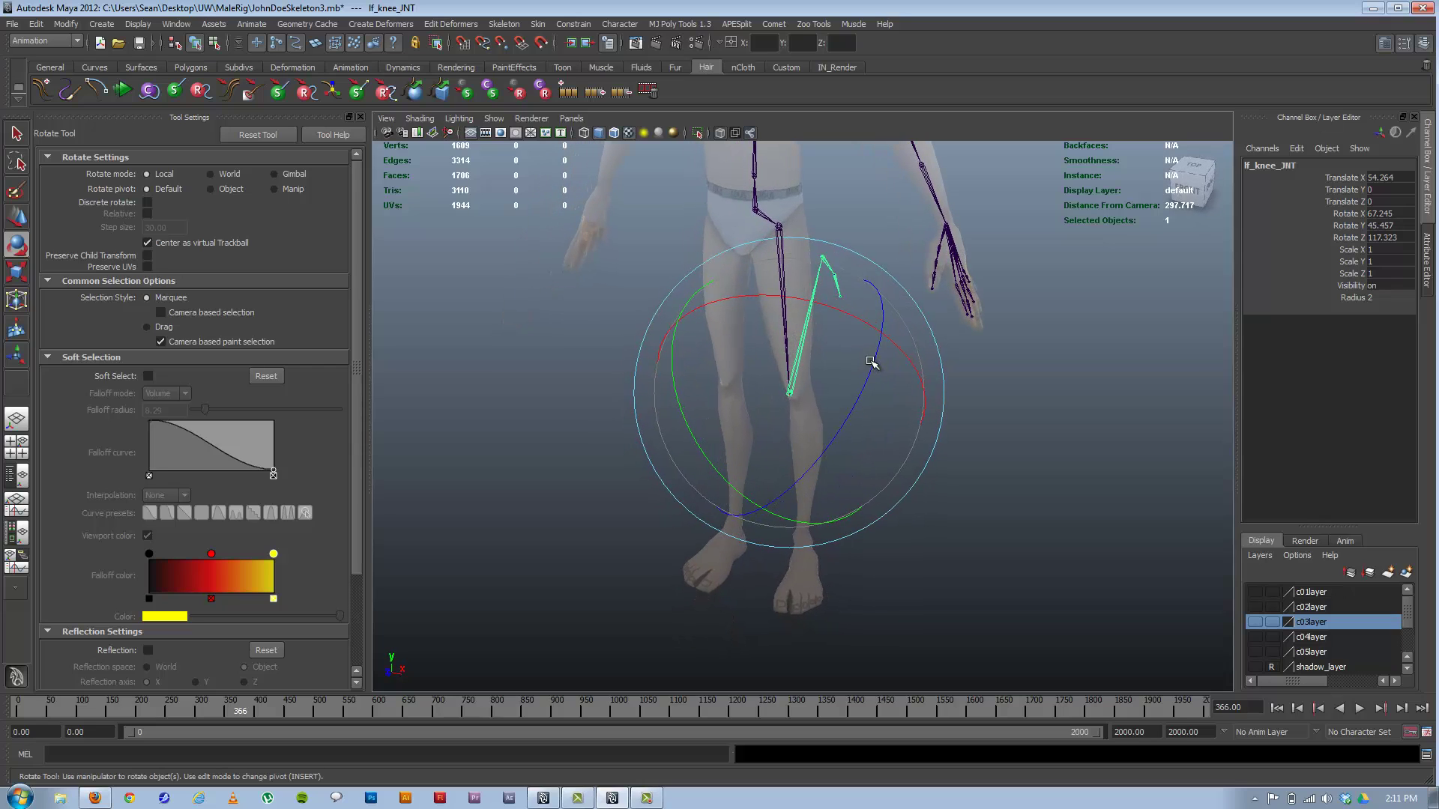
{"action": "left_click_drag", "start_coordinate": [839, 316], "coordinate": [786, 368], "text": "alt"}
{"action": "key", "text": "ctrl+z"}
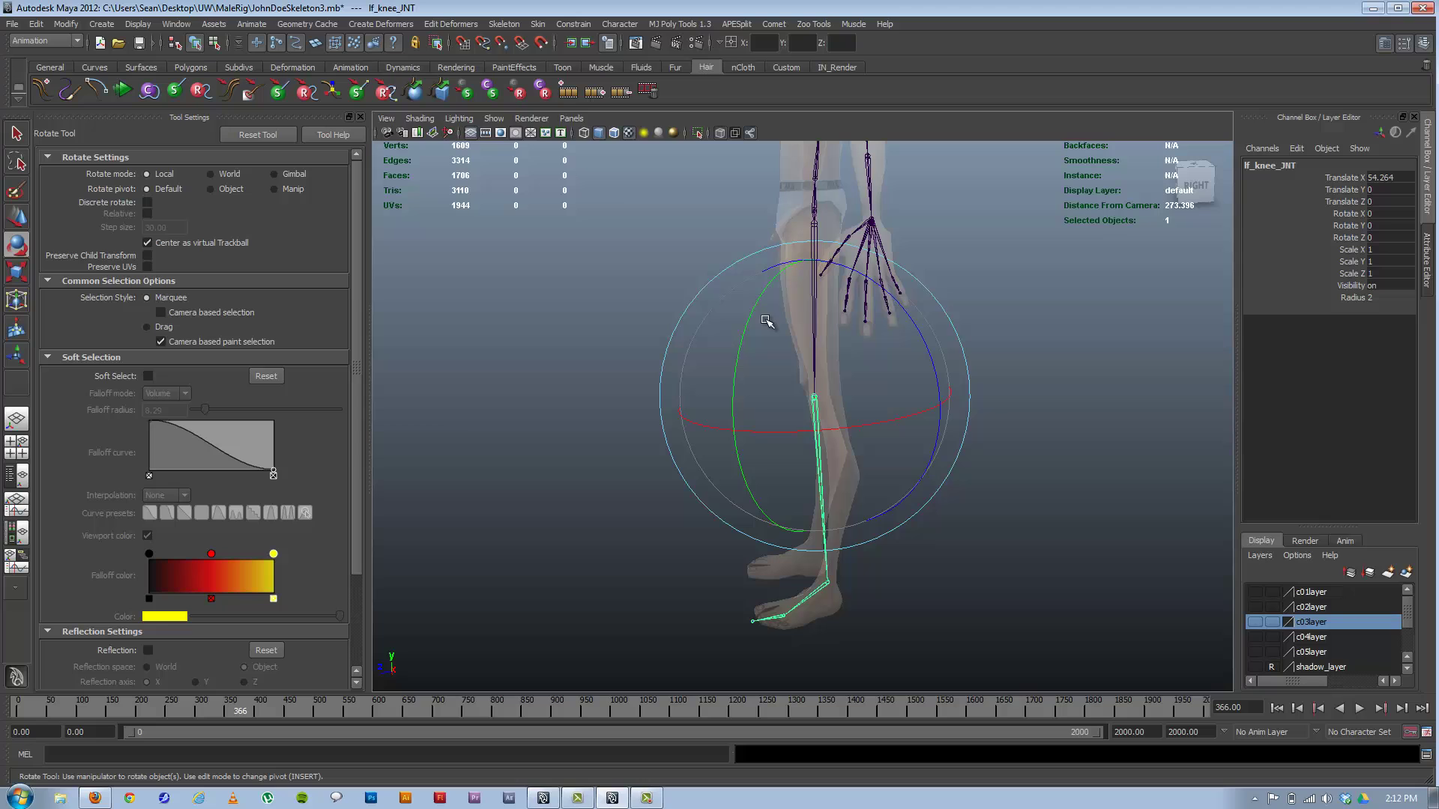
{"action": "left_click_drag", "start_coordinate": [715, 340], "coordinate": [822, 373], "text": "alt"}
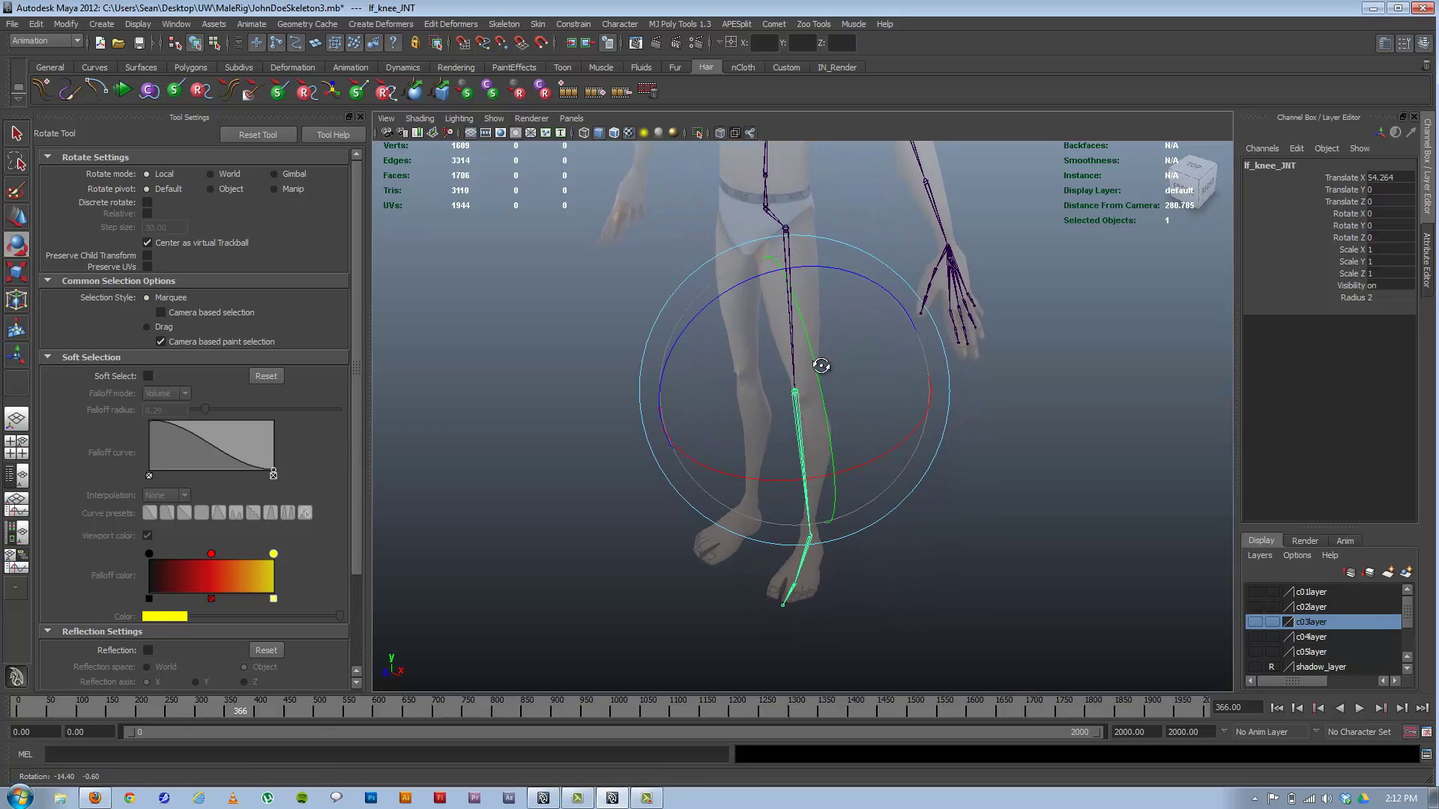
{"action": "middle_click_drag", "start_coordinate": [806, 277], "coordinate": [806, 298], "text": "alt"}
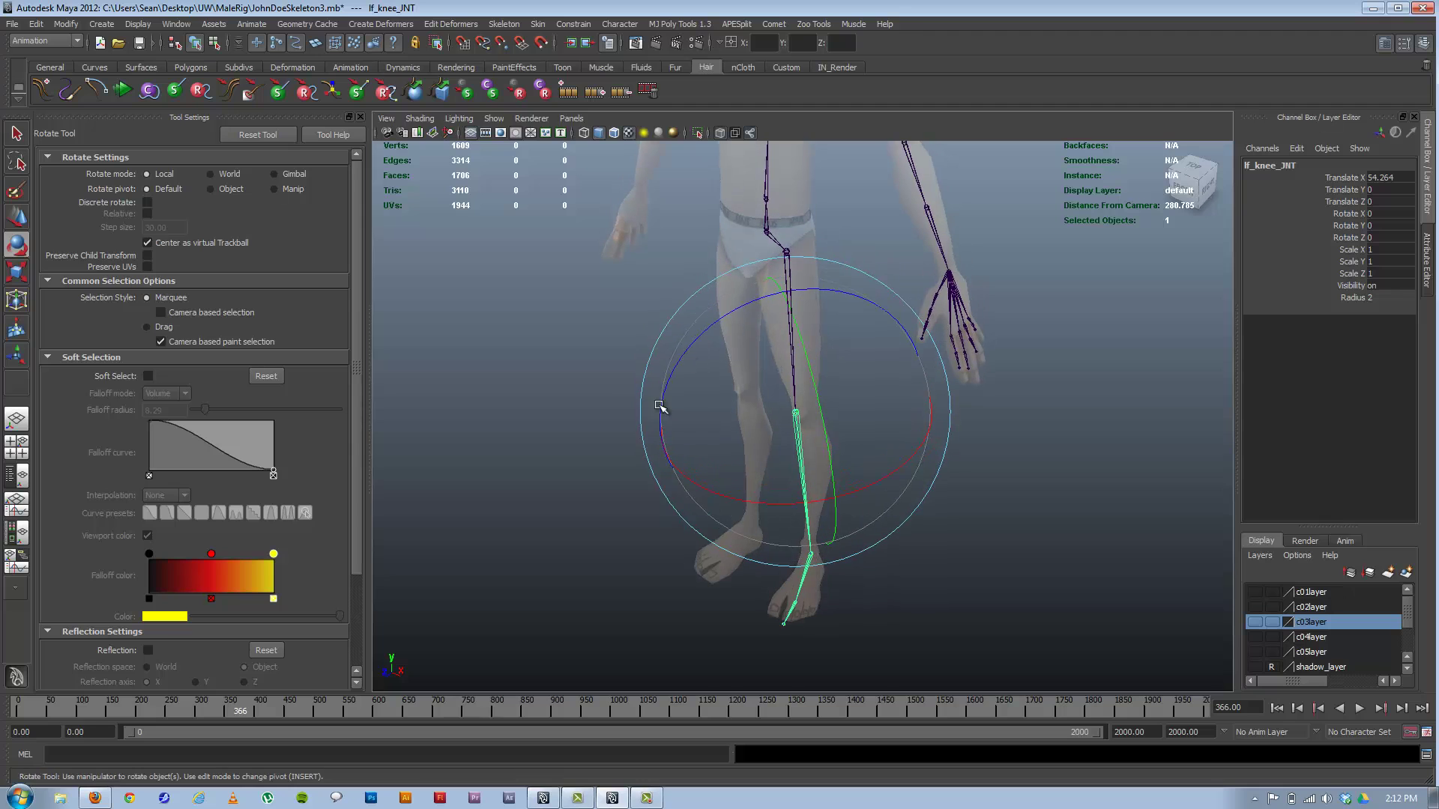
Reselect the left knee joint and examine how its rotation axes line up with the leg from the front
{"action": "mouse_move", "coordinate": [774, 252]}
{"action": "middle_mouse_down", "text": "alt"}
{"action": "mouse_move", "coordinate": [773, 361]}
{"action": "mouse_move", "coordinate": [786, 271]}
{"action": "middle_mouse_up", "text": "alt"}
{"action": "left_click_drag", "start_coordinate": [785, 271], "coordinate": [753, 350], "text": "alt"}
{"action": "right_click_drag", "start_coordinate": [755, 352], "coordinate": [936, 395], "text": "alt"}
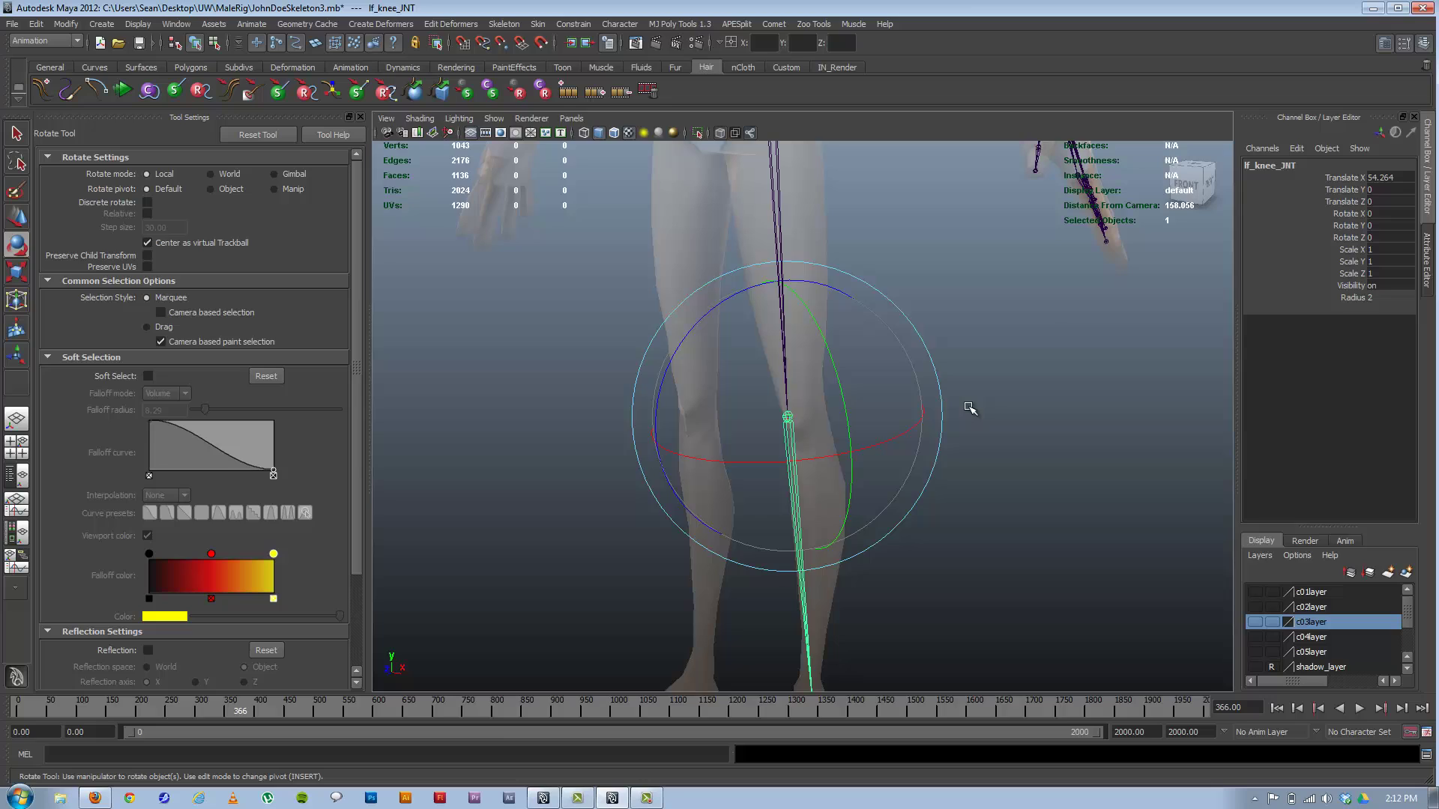
{"action": "left_click", "coordinate": [1040, 333]}
{"action": "left_click", "coordinate": [789, 420]}
Try rotating the lower neck joint to about -19 degrees in X to compare its forward bend, and undo it
{"action": "middle_click_drag", "start_coordinate": [876, 353], "coordinate": [942, 629], "text": "alt"}
{"action": "left_click_drag", "start_coordinate": [941, 629], "coordinate": [780, 195], "text": "alt"}
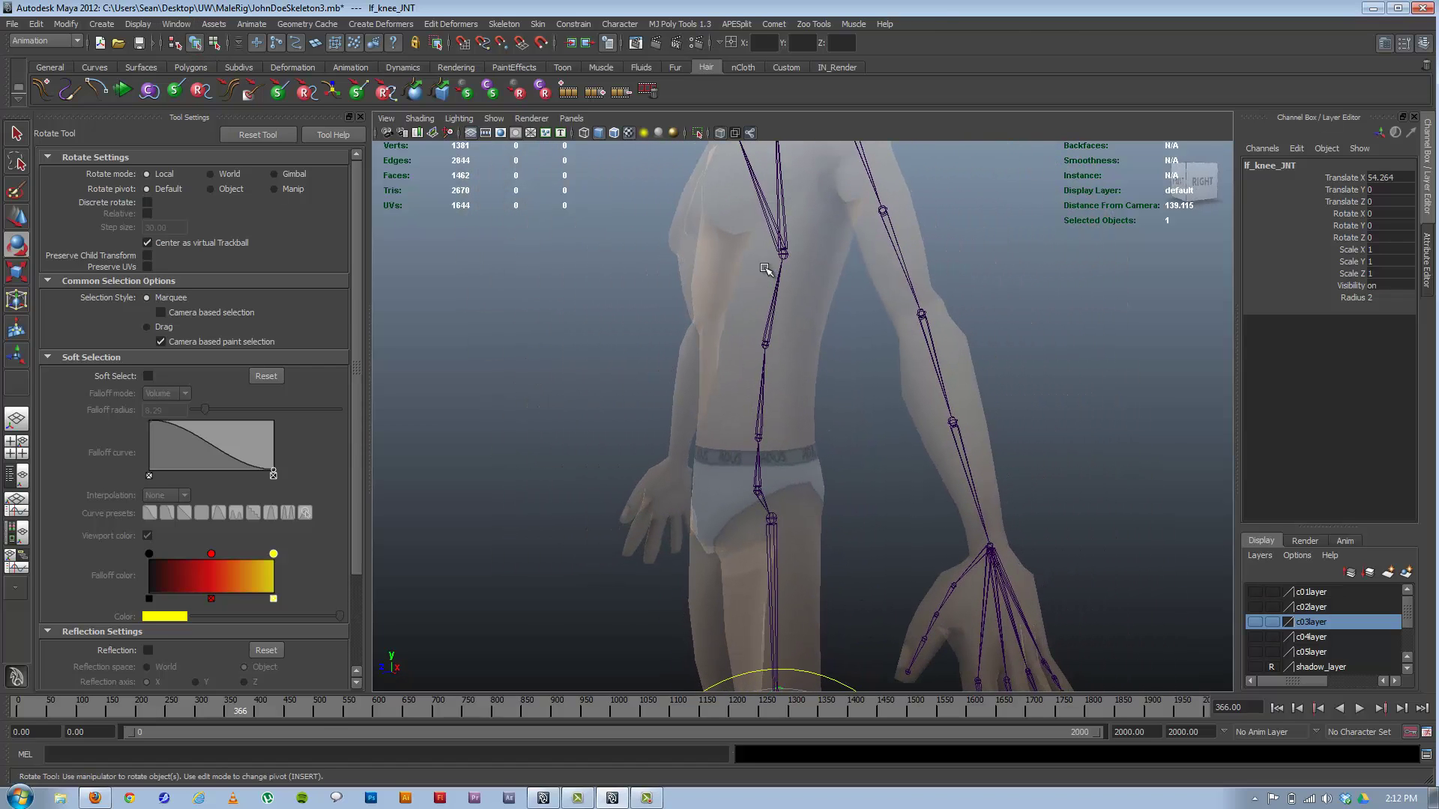
{"action": "left_click_drag", "start_coordinate": [765, 268], "coordinate": [780, 267], "text": "alt"}
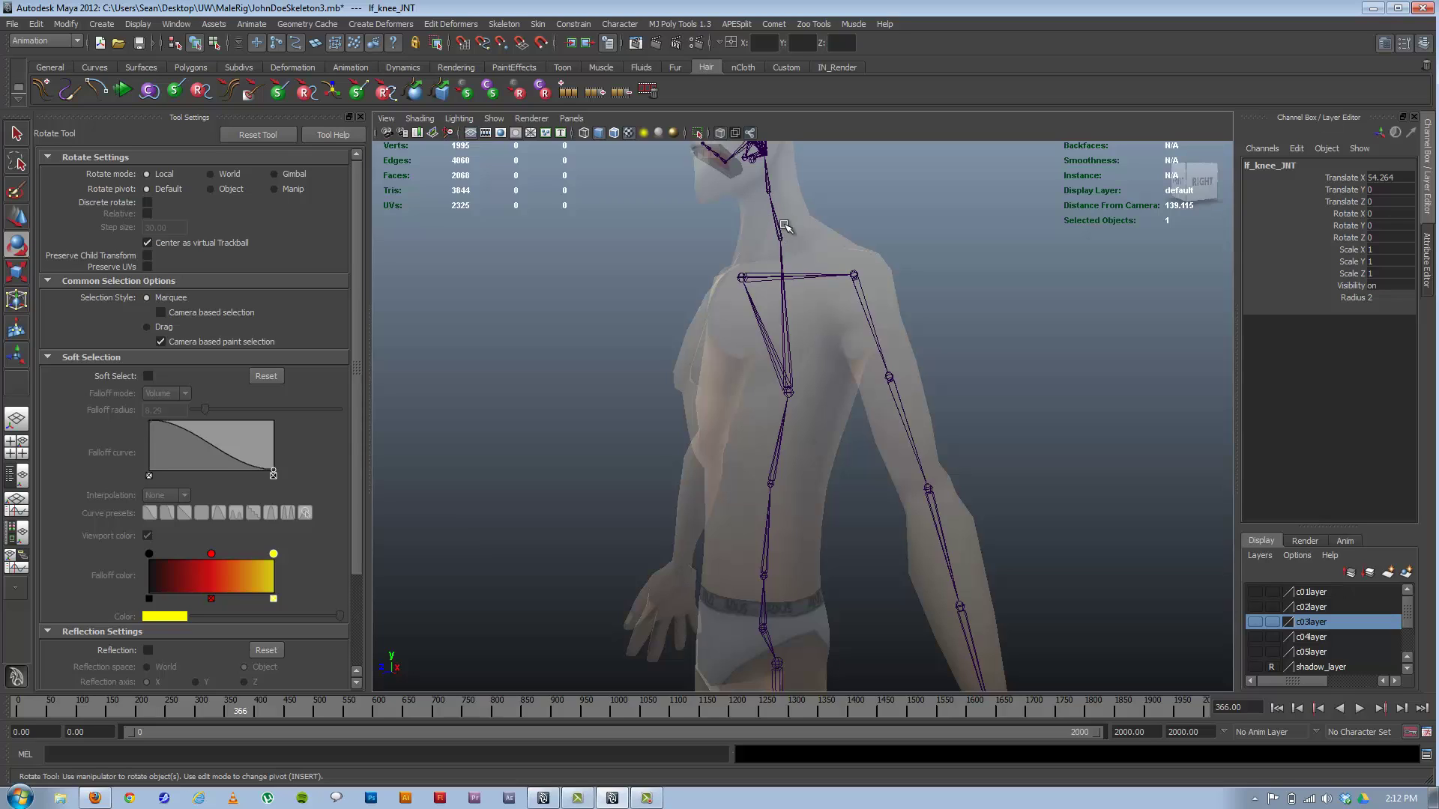
{"action": "left_click", "coordinate": [771, 213]}
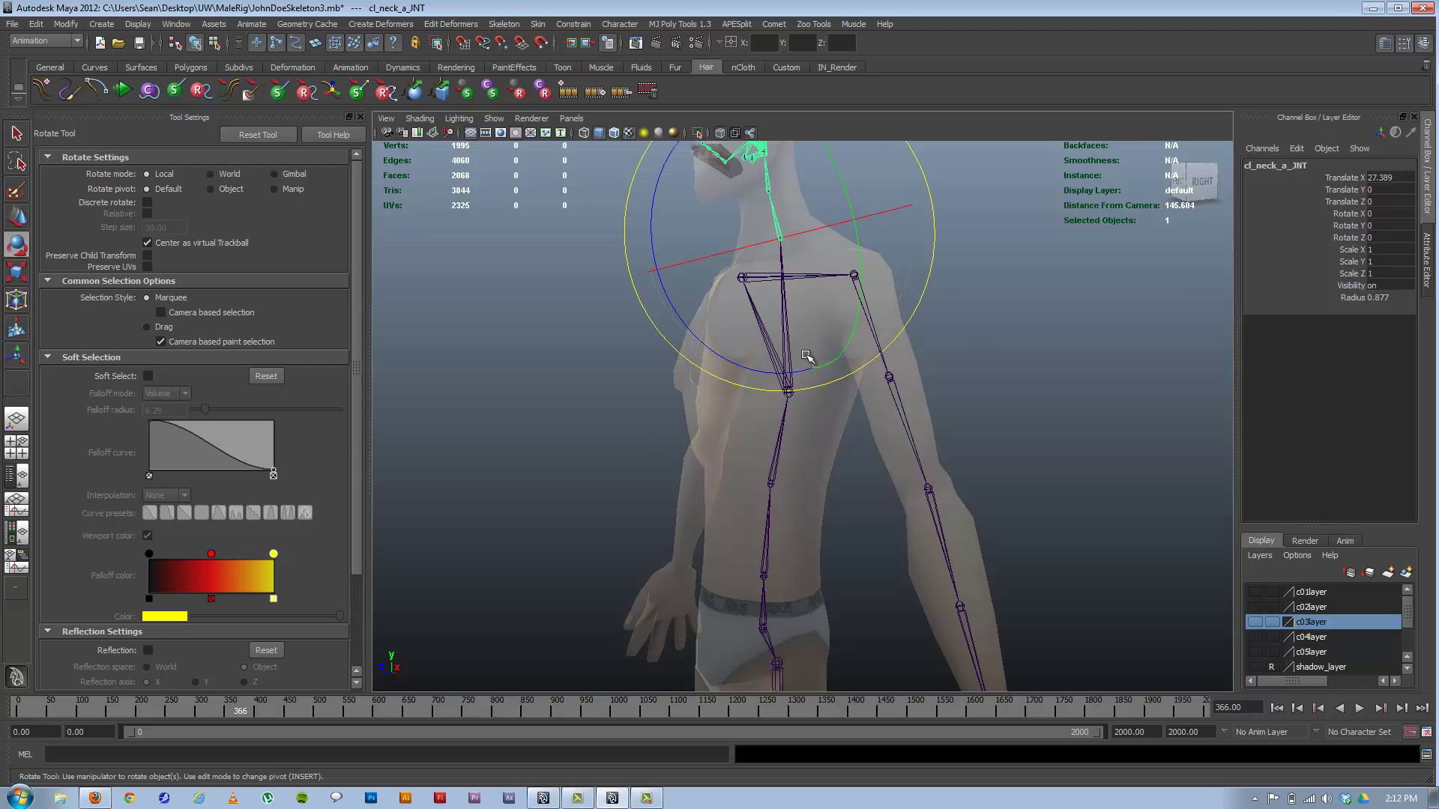
{"action": "left_click_drag", "start_coordinate": [819, 234], "coordinate": [795, 236]}
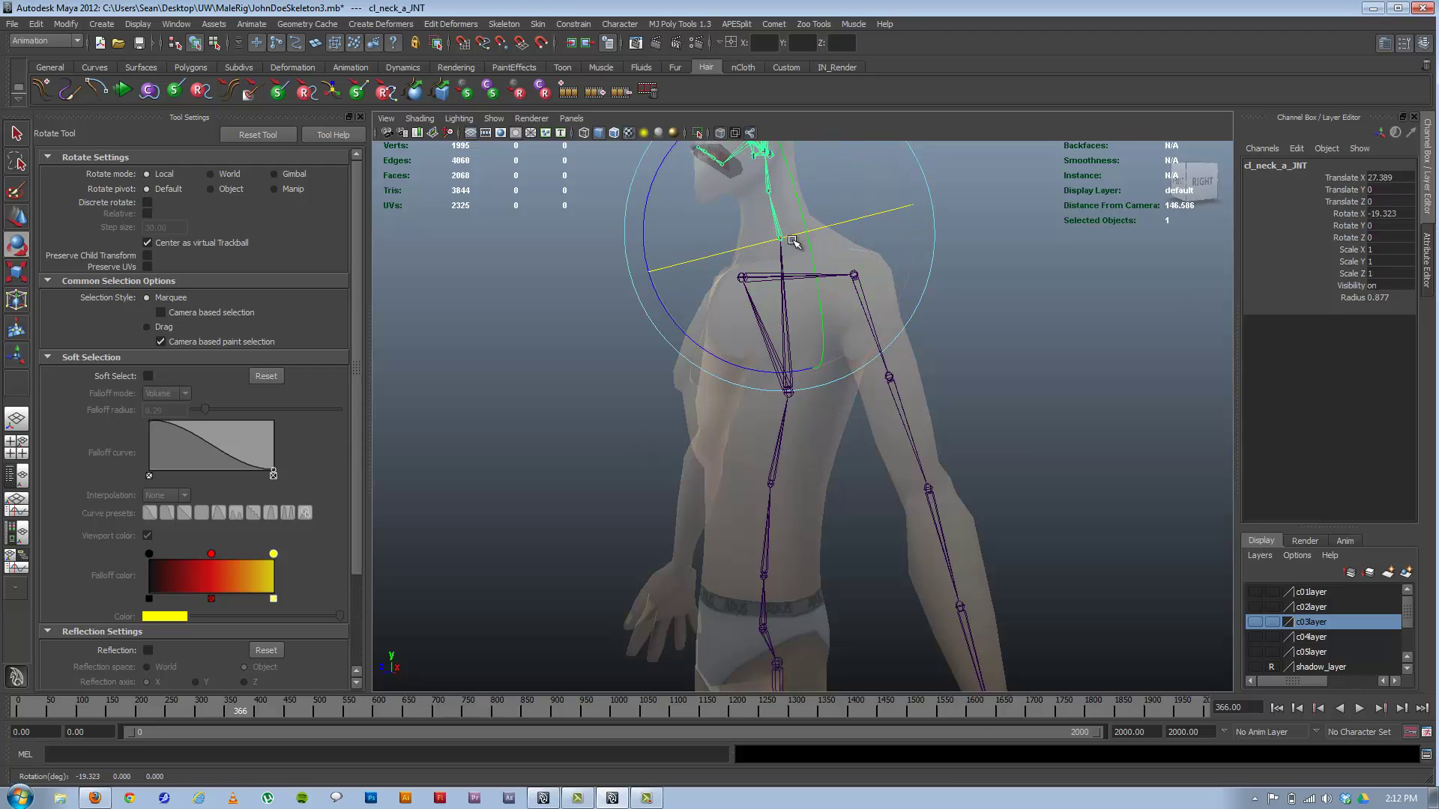
{"action": "key", "text": "z"}
Select the left knee joint and show the local rotation axes of the lower leg in component selection mode
{"action": "middle_click_drag", "start_coordinate": [735, 630], "coordinate": [694, 367], "text": "alt"}
{"action": "left_click_drag", "start_coordinate": [694, 367], "coordinate": [764, 504], "text": "alt"}
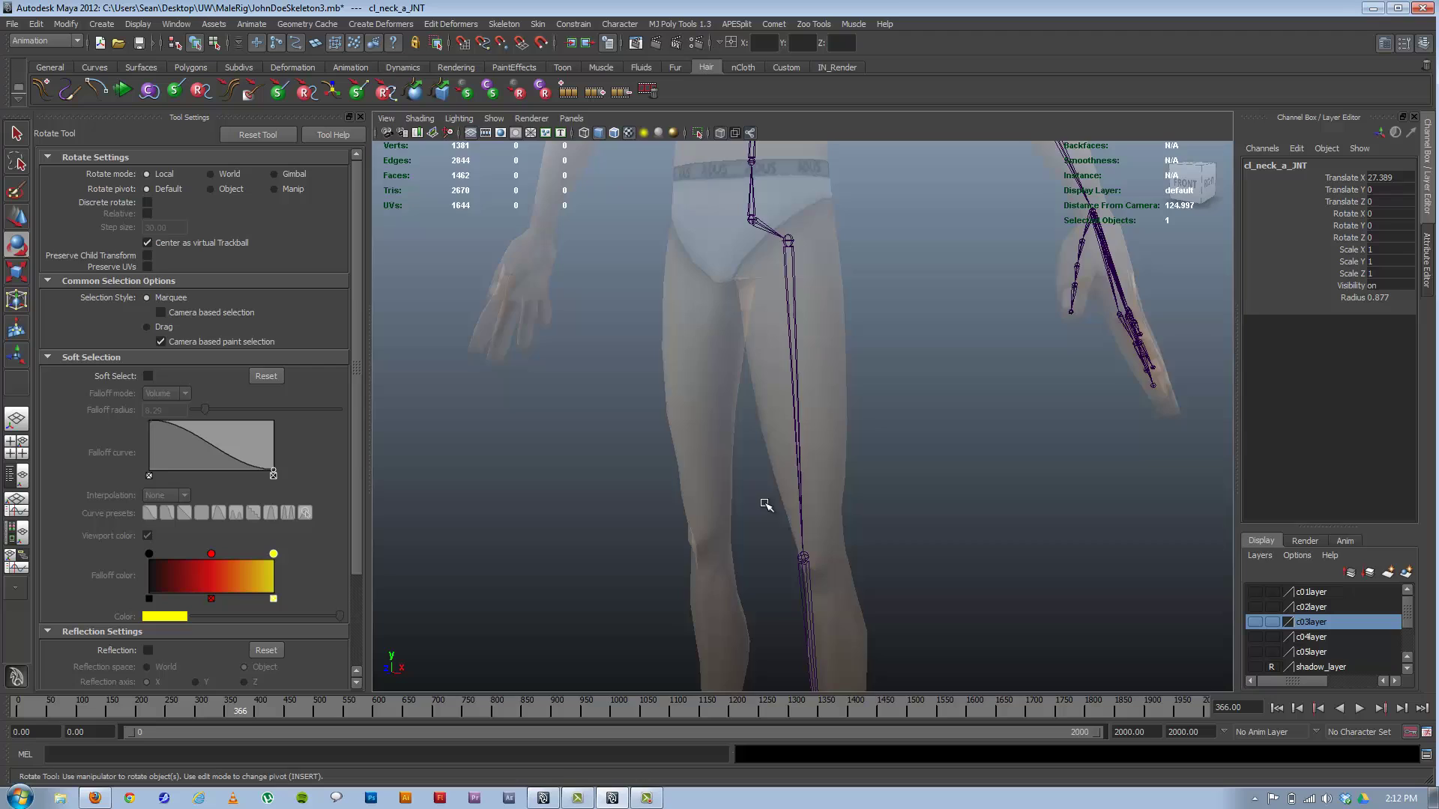
{"action": "middle_click_drag", "start_coordinate": [764, 505], "coordinate": [764, 377], "text": "alt"}
{"action": "left_click", "coordinate": [781, 442]}
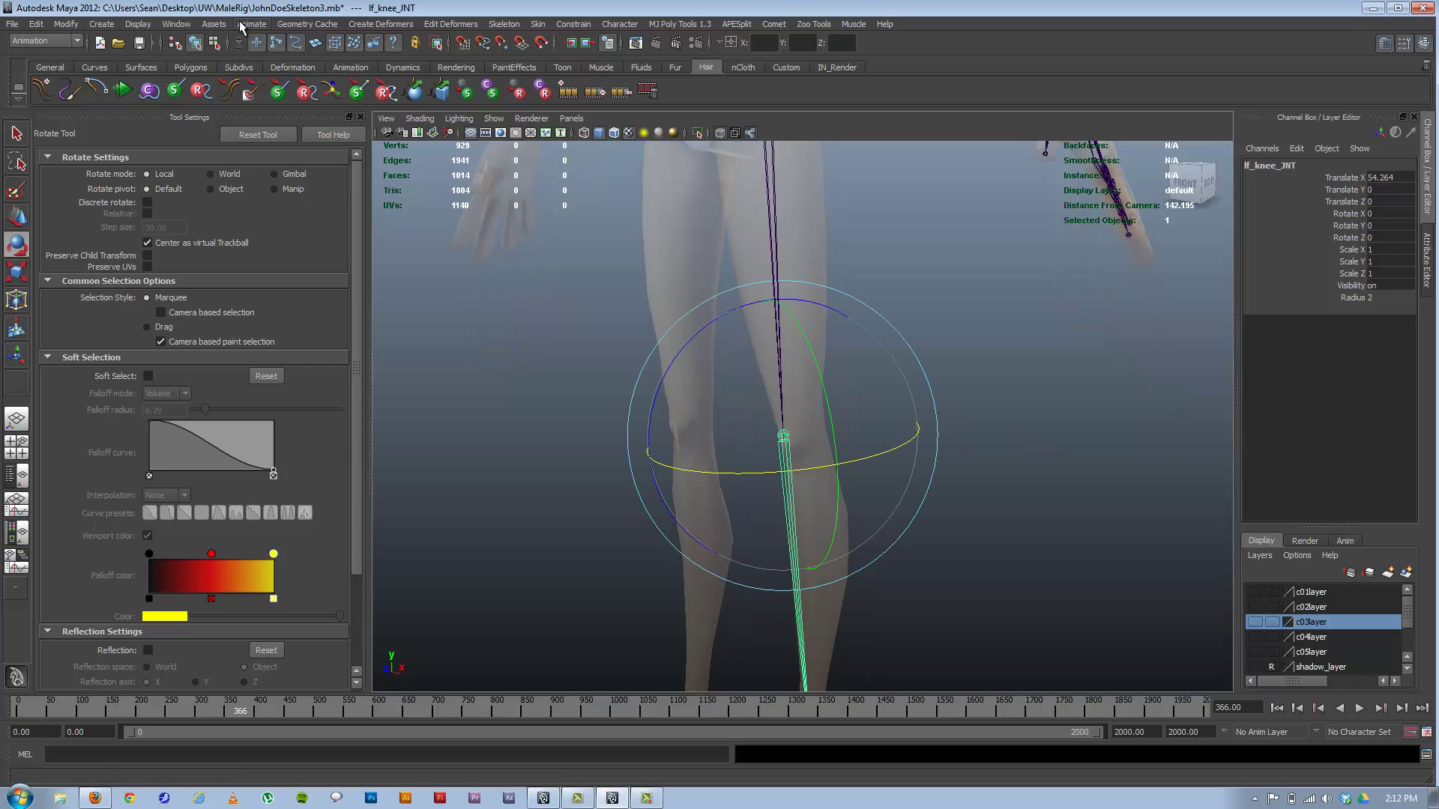
{"action": "left_click", "coordinate": [214, 45]}
{"action": "left_click_drag", "start_coordinate": [659, 433], "coordinate": [702, 484], "text": "alt"}
{"action": "left_click_drag", "start_coordinate": [837, 481], "coordinate": [587, 322], "text": "alt"}
{"action": "left_click_drag", "start_coordinate": [548, 243], "coordinate": [739, 251], "text": "alt"}
{"action": "right_click_drag", "start_coordinate": [739, 251], "coordinate": [899, 307], "text": "alt"}
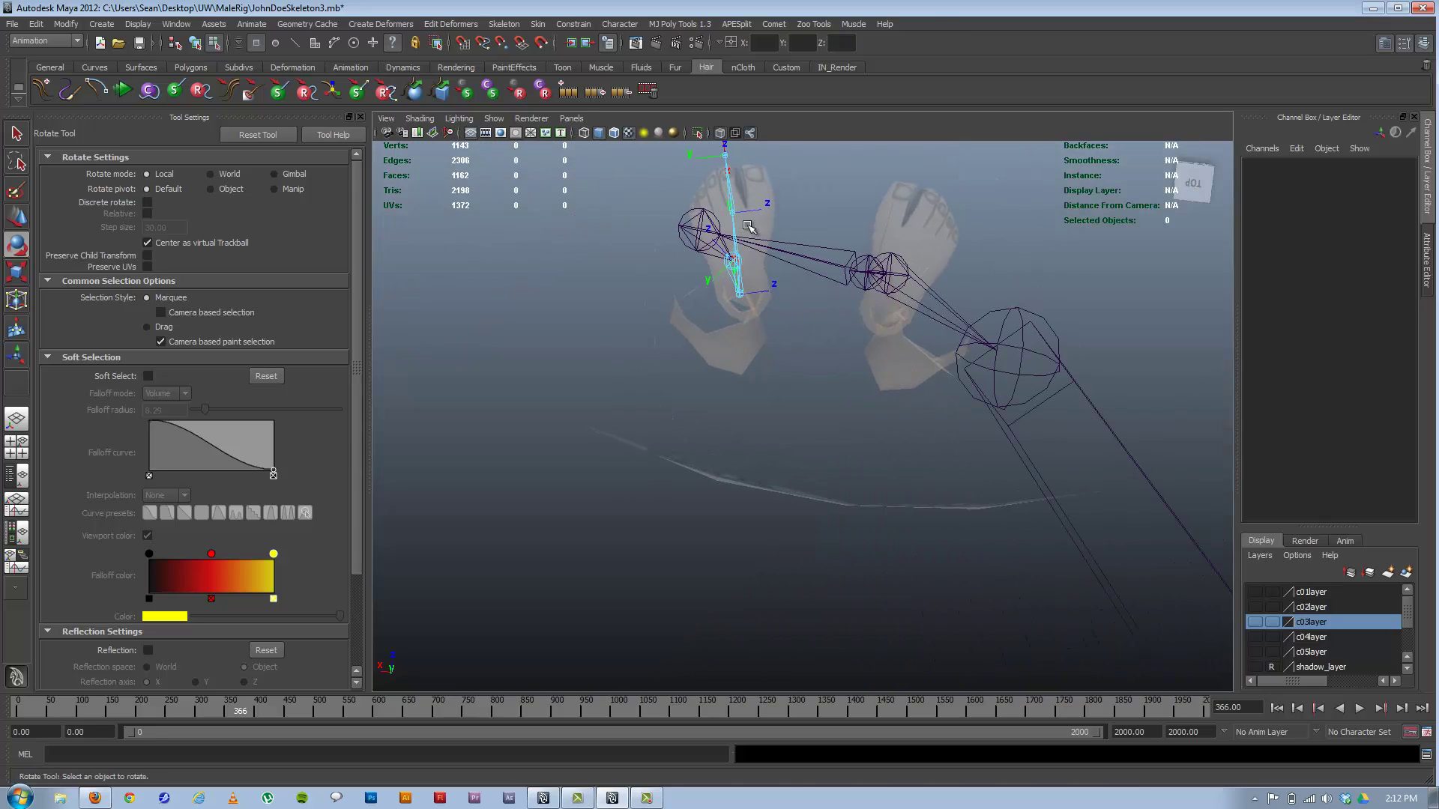
Select the left knee's local rotation axis and turn it about X to line up with the leg's facing direction
{"action": "middle_click_drag", "start_coordinate": [770, 250], "coordinate": [790, 291], "text": "alt"}
{"action": "left_click_drag", "start_coordinate": [791, 292], "coordinate": [783, 433], "text": "alt"}
{"action": "left_click", "coordinate": [726, 299]}
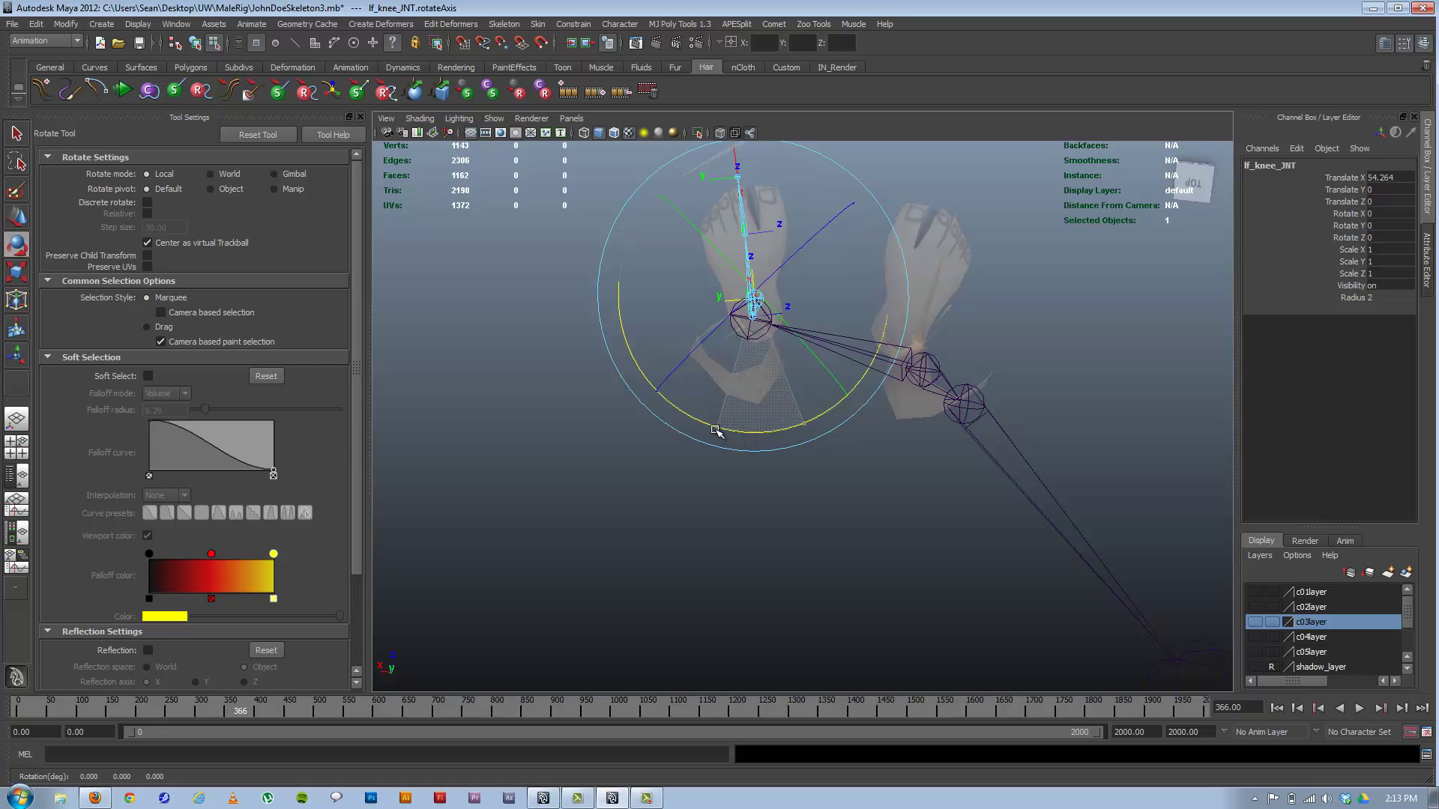
{"action": "left_click_drag", "start_coordinate": [674, 486], "coordinate": [745, 404], "text": "alt"}
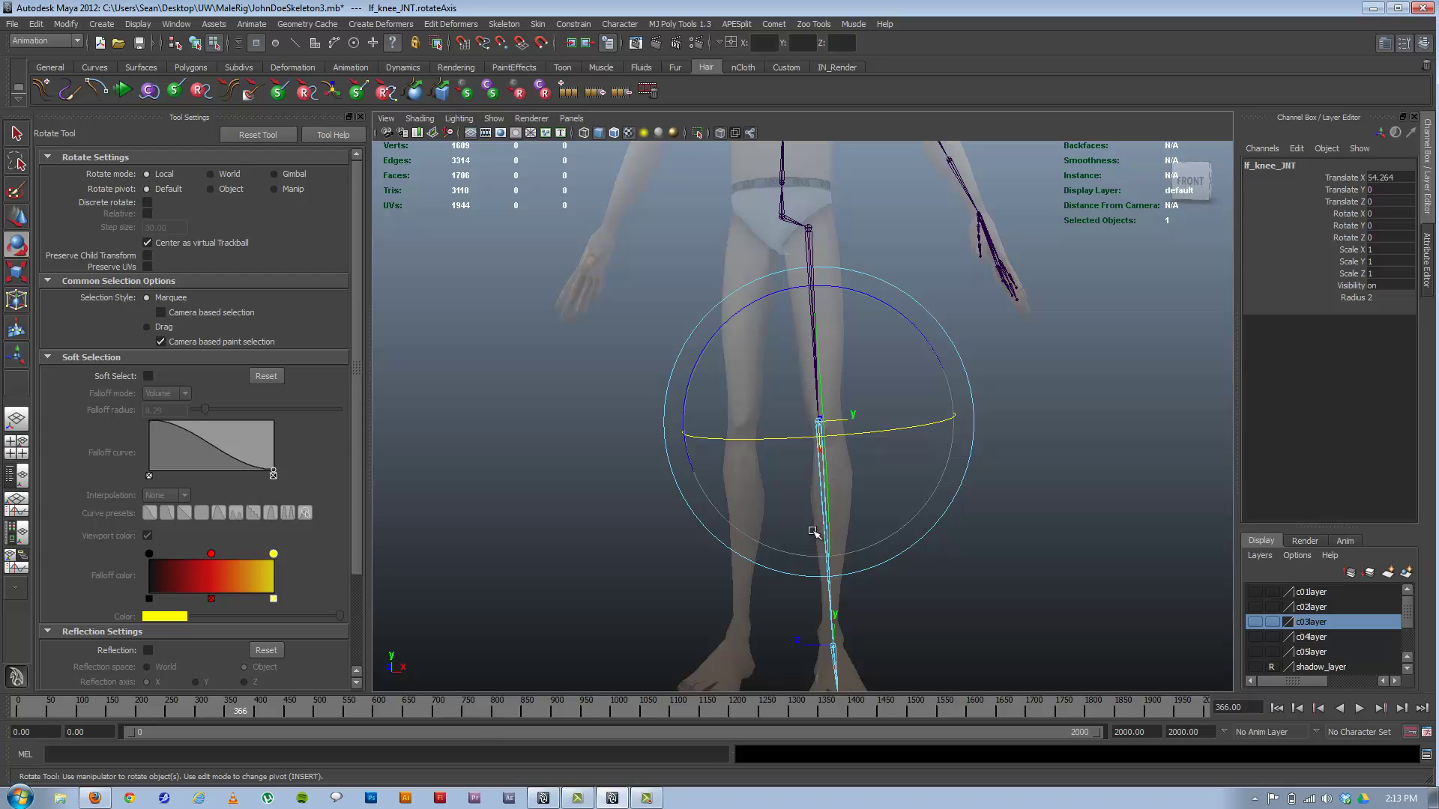
{"action": "left_click_drag", "start_coordinate": [889, 506], "coordinate": [597, 576], "text": "alt"}
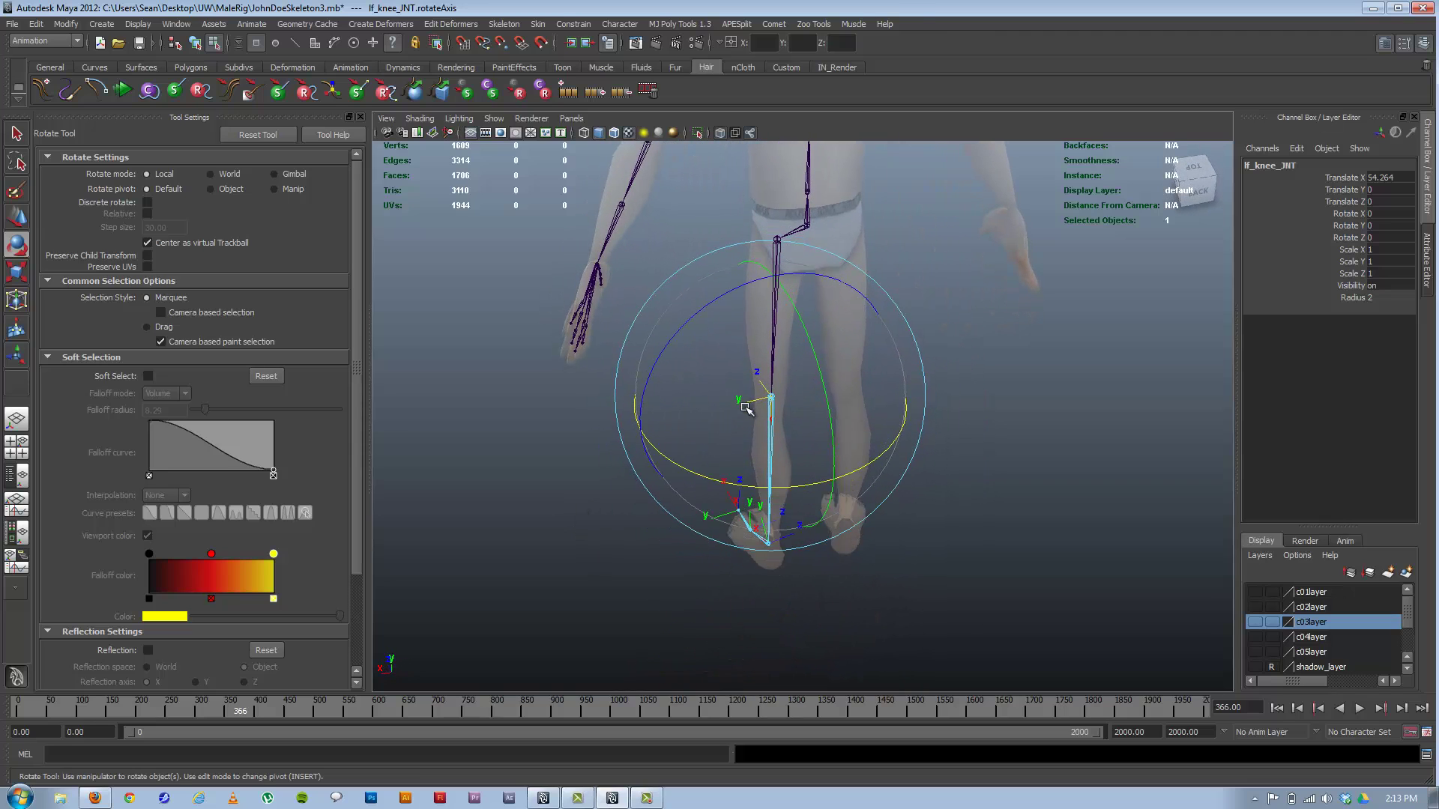
{"action": "left_click_drag", "start_coordinate": [772, 409], "coordinate": [712, 339], "text": "alt"}
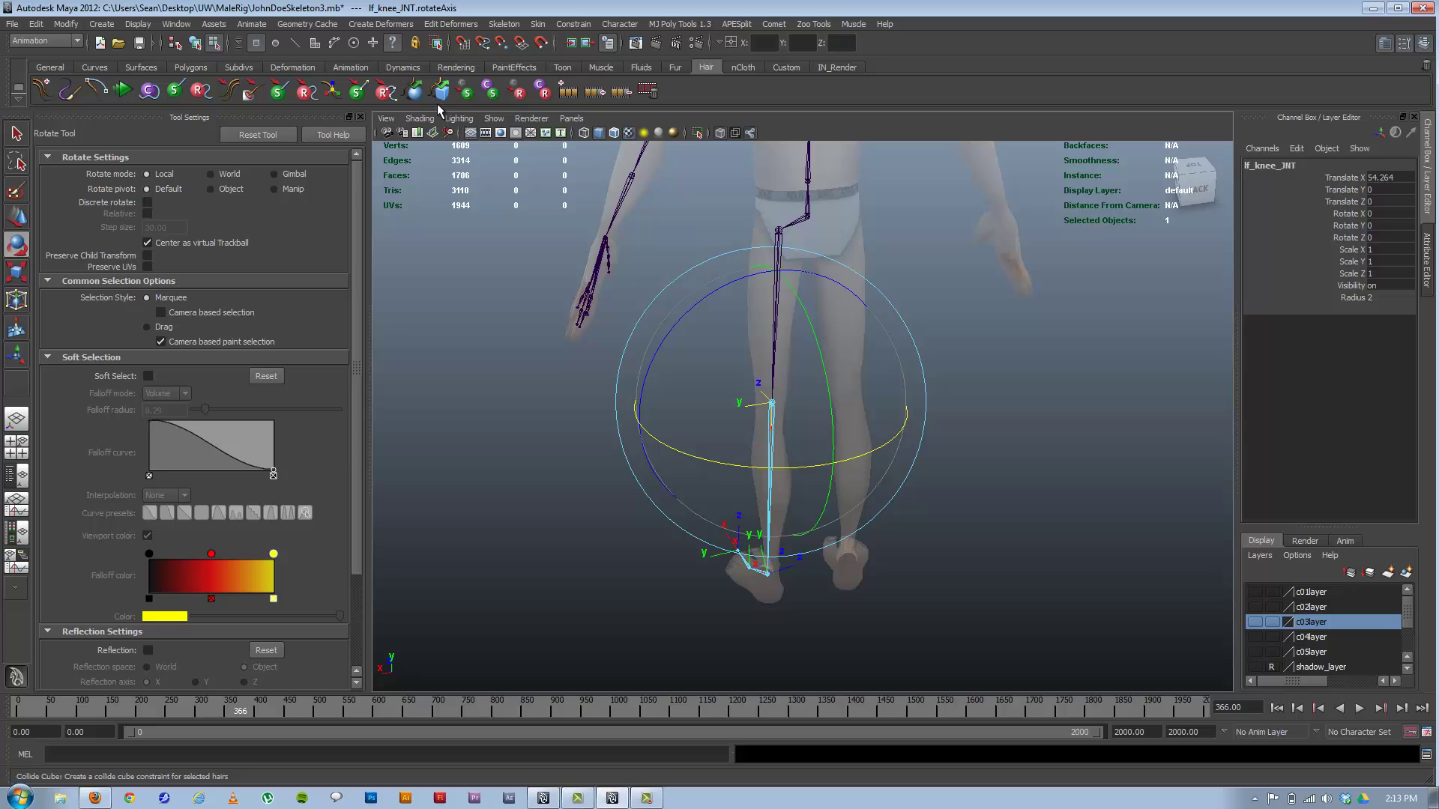
Turn off X-Ray shading and fine-tune the left knee's local rotation axis about X against the solid leg
{"action": "left_click", "coordinate": [410, 118]}
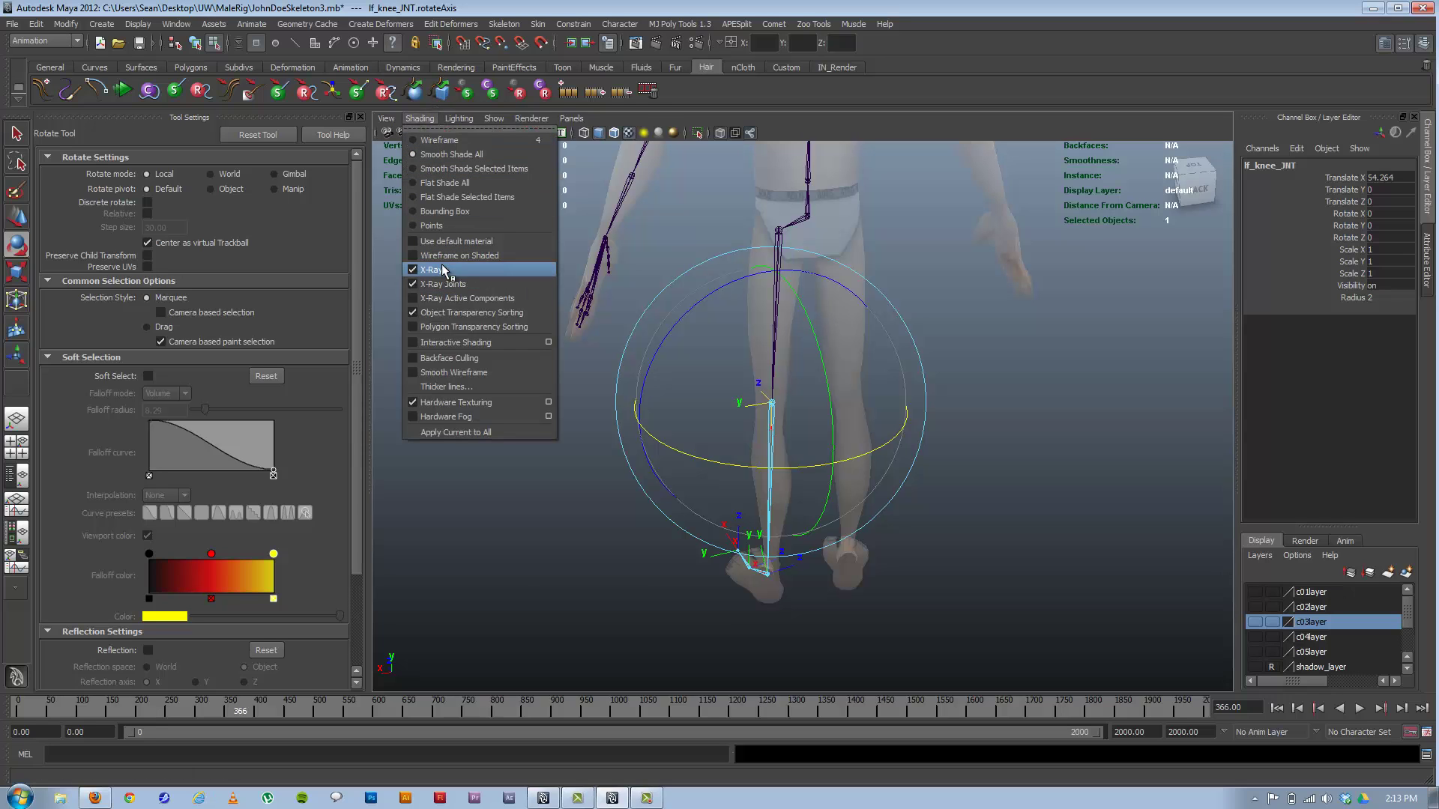
{"action": "left_click", "coordinate": [444, 269]}
{"action": "left_click_drag", "start_coordinate": [571, 297], "coordinate": [814, 420], "text": "alt"}
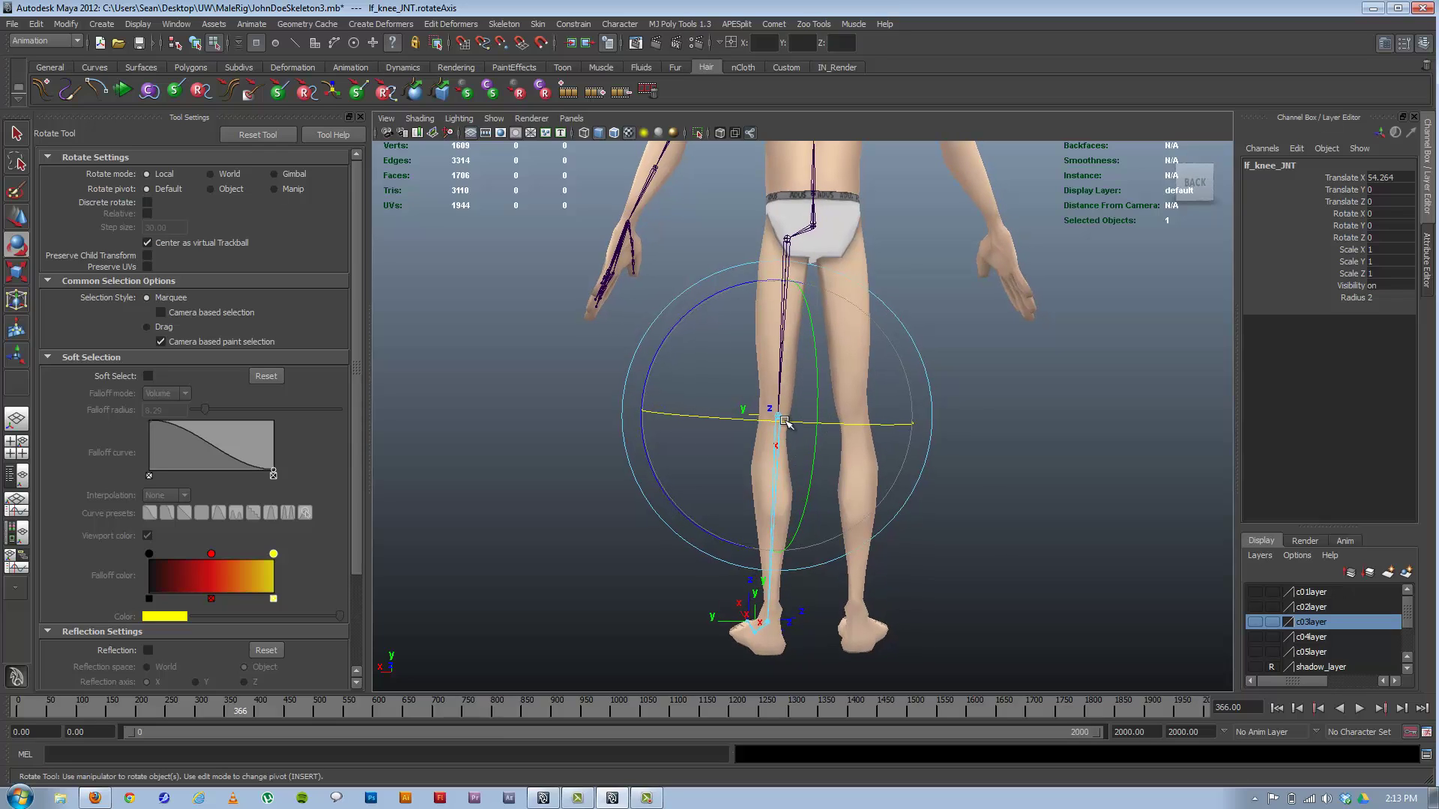
{"action": "left_click_drag", "start_coordinate": [785, 422], "coordinate": [772, 422]}
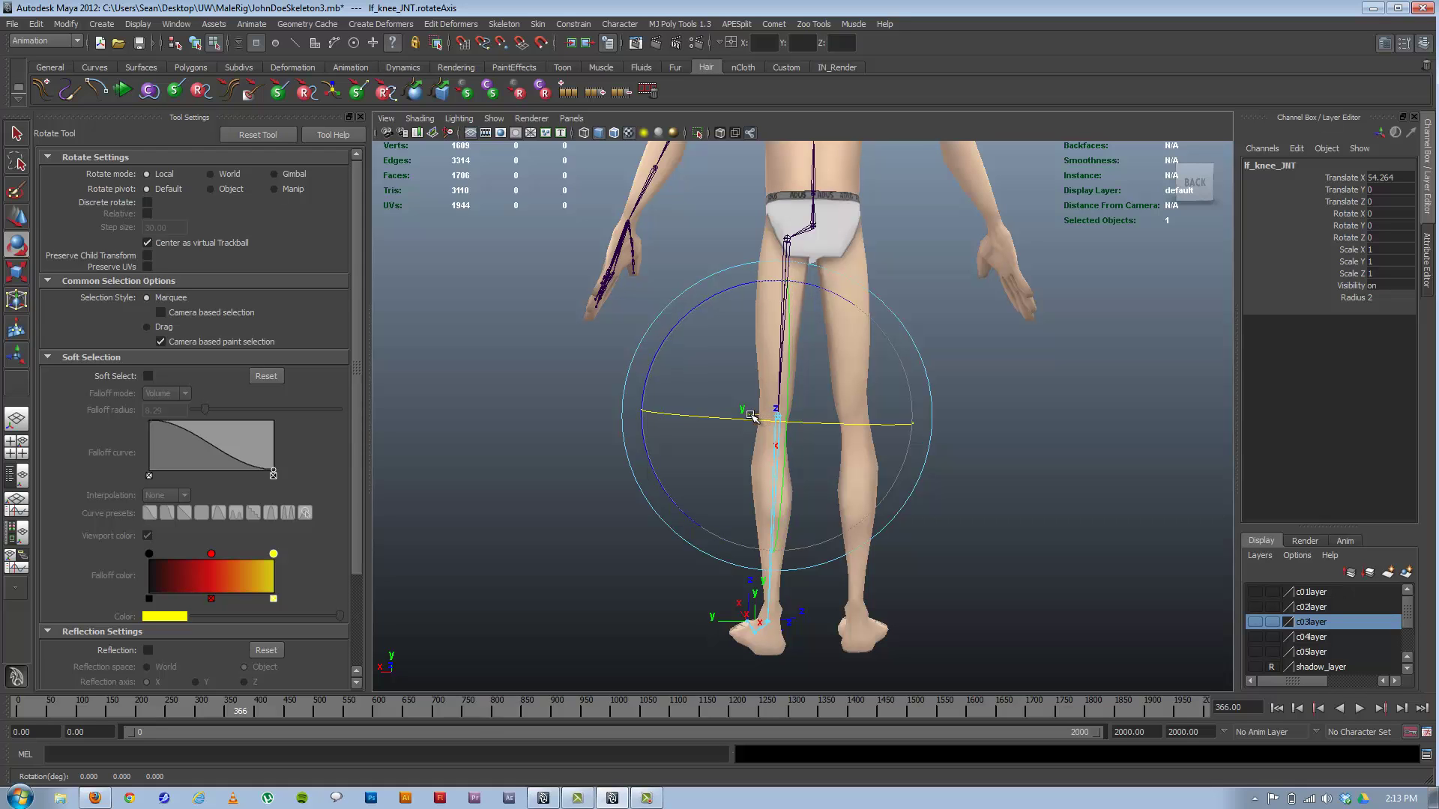
{"action": "left_click_drag", "start_coordinate": [752, 416], "coordinate": [844, 505], "text": "alt"}
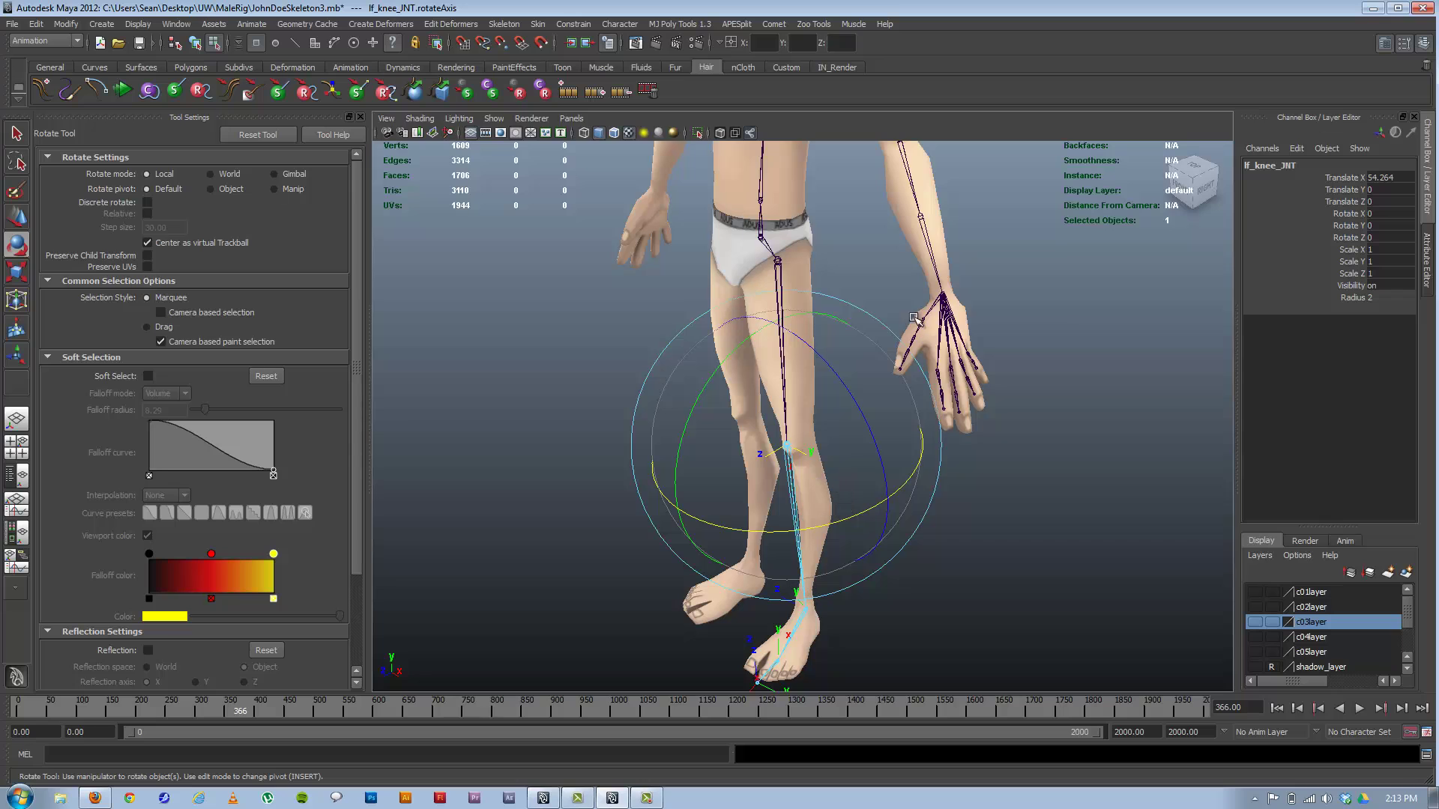
{"action": "left_click_drag", "start_coordinate": [804, 521], "coordinate": [787, 484], "text": "alt"}
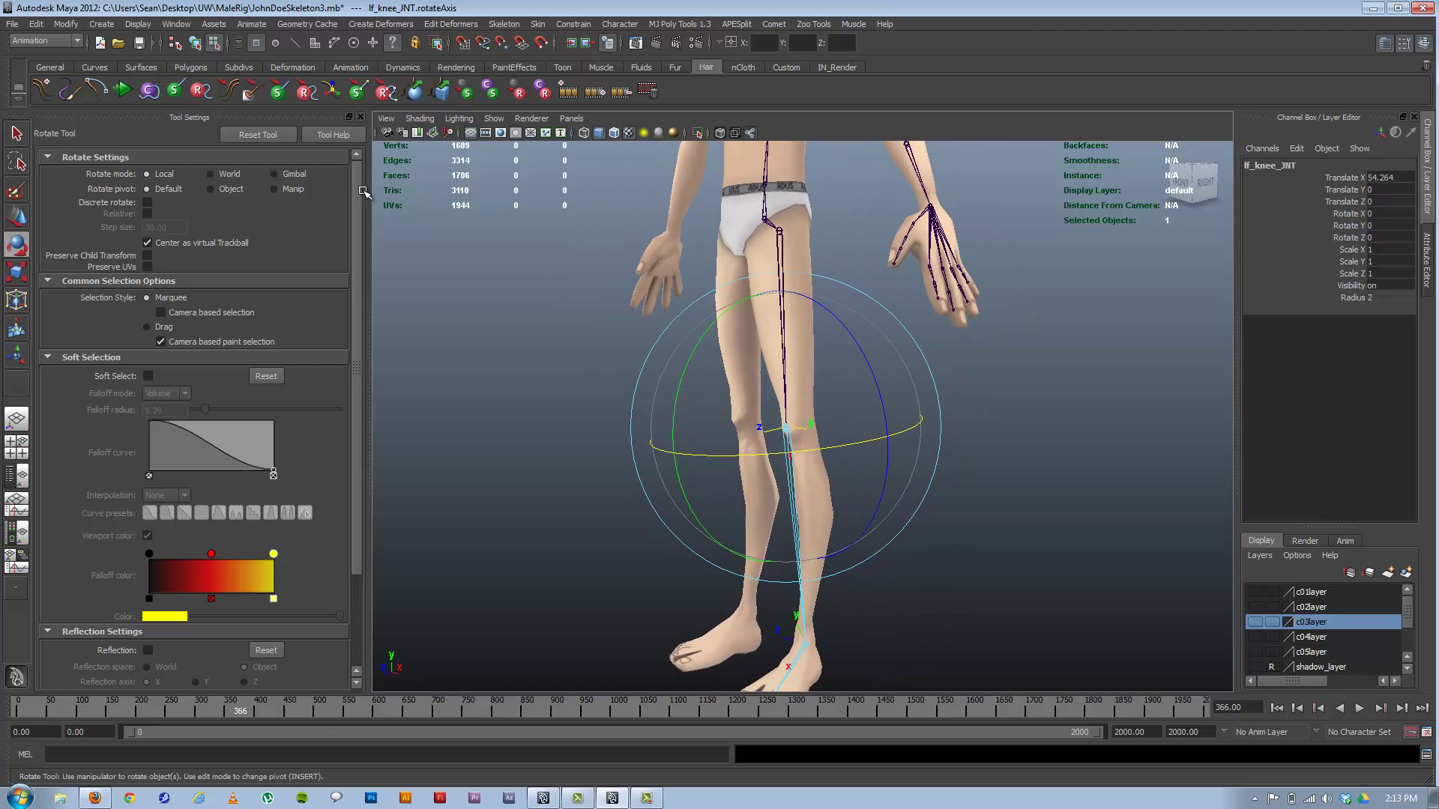
Return to object selection, try bending the left knee joint to about 116 degrees in Y, and undo it
{"action": "left_click", "coordinate": [197, 43]}
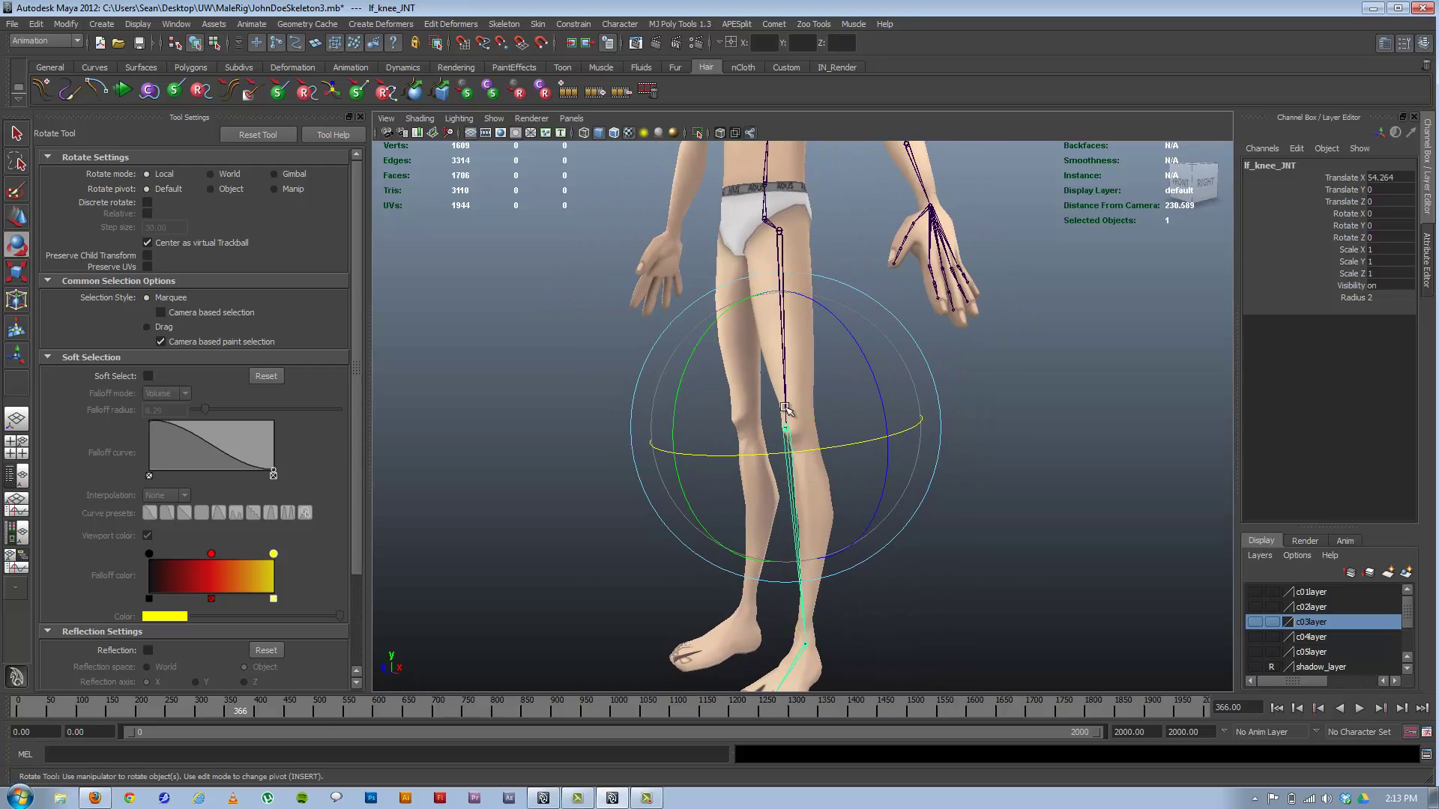
{"action": "left_click_drag", "start_coordinate": [721, 332], "coordinate": [1084, 376]}
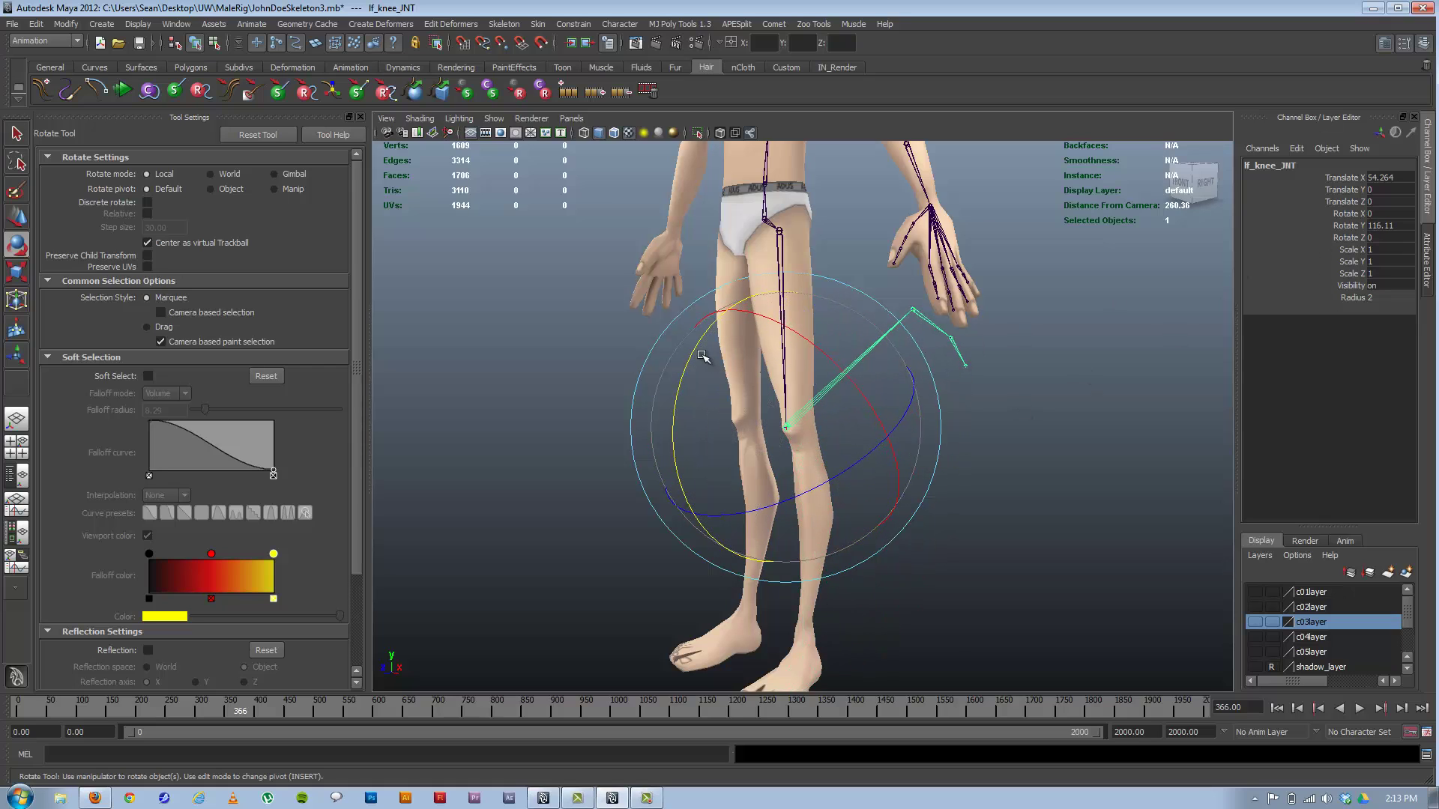
{"action": "left_click_drag", "start_coordinate": [703, 356], "coordinate": [919, 353]}
{"action": "key", "text": "ctrl+z"}
Select the left ankle joint and briefly show its local rotation axes to check their orientation
{"action": "right_click_drag", "start_coordinate": [919, 353], "coordinate": [883, 394], "text": "alt"}
{"action": "middle_click_drag", "start_coordinate": [946, 436], "coordinate": [873, 317], "text": "alt"}
{"action": "left_click_drag", "start_coordinate": [873, 316], "coordinate": [854, 407], "text": "alt"}
{"action": "right_click_drag", "start_coordinate": [854, 407], "coordinate": [1090, 458], "text": "alt"}
{"action": "left_click", "coordinate": [747, 519]}
{"action": "left_click_drag", "start_coordinate": [800, 472], "coordinate": [712, 527], "text": "alt"}
{"action": "right_click_drag", "start_coordinate": [713, 527], "coordinate": [779, 527], "text": "alt"}
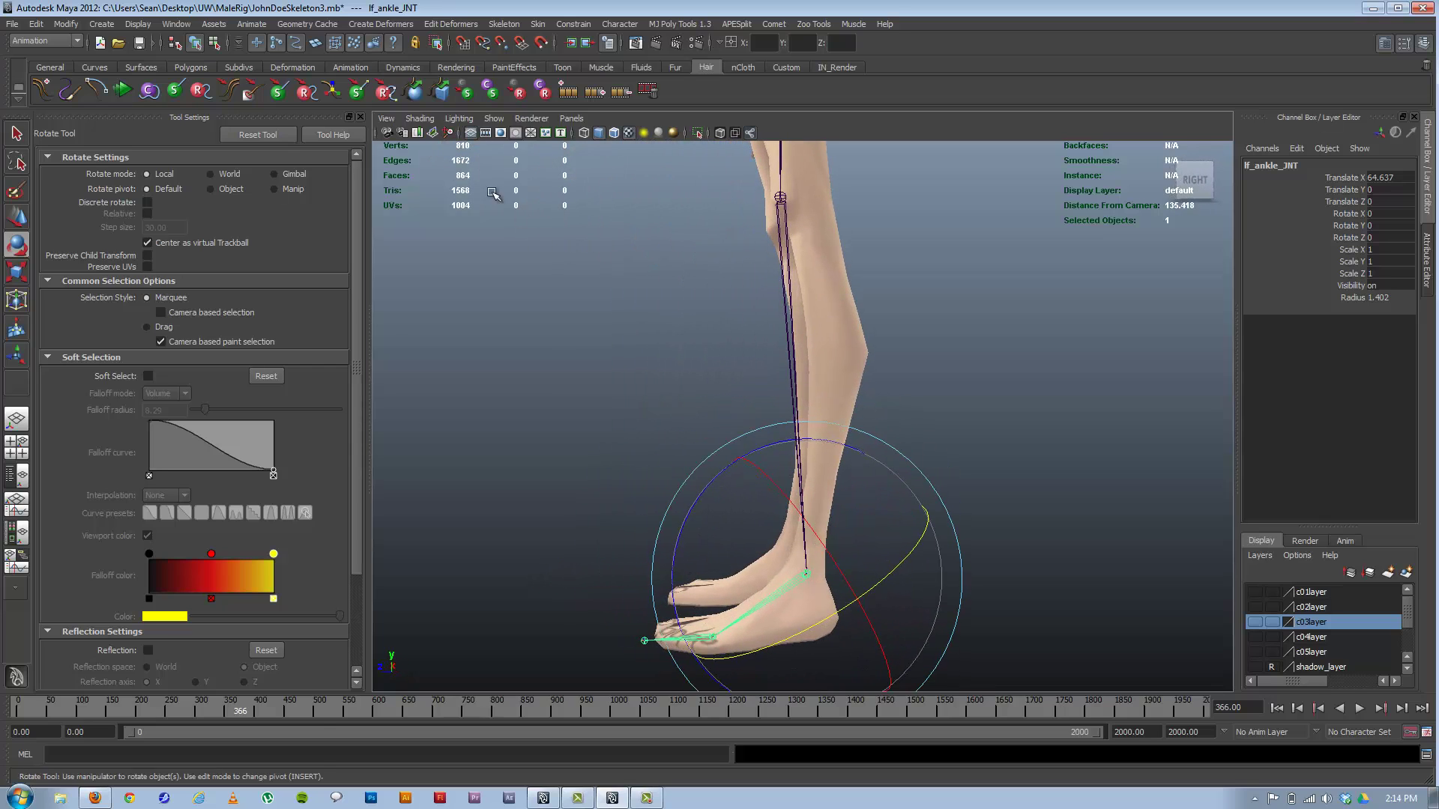
{"action": "left_click", "coordinate": [215, 43]}
{"action": "left_click", "coordinate": [195, 43]}
Try rotating the left ankle joint to about 7 degrees in Y and then about X, and undo the rotations
{"action": "middle_click_drag", "start_coordinate": [771, 493], "coordinate": [762, 347], "text": "alt"}
{"action": "mouse_move", "coordinate": [712, 483]}
{"action": "left_mouse_down", "text": "alt"}
{"action": "mouse_move", "coordinate": [572, 498]}
{"action": "mouse_move", "coordinate": [730, 486]}
{"action": "left_mouse_up", "text": "alt"}
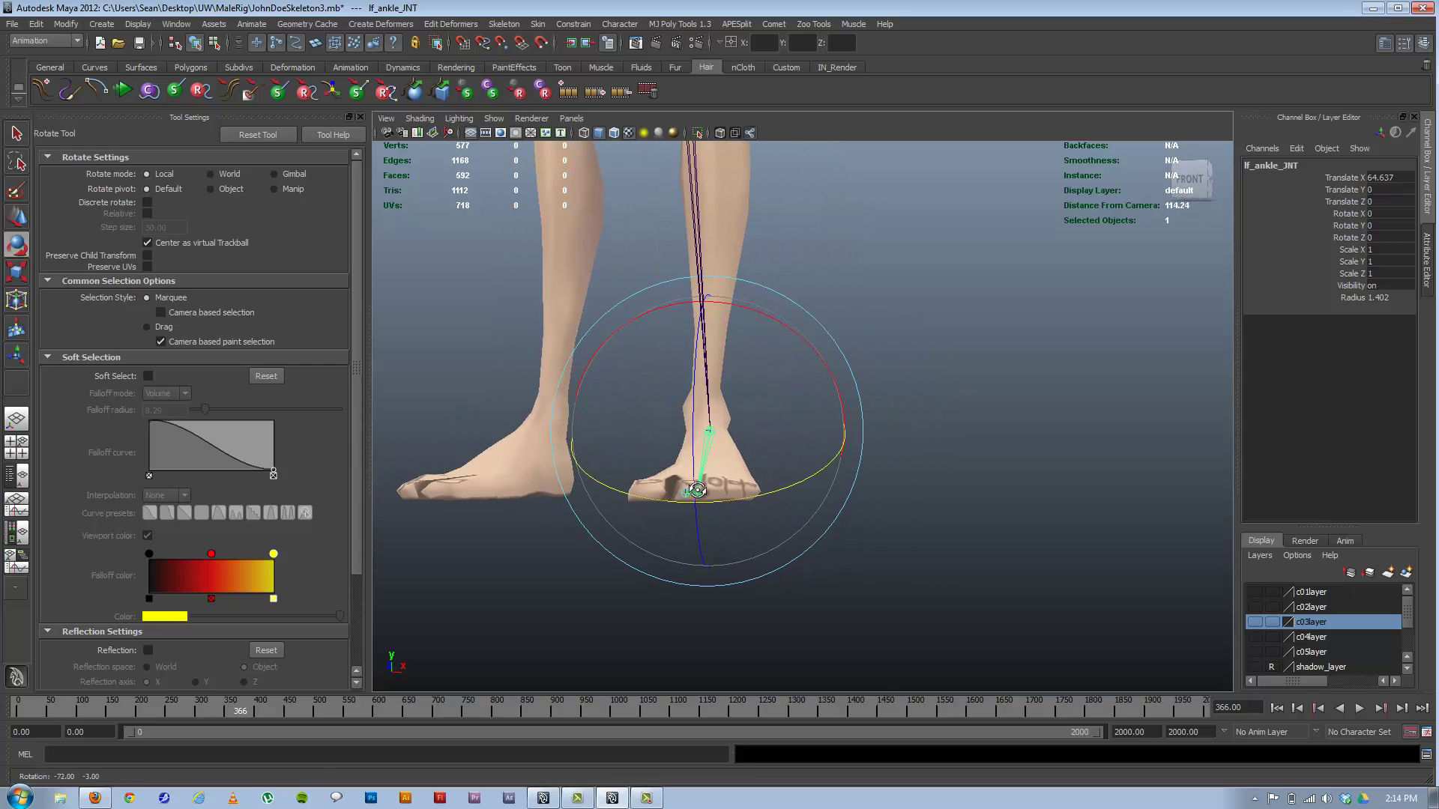
{"action": "left_click_drag", "start_coordinate": [759, 403], "coordinate": [787, 483], "text": "alt"}
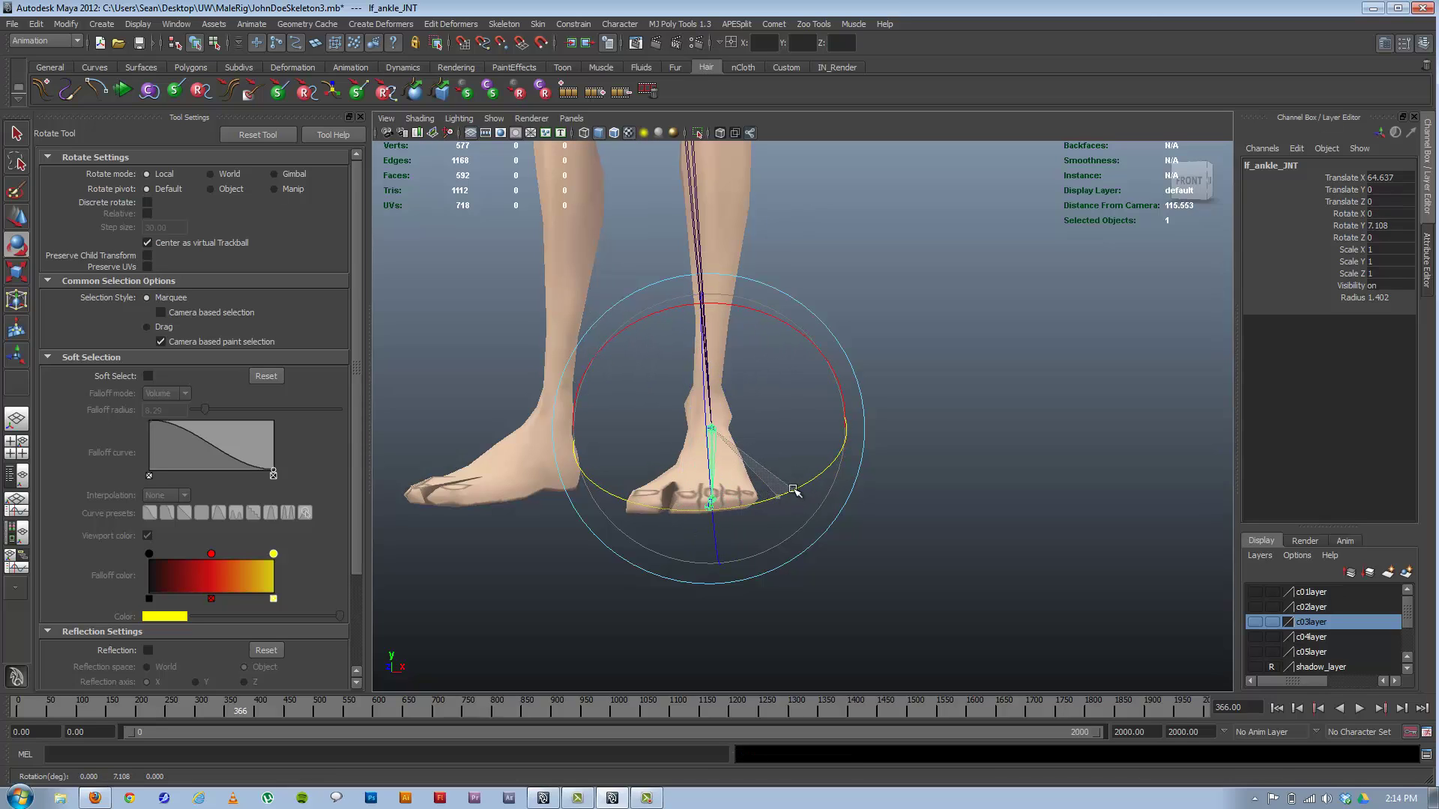
{"action": "mouse_move", "coordinate": [767, 313]}
{"action": "left_mouse_down"}
{"action": "mouse_move", "coordinate": [790, 347]}
{"action": "mouse_move", "coordinate": [754, 303]}
{"action": "left_mouse_up"}
{"action": "key", "text": "ctrl+z"}
{"action": "key", "text": "ctrl+z"}
{"action": "key", "text": "ctrl+z"}
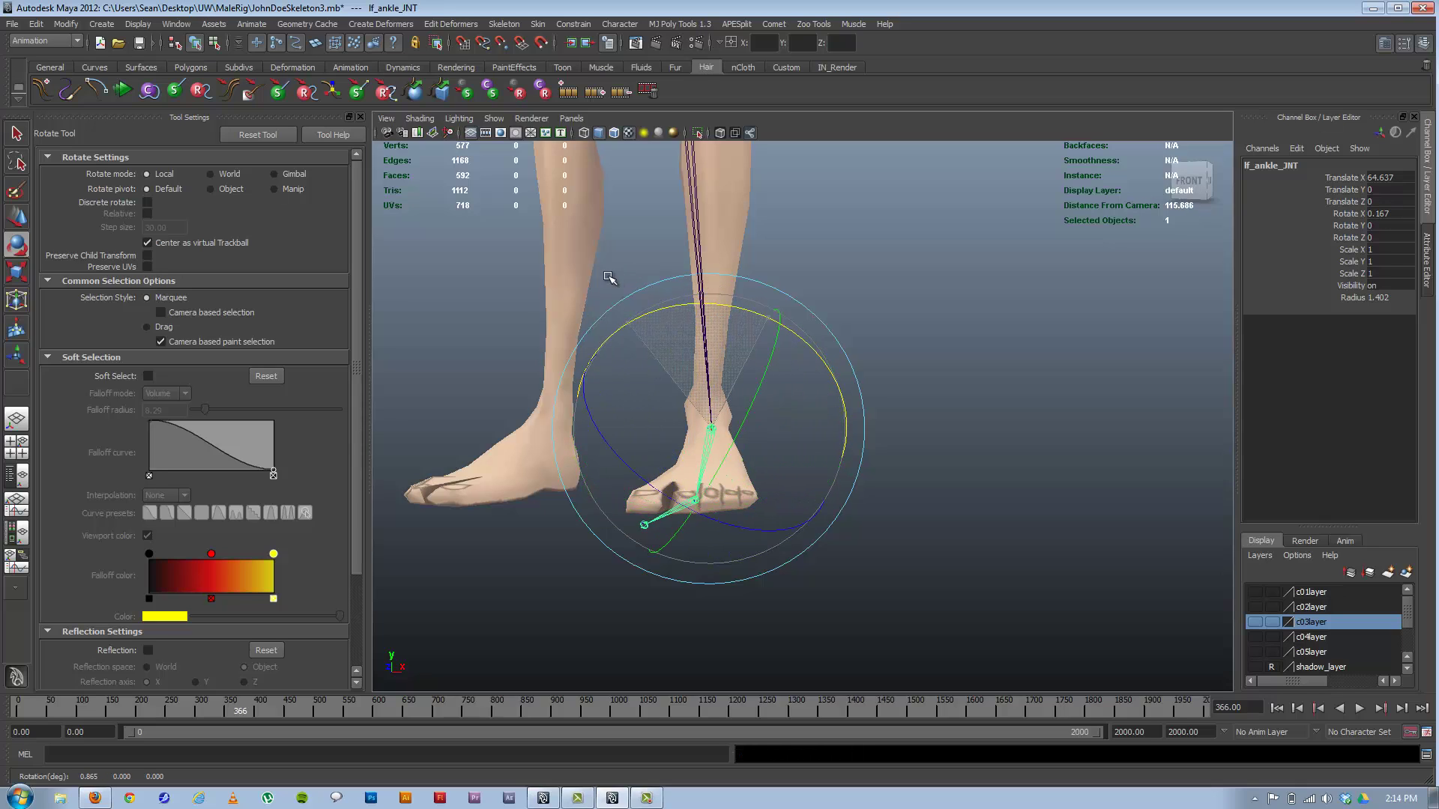
Select the left ankle's local rotation axis in component mode, try turning it about X, and undo it
{"action": "left_click", "coordinate": [213, 43]}
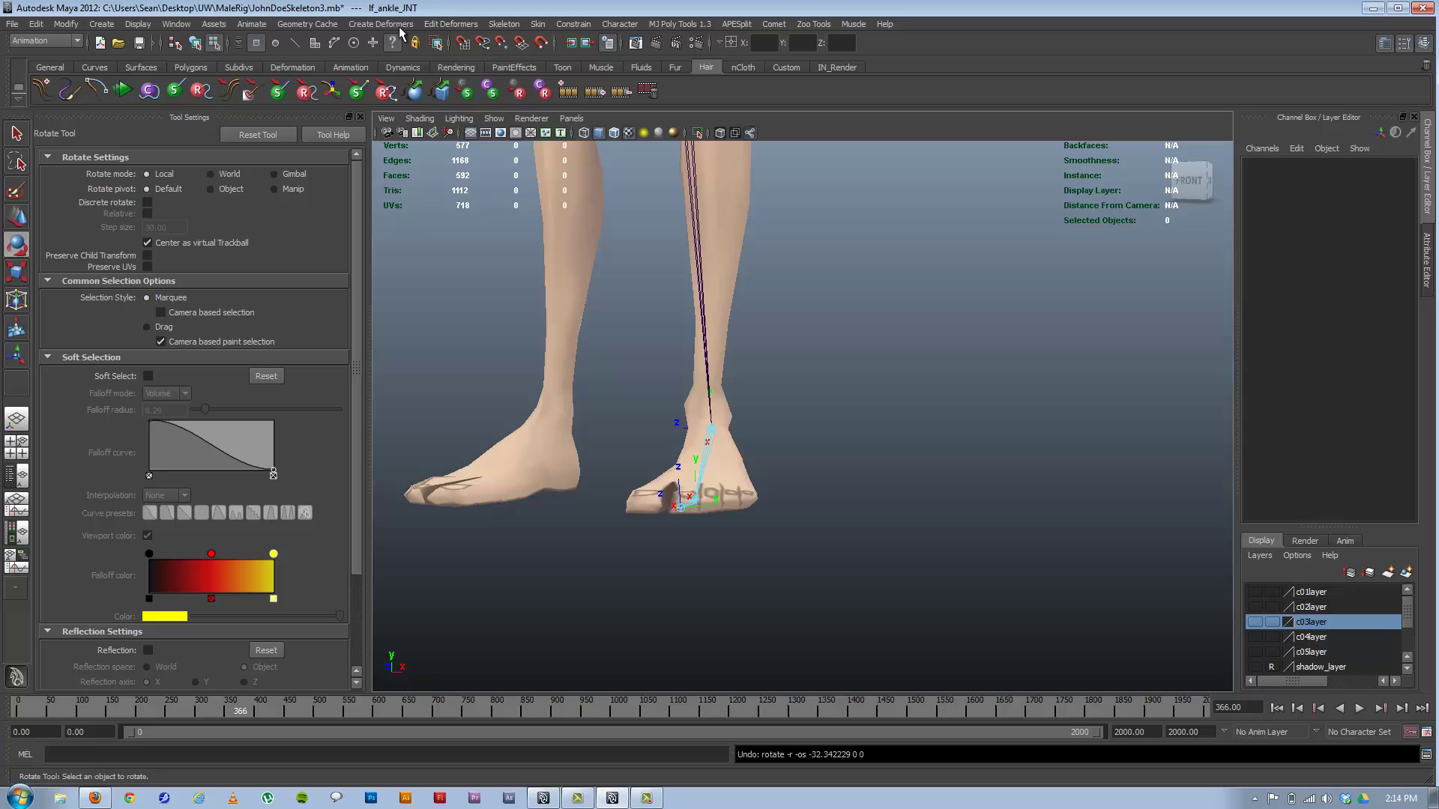
{"action": "left_click", "coordinate": [706, 424]}
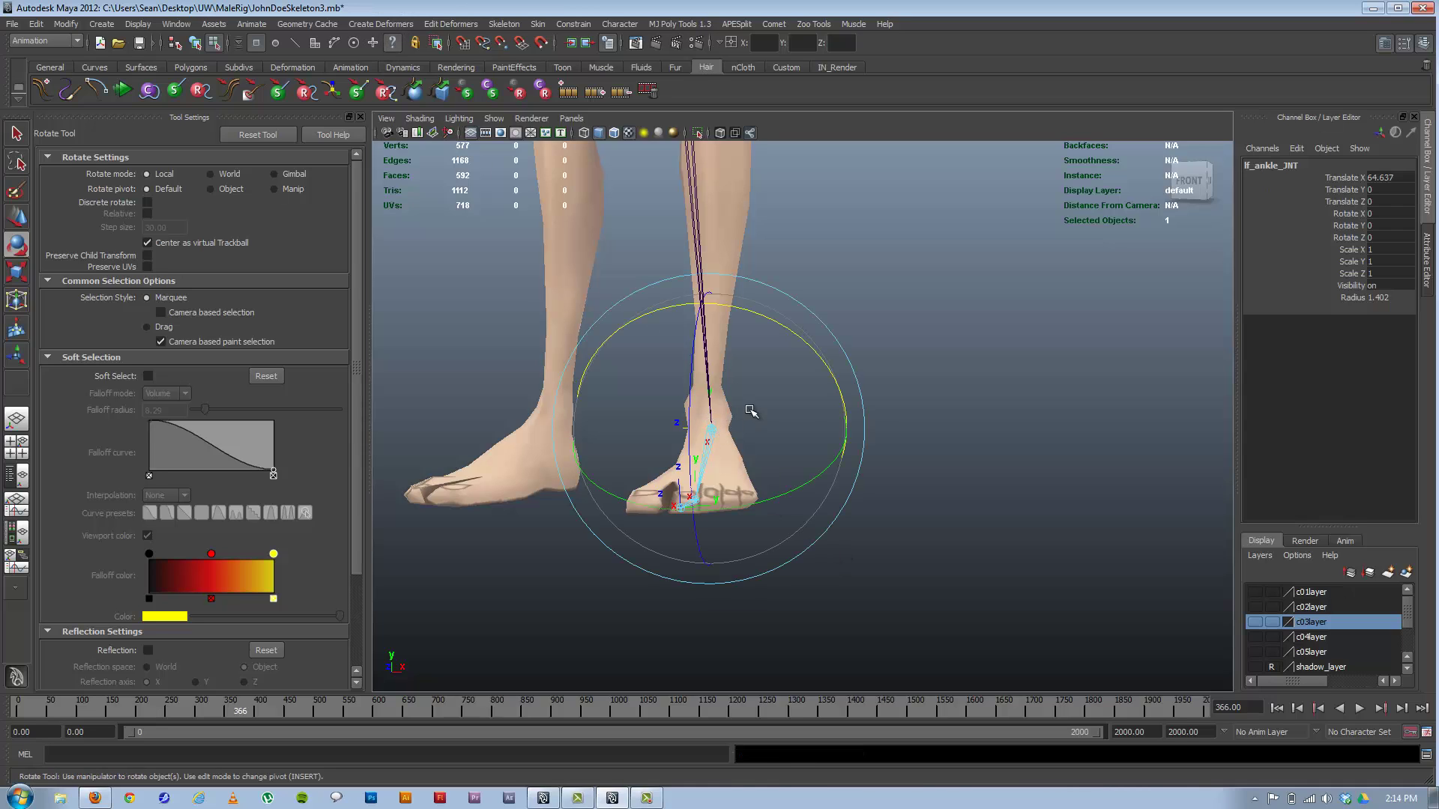
{"action": "left_click_drag", "start_coordinate": [748, 412], "coordinate": [784, 347], "text": "alt"}
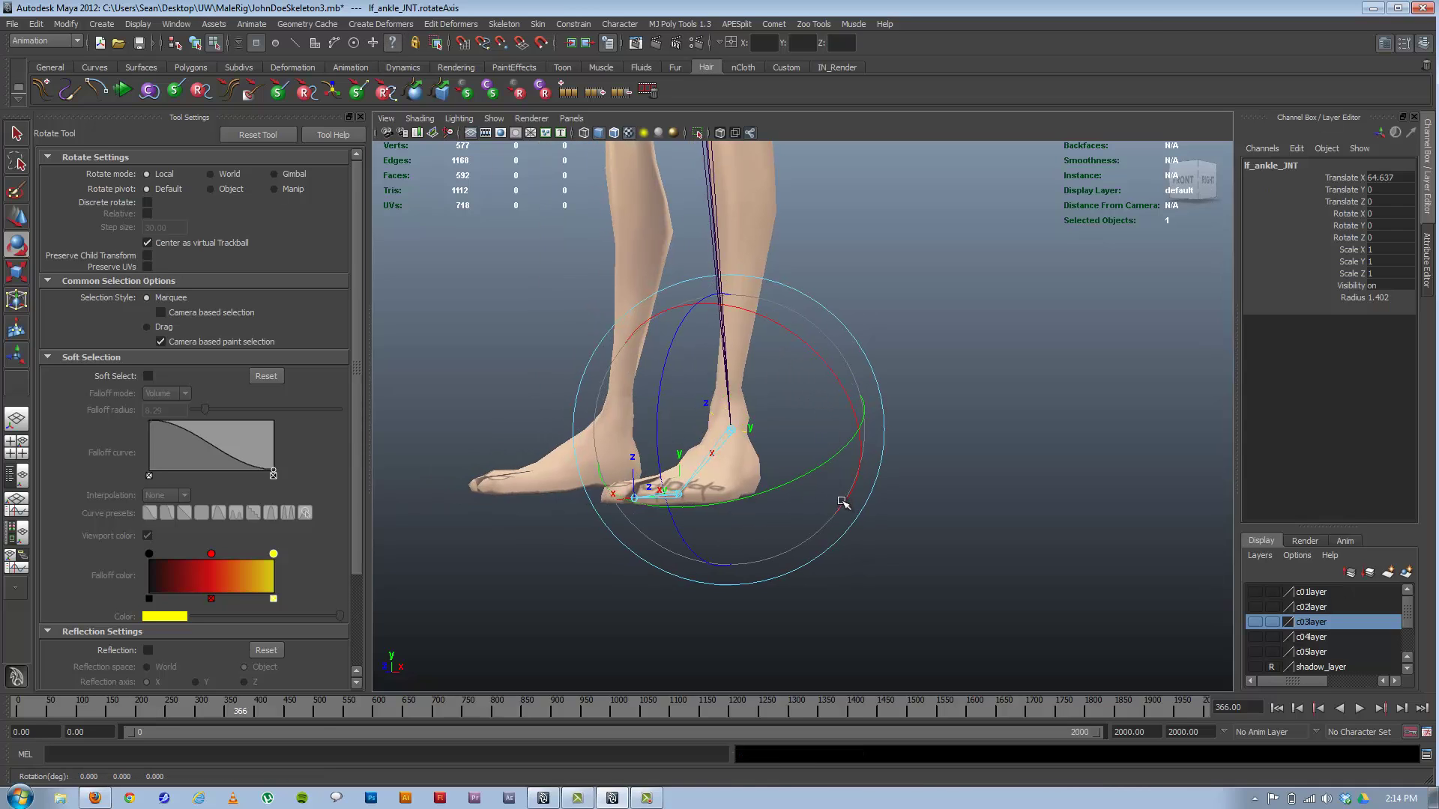
{"action": "key", "text": "z"}
{"action": "left_click_drag", "start_coordinate": [780, 327], "coordinate": [765, 436]}
{"action": "key", "text": "z"}
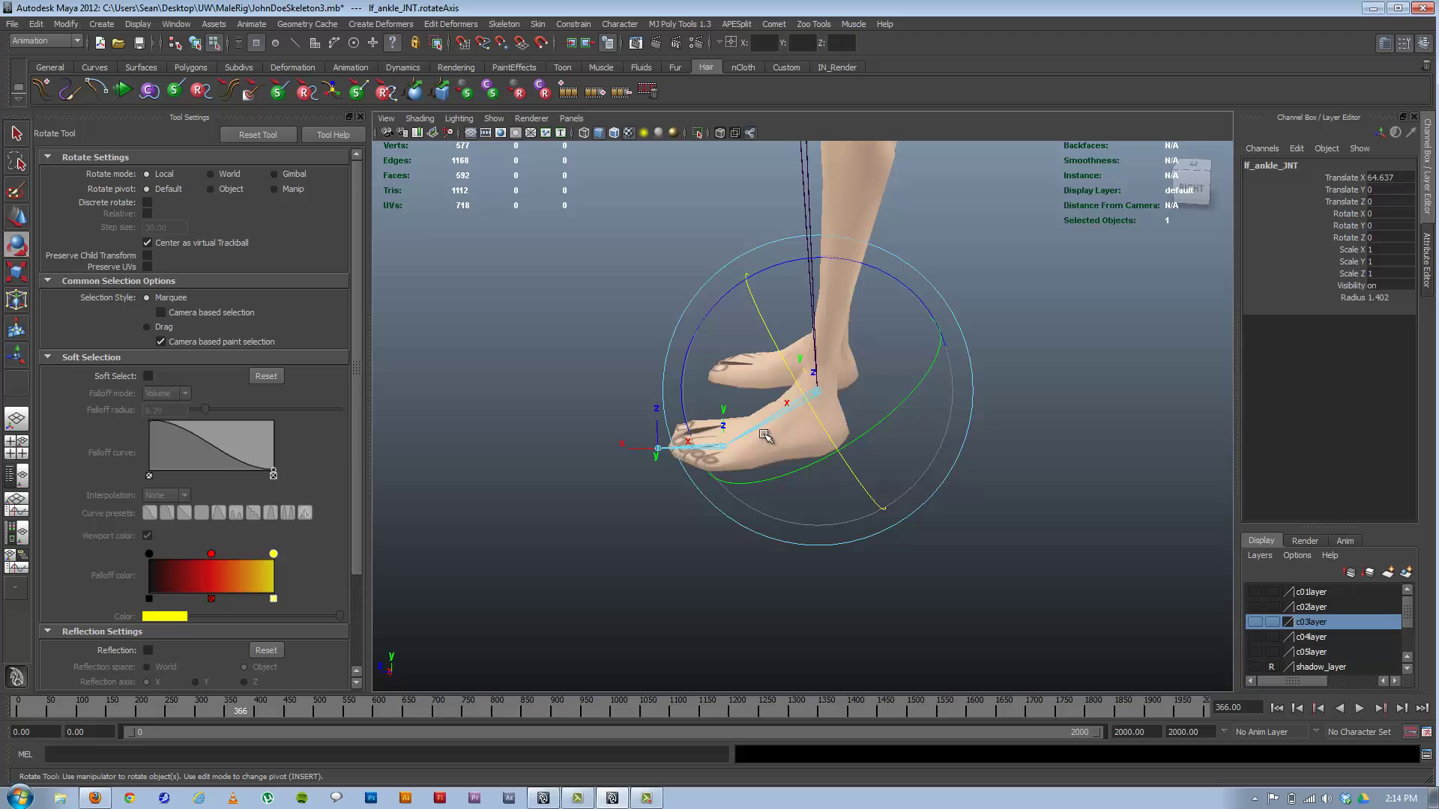
Select the left toe joint's local rotation axis and examine its orientation against the ankle and ball axes
{"action": "left_click_drag", "start_coordinate": [675, 459], "coordinate": [649, 450], "text": "alt"}
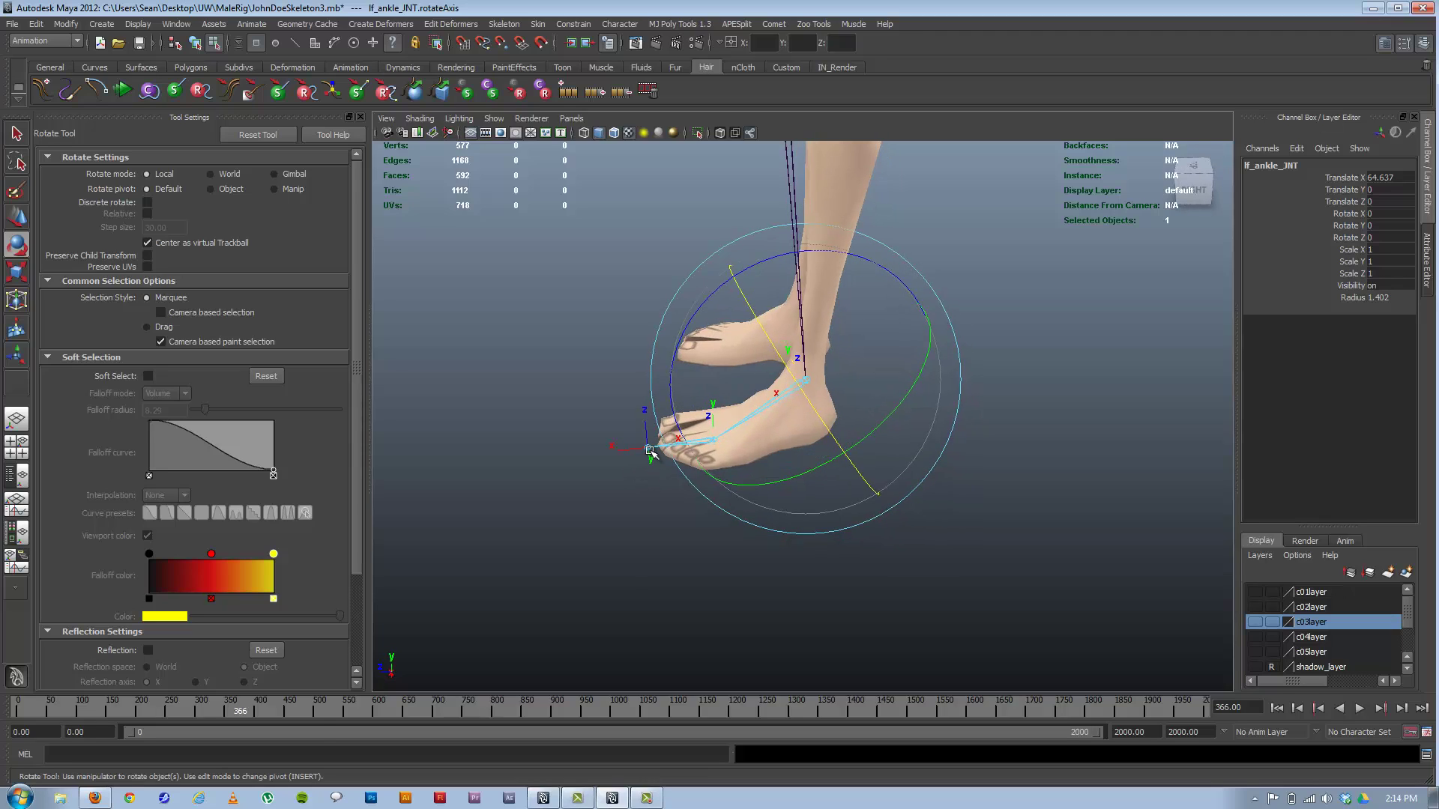
{"action": "left_click", "coordinate": [647, 450]}
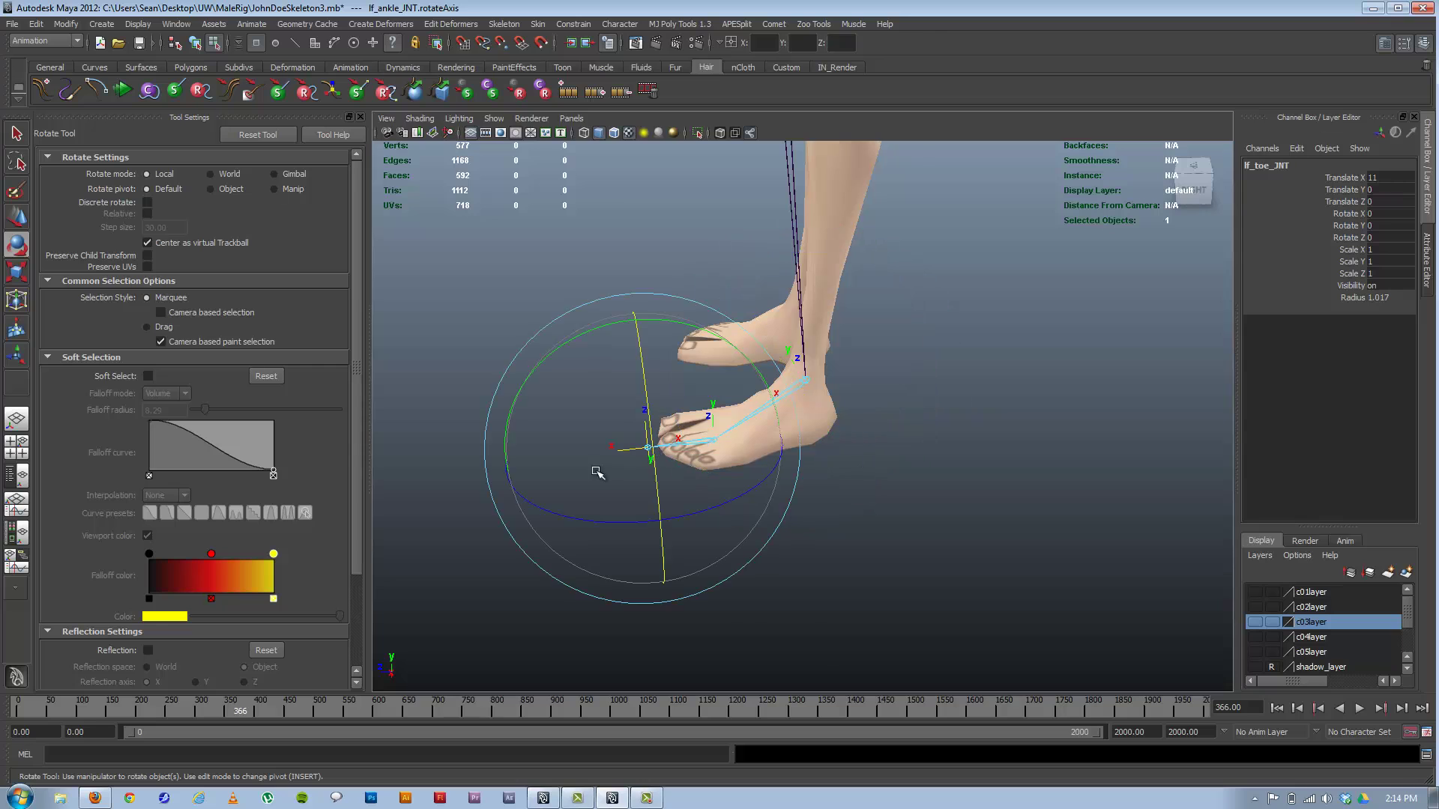
{"action": "left_click_drag", "start_coordinate": [600, 473], "coordinate": [695, 483], "text": "alt"}
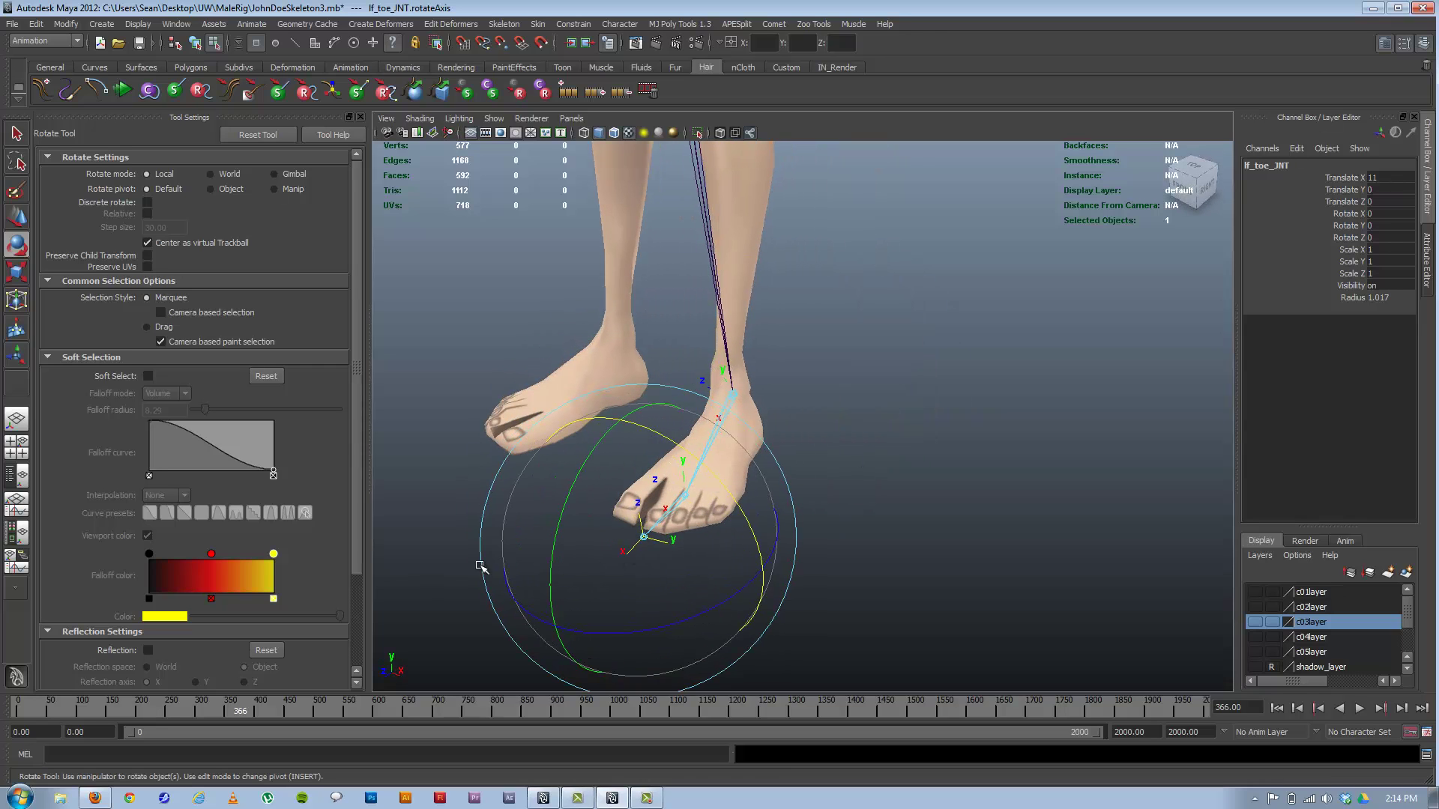
Select the left elbow joint in object mode and show the forearm and hand local rotation axes in component selection mode
{"action": "right_click_drag", "start_coordinate": [850, 457], "coordinate": [500, 370], "text": "alt"}
{"action": "middle_click_drag", "start_coordinate": [765, 270], "coordinate": [735, 397], "text": "alt"}
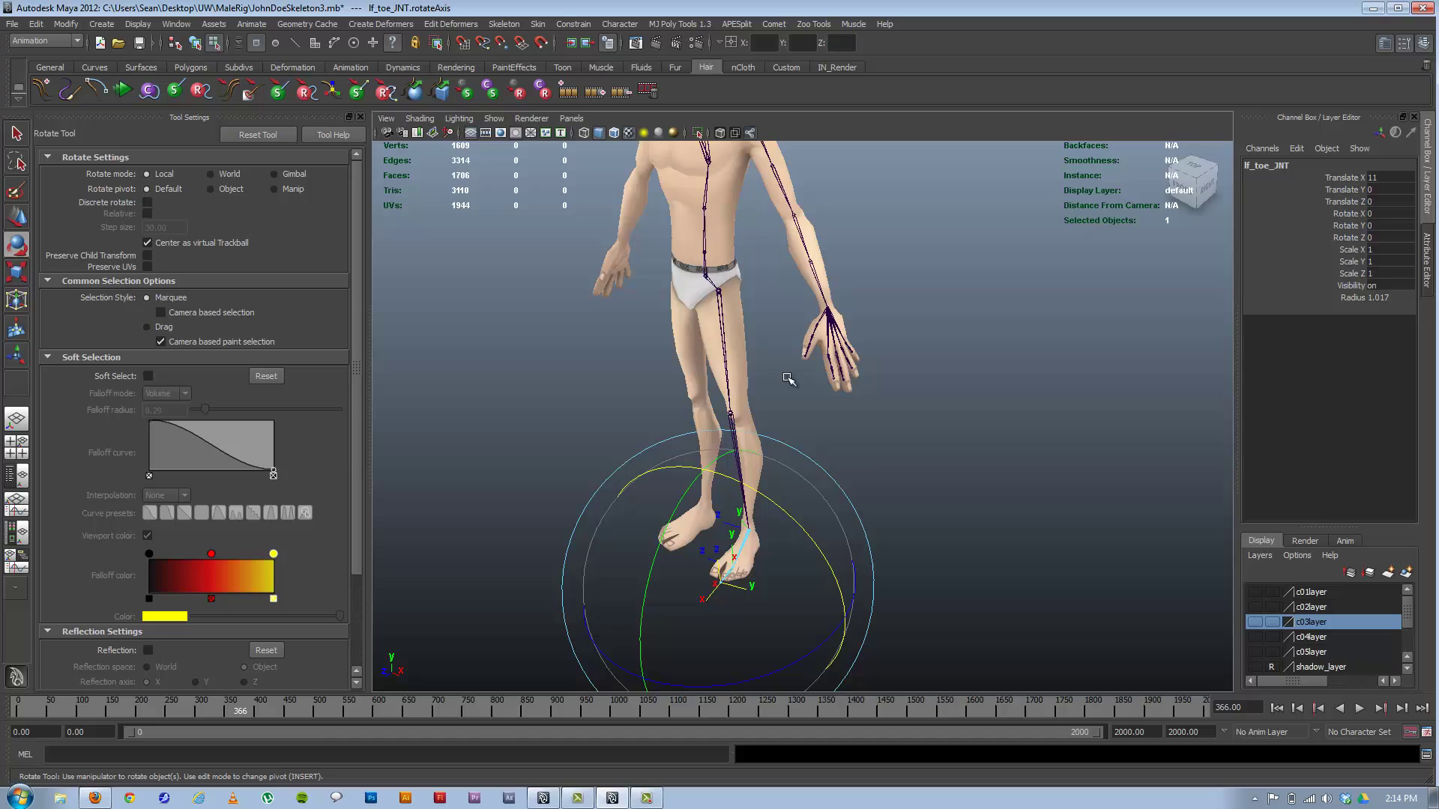
{"action": "left_click_drag", "start_coordinate": [787, 380], "coordinate": [740, 360], "text": "alt"}
{"action": "right_click_drag", "start_coordinate": [697, 315], "coordinate": [853, 361], "text": "alt"}
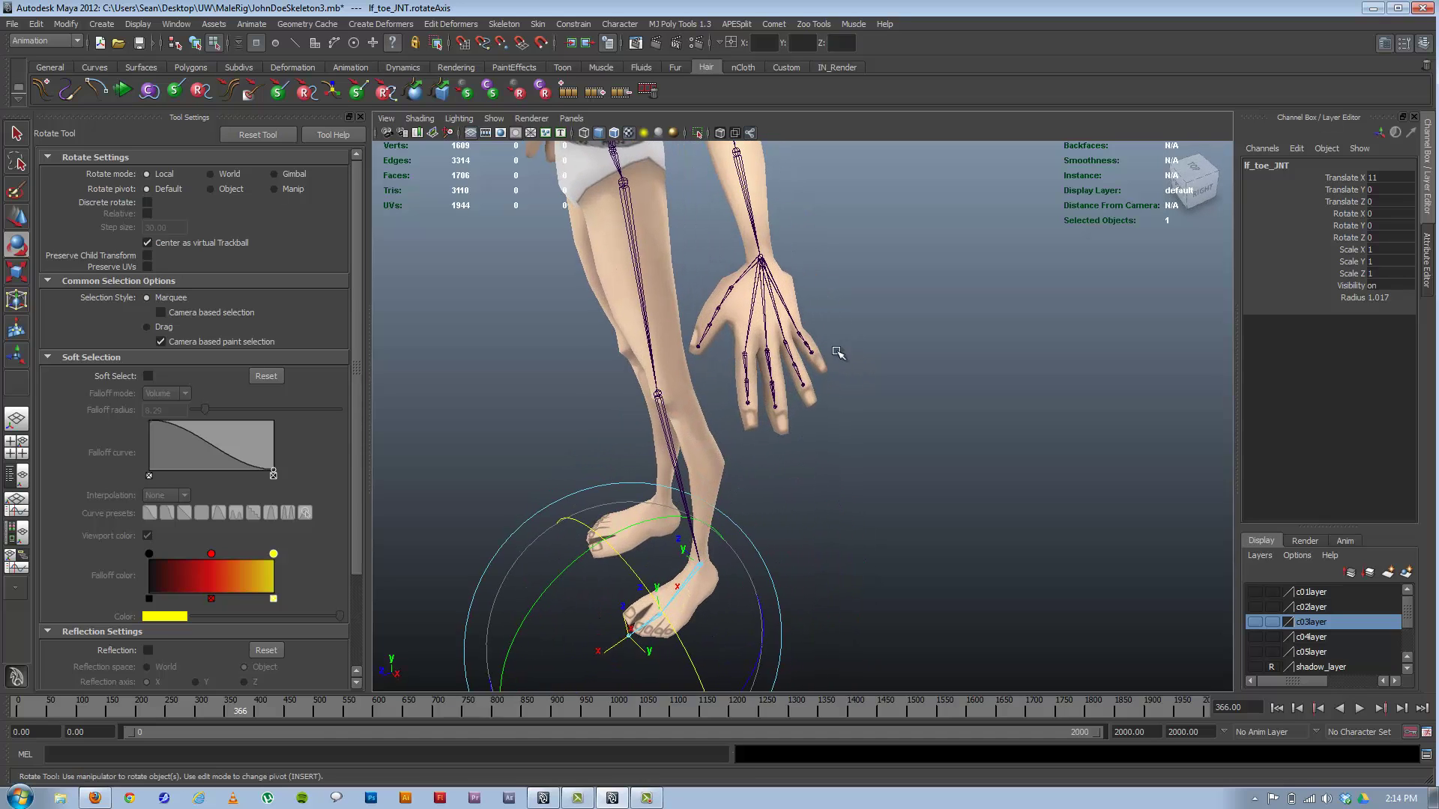
{"action": "middle_click_drag", "start_coordinate": [689, 203], "coordinate": [743, 401], "text": "alt"}
{"action": "right_click_drag", "start_coordinate": [731, 393], "coordinate": [787, 385], "text": "alt"}
{"action": "left_click_drag", "start_coordinate": [787, 385], "coordinate": [793, 352], "text": "alt"}
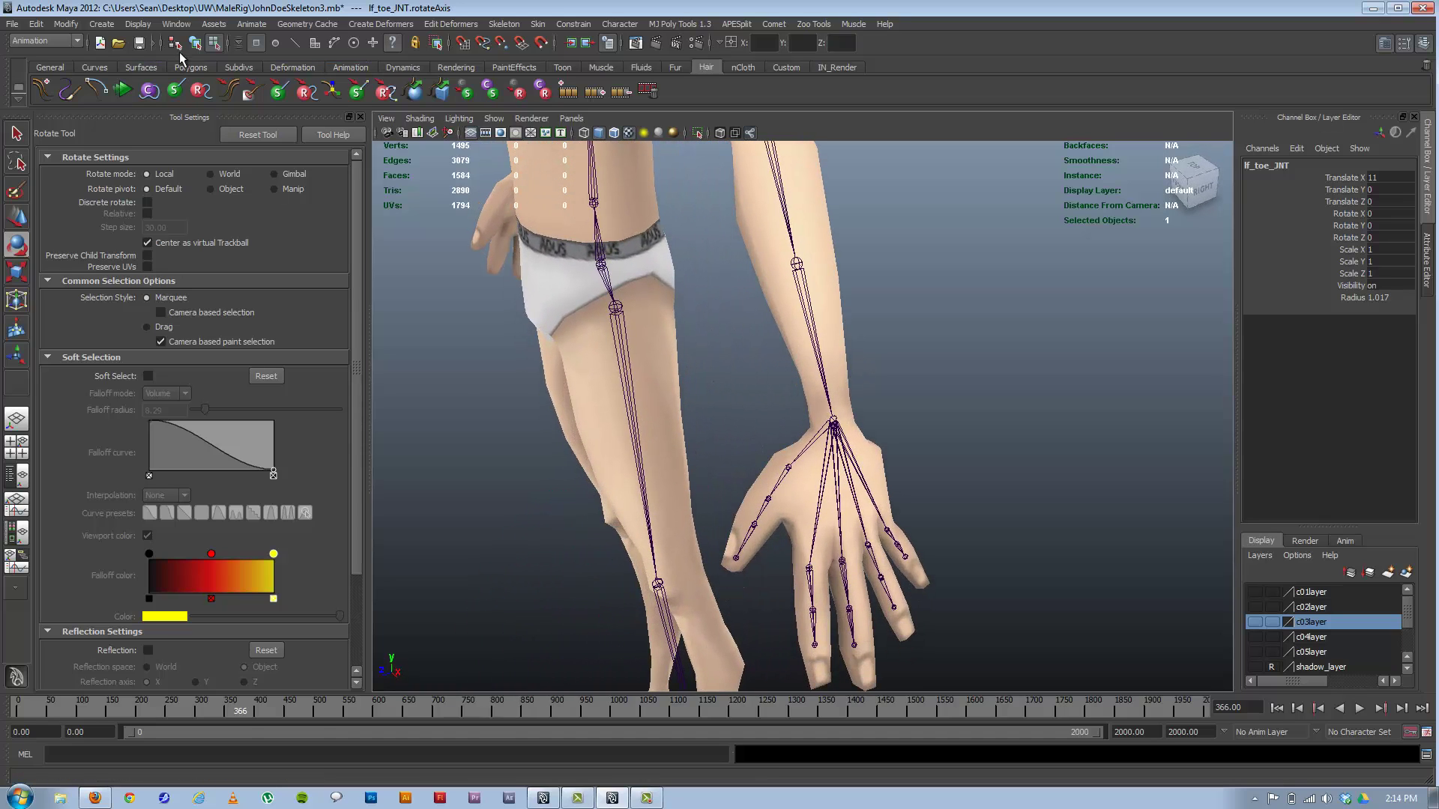
{"action": "left_click", "coordinate": [794, 239]}
{"action": "key", "text": "F8"}
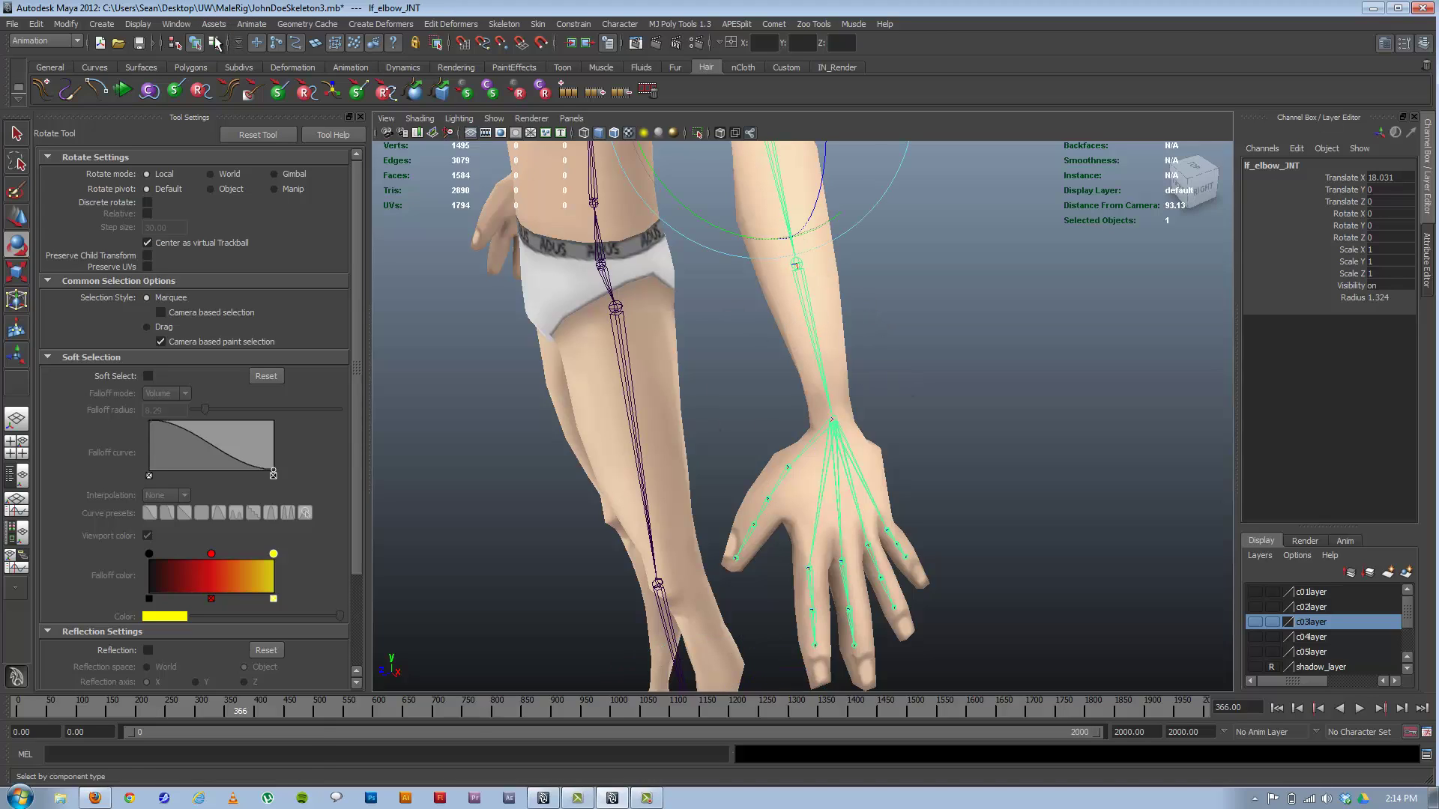
{"action": "middle_click_drag", "start_coordinate": [826, 286], "coordinate": [837, 322], "text": "alt"}
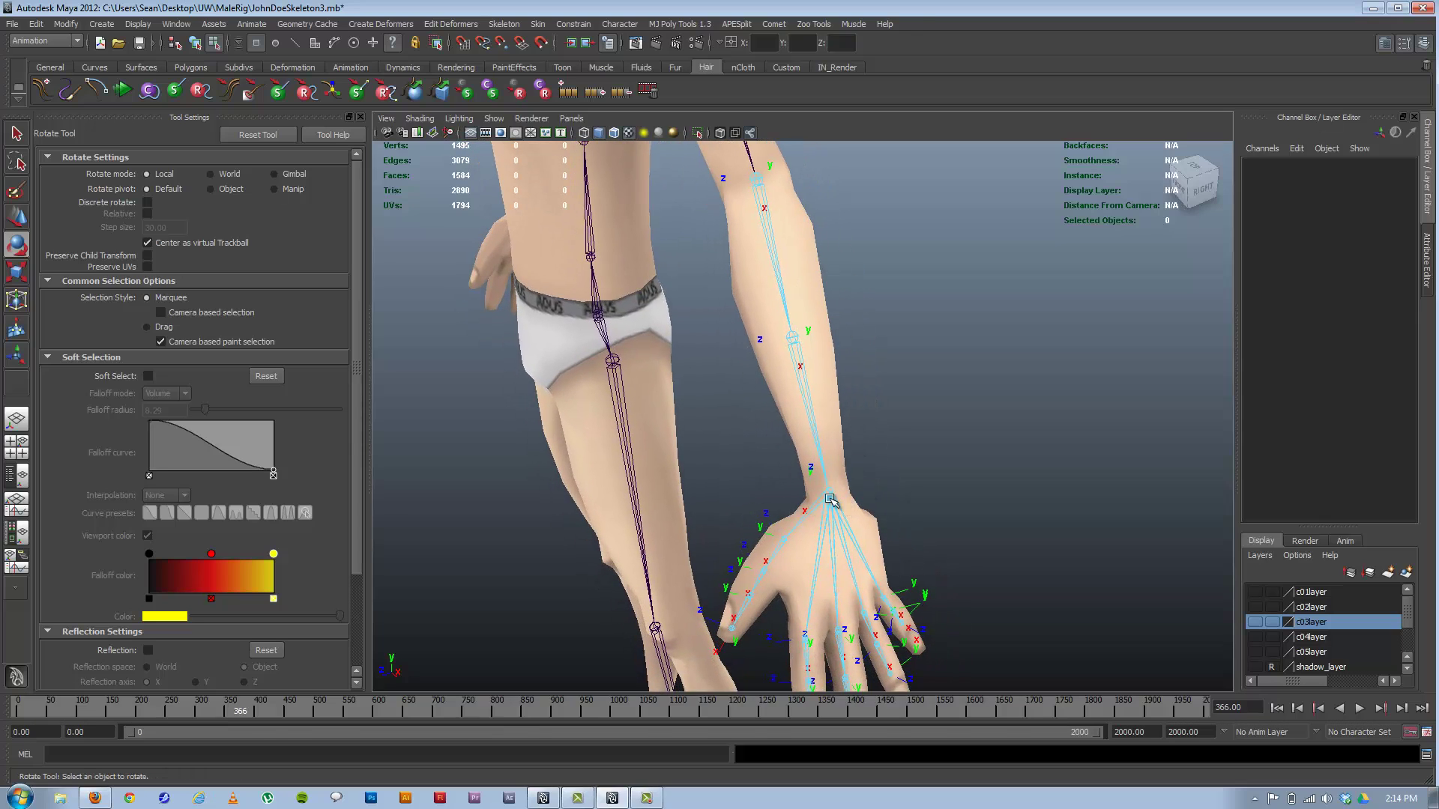
Deselect the left hand's local rotation axis and turn on X-Ray shading to expose the wrist and forearm joints
{"action": "left_click", "coordinate": [830, 496]}
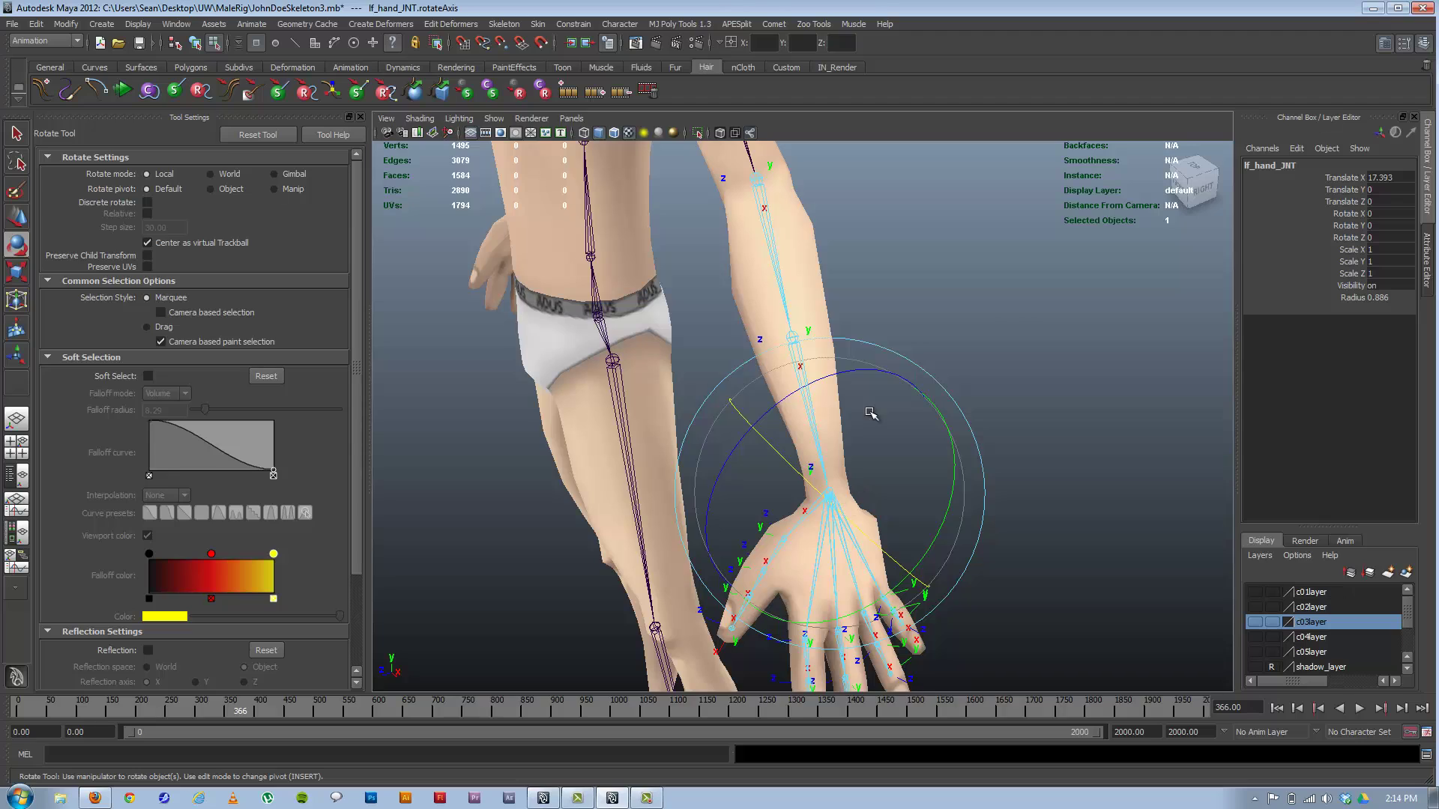
{"action": "left_click", "coordinate": [910, 427]}
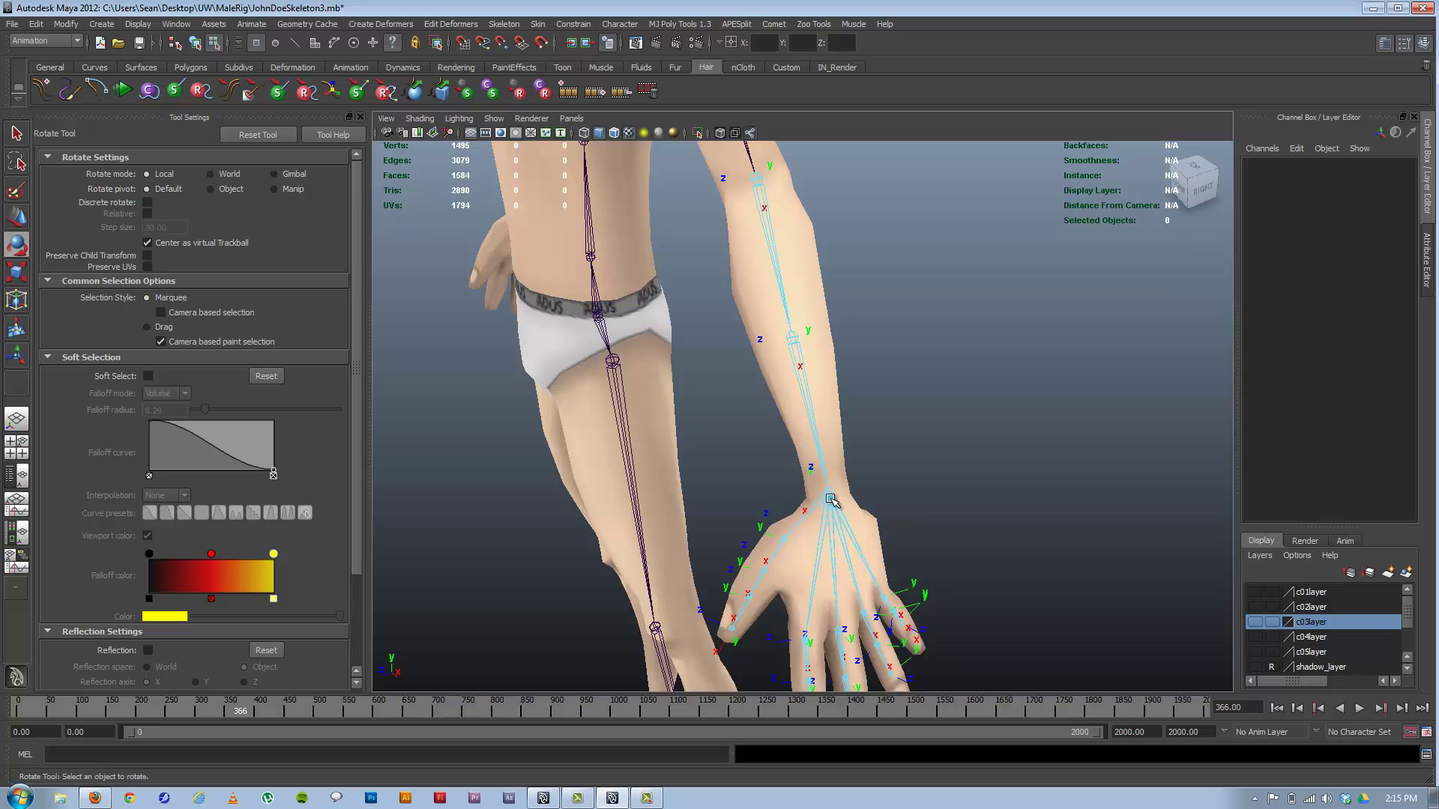
{"action": "left_click_drag", "start_coordinate": [819, 485], "coordinate": [781, 453], "text": "alt"}
{"action": "left_click", "coordinate": [419, 119]}
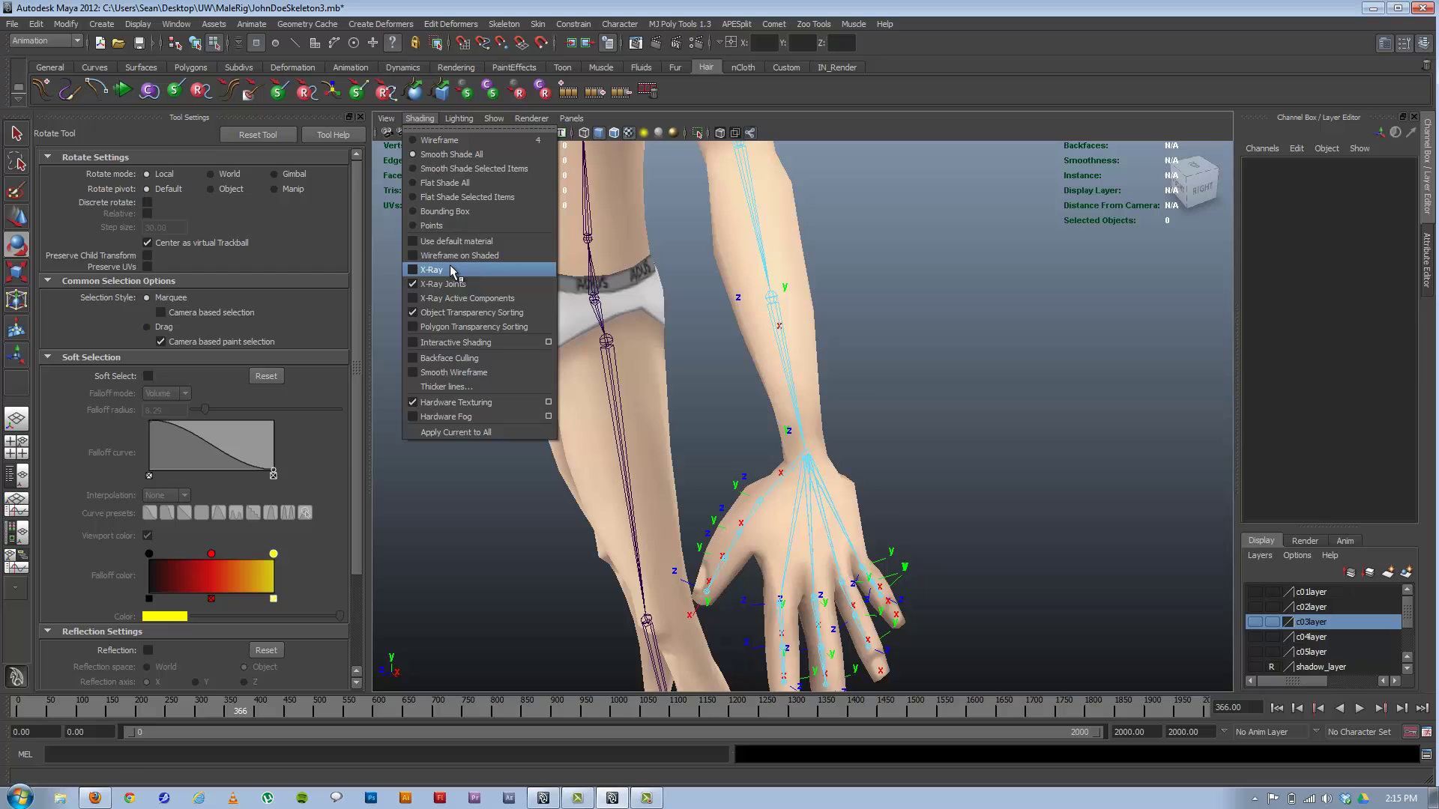
{"action": "left_click", "coordinate": [453, 270]}
{"action": "right_click_drag", "start_coordinate": [722, 411], "coordinate": [835, 472], "text": "alt"}
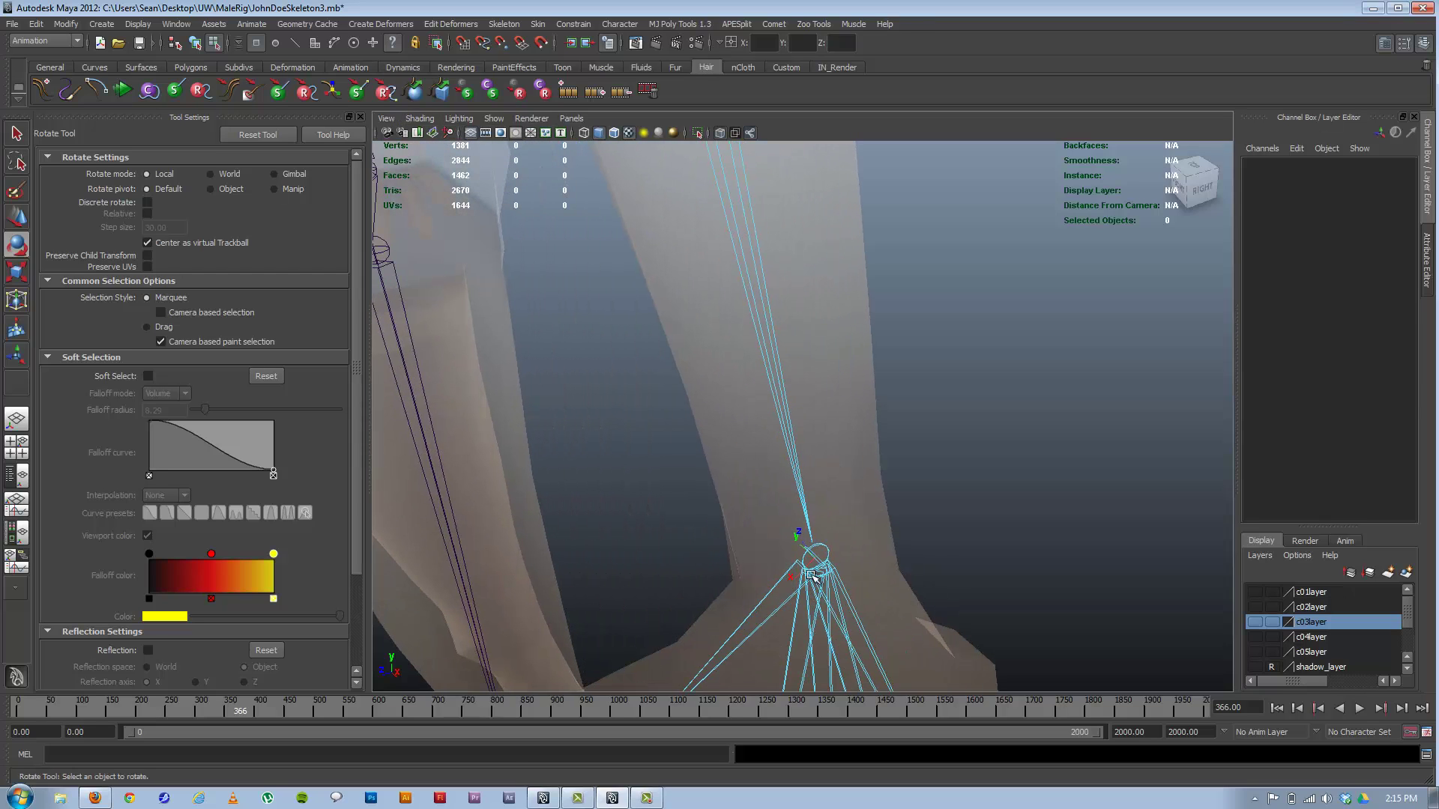
{"action": "right_click_drag", "start_coordinate": [786, 554], "coordinate": [805, 536], "text": "alt"}
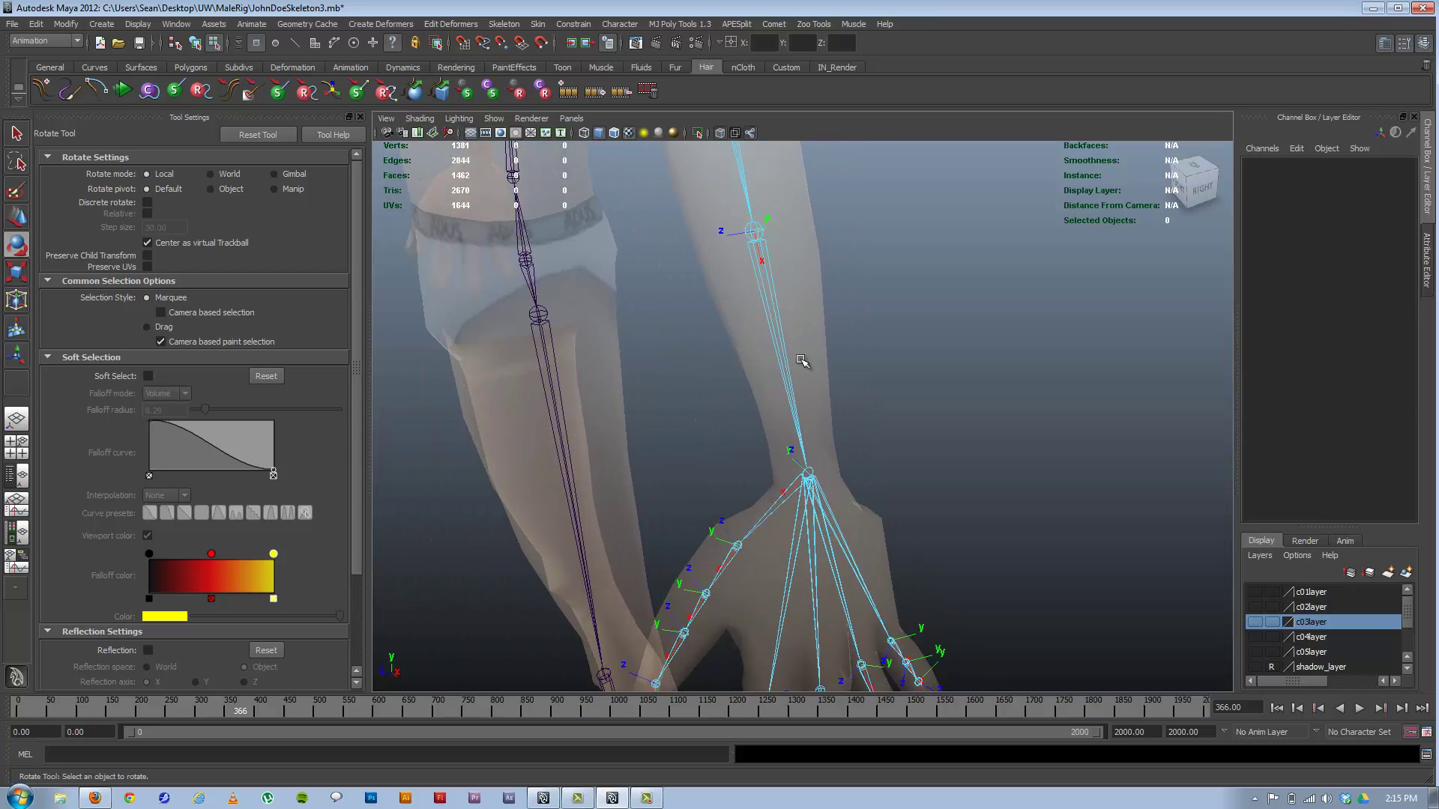
Try turning the left forearm's local rotation axis about X, compare it with the hand's axis, and undo the turn
{"action": "left_click", "coordinate": [808, 477]}
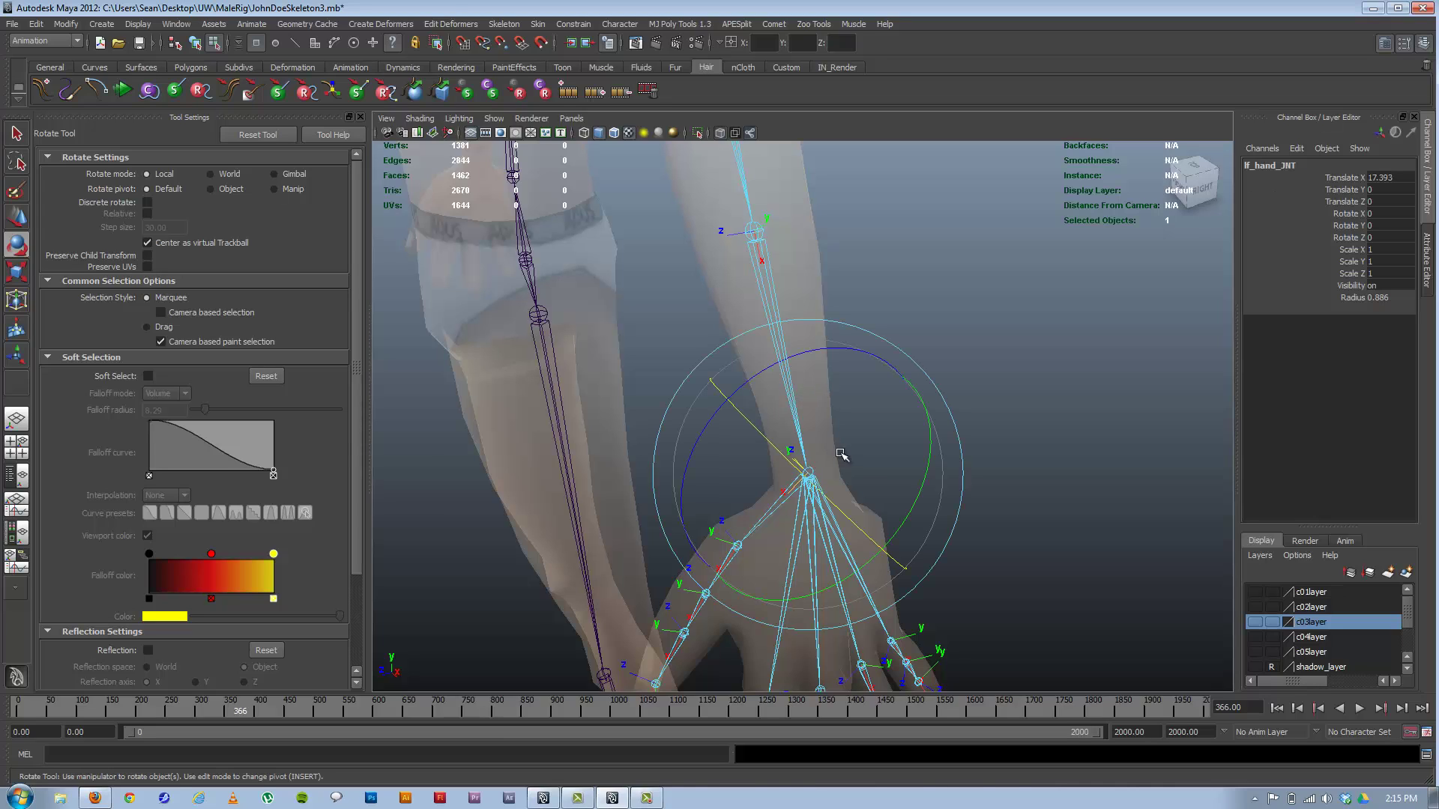
{"action": "left_click", "coordinate": [755, 231]}
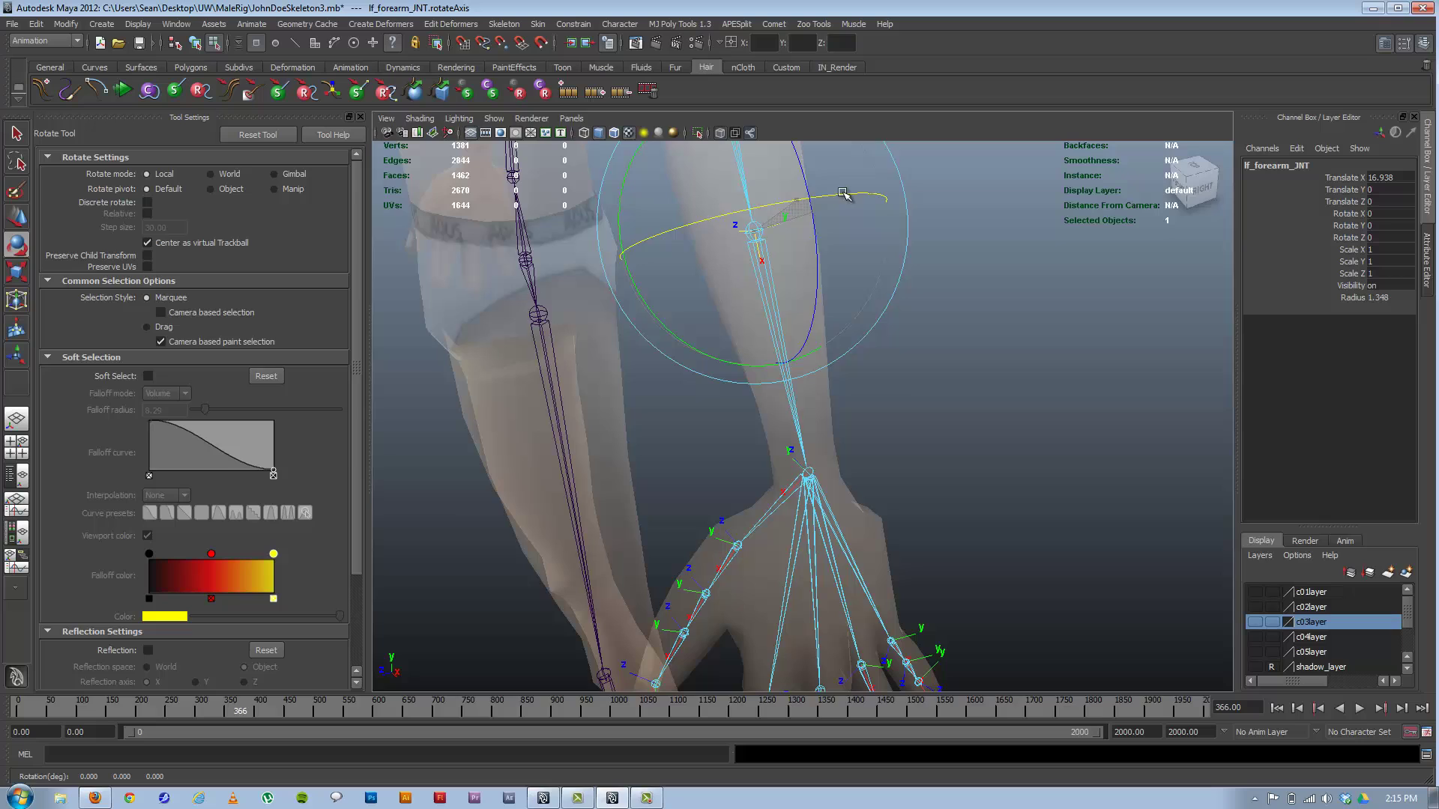
{"action": "left_click_drag", "start_coordinate": [843, 194], "coordinate": [696, 222]}
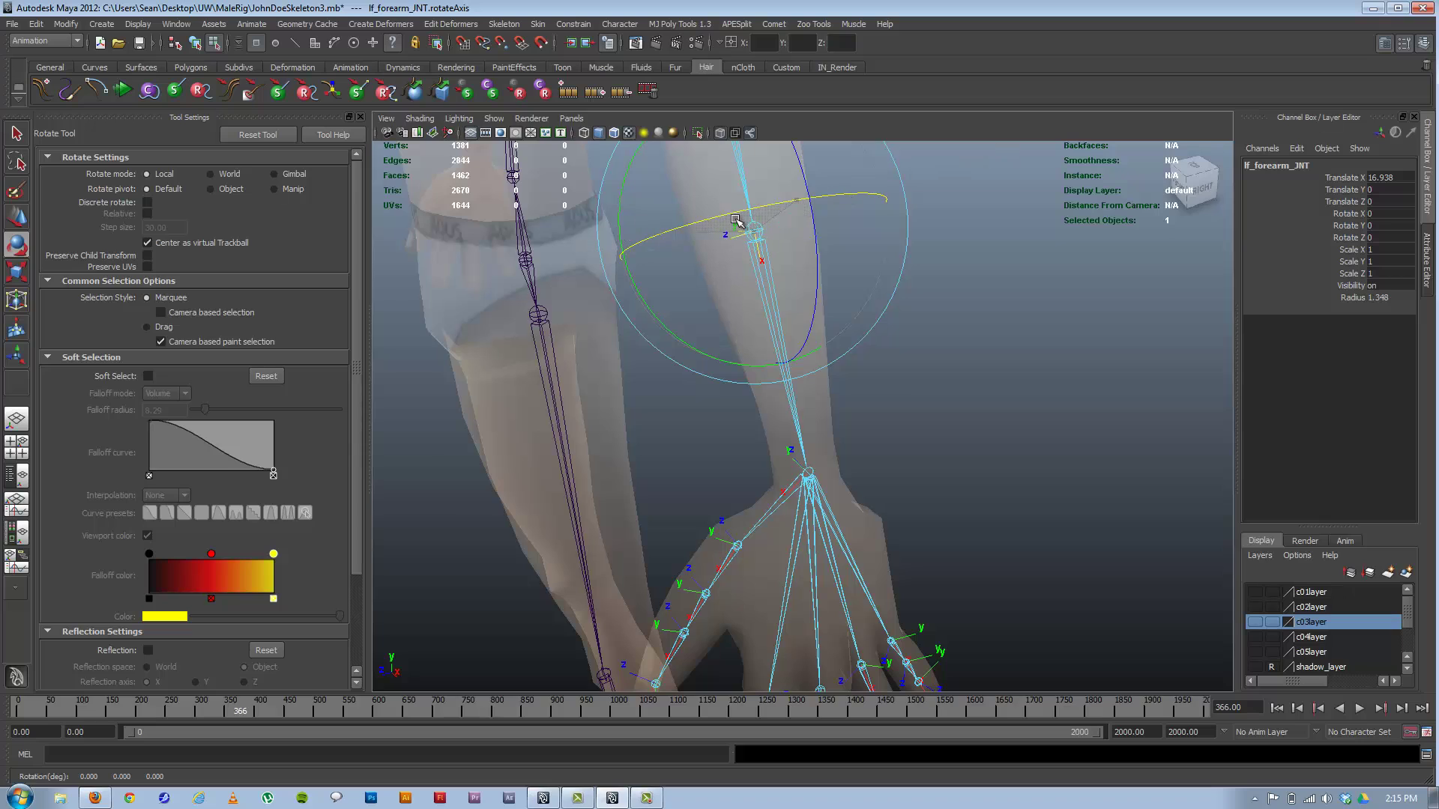
{"action": "left_click", "coordinate": [807, 478]}
{"action": "left_click", "coordinate": [810, 476]}
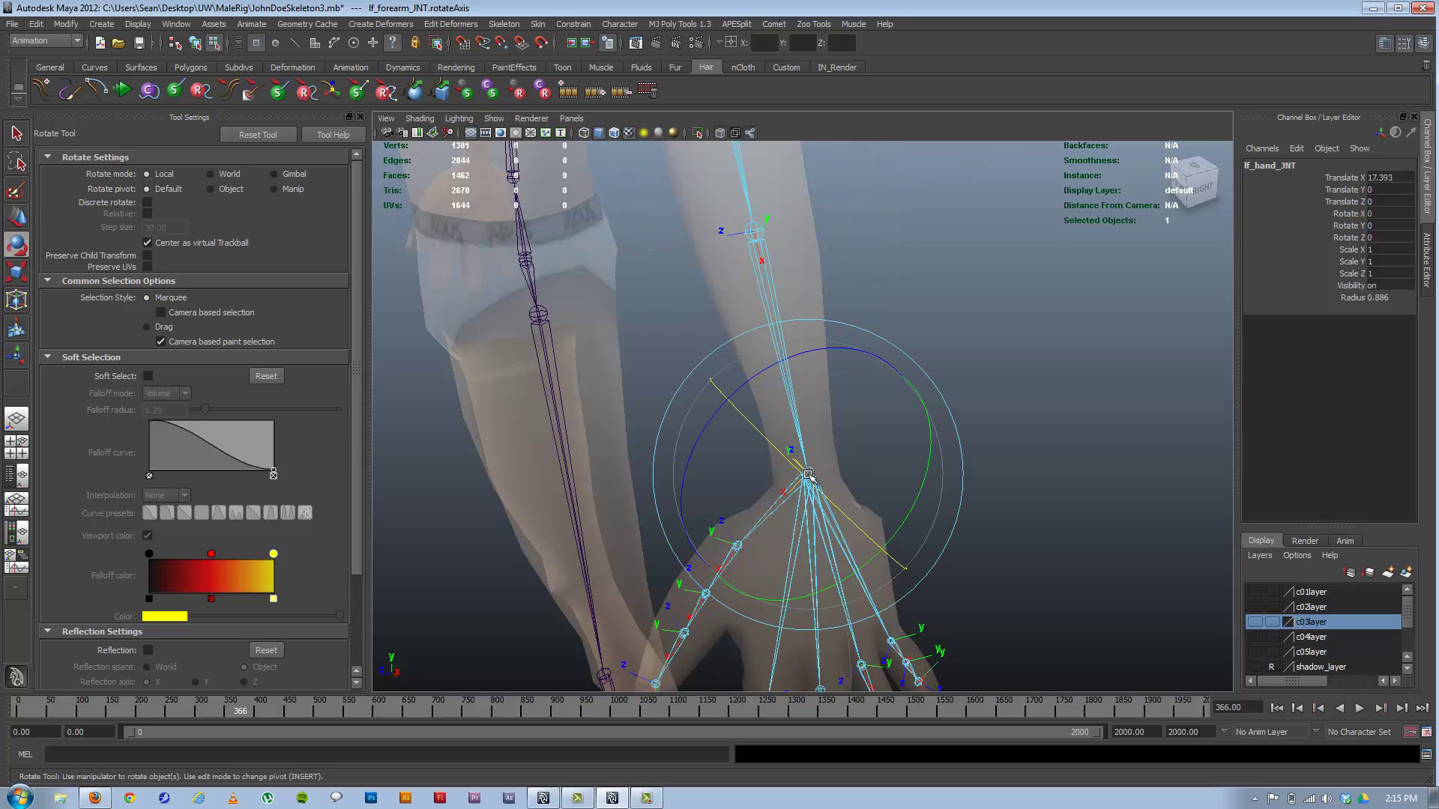
{"action": "key", "text": "ctrl+z"}
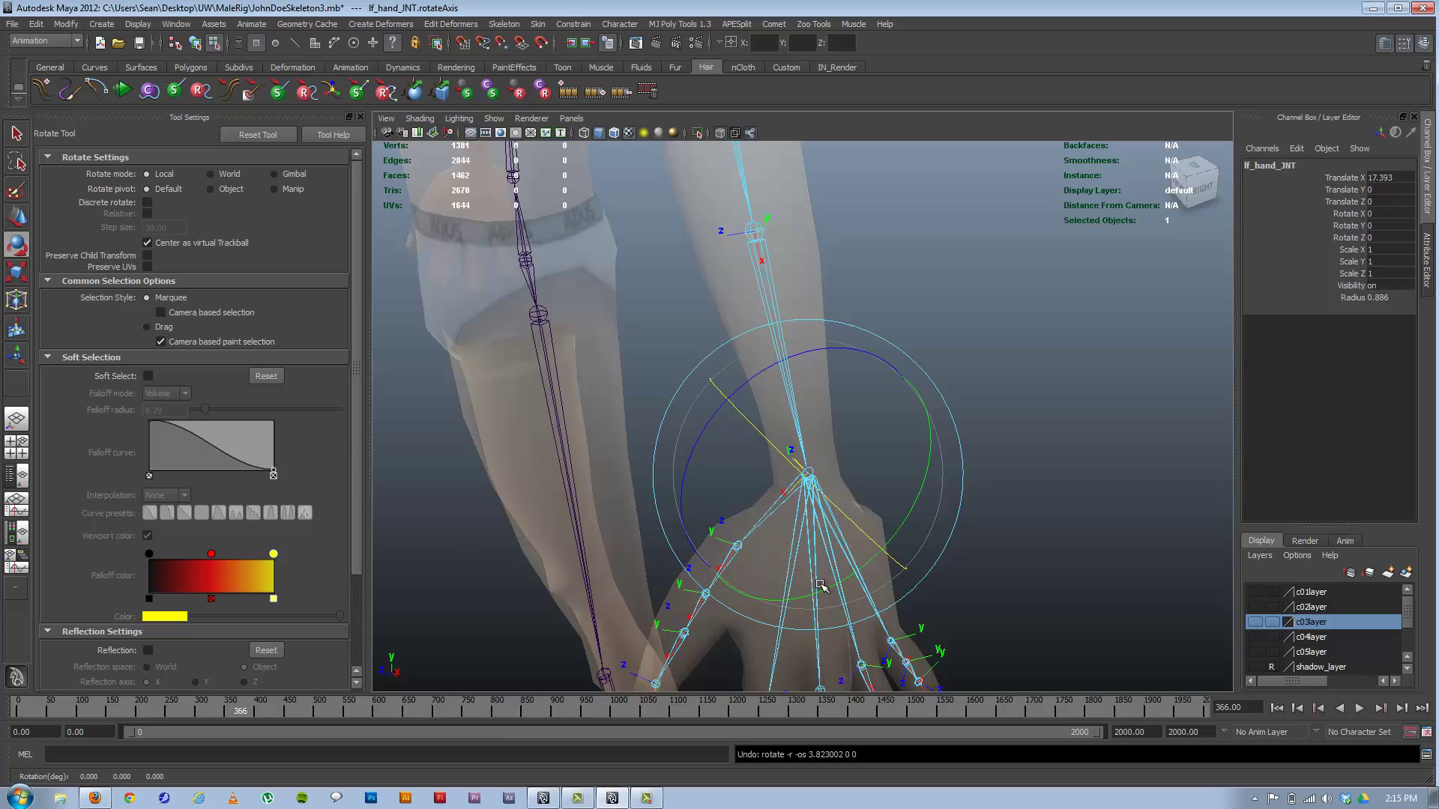
Rotate the left hand's local rotation axis about X to match the forearm's axis, and compare the two
{"action": "left_click_drag", "start_coordinate": [667, 532], "coordinate": [833, 602]}
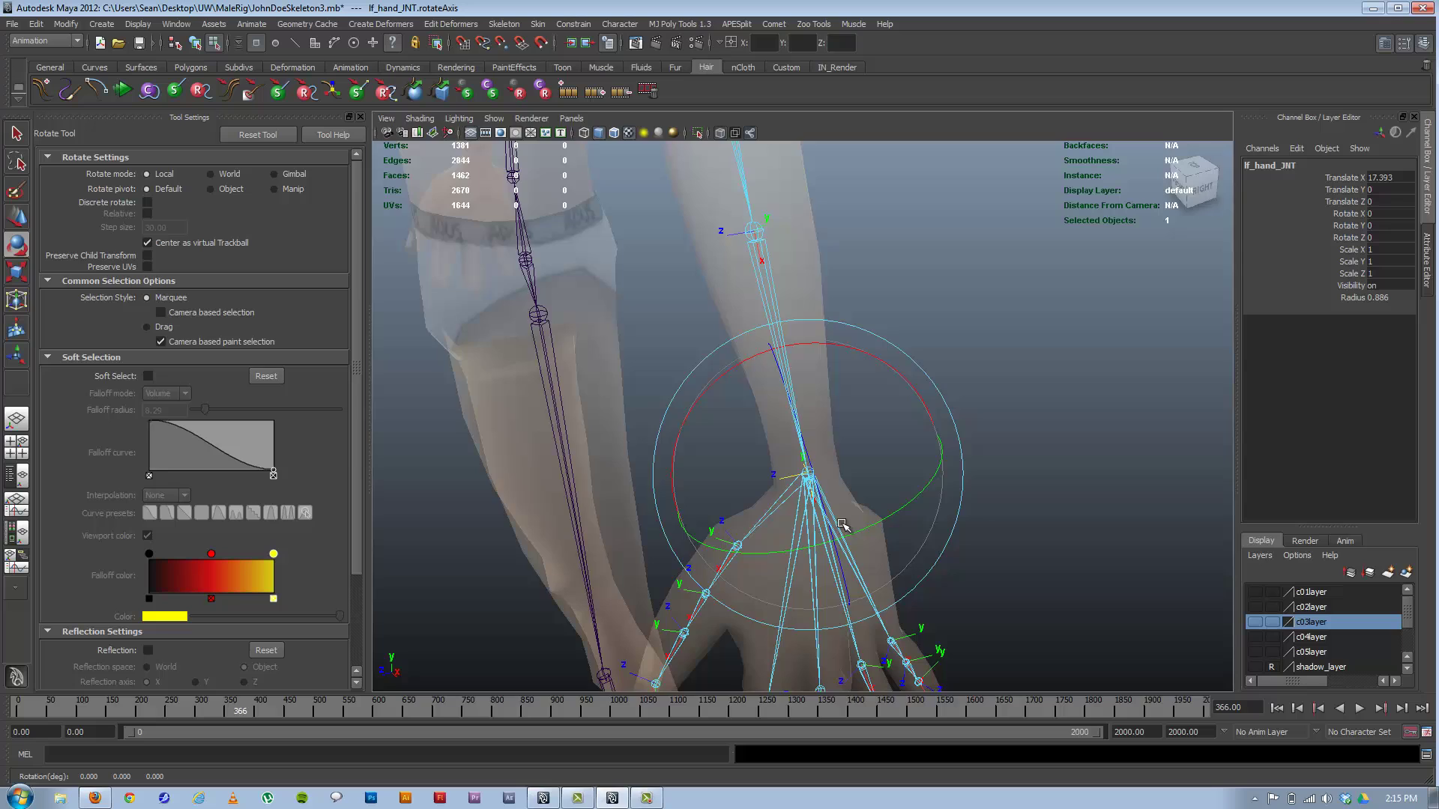
{"action": "left_click_drag", "start_coordinate": [850, 524], "coordinate": [895, 324], "text": "alt"}
{"action": "middle_click_drag", "start_coordinate": [1109, 158], "coordinate": [867, 292], "text": "alt"}
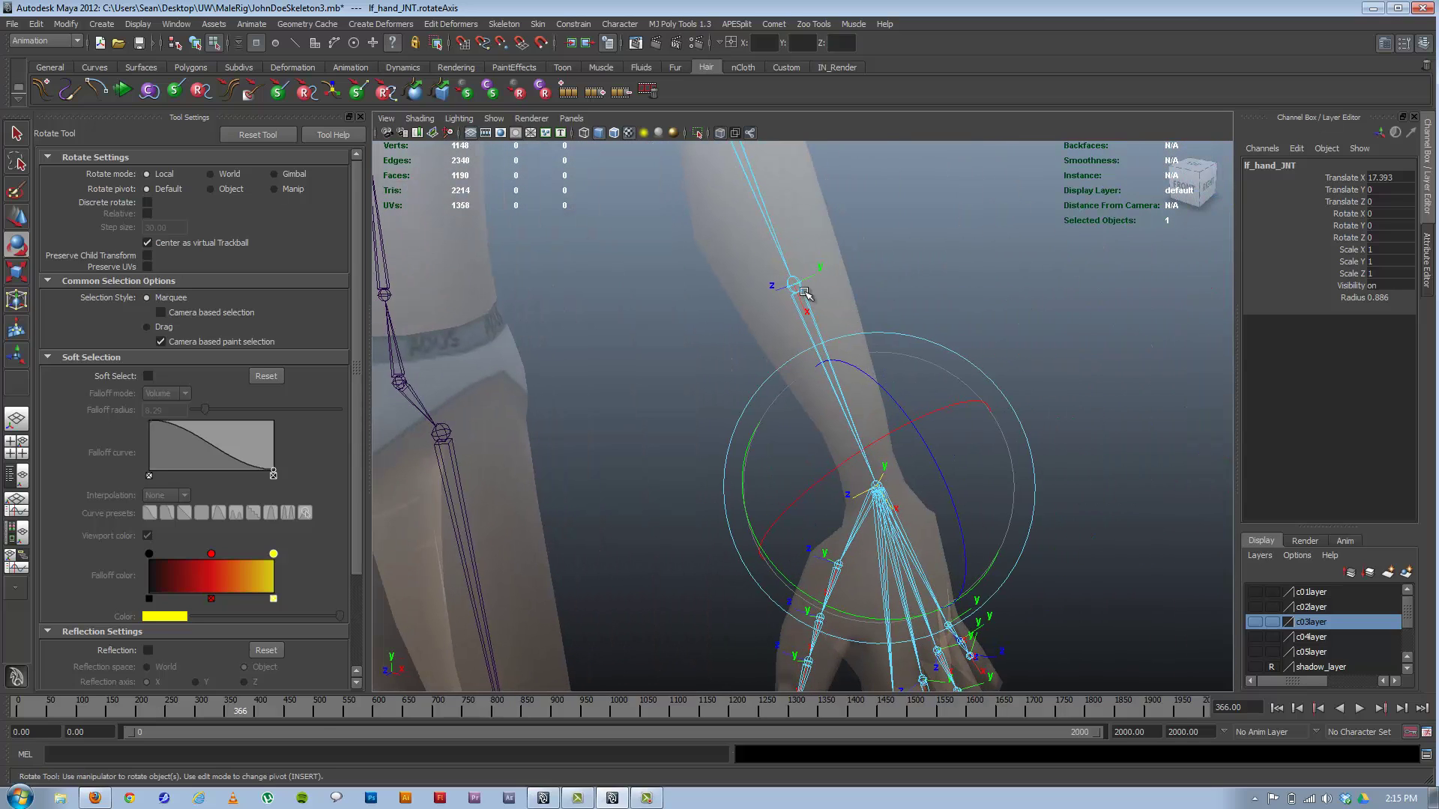
{"action": "left_click_drag", "start_coordinate": [893, 320], "coordinate": [819, 380], "text": "alt"}
{"action": "right_click_drag", "start_coordinate": [819, 380], "coordinate": [847, 427], "text": "alt"}
{"action": "middle_click_drag", "start_coordinate": [897, 399], "coordinate": [758, 465], "text": "alt"}
Return to object mode, unparent the thumb, index, middle, ring and pinky chains from the left hand joint, and delete that joint
{"action": "left_click", "coordinate": [198, 44]}
{"action": "middle_click_drag", "start_coordinate": [738, 518], "coordinate": [799, 478], "text": "alt"}
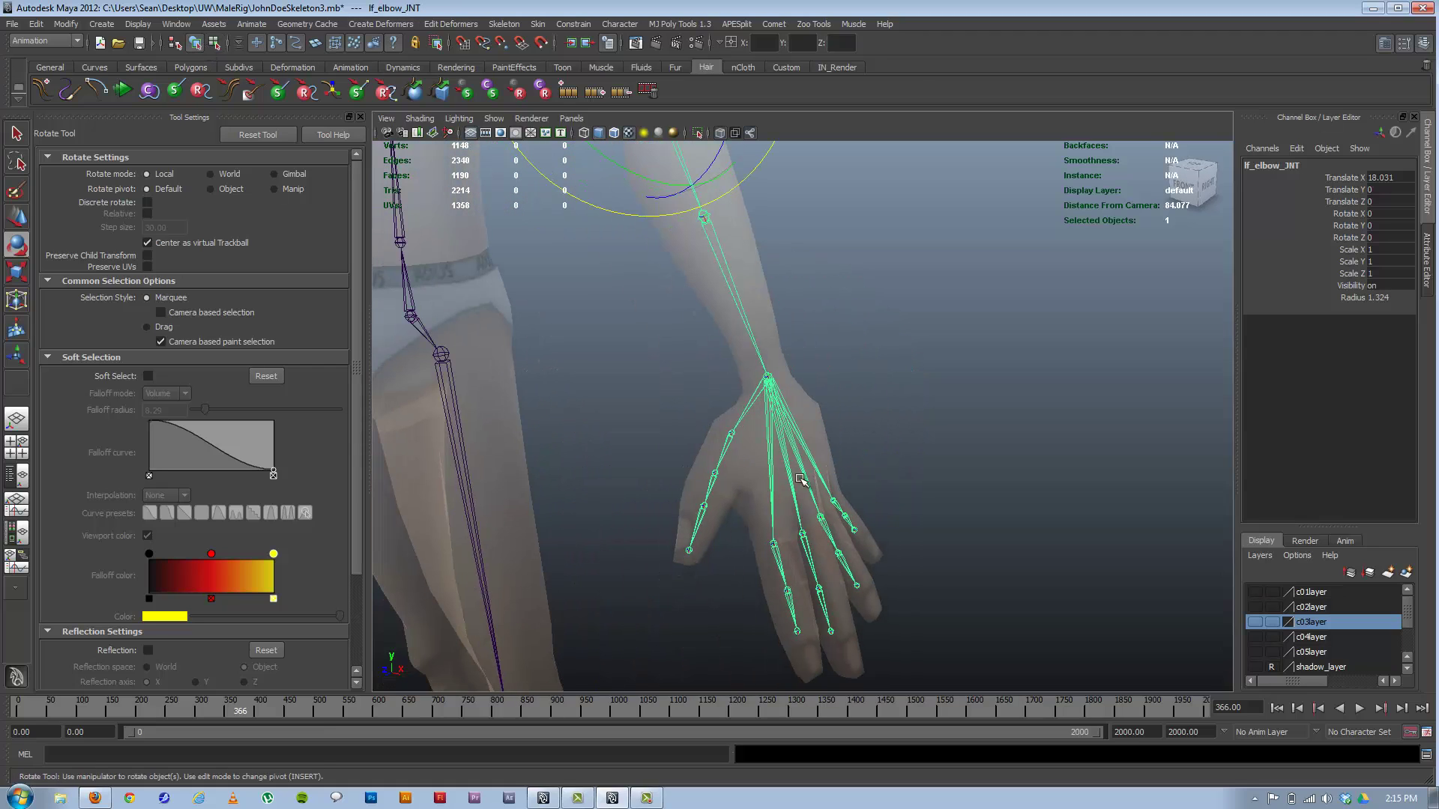
{"action": "left_click", "coordinate": [734, 433]}
{"action": "key", "text": "q"}
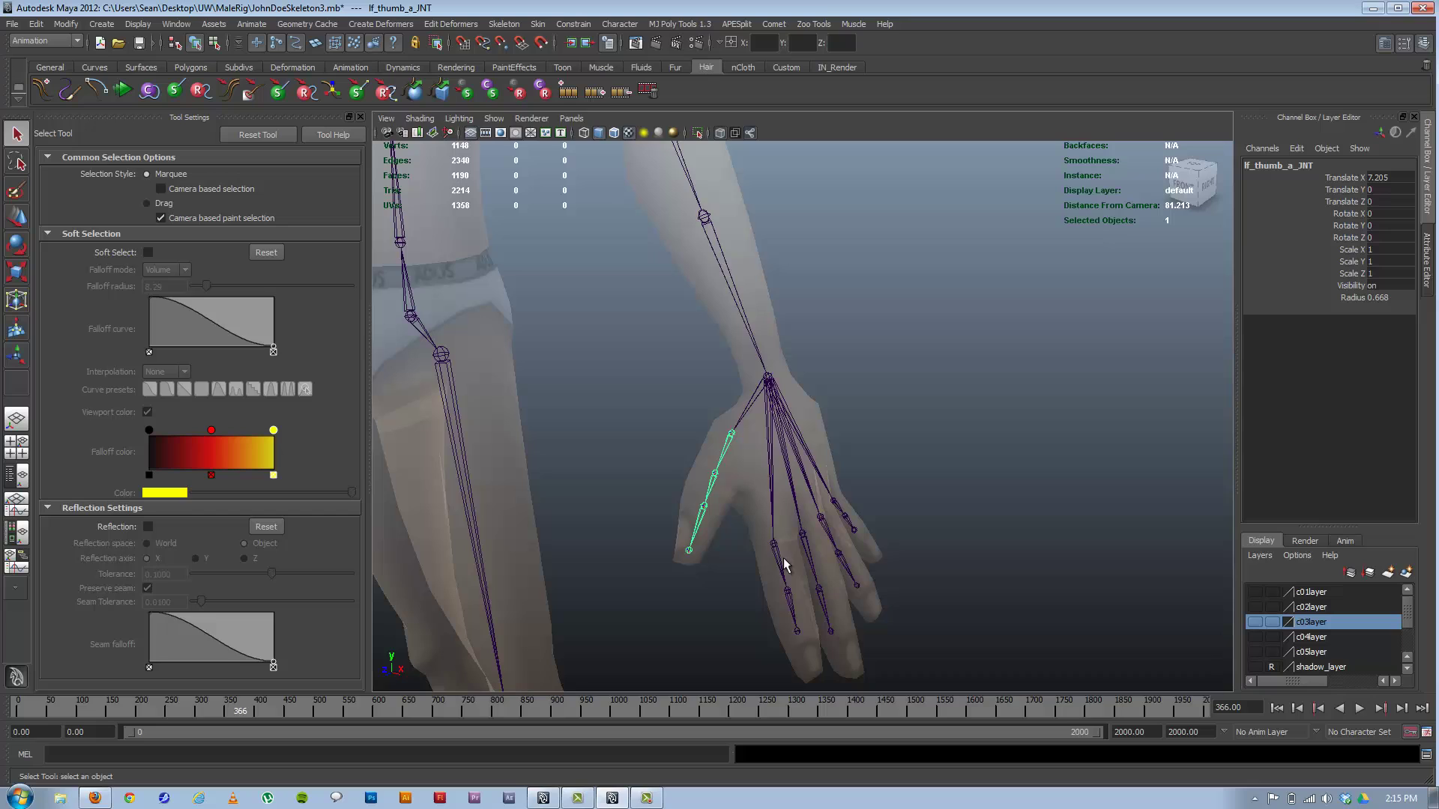
{"action": "left_click", "coordinate": [799, 556], "text": "shift"}
{"action": "left_click", "coordinate": [809, 563], "text": "shift"}
{"action": "left_click", "coordinate": [838, 553], "text": "shift"}
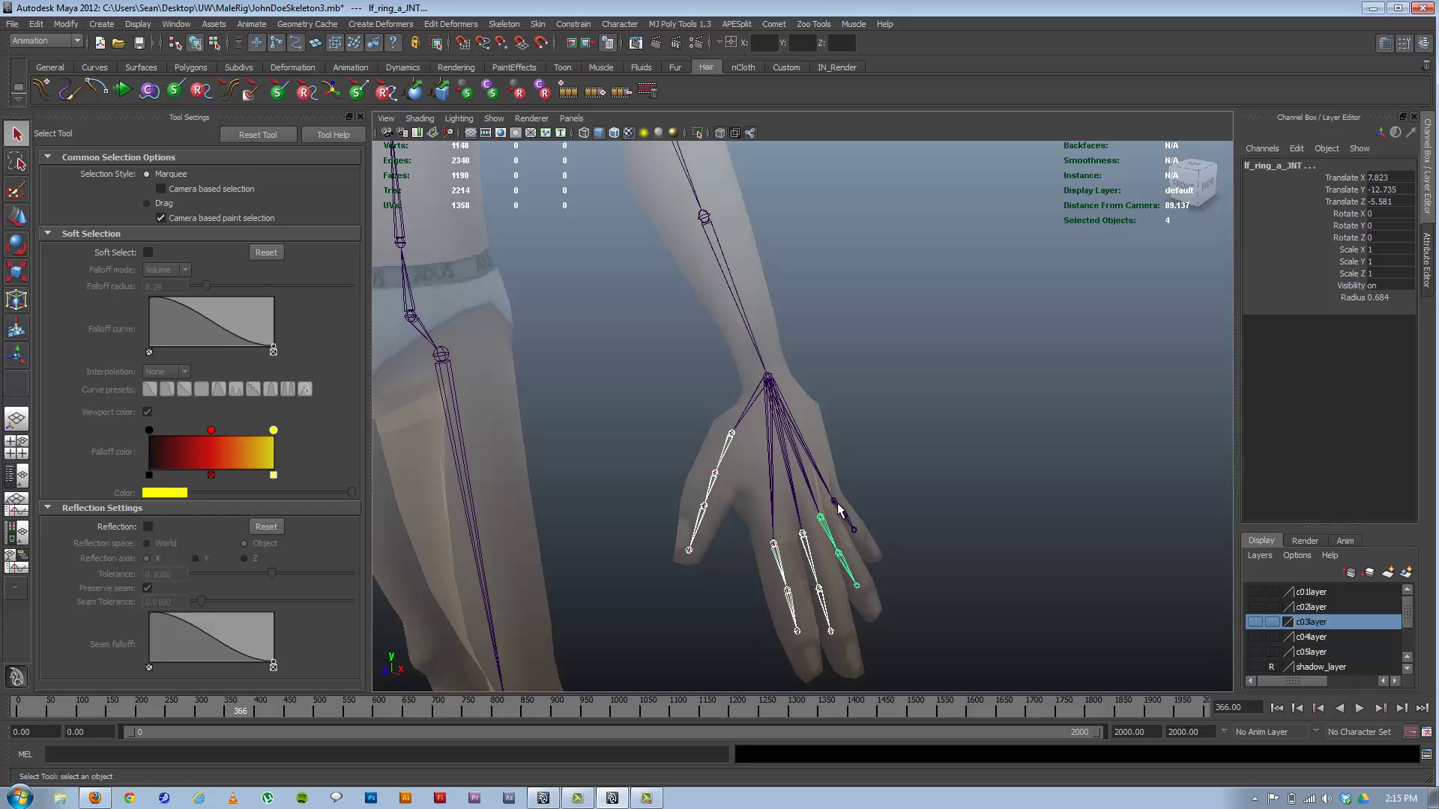
{"action": "left_click", "coordinate": [845, 517], "text": "shift"}
{"action": "key", "text": "shift+p"}
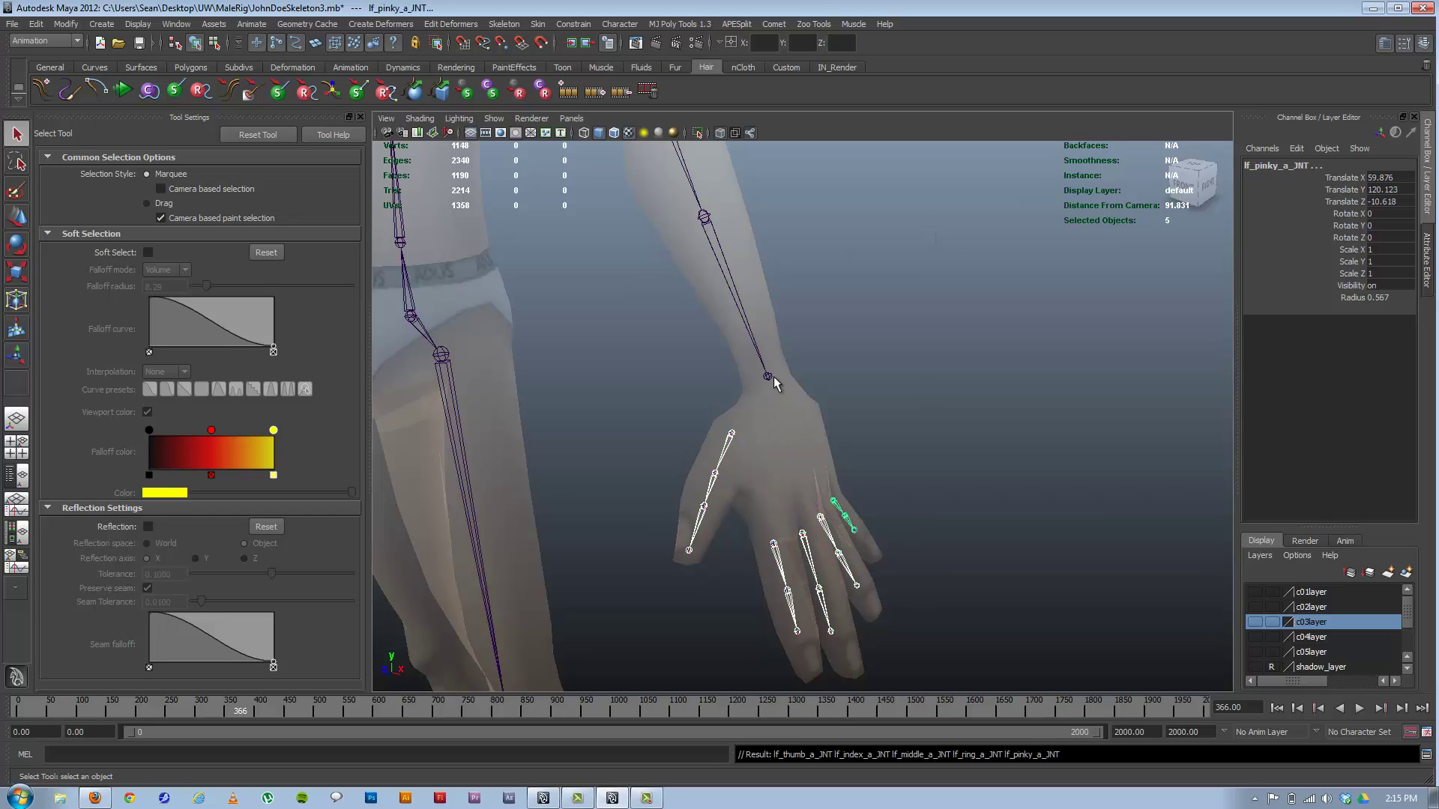
{"action": "left_click", "coordinate": [768, 375]}
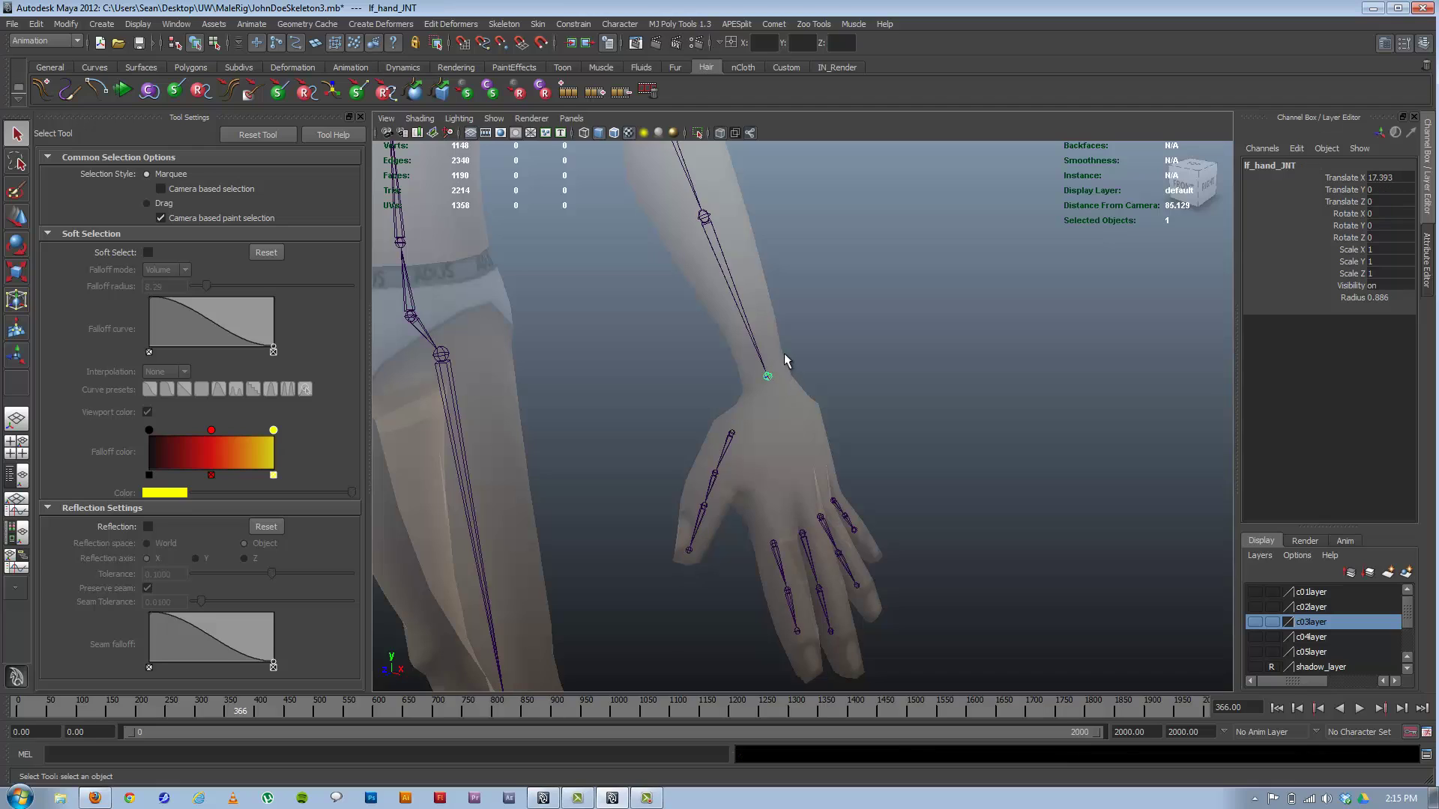
{"action": "key", "text": "Delete"}
Duplicate the left forearm joint, move the copy along its X axis to the wrist, and parent it to the forearm joint
{"action": "left_click", "coordinate": [704, 218]}
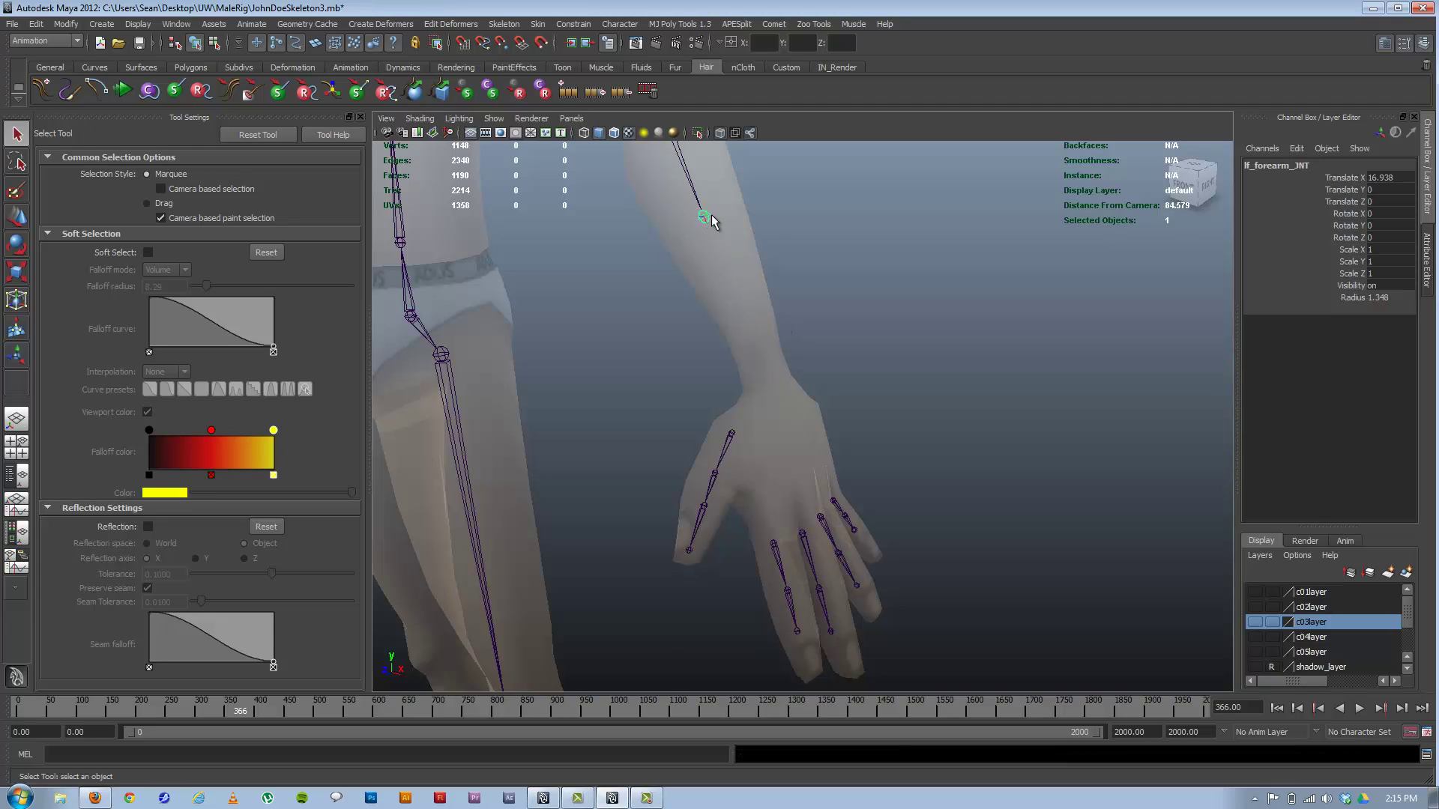
{"action": "key", "text": "ctrl+d"}
{"action": "key", "text": "w"}
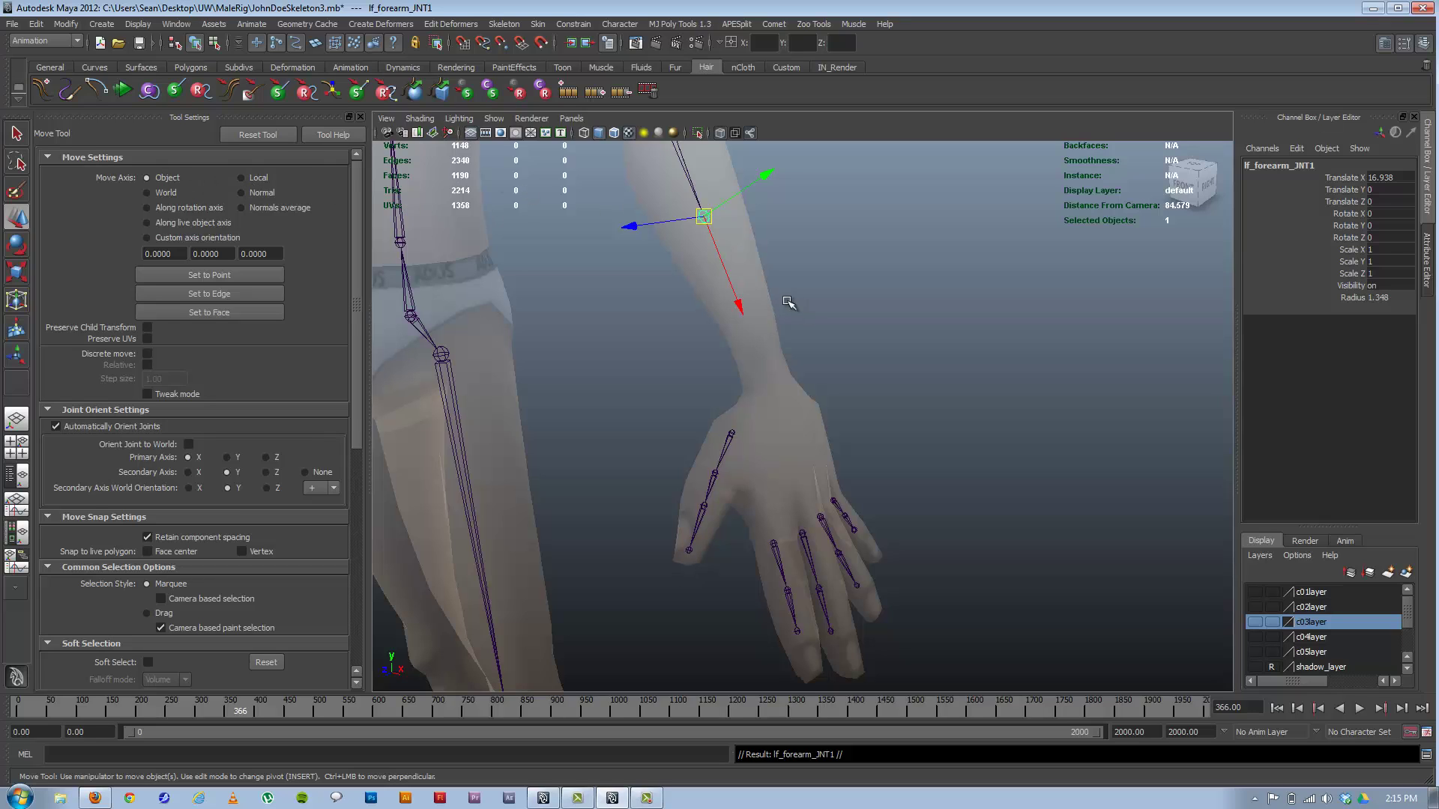
{"action": "left_click_drag", "start_coordinate": [741, 307], "coordinate": [807, 478]}
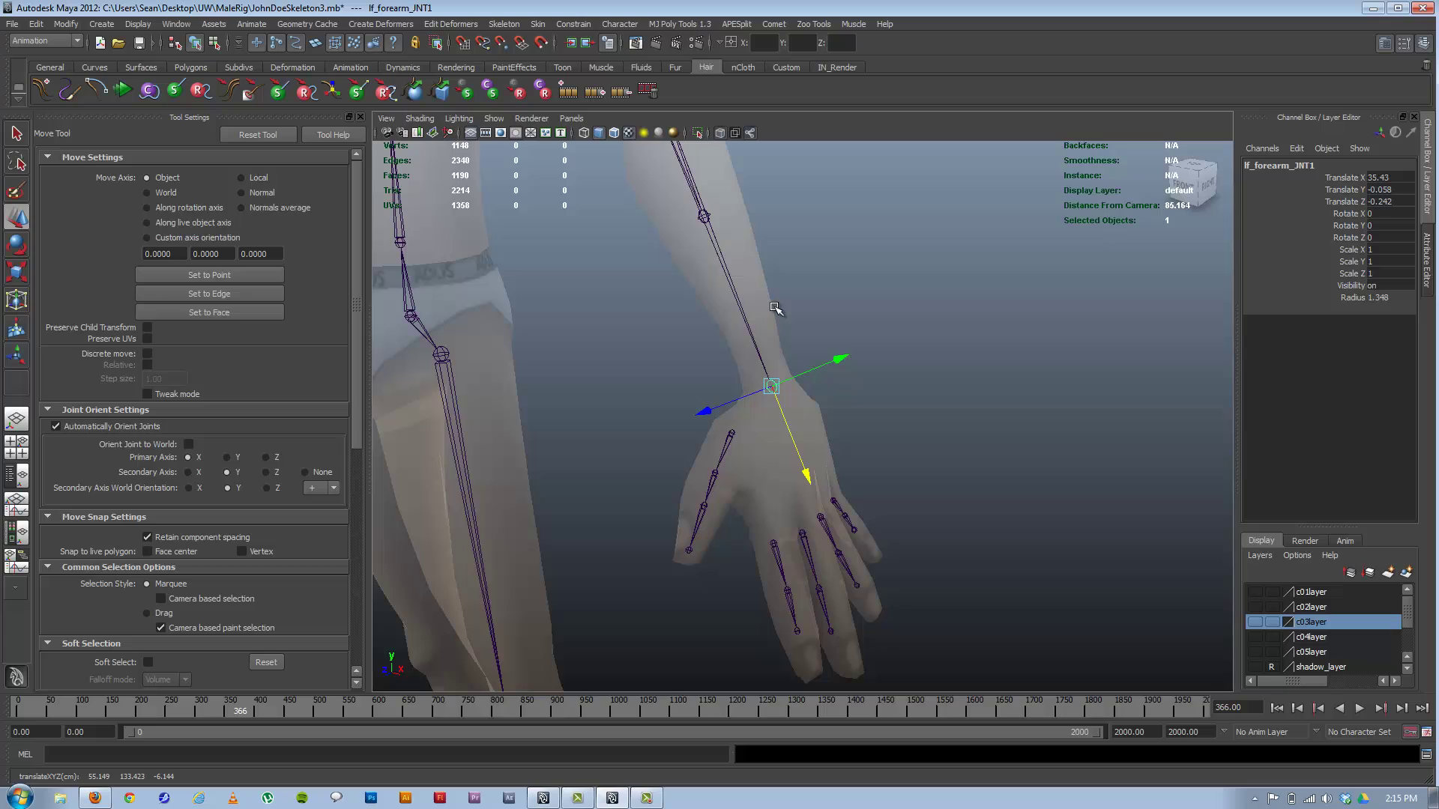
{"action": "left_click", "coordinate": [702, 219], "text": "shift"}
{"action": "key", "text": "p"}
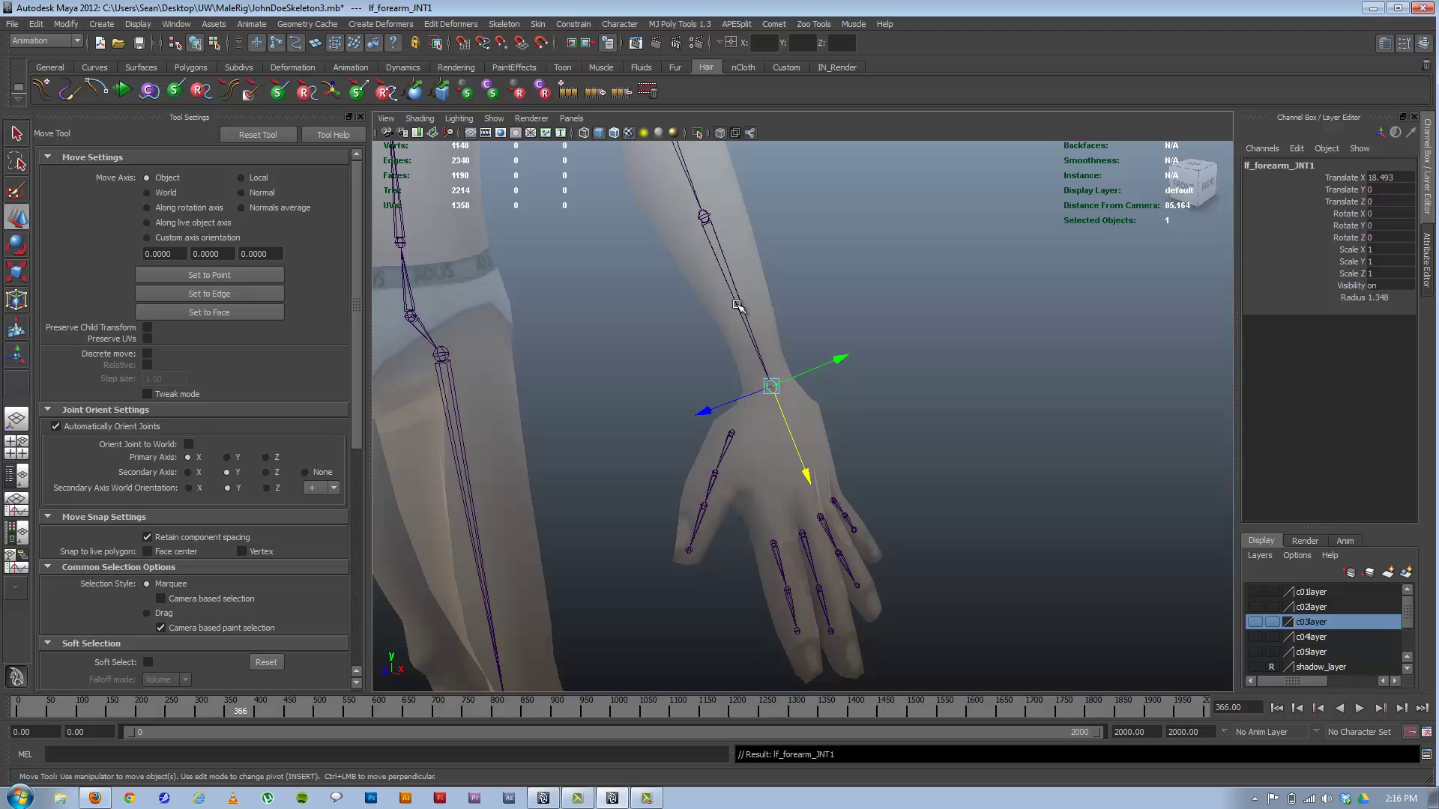
Parent the thumb, index, middle, ring and pinky chains to the new left wrist joint
{"action": "mouse_move", "coordinate": [752, 436]}
{"action": "left_mouse_down", "text": "alt"}
{"action": "mouse_move", "coordinate": [716, 437]}
{"action": "mouse_move", "coordinate": [741, 456]}
{"action": "left_mouse_up", "text": "alt"}
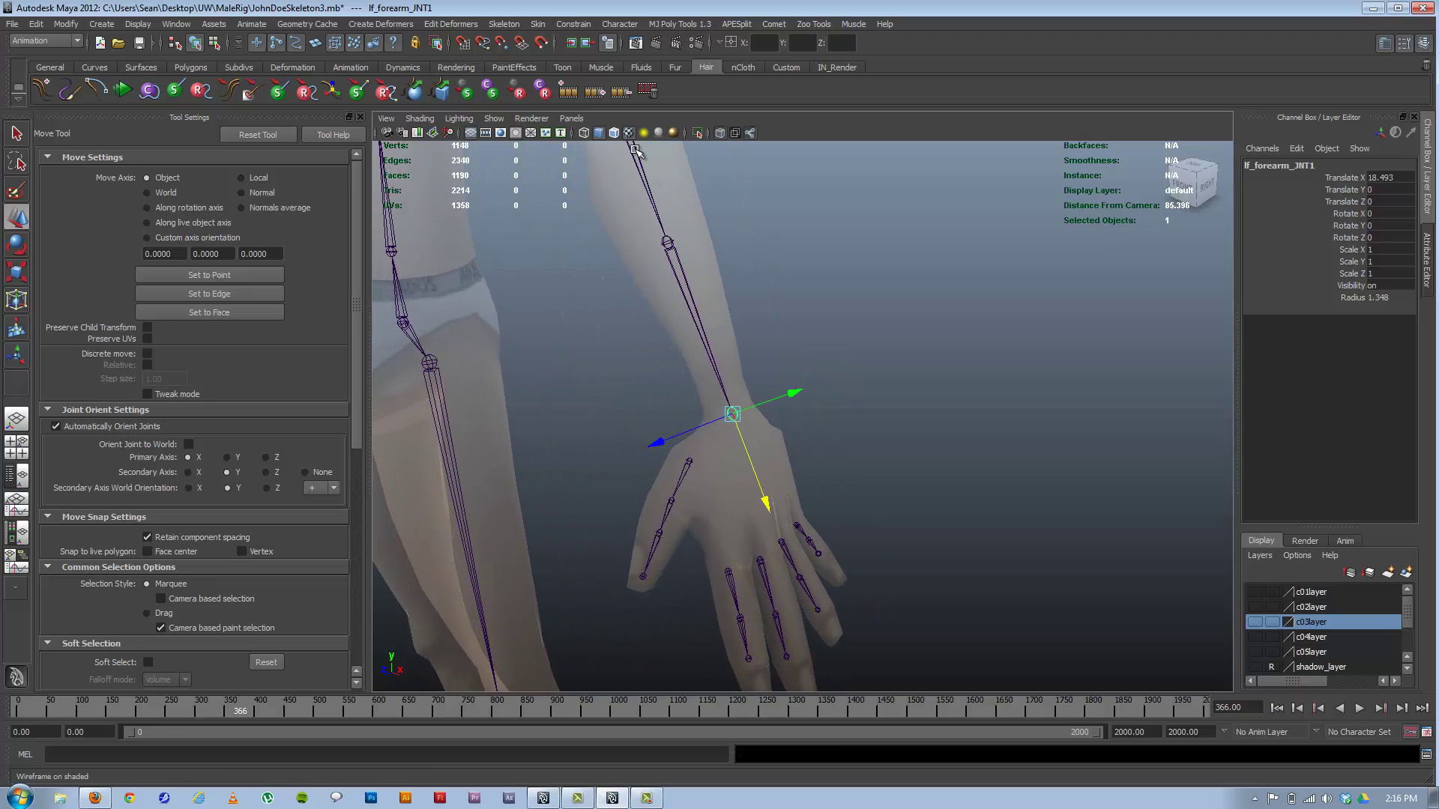
{"action": "middle_click_drag", "start_coordinate": [697, 203], "coordinate": [703, 156], "text": "alt"}
{"action": "left_click", "coordinate": [693, 414]}
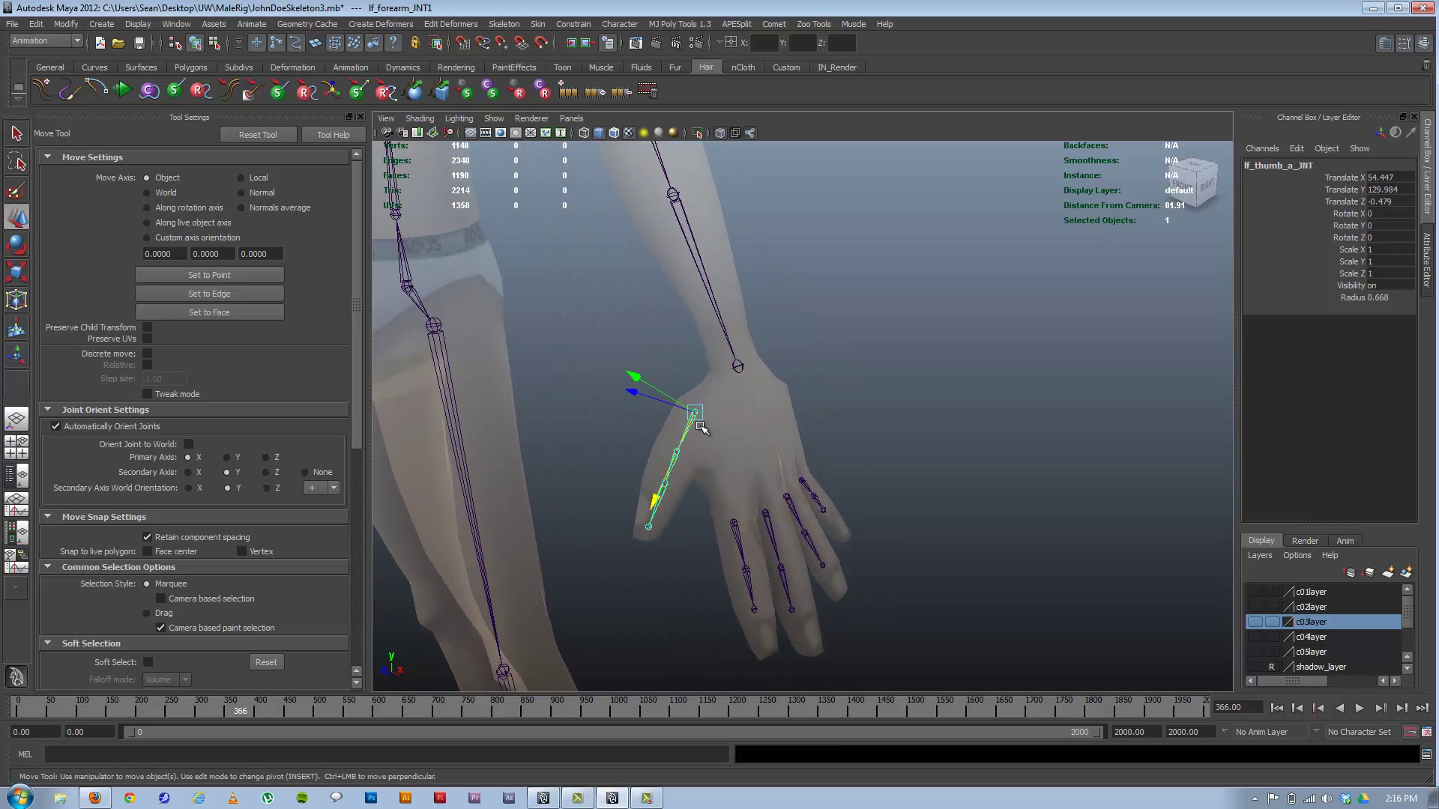
{"action": "left_click", "coordinate": [735, 522], "text": "shift"}
{"action": "left_click", "coordinate": [765, 514], "text": "shift"}
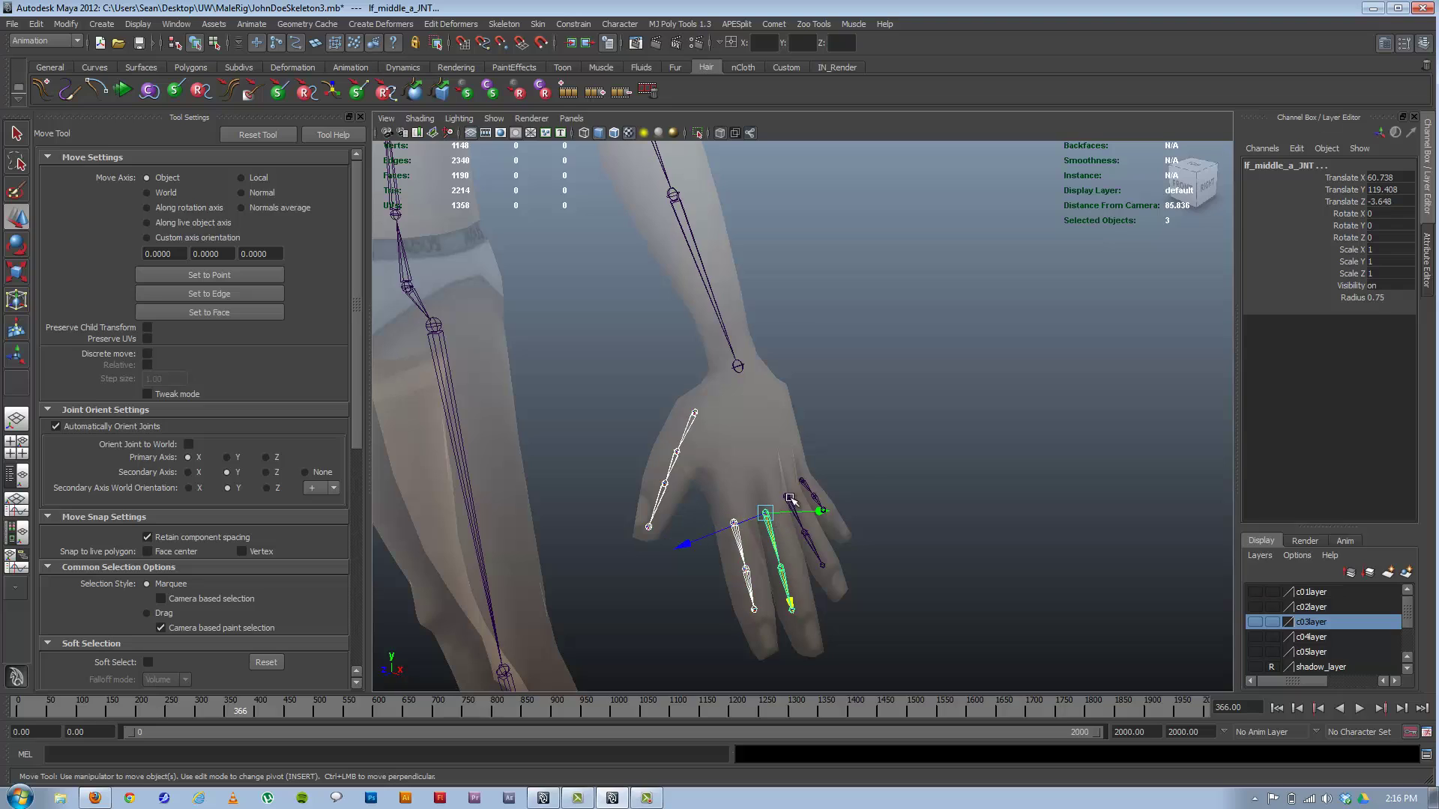
{"action": "left_click", "coordinate": [788, 497], "text": "shift"}
{"action": "left_click", "coordinate": [803, 485], "text": "shift"}
{"action": "left_click", "coordinate": [739, 366], "text": "shift"}
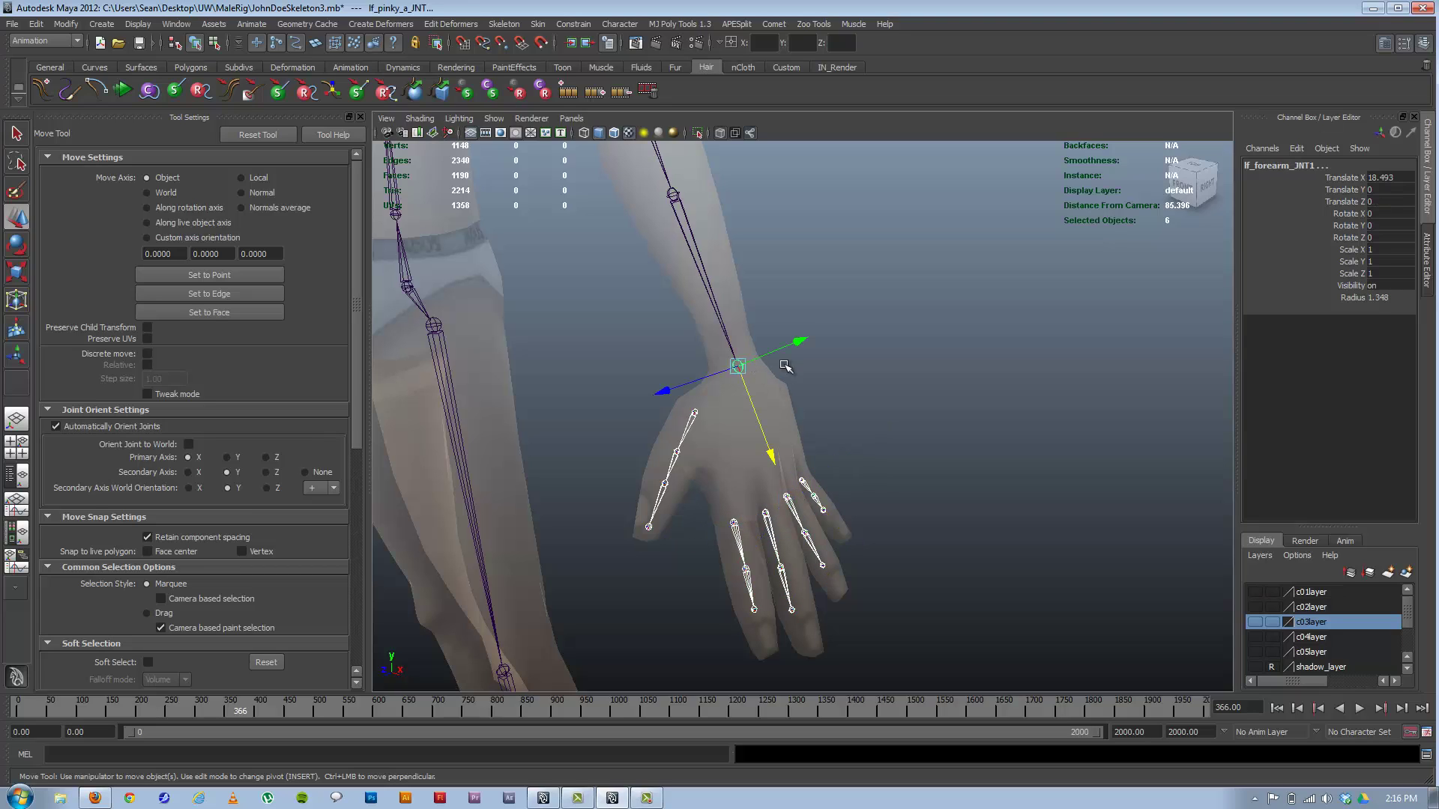
{"action": "key", "text": "p"}
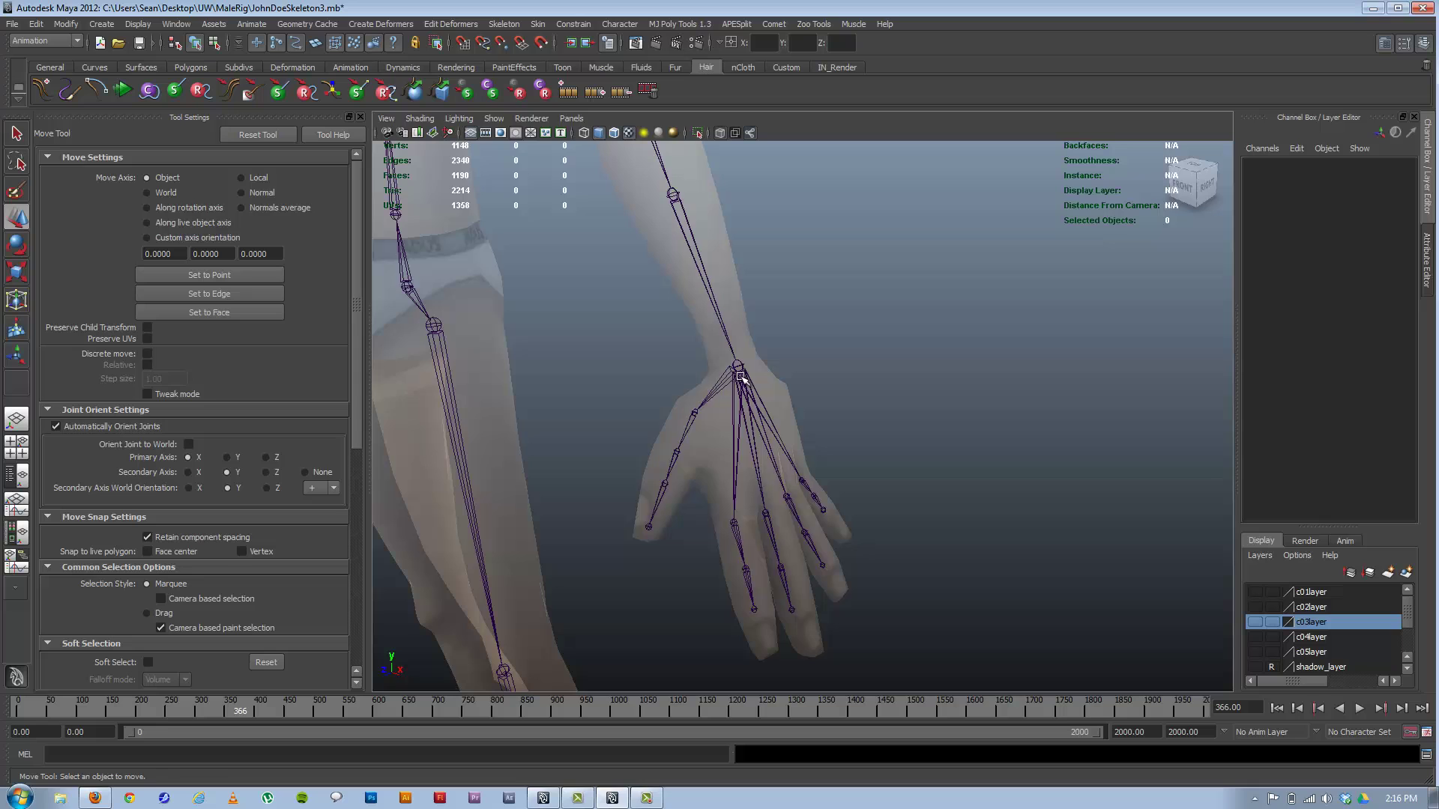
Try rotating the new wrist joint about X, then the wrist and forearm joints together, and undo the rotations
{"action": "left_click_drag", "start_coordinate": [766, 328], "coordinate": [858, 390], "text": "alt"}
{"action": "key", "text": "e"}
{"action": "key", "text": "z"}
{"action": "key", "text": "z"}
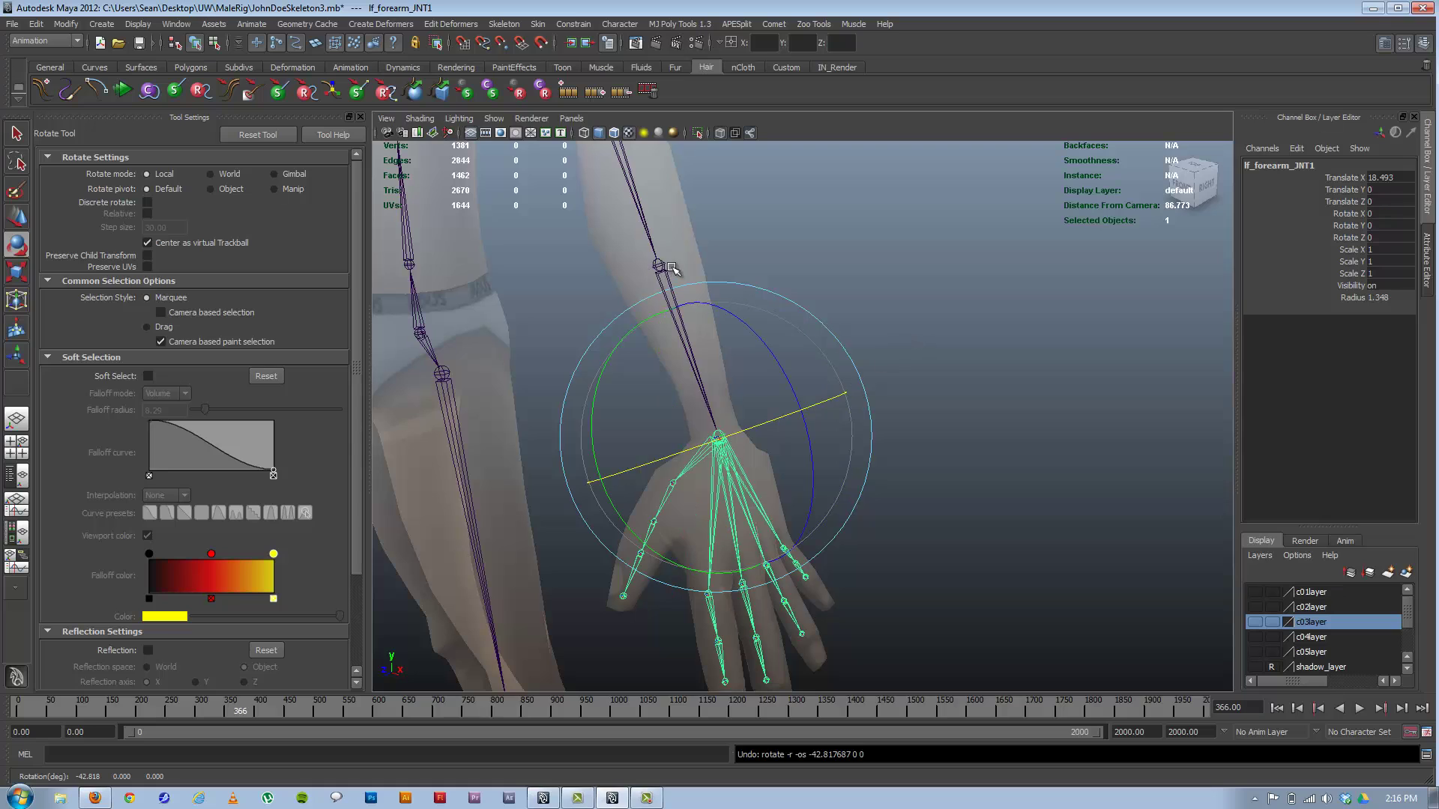
{"action": "left_click", "coordinate": [659, 266], "text": "shift"}
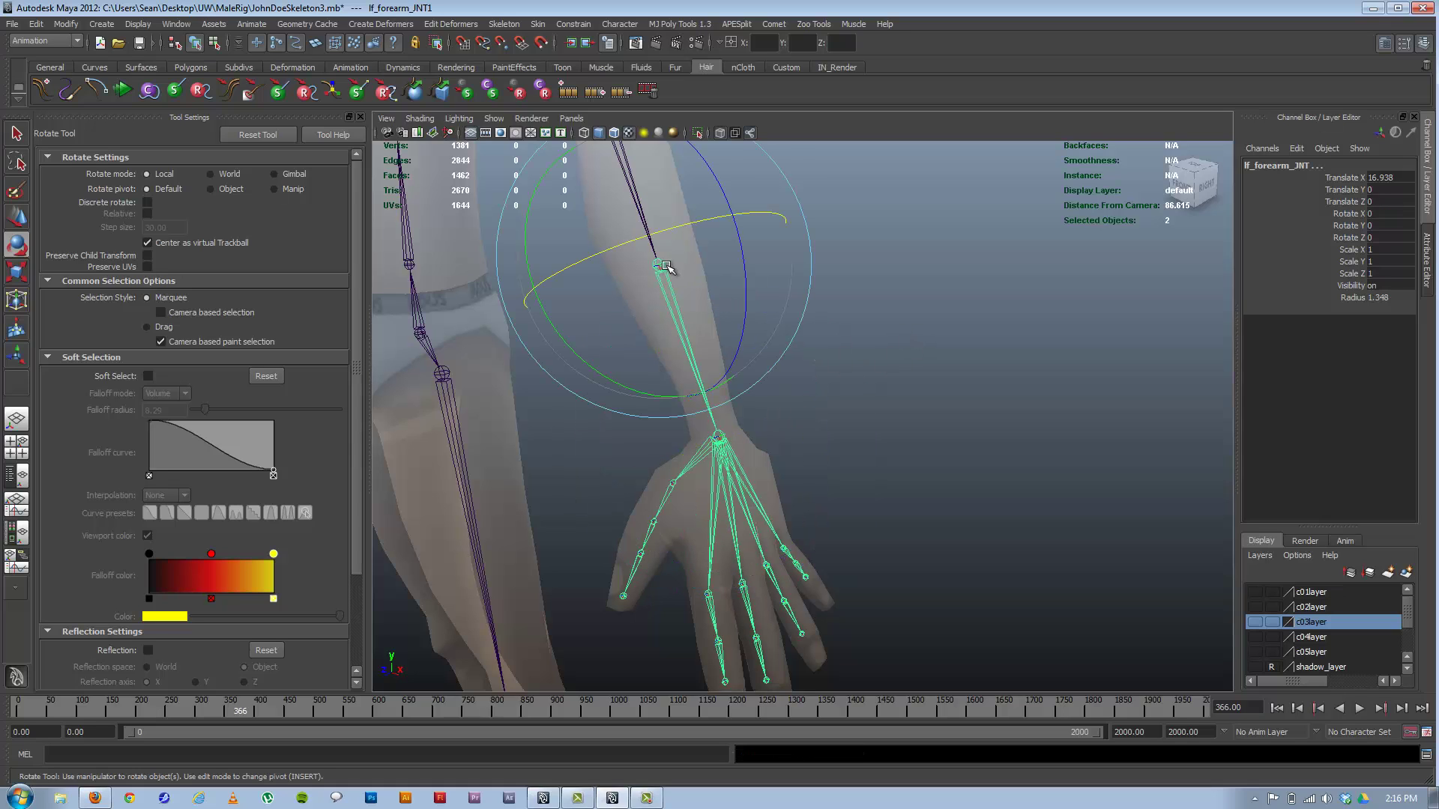
{"action": "left_click_drag", "start_coordinate": [689, 218], "coordinate": [718, 228]}
{"action": "key", "text": "z"}
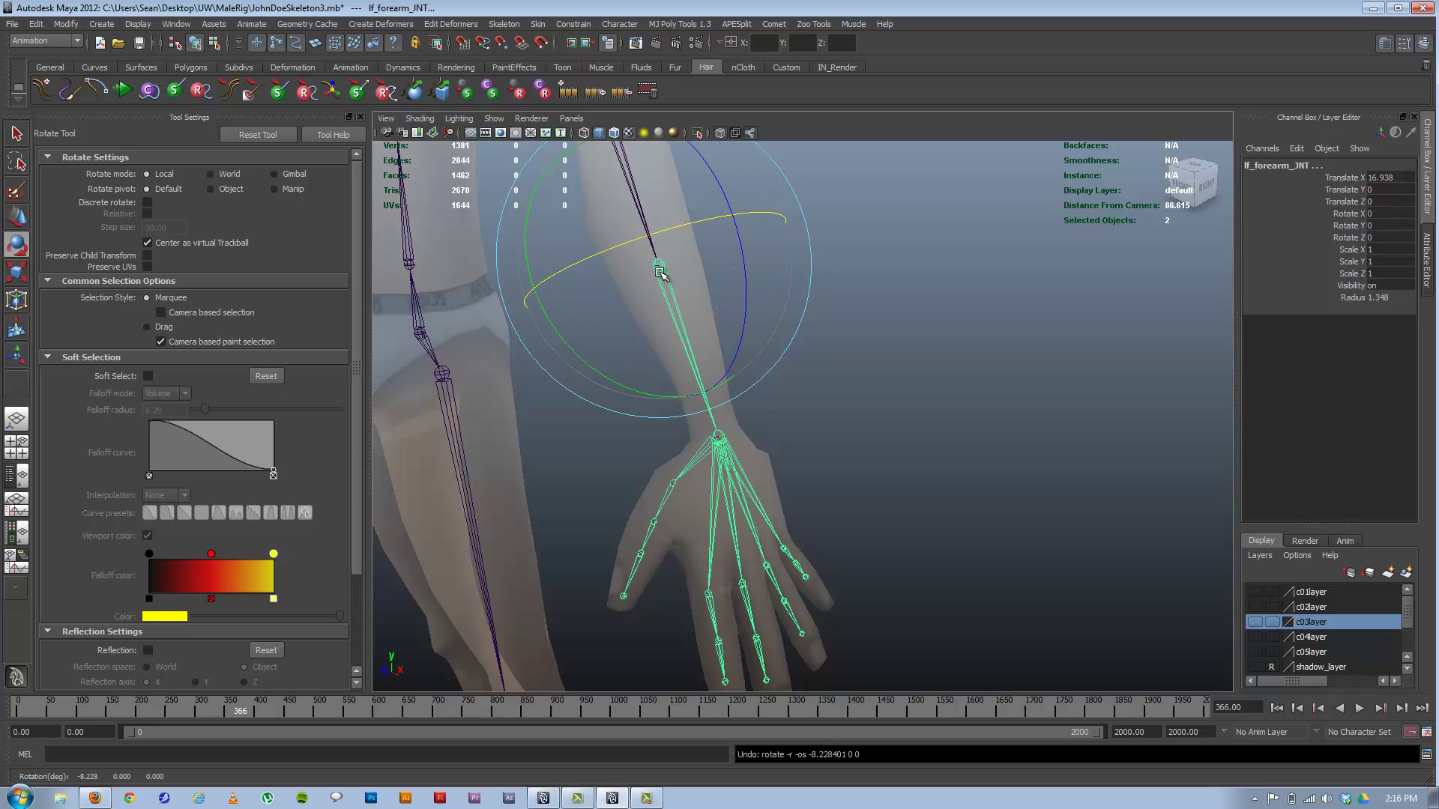
Deselect the arm joints and examine the left thigh and left clavicle chains against the whole body
{"action": "left_click_drag", "start_coordinate": [969, 412], "coordinate": [960, 407], "text": "alt"}
{"action": "right_click_drag", "start_coordinate": [961, 407], "coordinate": [749, 395], "text": "alt"}
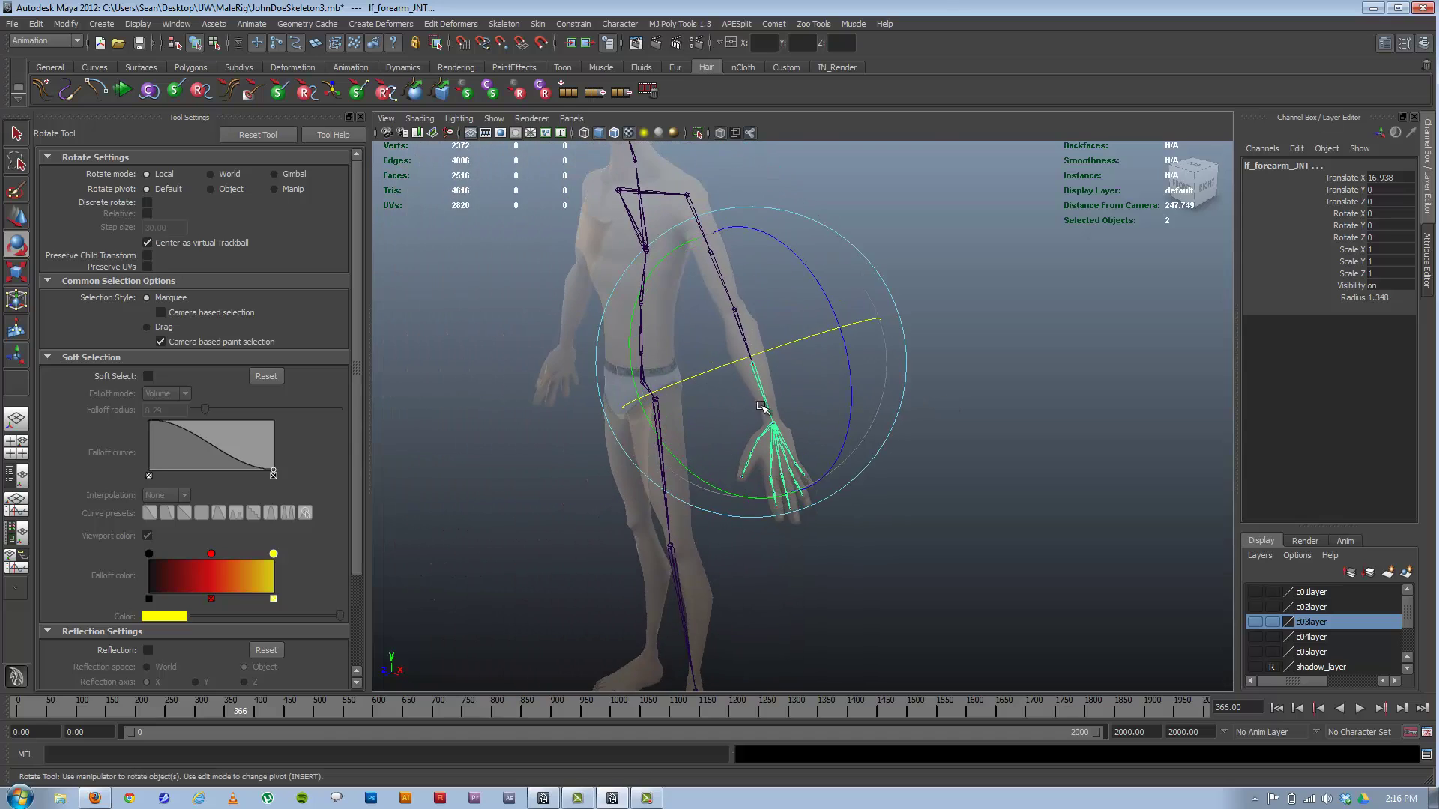
{"action": "left_click_drag", "start_coordinate": [750, 395], "coordinate": [834, 450], "text": "alt"}
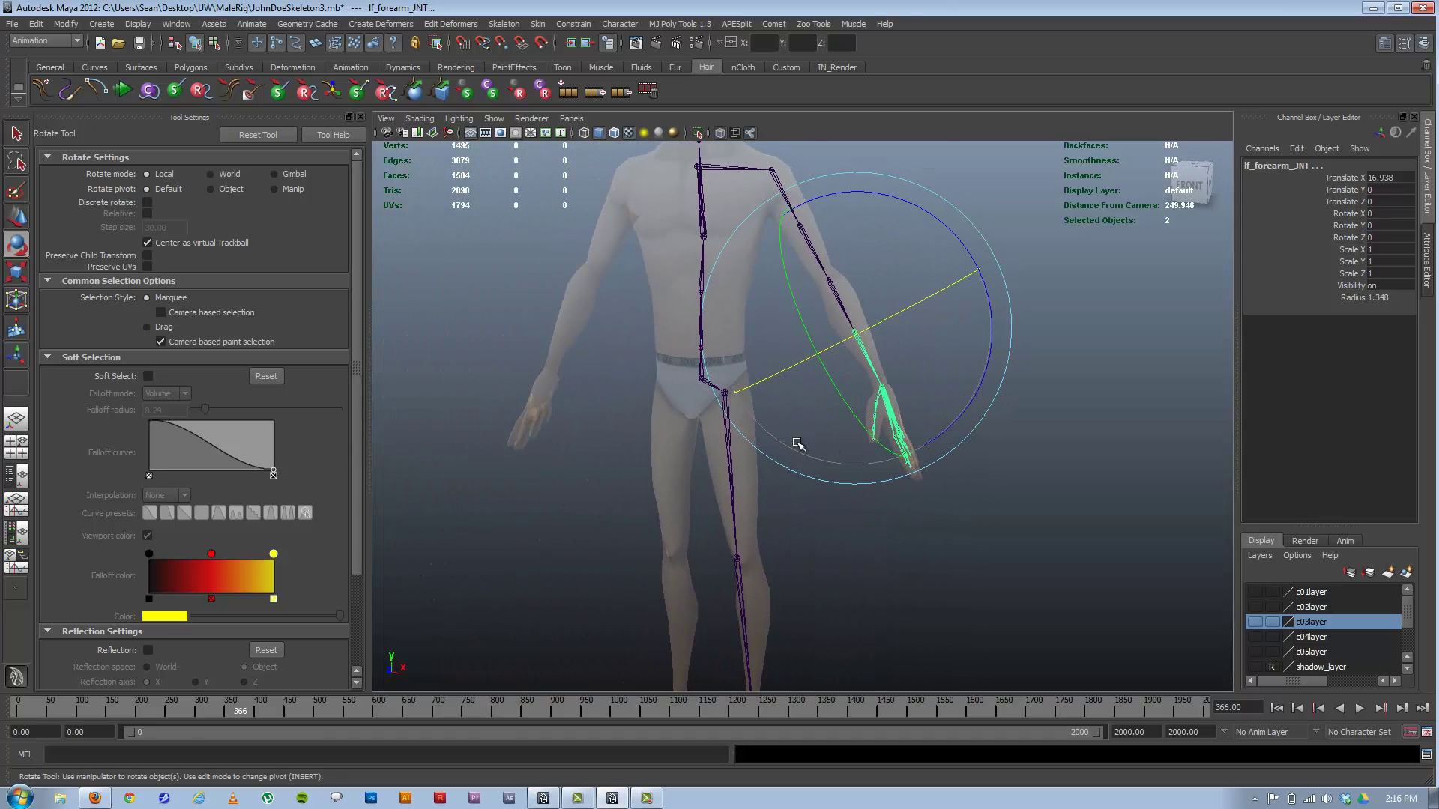
{"action": "right_click_drag", "start_coordinate": [751, 420], "coordinate": [774, 421], "text": "alt"}
{"action": "left_click", "coordinate": [802, 489]}
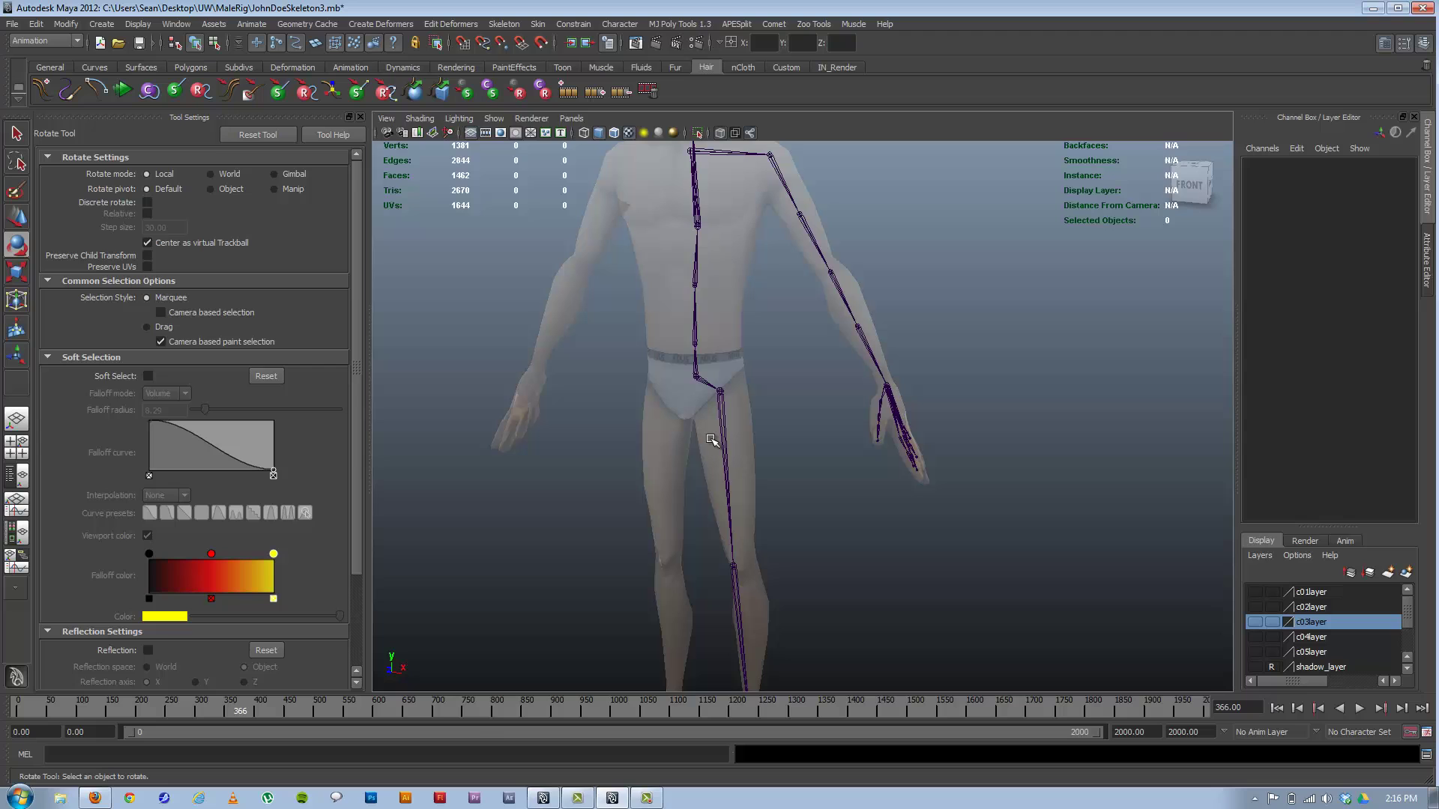
{"action": "left_click", "coordinate": [720, 409]}
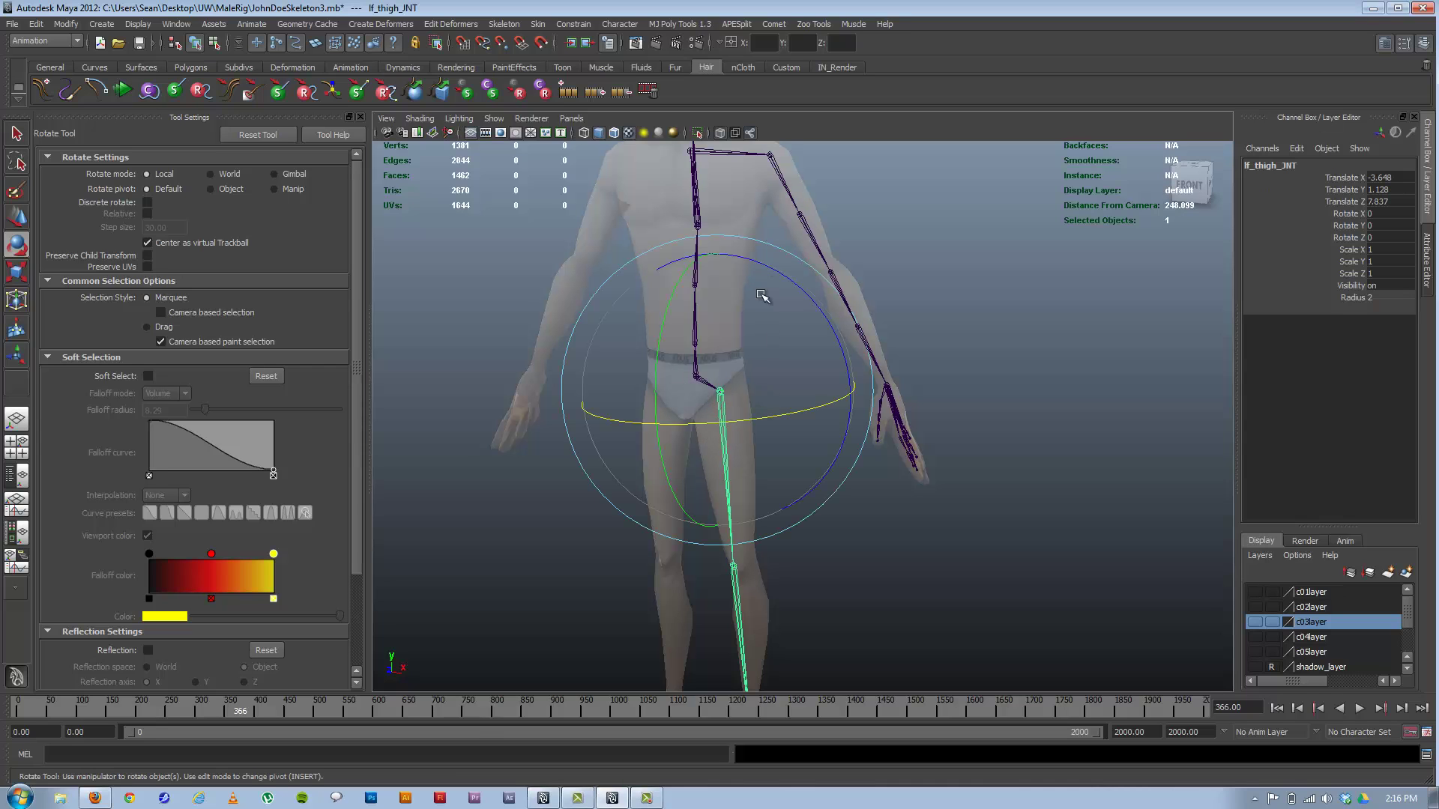
{"action": "left_click_drag", "start_coordinate": [762, 295], "coordinate": [735, 347], "text": "alt"}
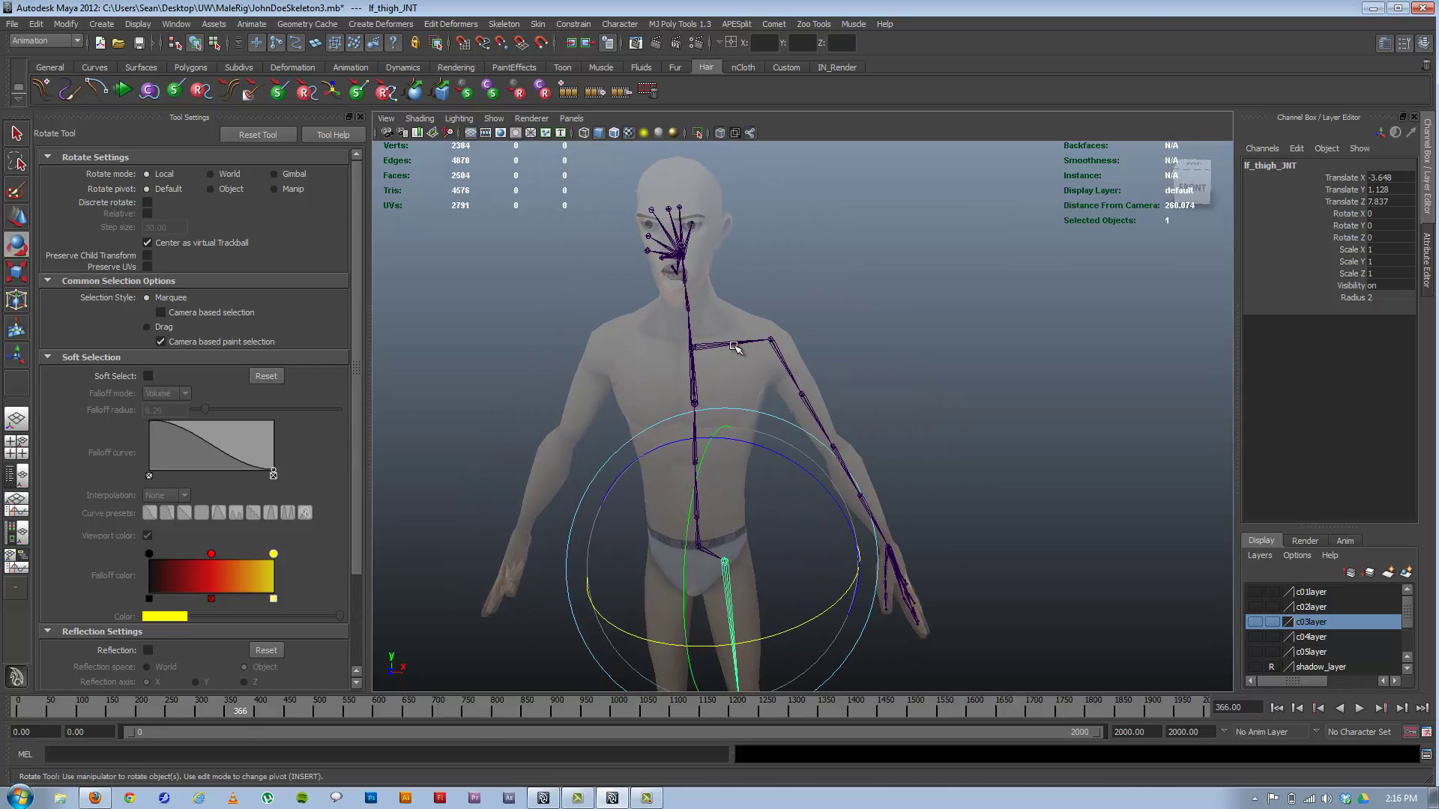
{"action": "left_click", "coordinate": [734, 341]}
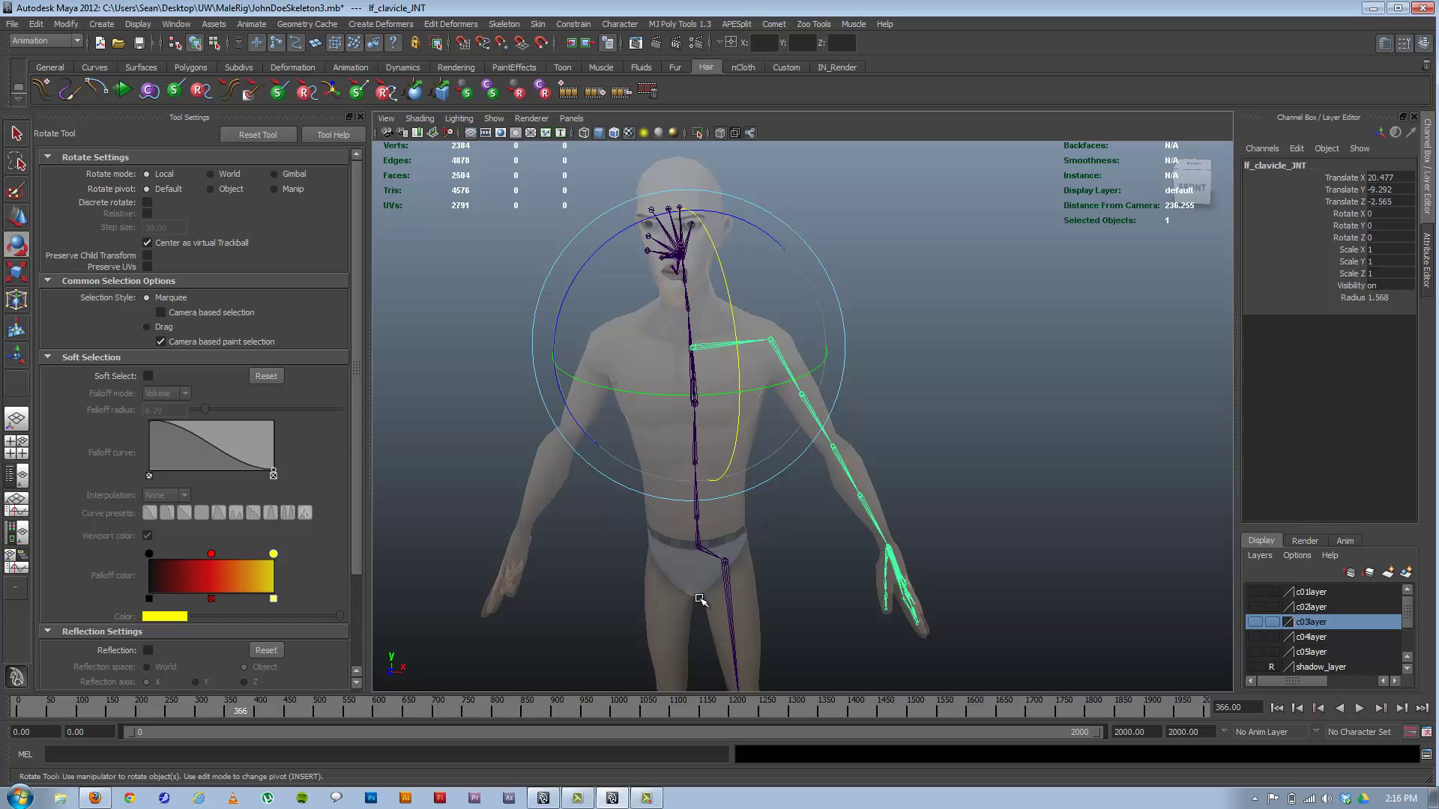
Select the left thigh joint and open the Mirror Joint options
{"action": "middle_click_drag", "start_coordinate": [753, 531], "coordinate": [766, 331], "text": "alt"}
{"action": "right_click_drag", "start_coordinate": [887, 498], "coordinate": [800, 450], "text": "alt"}
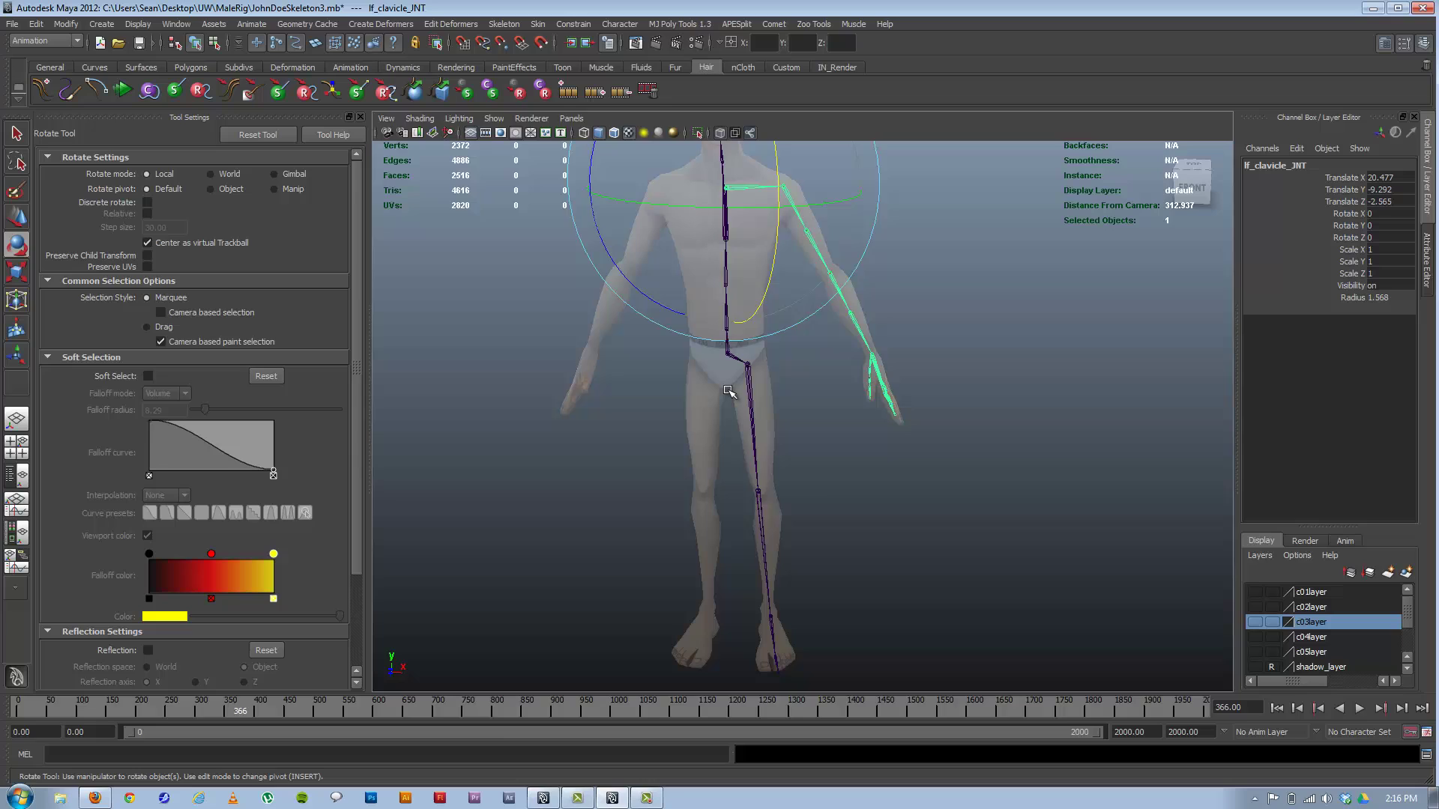
{"action": "left_click", "coordinate": [748, 372]}
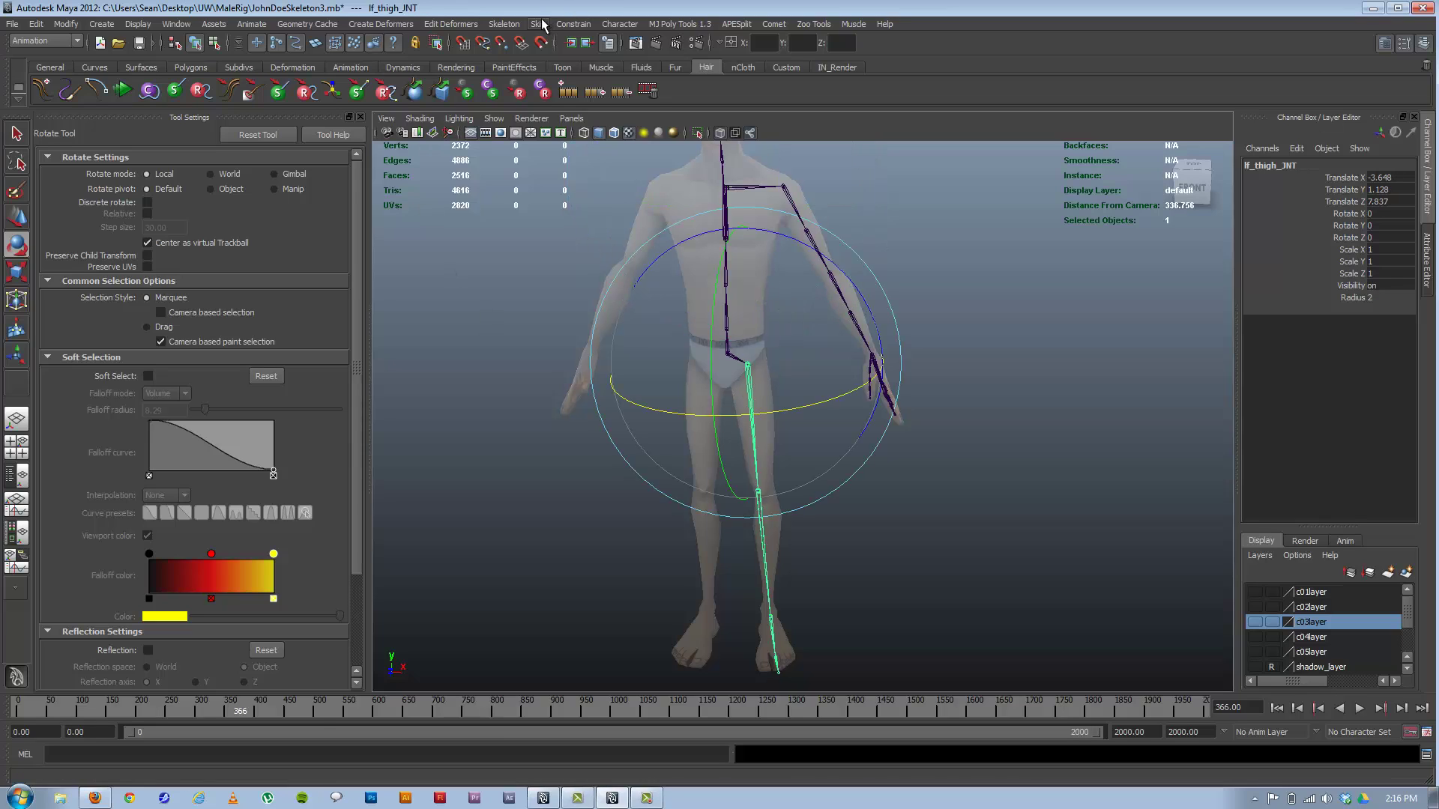
{"action": "left_click", "coordinate": [512, 24]}
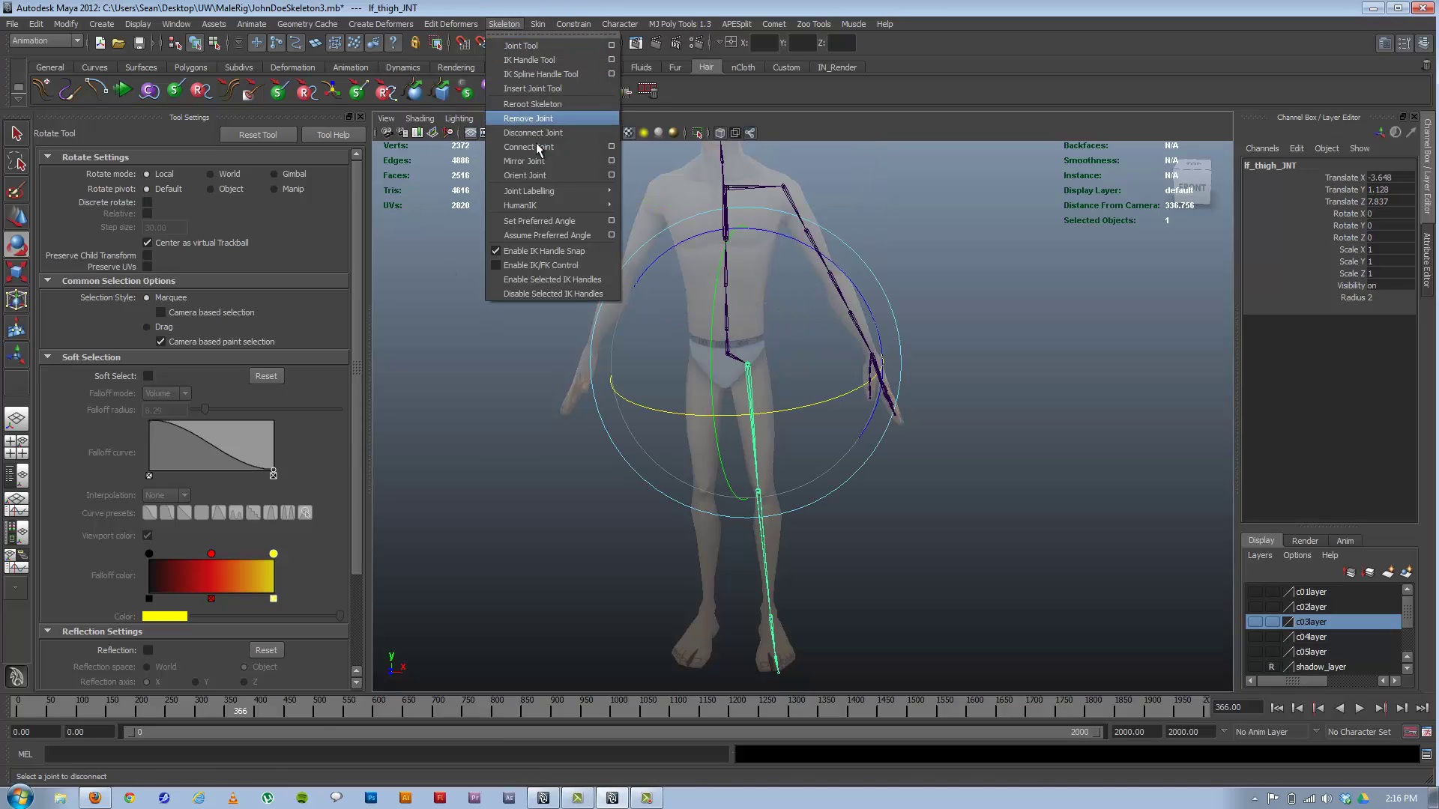
{"action": "left_click", "coordinate": [612, 160]}
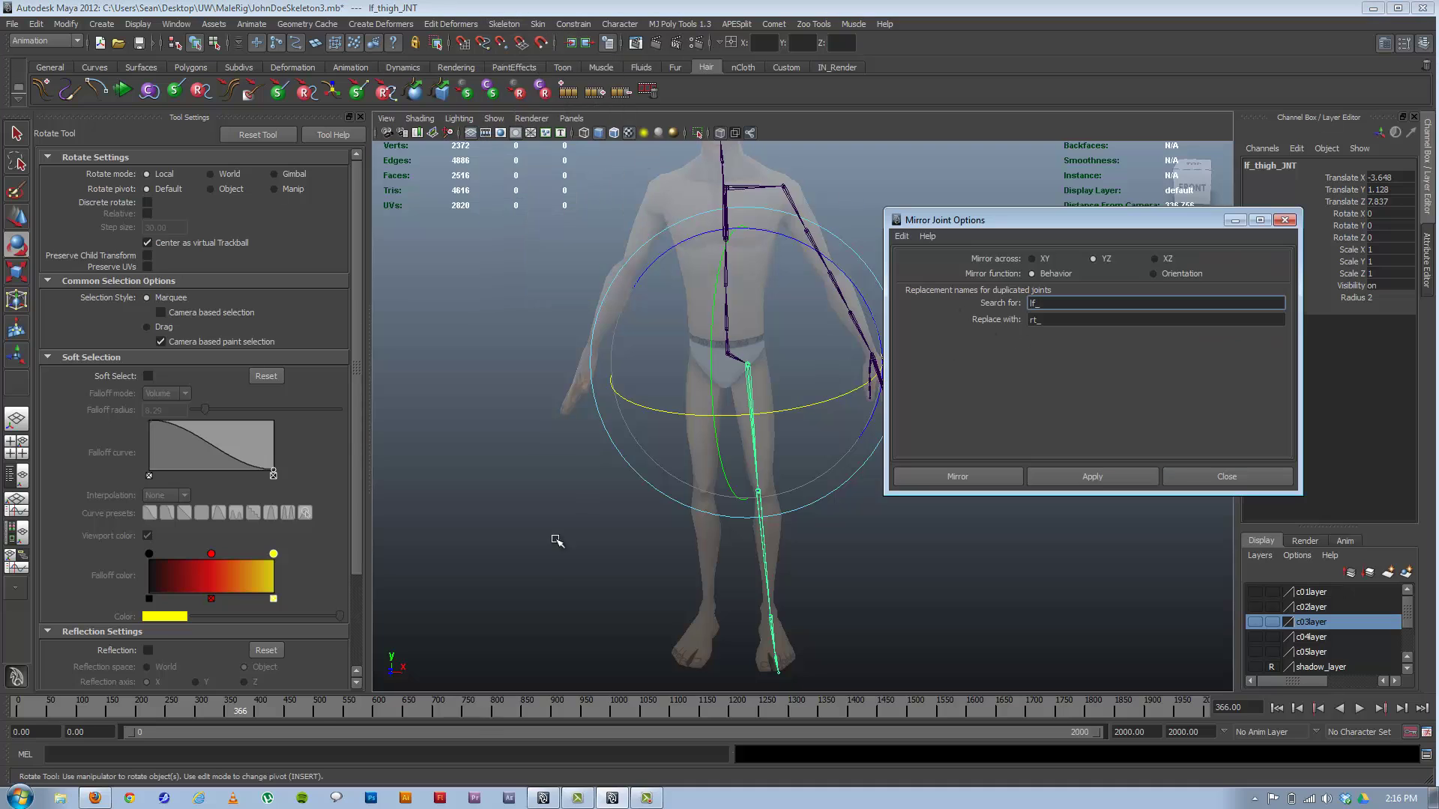
Mirror the left thigh and left clavicle chains across YZ with Behavior, replacing lf_ with rt_, and undo both mirrors
{"action": "left_click_drag", "start_coordinate": [523, 581], "coordinate": [569, 555], "text": "alt"}
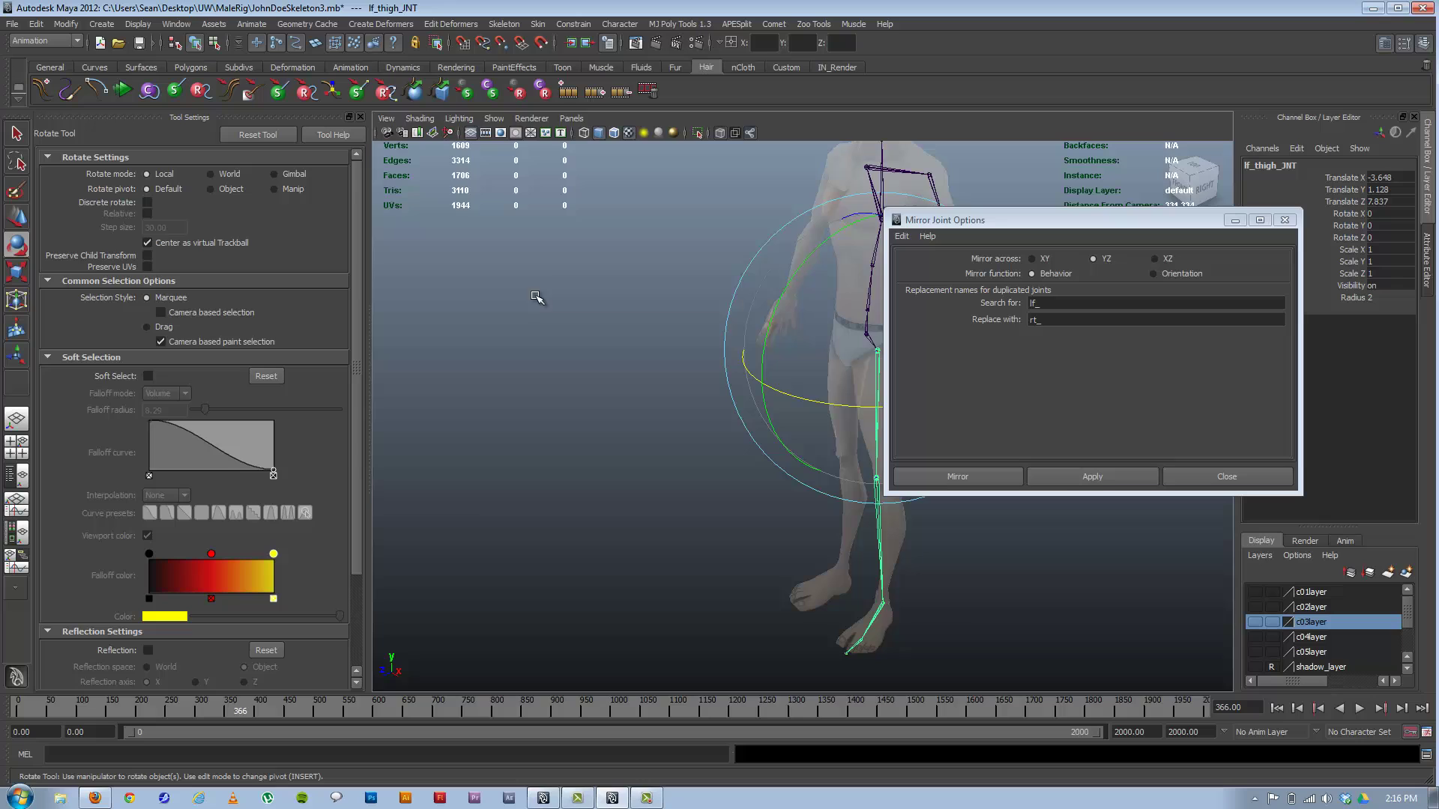
{"action": "left_click_drag", "start_coordinate": [596, 541], "coordinate": [839, 299], "text": "alt"}
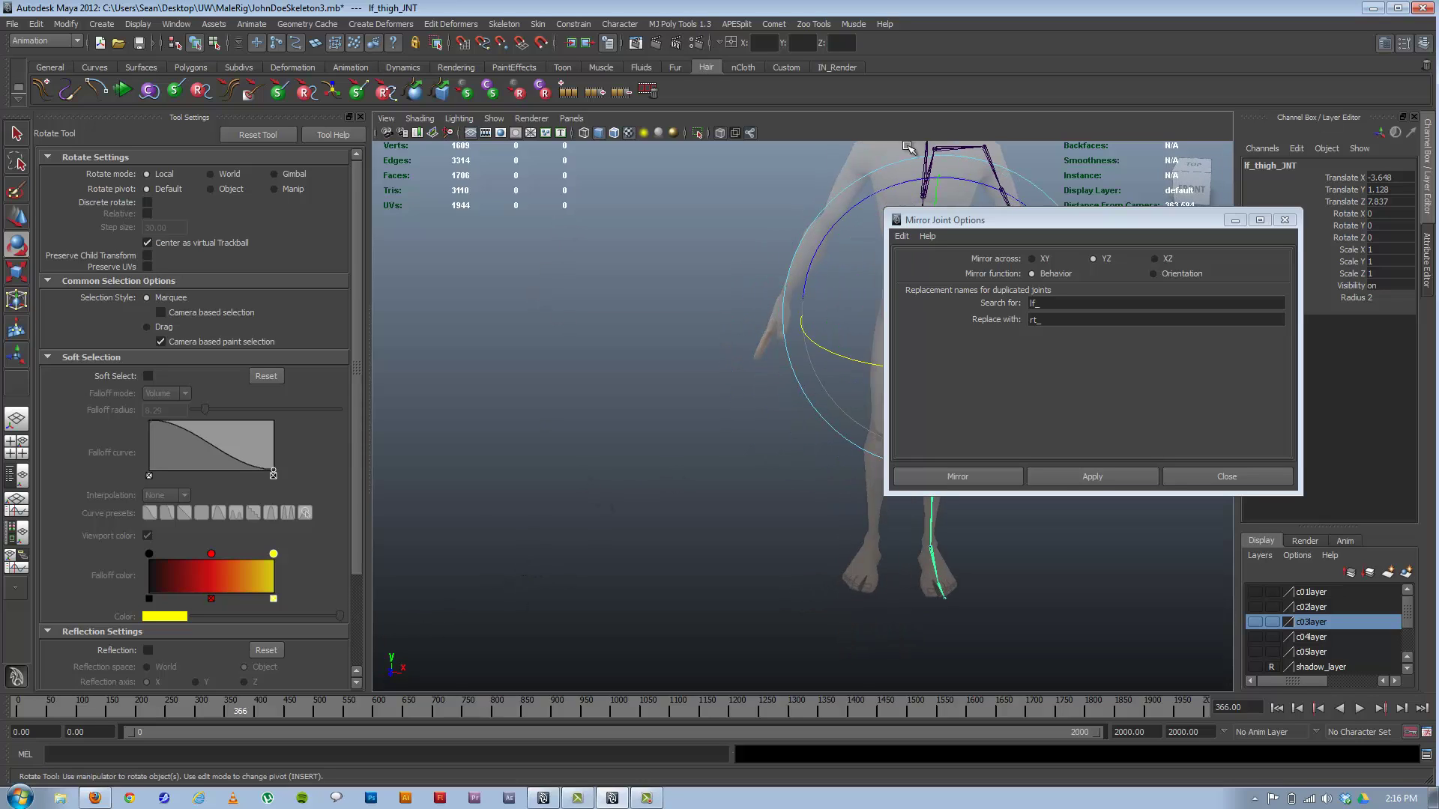
{"action": "right_click_drag", "start_coordinate": [771, 305], "coordinate": [757, 380], "text": "alt"}
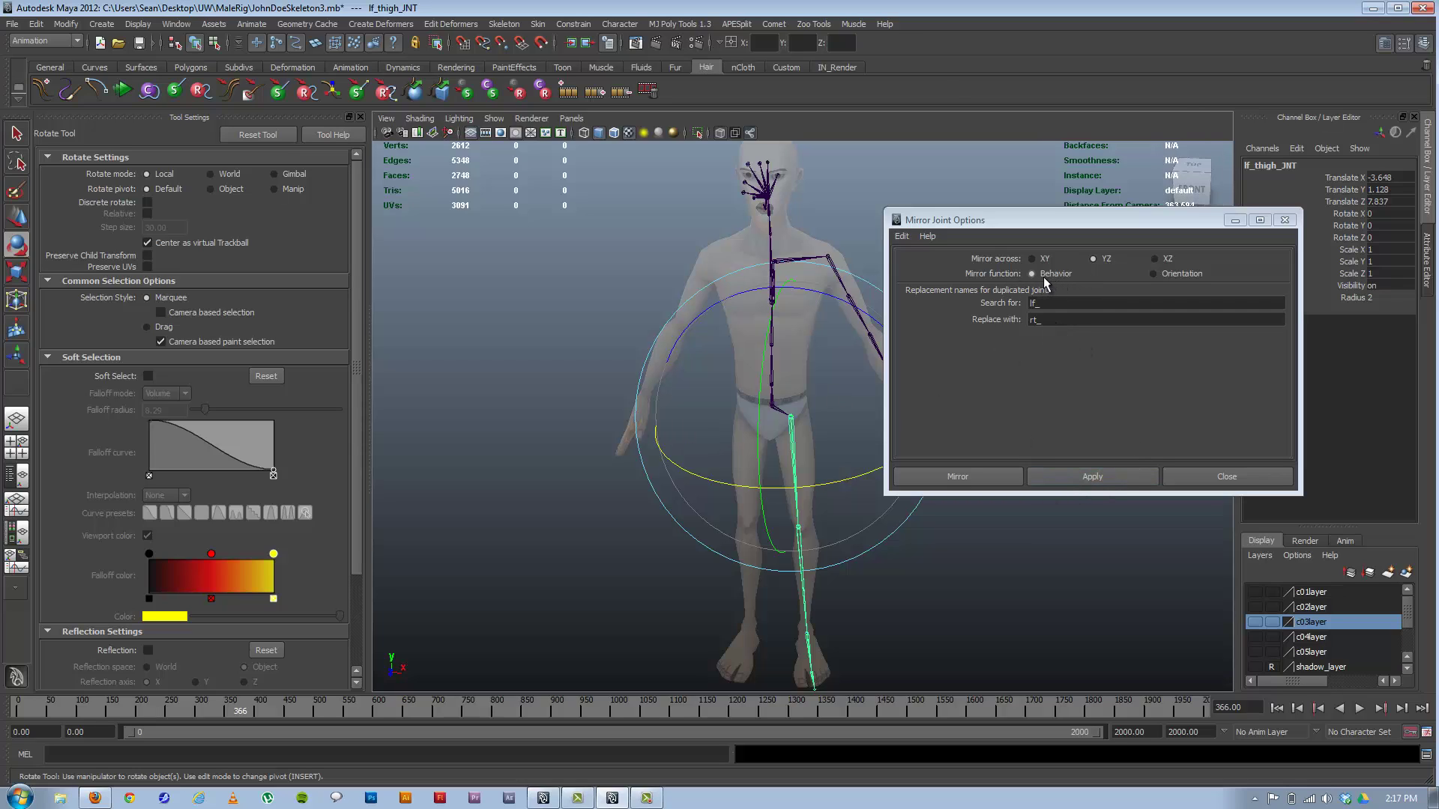
{"action": "left_click", "coordinate": [1083, 479]}
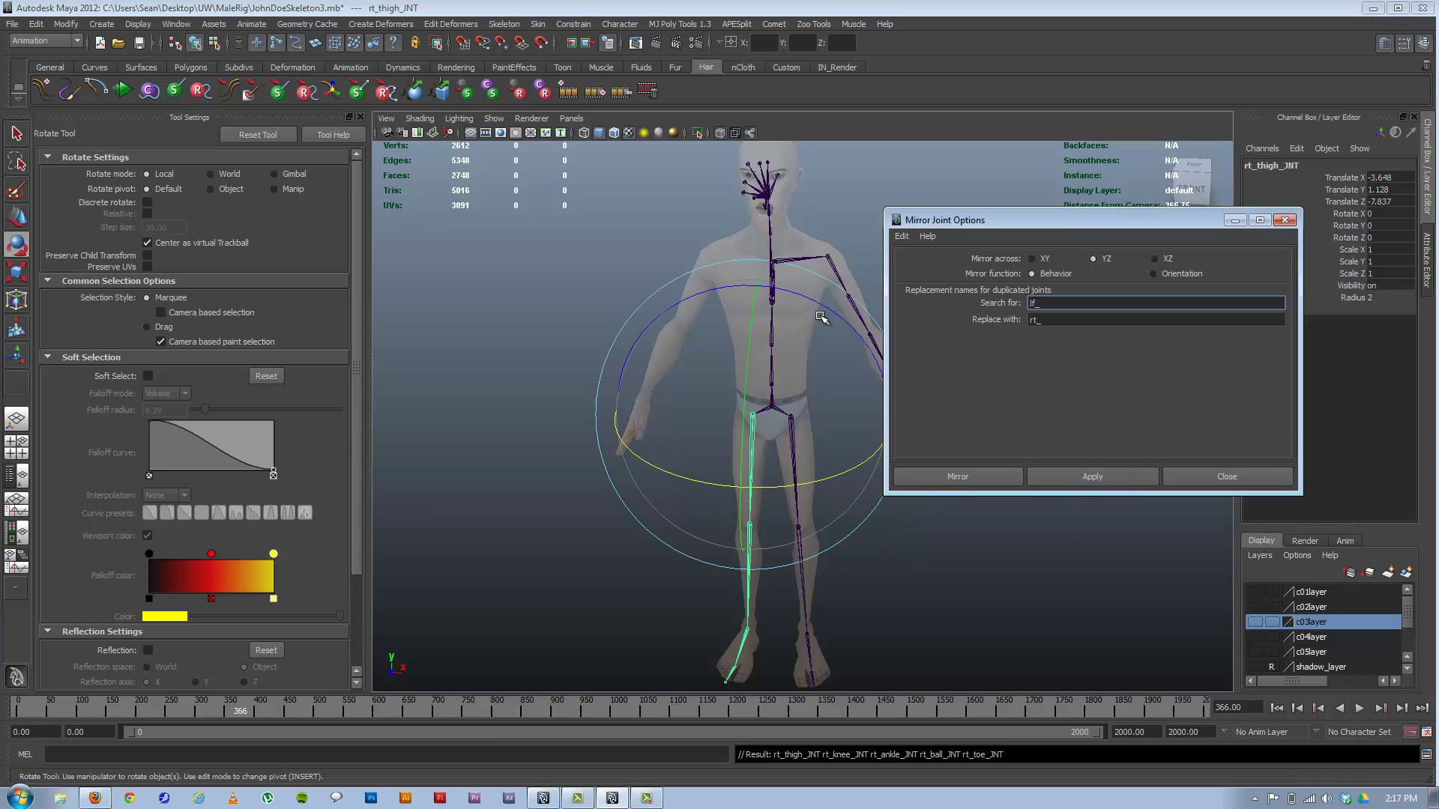
{"action": "left_click", "coordinate": [824, 251]}
{"action": "left_click", "coordinate": [1087, 478]}
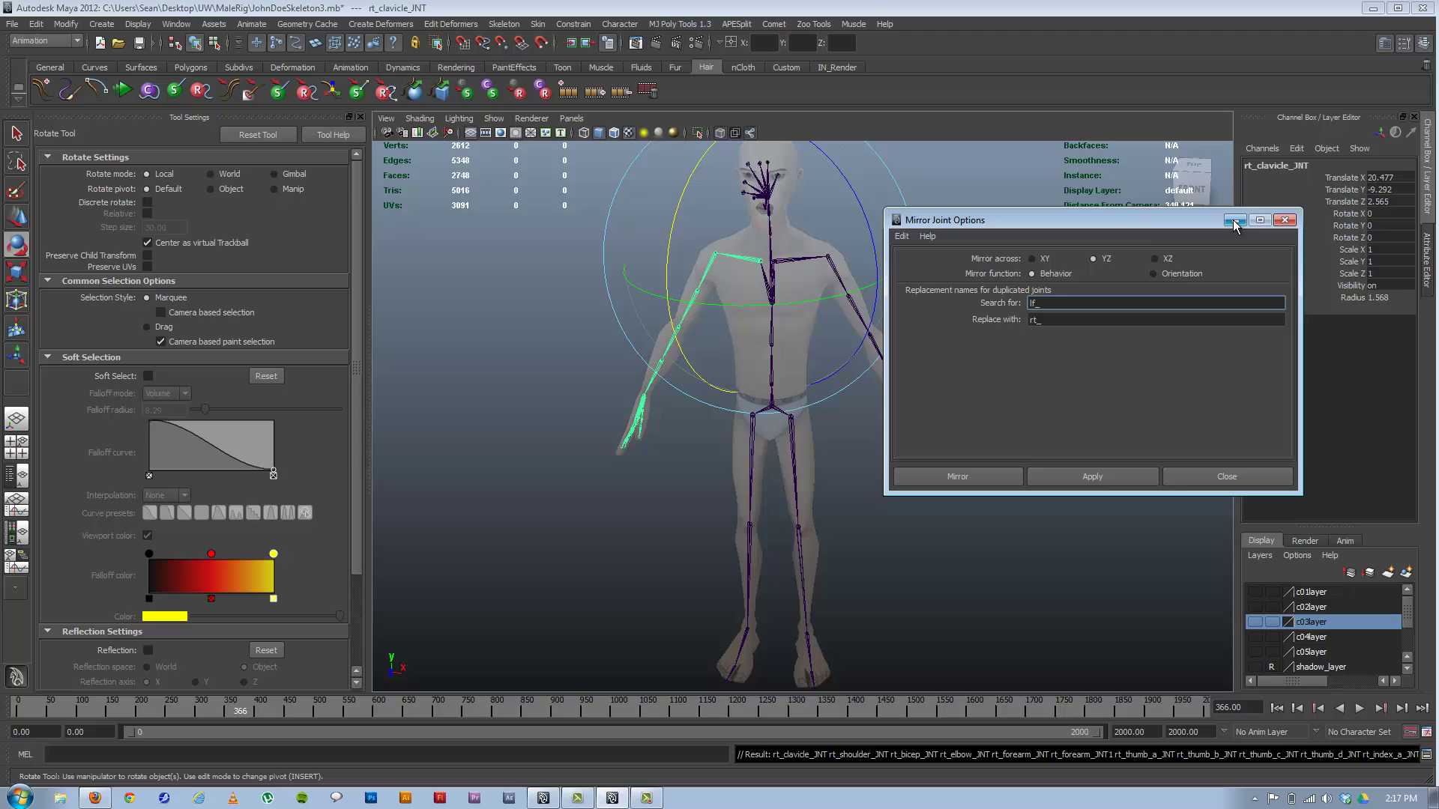
{"action": "scroll", "coordinate": [733, 466], "scroll_direction": "up", "scroll_amount": 5}
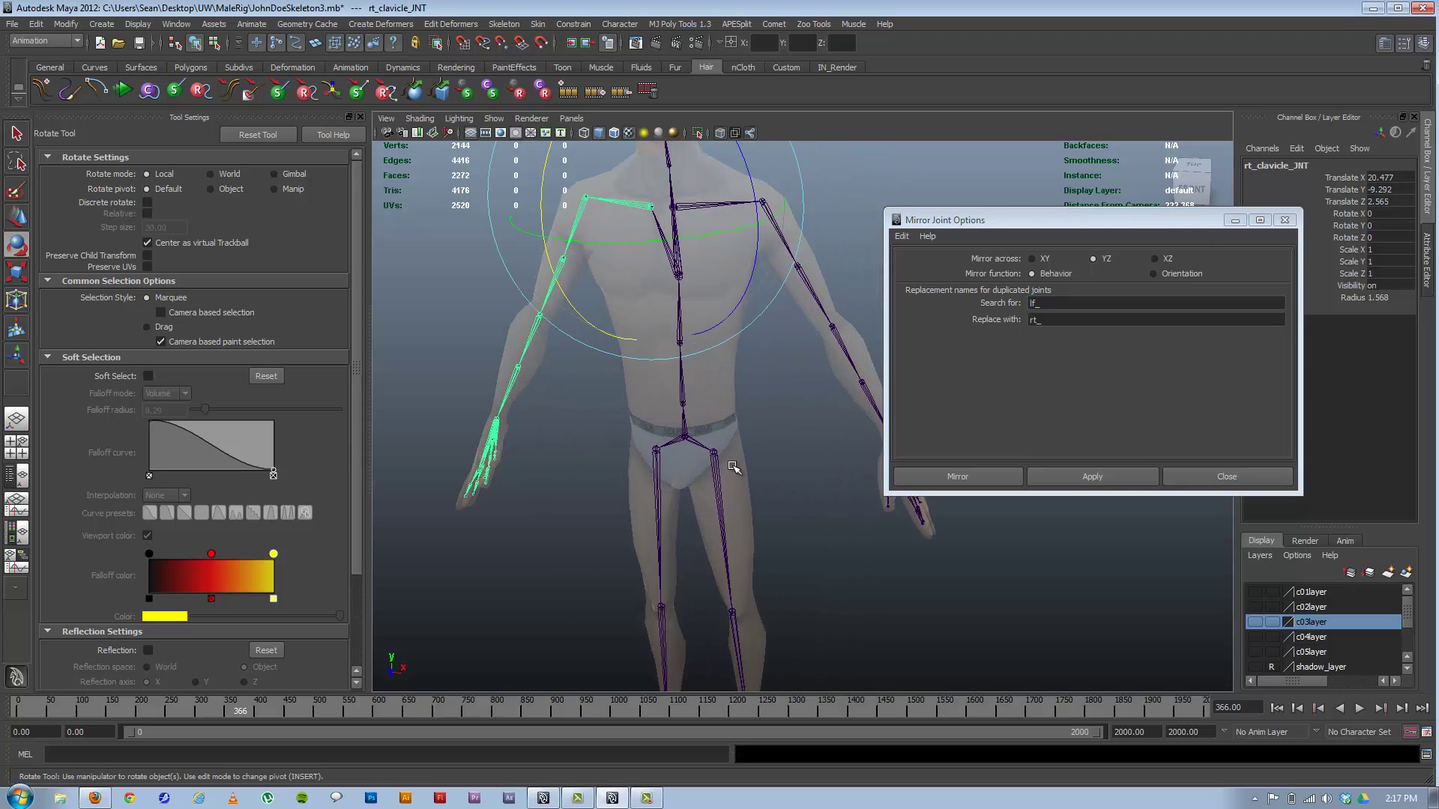
{"action": "key", "text": "ctrl+z"}
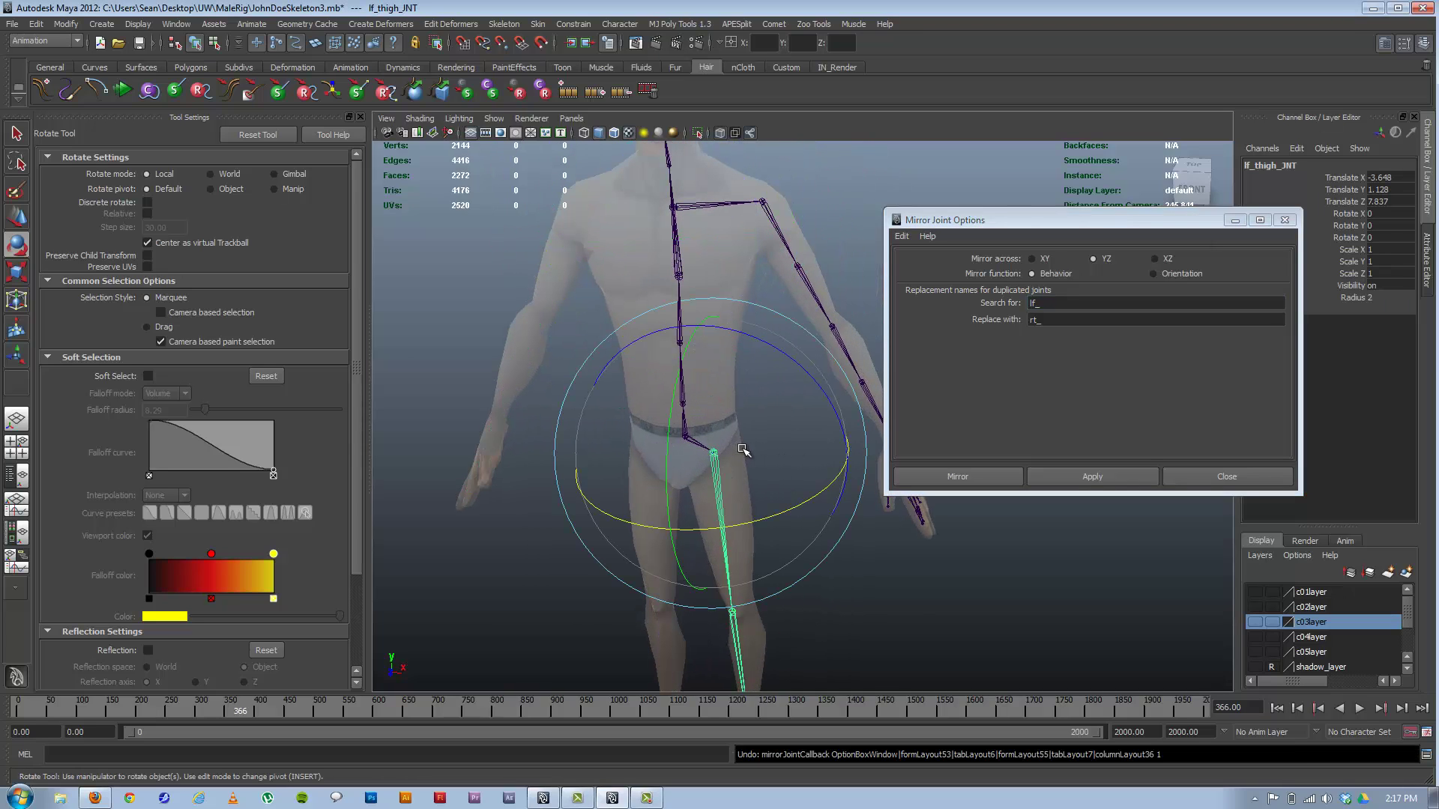
Try to mirror the left thigh and left clavicle chains together in one operation
{"action": "left_click_drag", "start_coordinate": [717, 274], "coordinate": [743, 225], "text": "alt"}
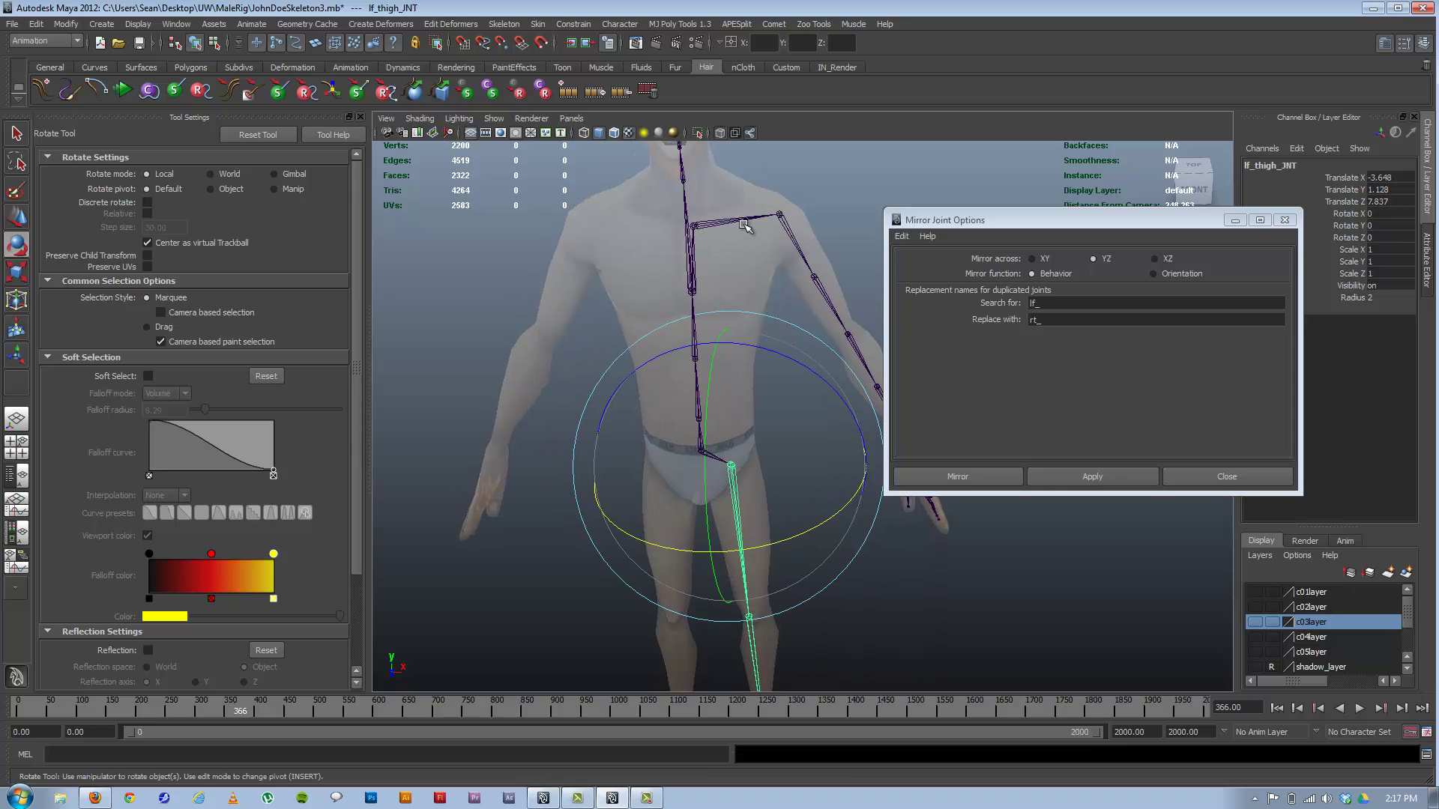
{"action": "left_click", "coordinate": [742, 222]}
{"action": "left_click", "coordinate": [1091, 475]}
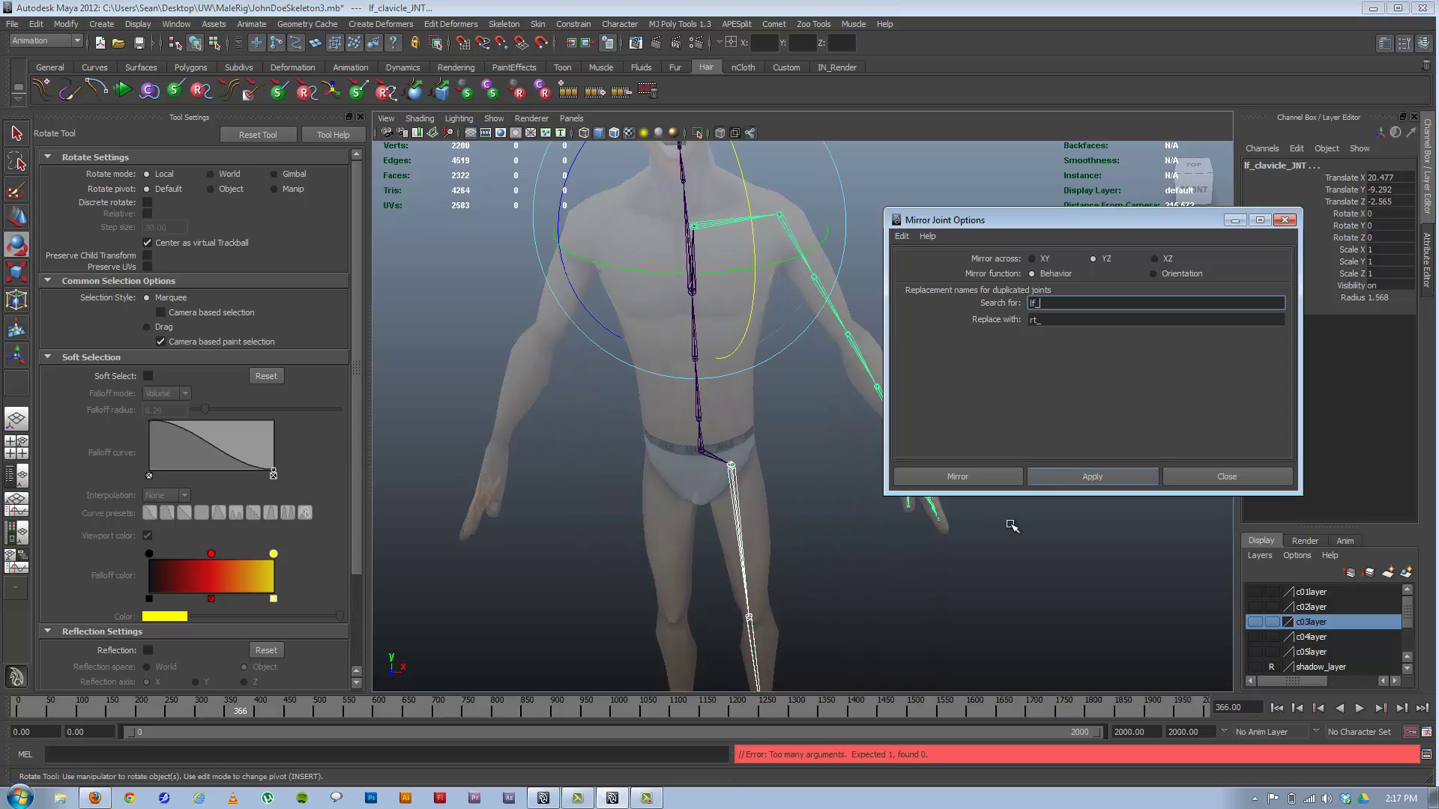
Mirror only the left thigh chain across YZ with Behavior, and undo the mirror
{"action": "left_click", "coordinate": [732, 479]}
{"action": "left_click", "coordinate": [1092, 476]}
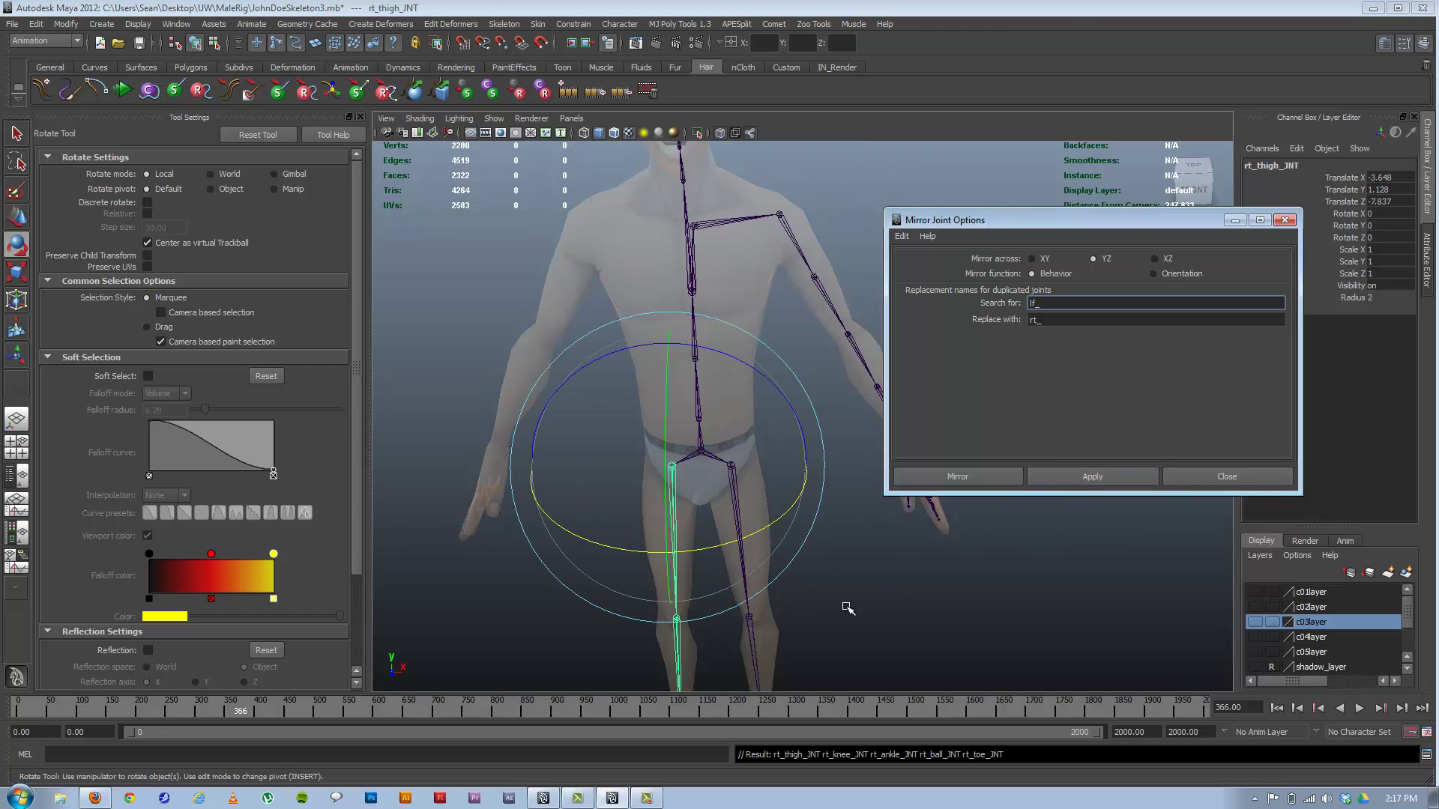
{"action": "left_click_drag", "start_coordinate": [847, 608], "coordinate": [816, 571], "text": "alt"}
{"action": "key", "text": "ctrl+z"}
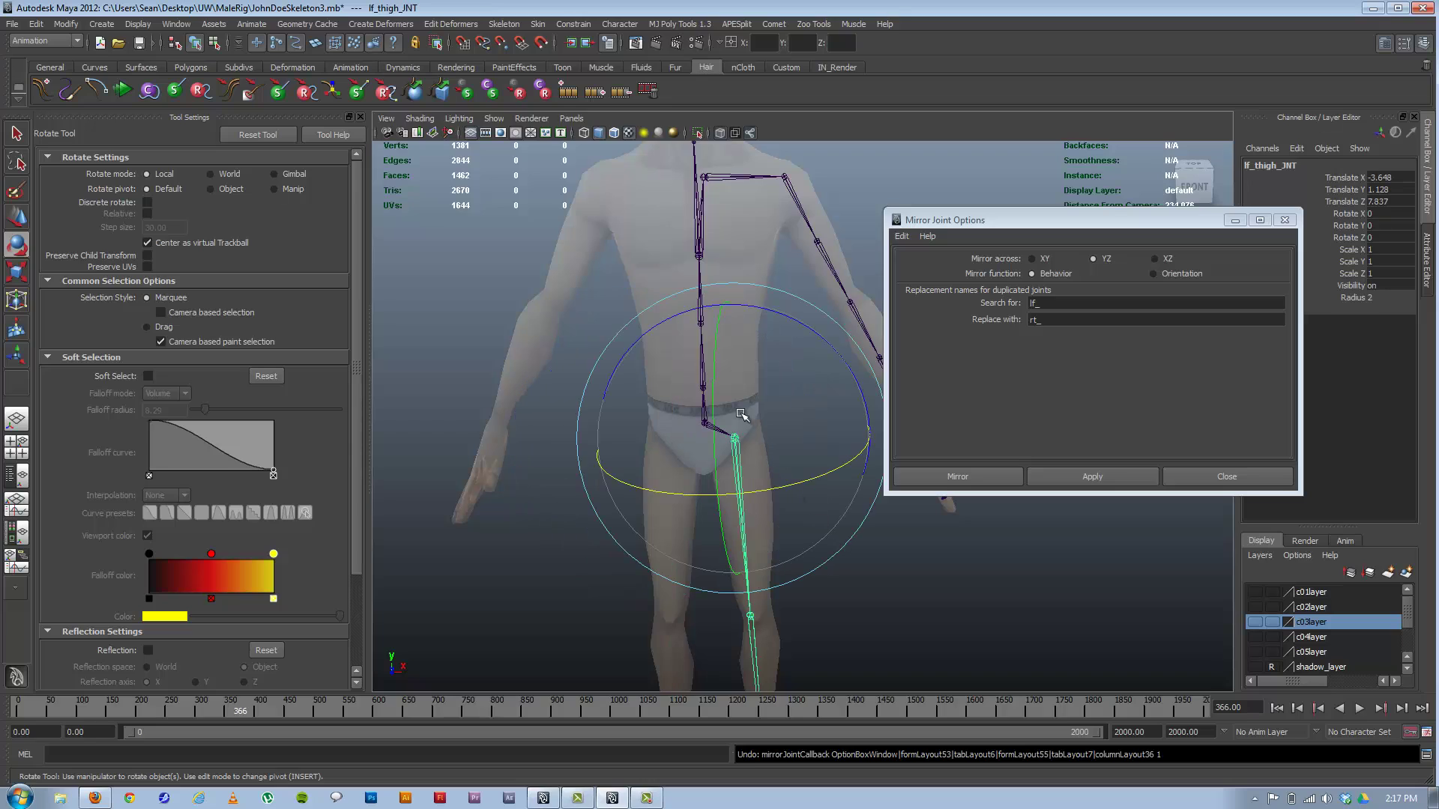
Try mirroring the entire skeleton from the hips joint across YZ with Behavior
{"action": "left_click", "coordinate": [507, 601]}
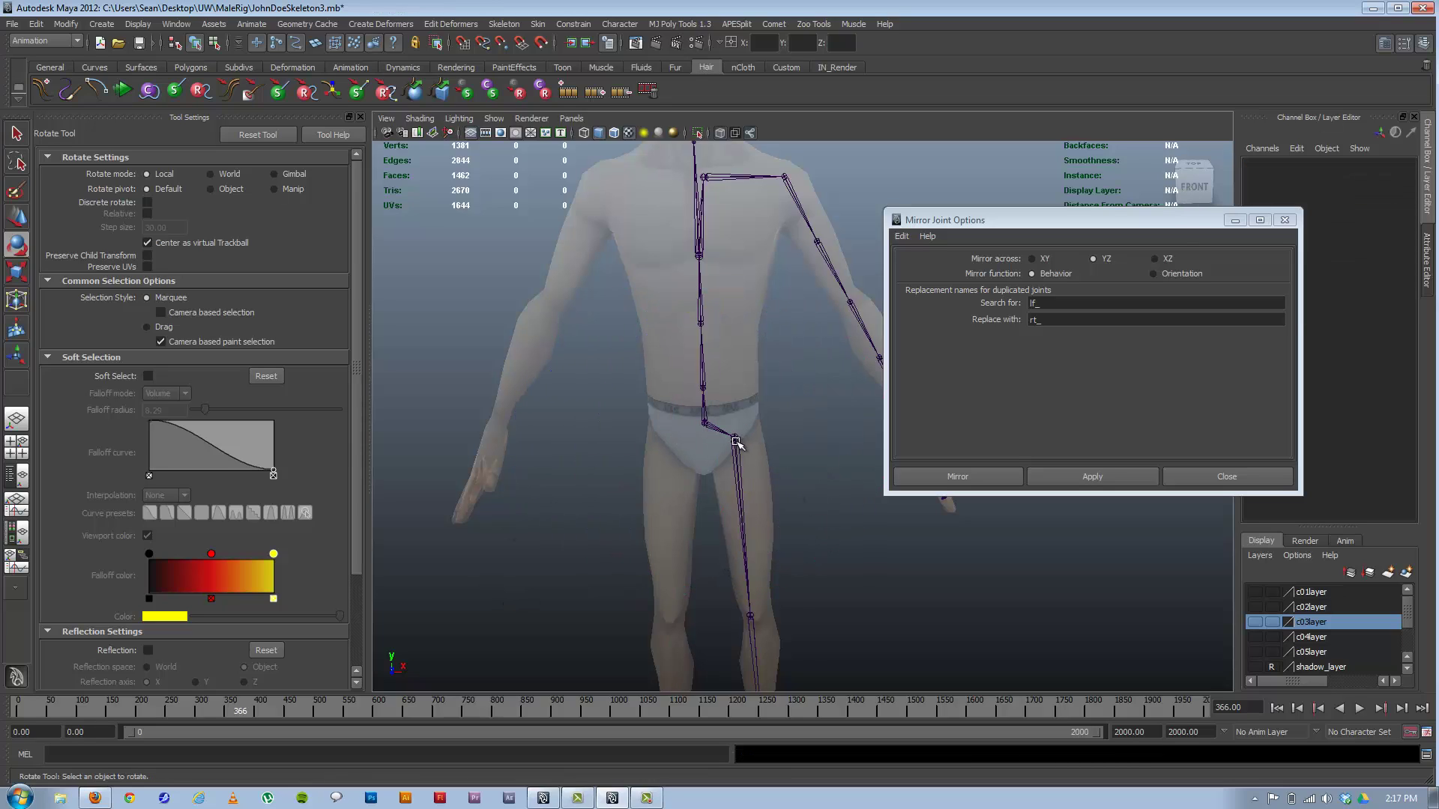
{"action": "left_click", "coordinate": [706, 425]}
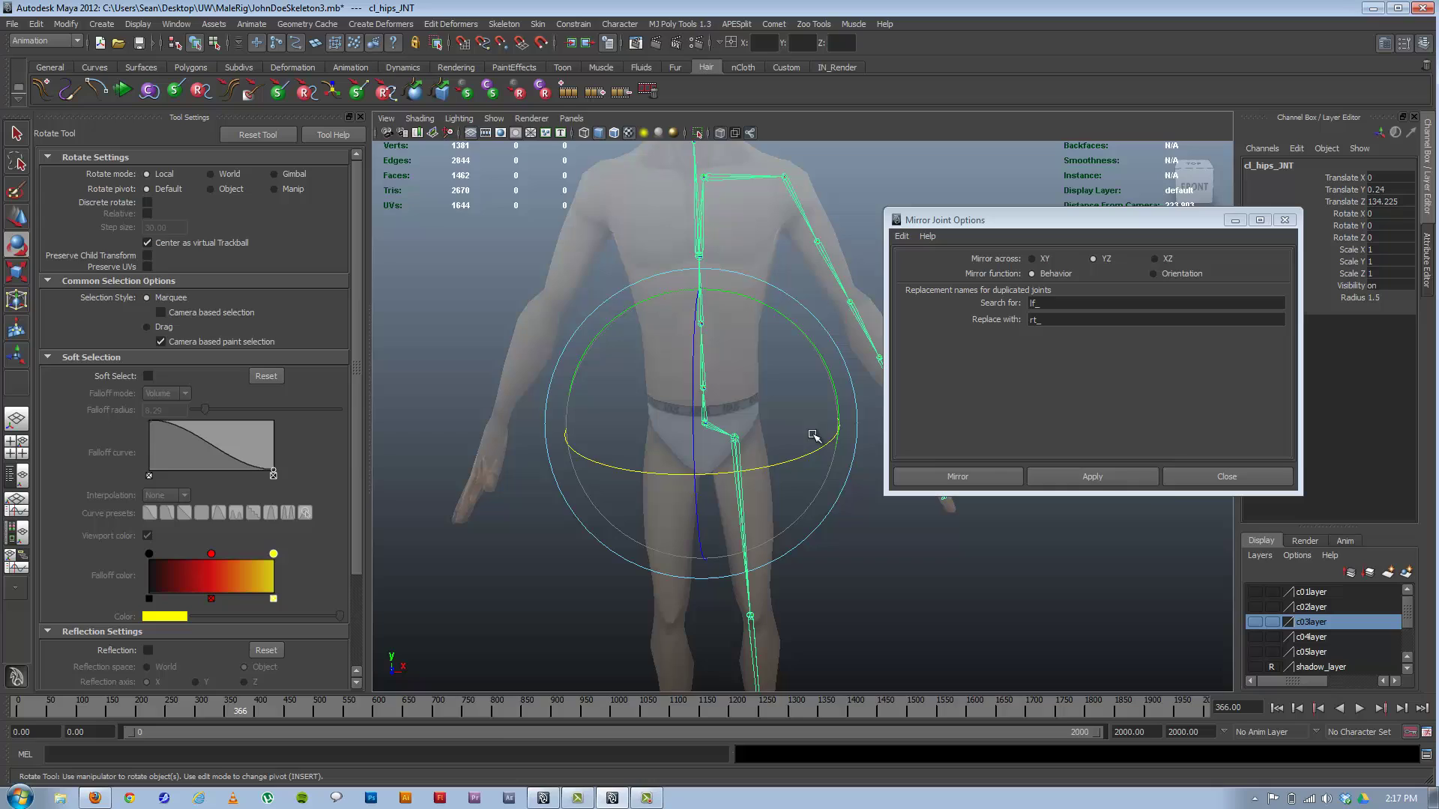
{"action": "left_click", "coordinate": [1092, 476]}
{"action": "type", "text": "w"}
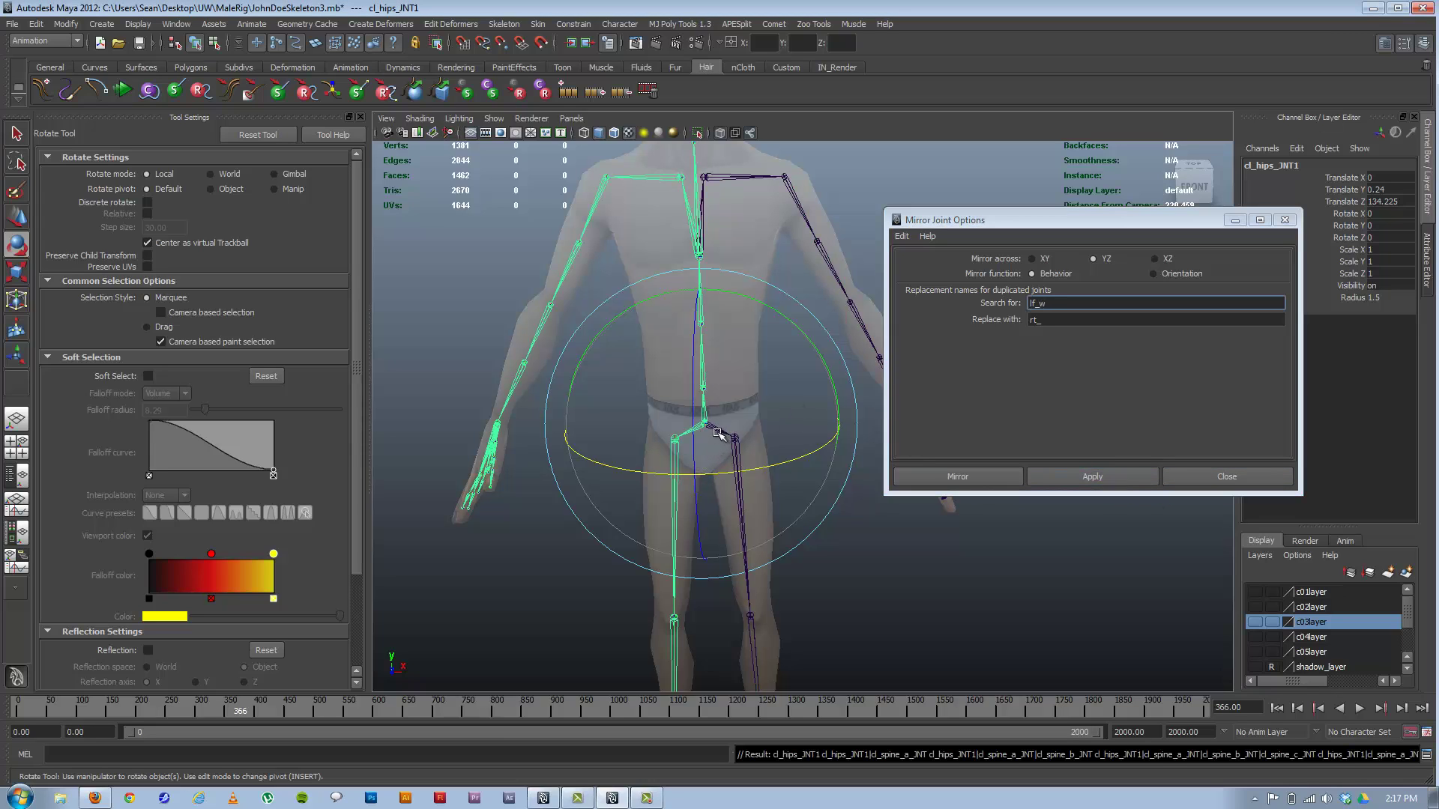
Move the mirrored skeleton about 10.7 units sideways to inspect it, and undo the move and the hips mirror
{"action": "left_click_drag", "start_coordinate": [701, 421], "coordinate": [667, 442], "text": "alt"}
{"action": "key", "text": "w"}
{"action": "middle_click_drag", "start_coordinate": [668, 382], "coordinate": [605, 519], "text": "alt"}
{"action": "right_click_drag", "start_coordinate": [605, 518], "coordinate": [592, 476], "text": "alt"}
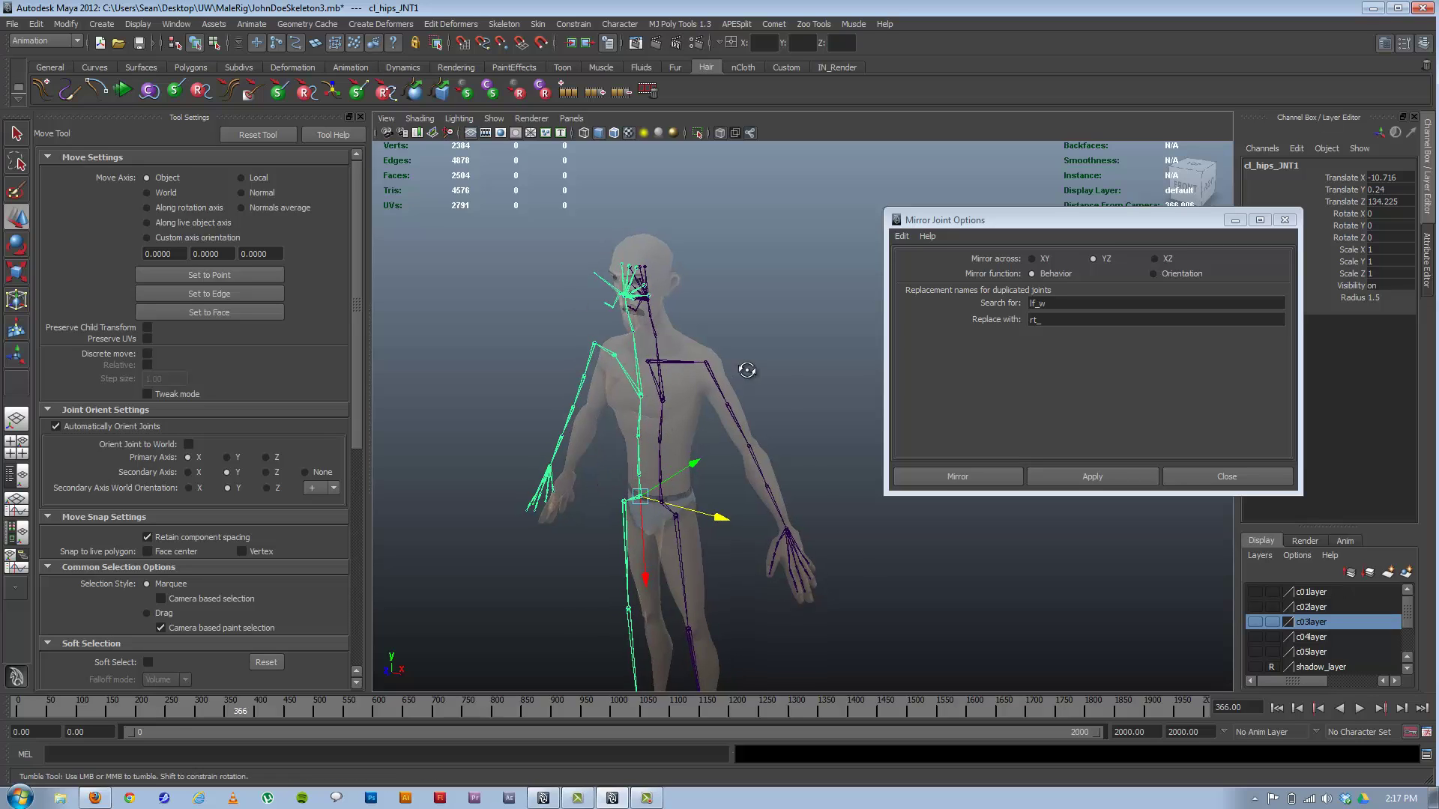
{"action": "left_click_drag", "start_coordinate": [745, 372], "coordinate": [770, 368], "text": "alt"}
{"action": "key", "text": "ctrl+z"}
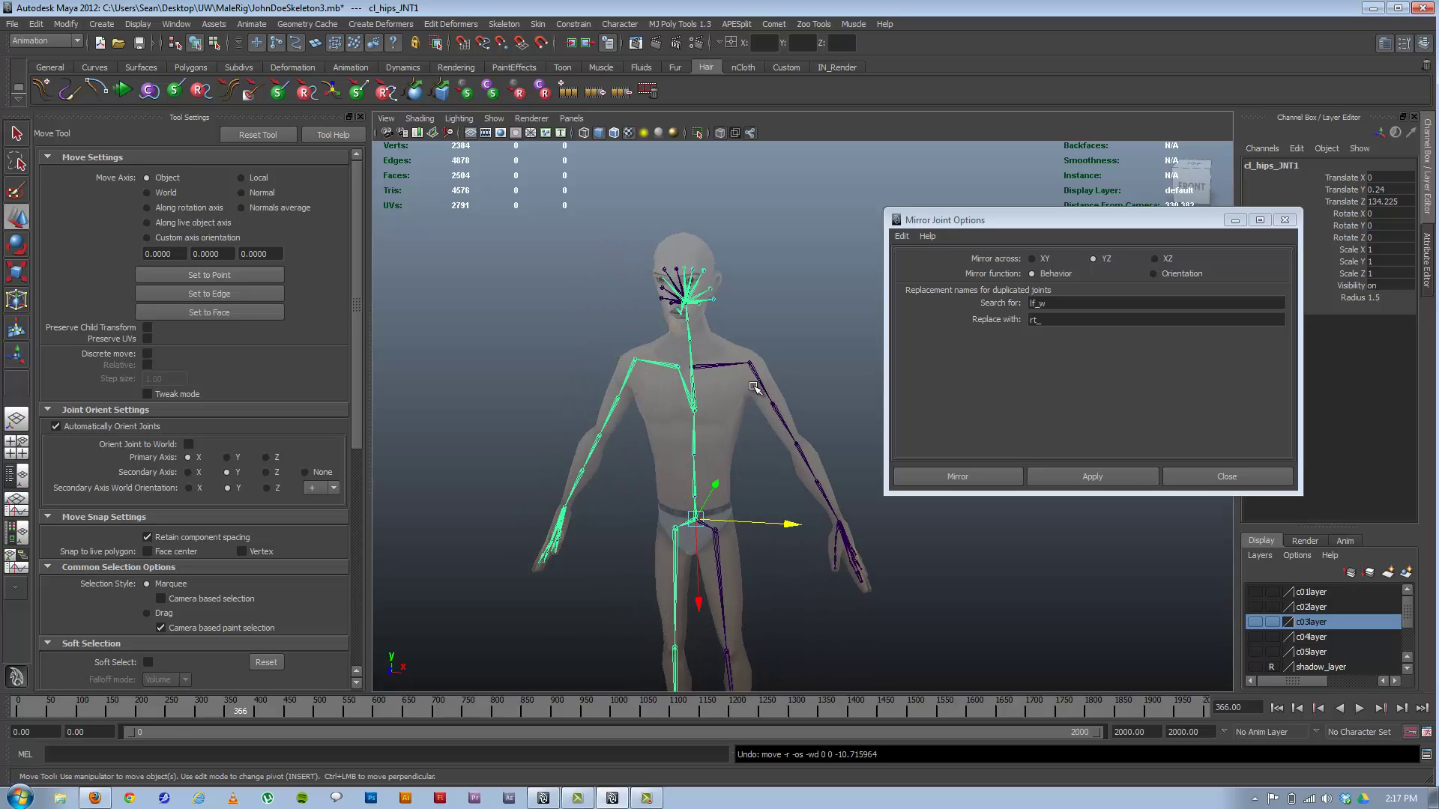
{"action": "key", "text": "ctrl+z"}
{"action": "key", "text": "ctrl+z"}
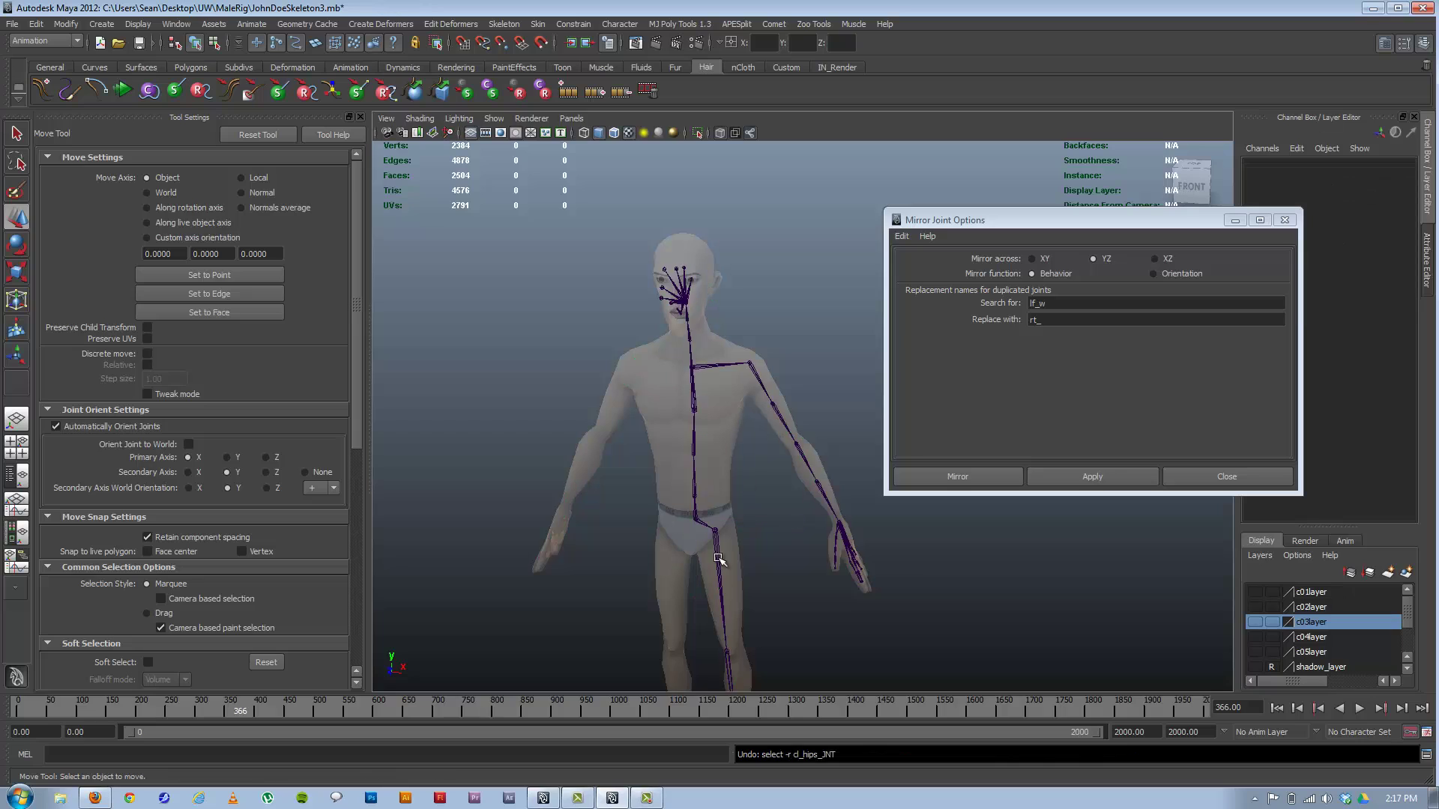
Mirror the left thigh chain and the left clavicle chain separately across YZ with Behavior
{"action": "left_click", "coordinate": [715, 547]}
{"action": "left_click", "coordinate": [1104, 478]}
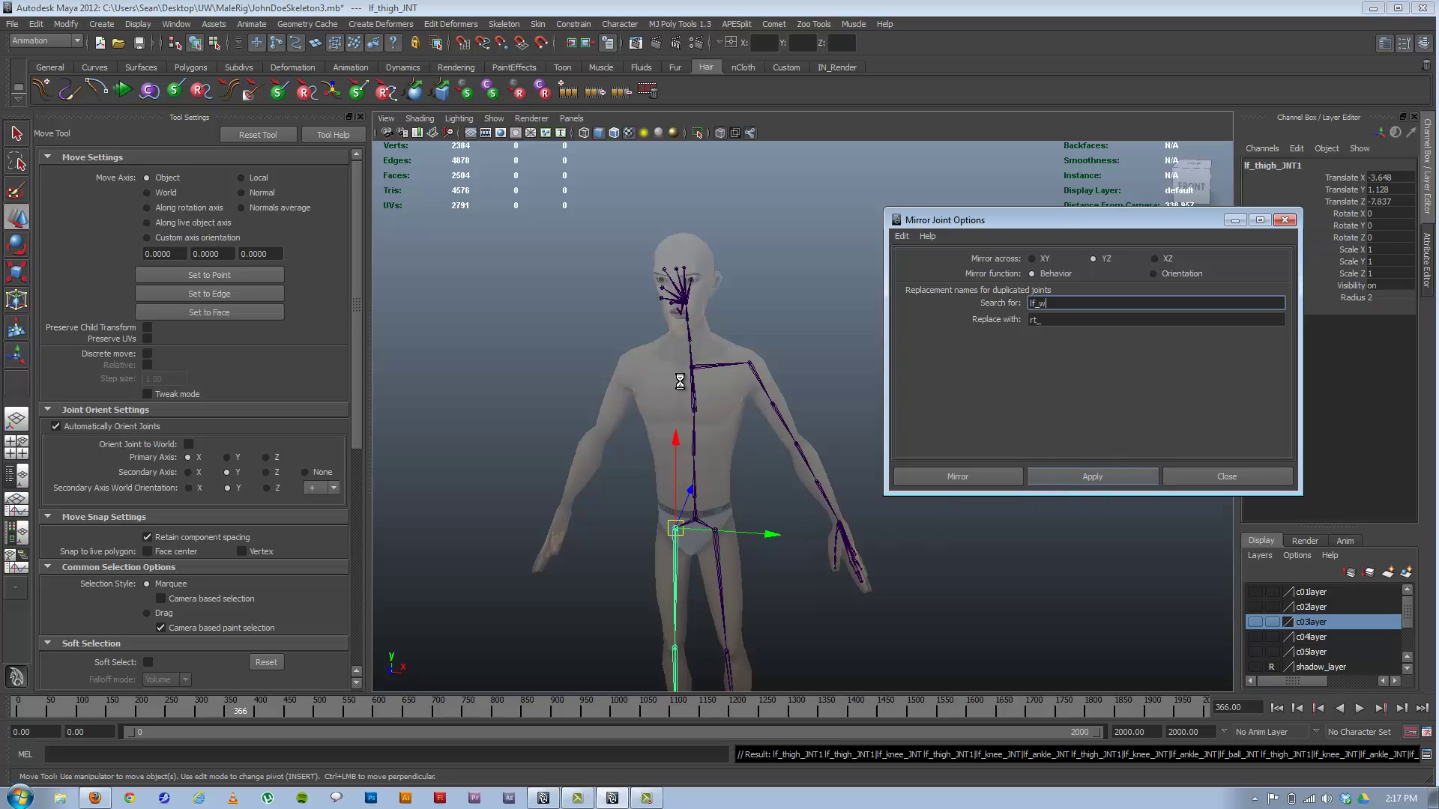
{"action": "left_click", "coordinate": [721, 366]}
{"action": "left_click", "coordinate": [1124, 476]}
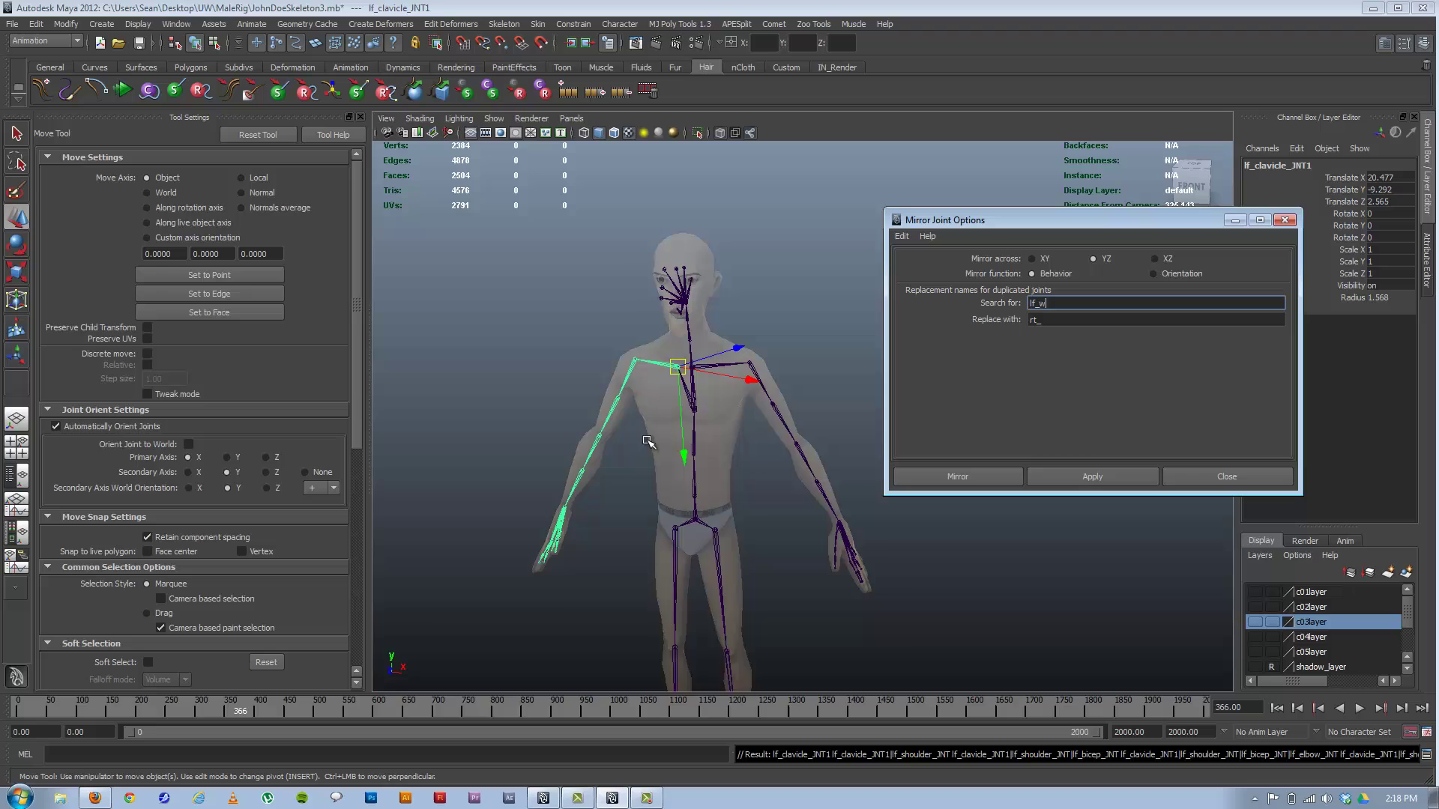
Undo the clavicle mirror and repeat it on the left clavicle chain
{"action": "left_click_drag", "start_coordinate": [649, 440], "coordinate": [658, 434], "text": "alt"}
{"action": "right_click_drag", "start_coordinate": [658, 434], "coordinate": [730, 463], "text": "alt"}
{"action": "key", "text": "ctrl+z"}
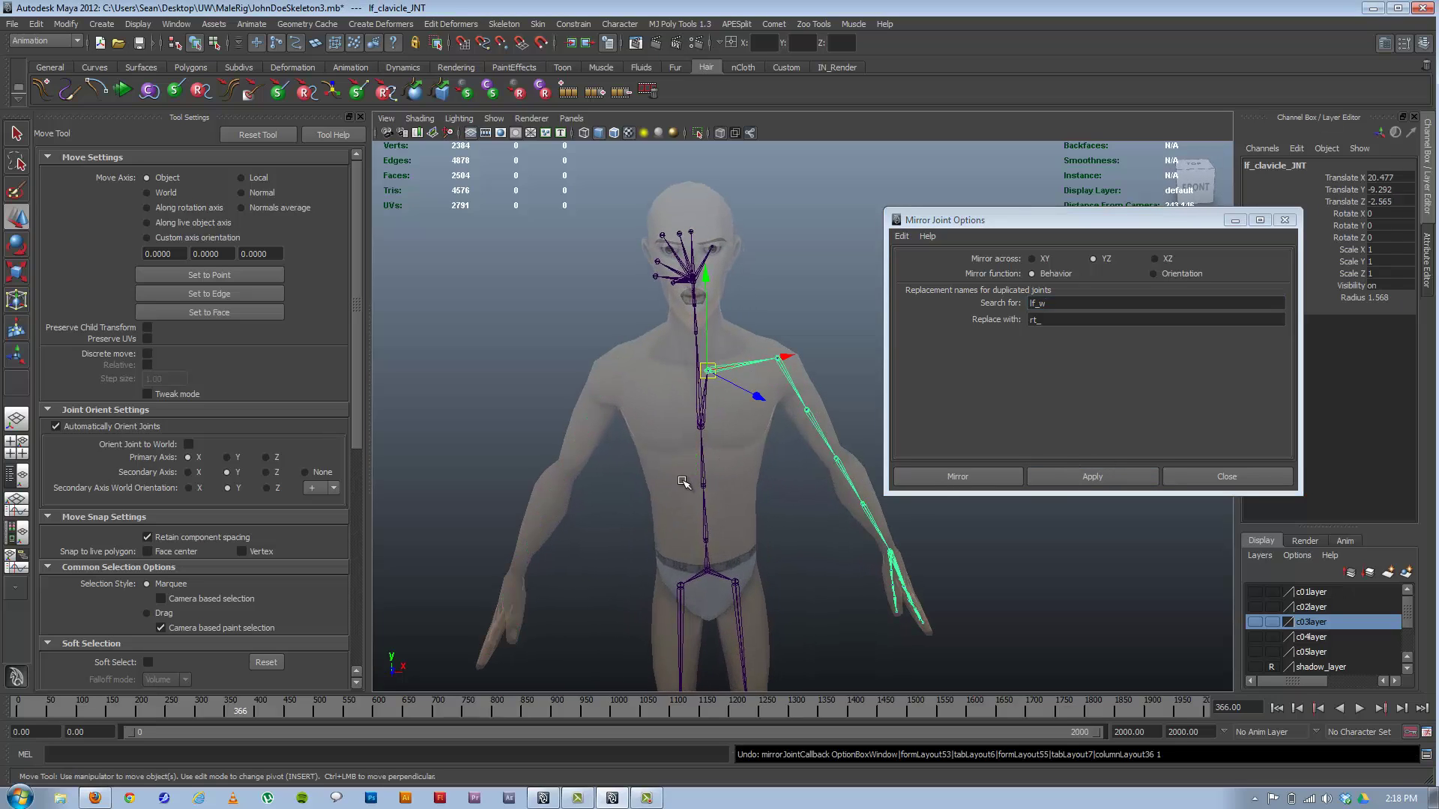
{"action": "left_click_drag", "start_coordinate": [684, 482], "coordinate": [720, 472], "text": "alt"}
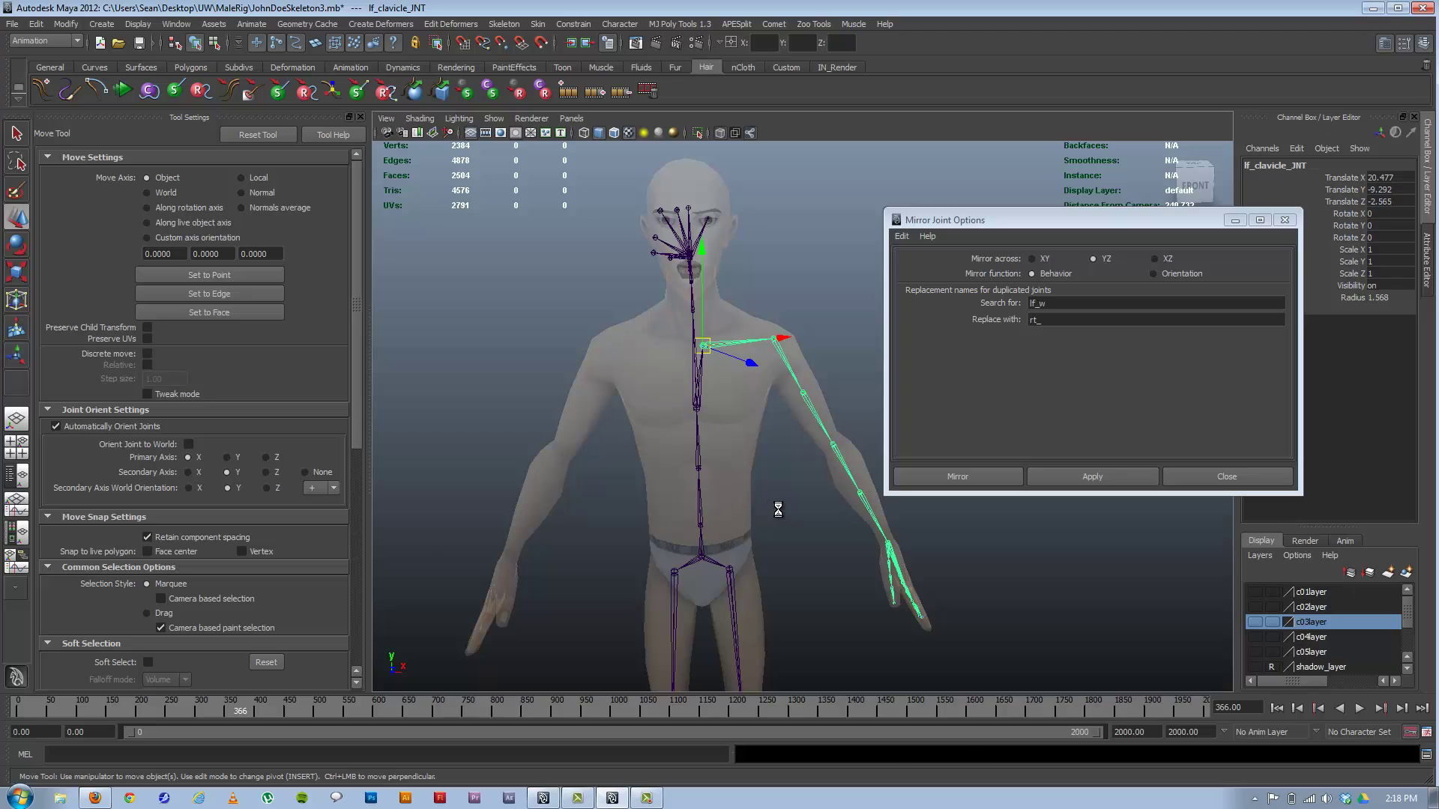
{"action": "mouse_move", "coordinate": [776, 503]}
{"action": "left_mouse_down", "text": "alt"}
{"action": "mouse_move", "coordinate": [758, 498]}
{"action": "mouse_move", "coordinate": [788, 484]}
{"action": "left_mouse_up", "text": "alt"}
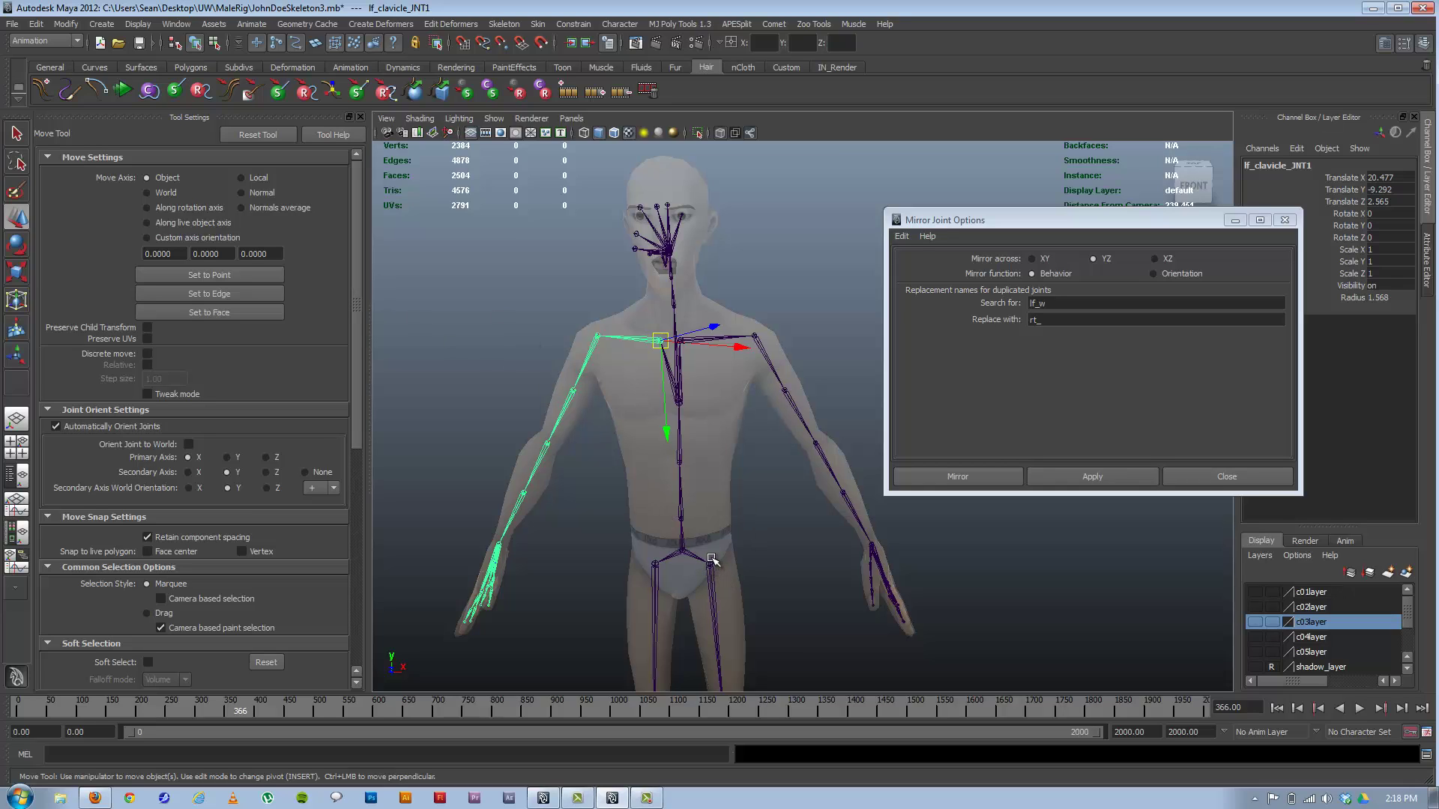
Delete the mirrored right clavicle and right thigh chains
{"action": "left_click", "coordinate": [718, 349]}
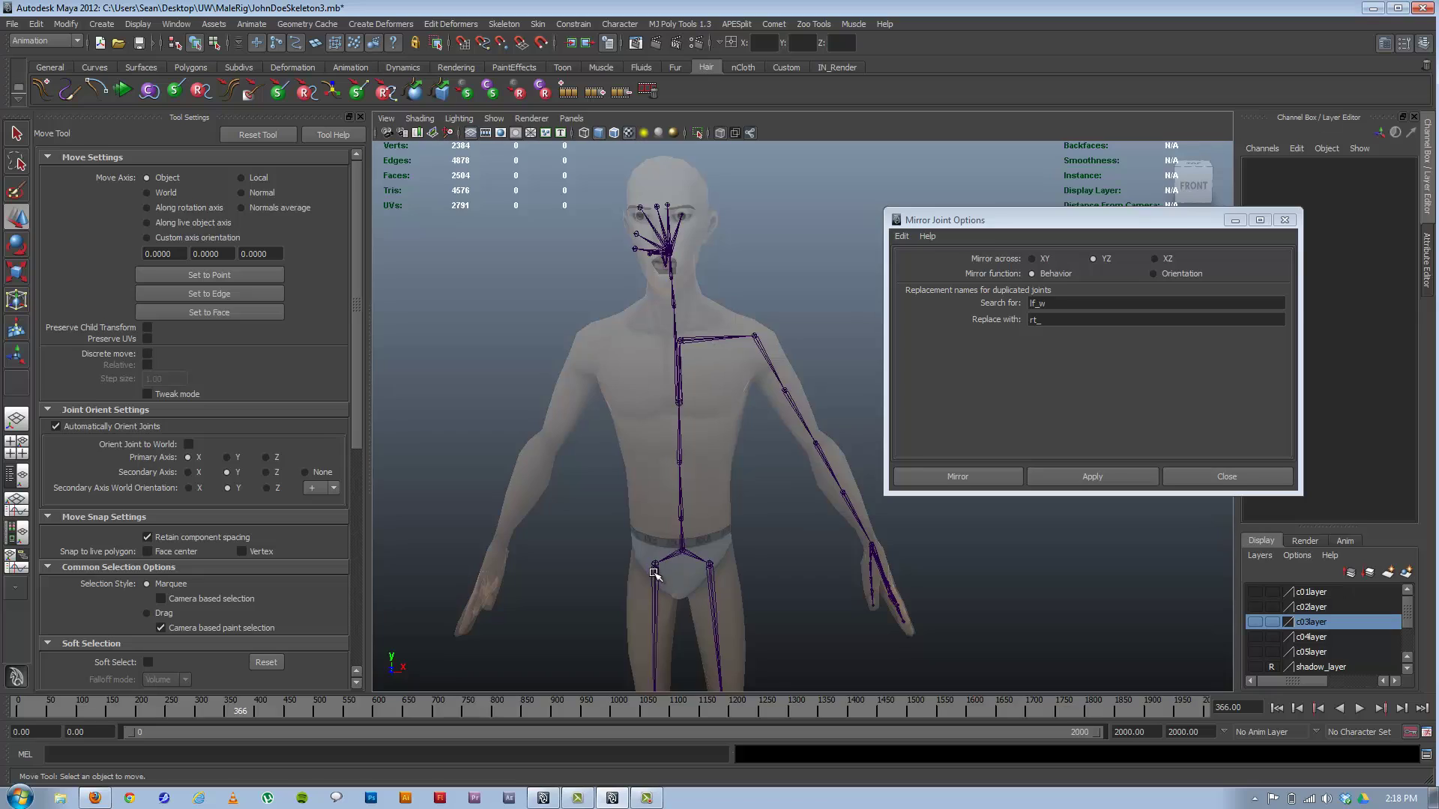
{"action": "left_click", "coordinate": [654, 569]}
{"action": "left_click", "coordinate": [697, 593]}
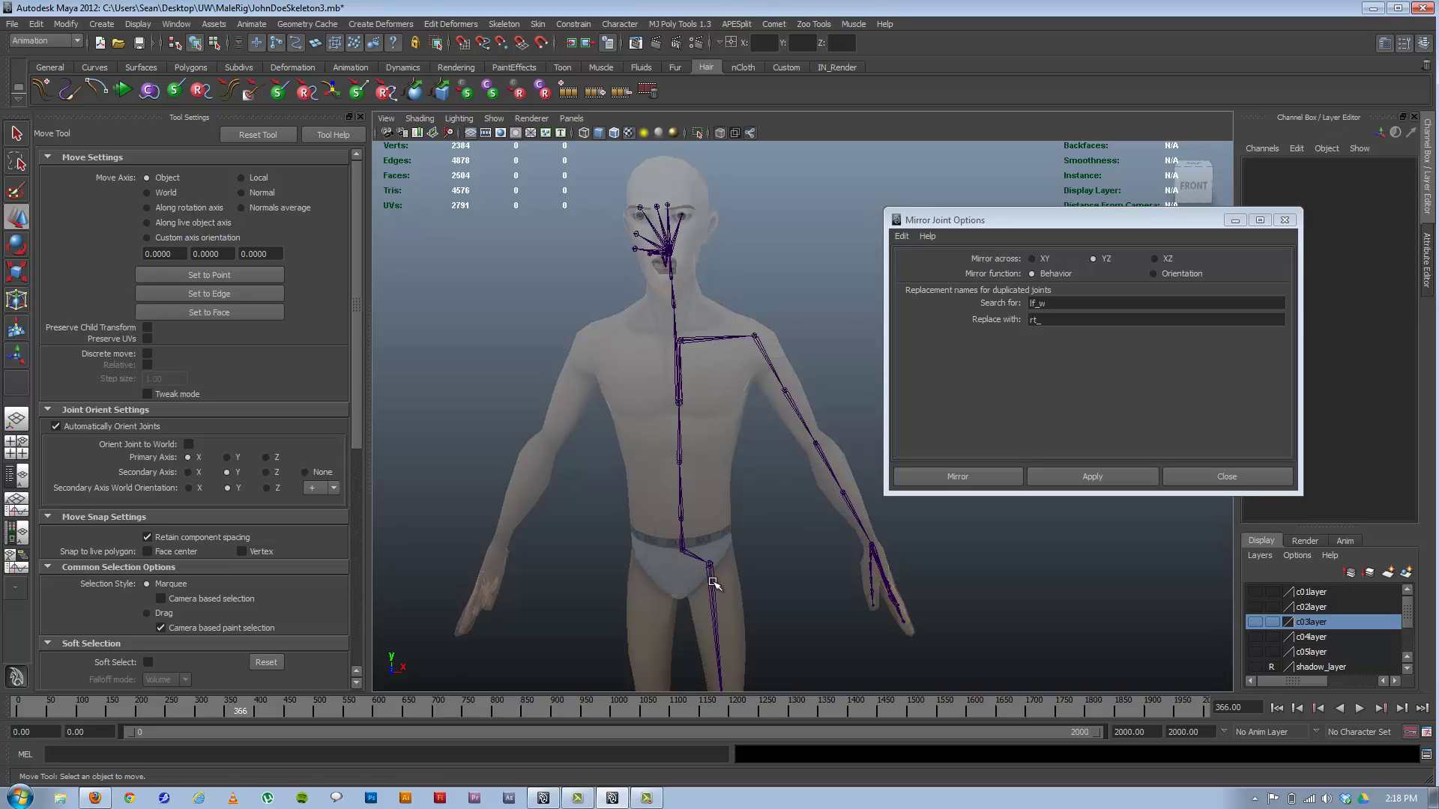
Mirror the left thigh chain across YZ with Behavior, and repeat the mirror on the left clavicle chain
{"action": "left_click", "coordinate": [712, 581]}
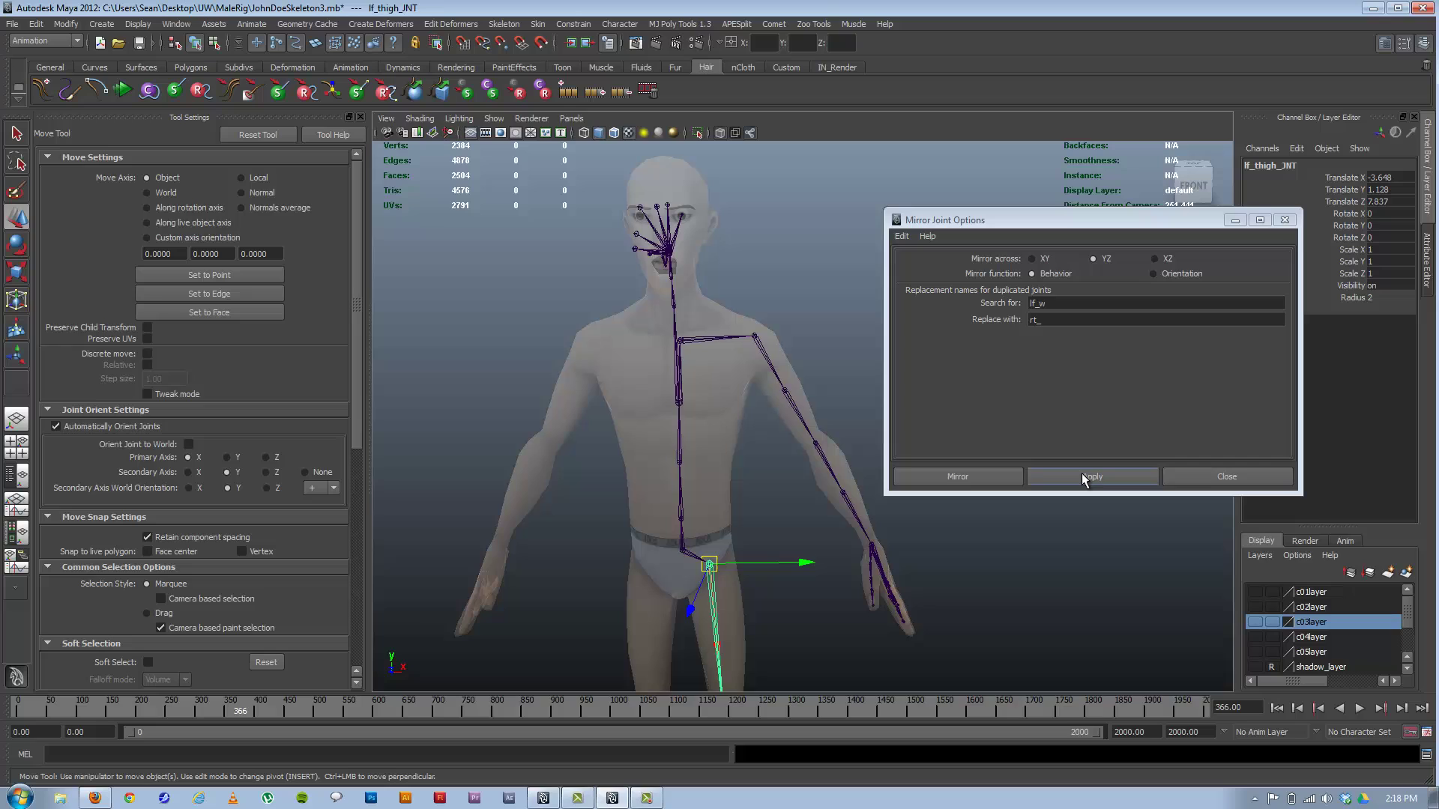
{"action": "left_click", "coordinate": [948, 475]}
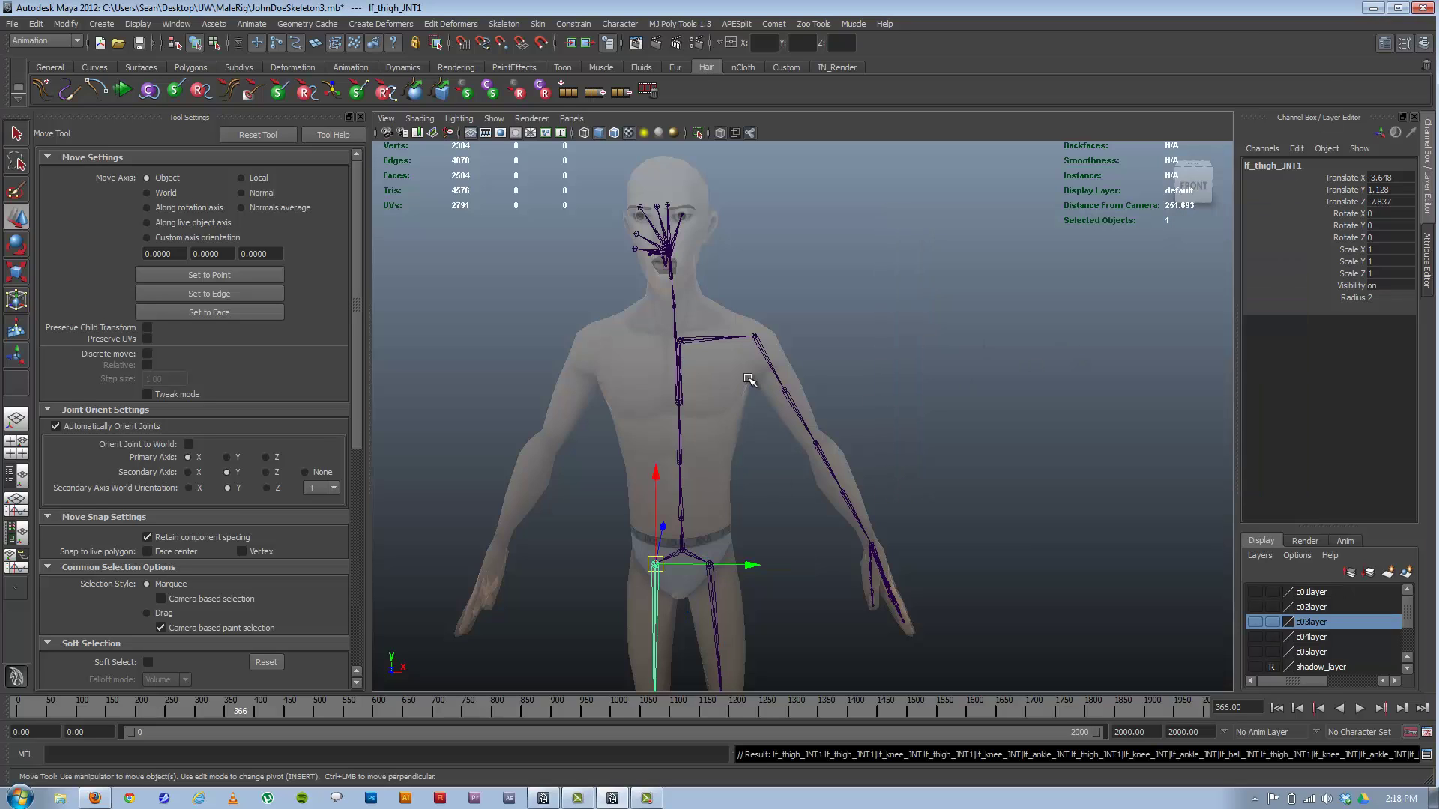
{"action": "left_click", "coordinate": [723, 341]}
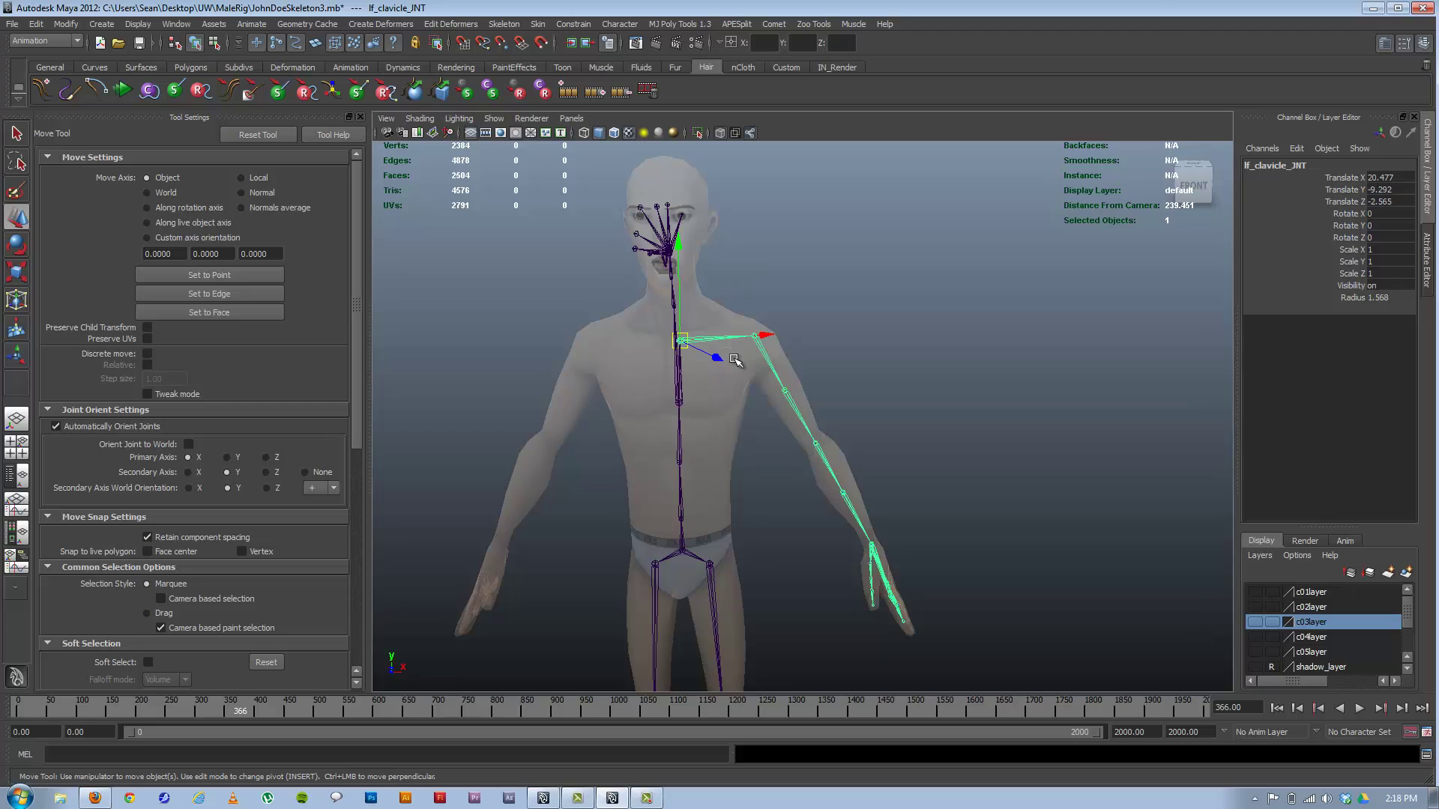
{"action": "key", "text": "g"}
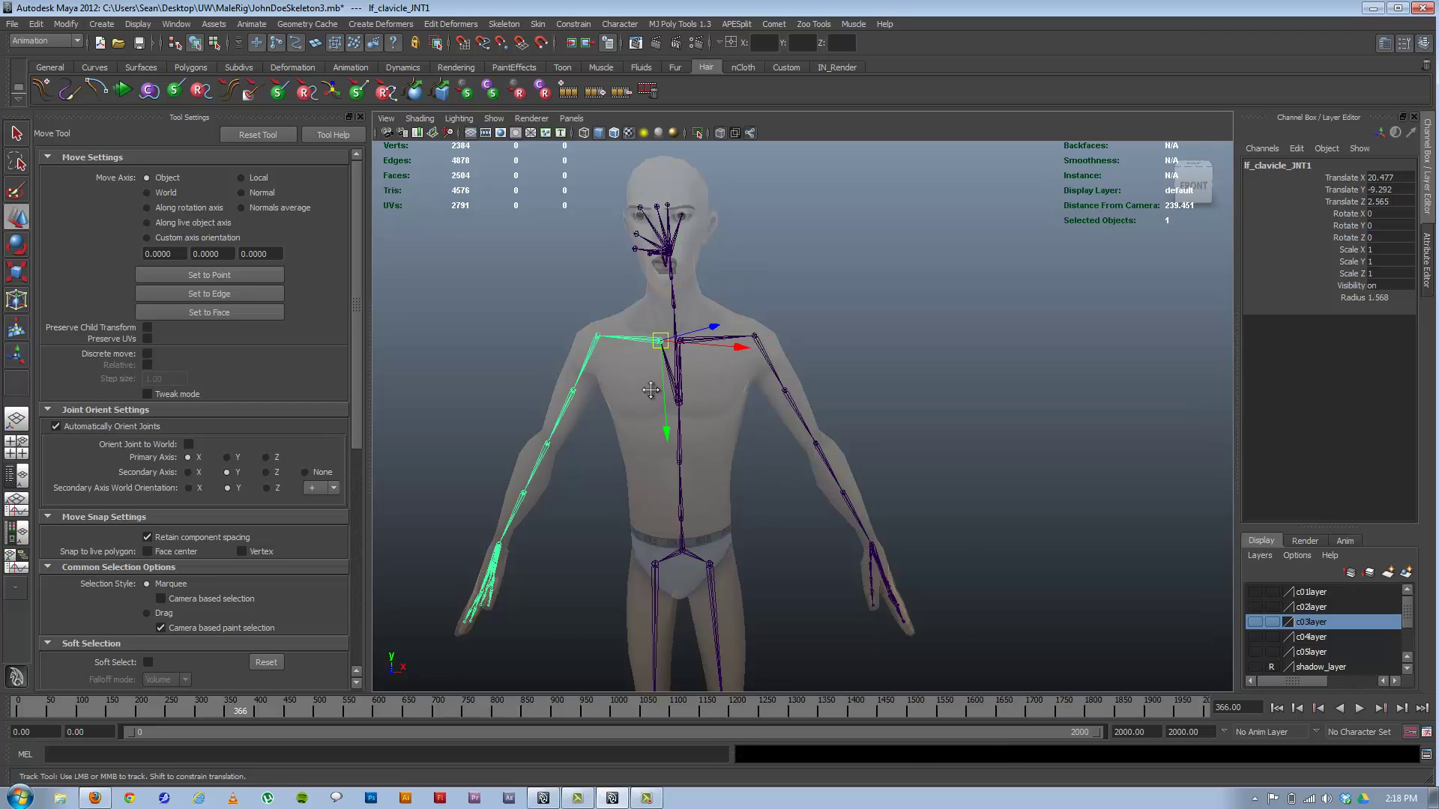
Mirror the existing outer and inner brow joints across YZ with Behavior to the opposite side of the face
{"action": "middle_click_drag", "start_coordinate": [613, 347], "coordinate": [722, 355], "text": "alt"}
{"action": "left_click_drag", "start_coordinate": [756, 261], "coordinate": [712, 278], "text": "alt"}
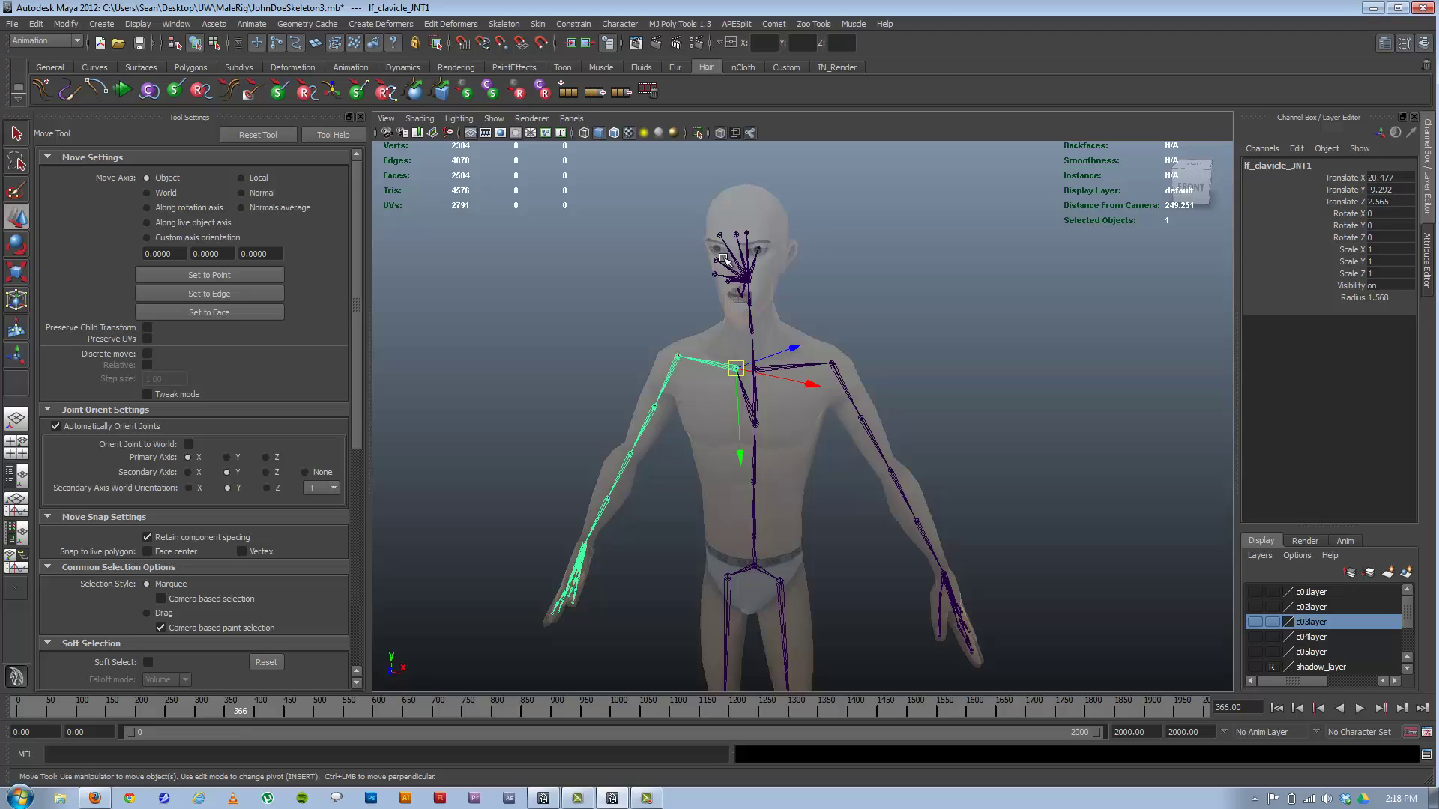
{"action": "middle_click_drag", "start_coordinate": [678, 229], "coordinate": [668, 395], "text": "alt"}
{"action": "right_click_drag", "start_coordinate": [668, 395], "coordinate": [902, 466], "text": "alt"}
{"action": "middle_click_drag", "start_coordinate": [533, 430], "coordinate": [675, 359], "text": "alt"}
{"action": "scroll", "coordinate": [675, 360], "scroll_direction": "up", "scroll_amount": 3}
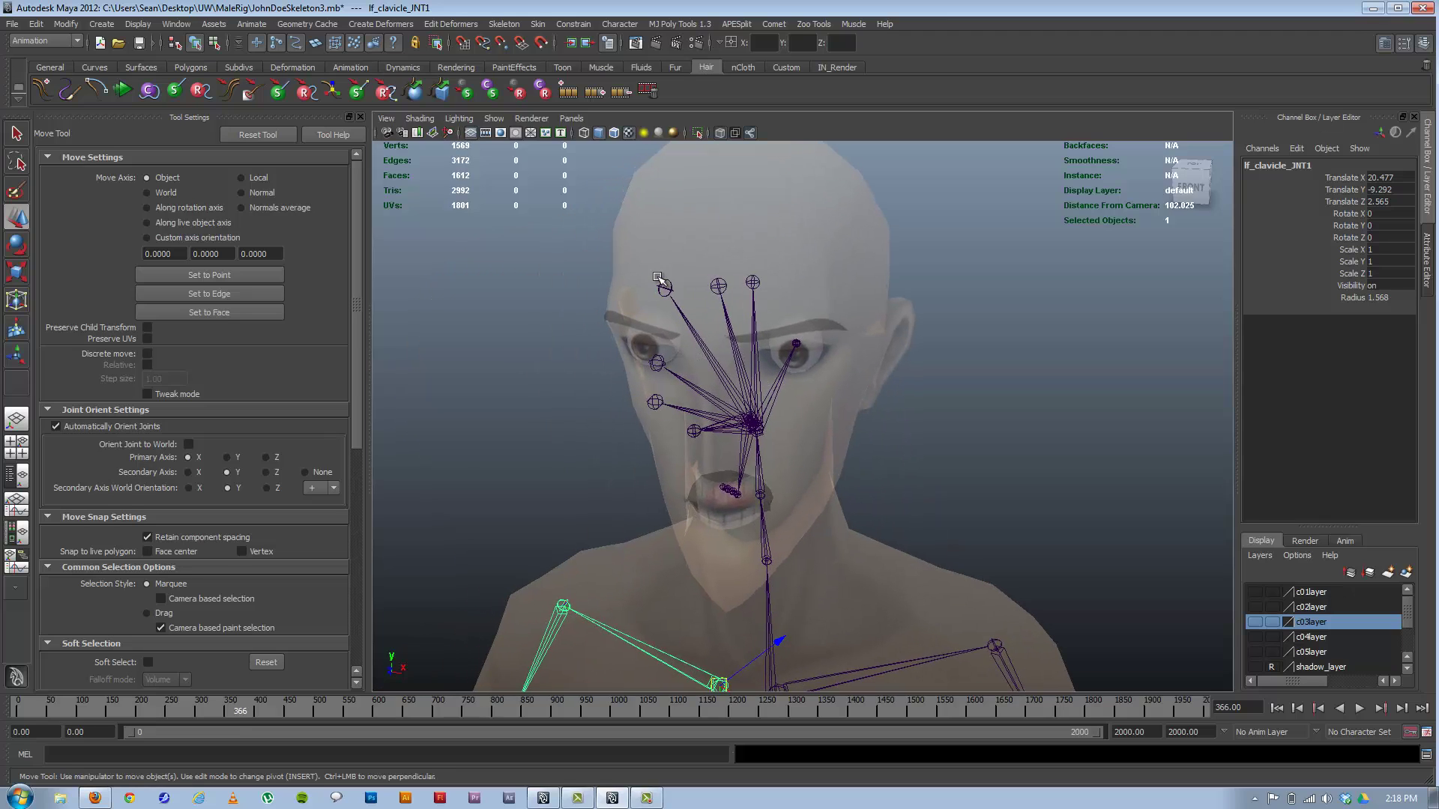
{"action": "left_click", "coordinate": [665, 288]}
{"action": "key", "text": "g"}
{"action": "left_click", "coordinate": [718, 286]}
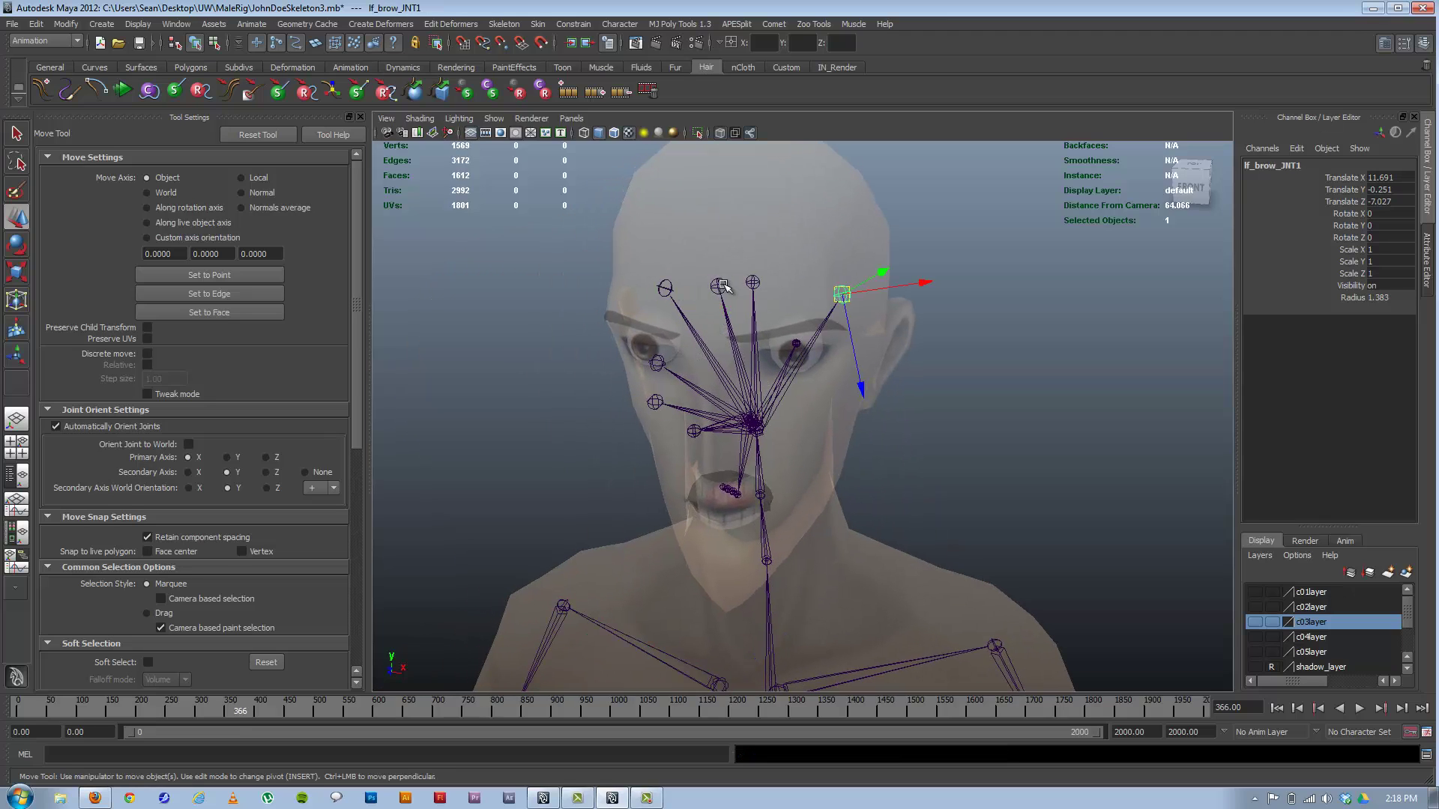
{"action": "key", "text": "g"}
Mirror both cheek joints and the upper lip joint across YZ to the opposite side of the face
{"action": "left_click", "coordinate": [657, 363]}
{"action": "key", "text": "g"}
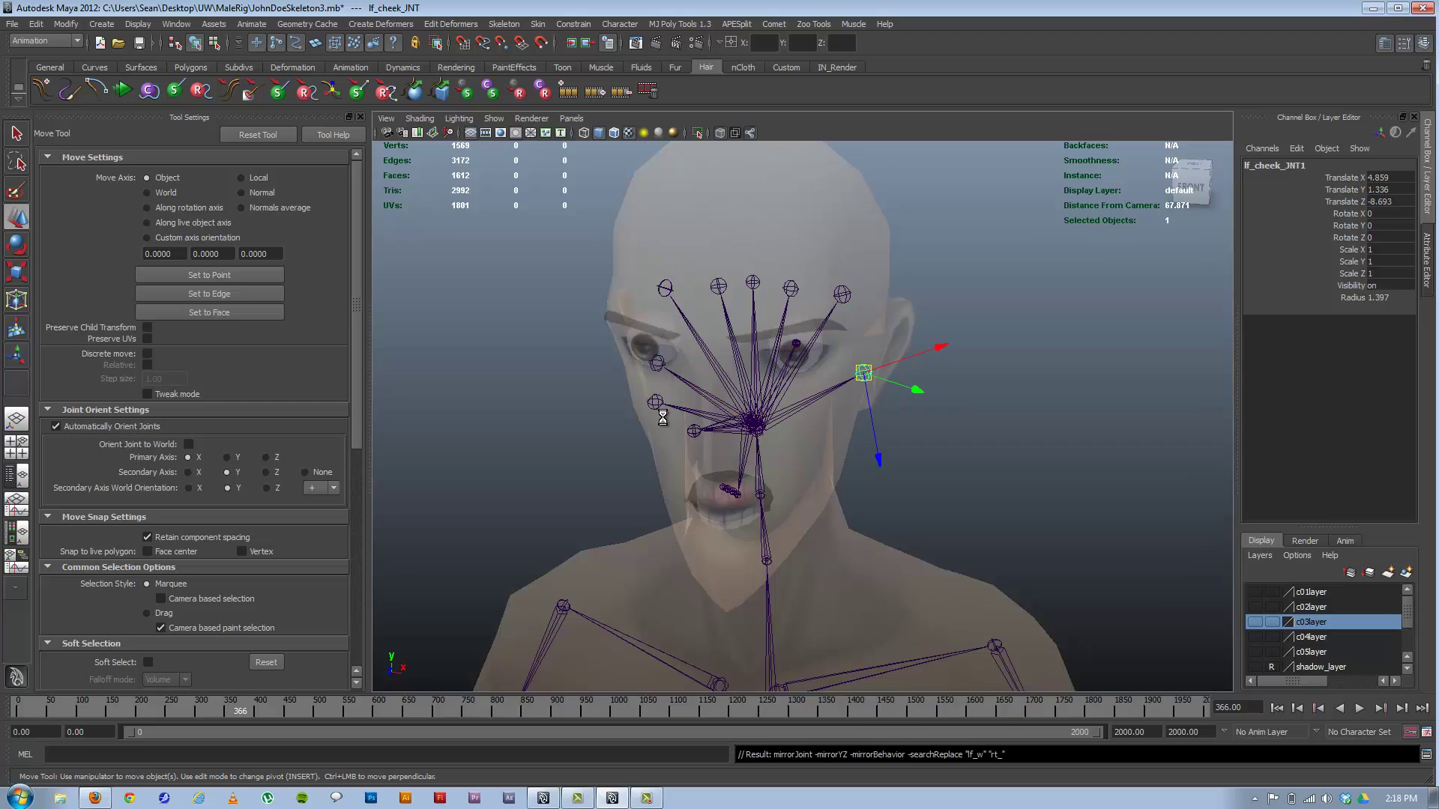
{"action": "left_click", "coordinate": [655, 403]}
{"action": "key", "text": "g"}
{"action": "left_click", "coordinate": [694, 432]}
{"action": "key", "text": "g"}
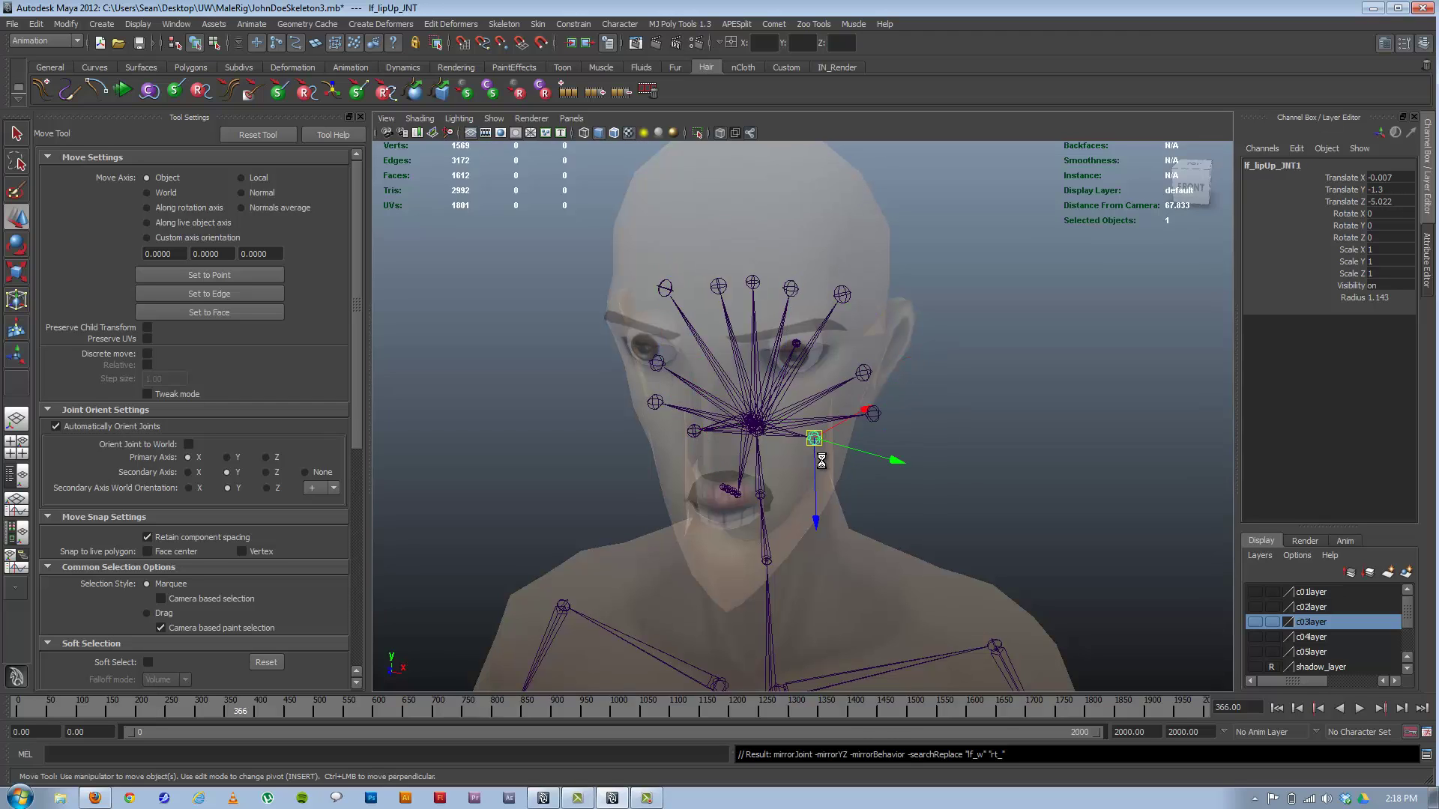
Test-bend the left knee joint about 67 degrees around Y, undoing each trial rotation
{"action": "right_click_drag", "start_coordinate": [962, 506], "coordinate": [572, 457], "text": "alt"}
{"action": "middle_click_drag", "start_coordinate": [790, 469], "coordinate": [748, 346], "text": "alt"}
{"action": "left_click_drag", "start_coordinate": [780, 378], "coordinate": [738, 381], "text": "alt"}
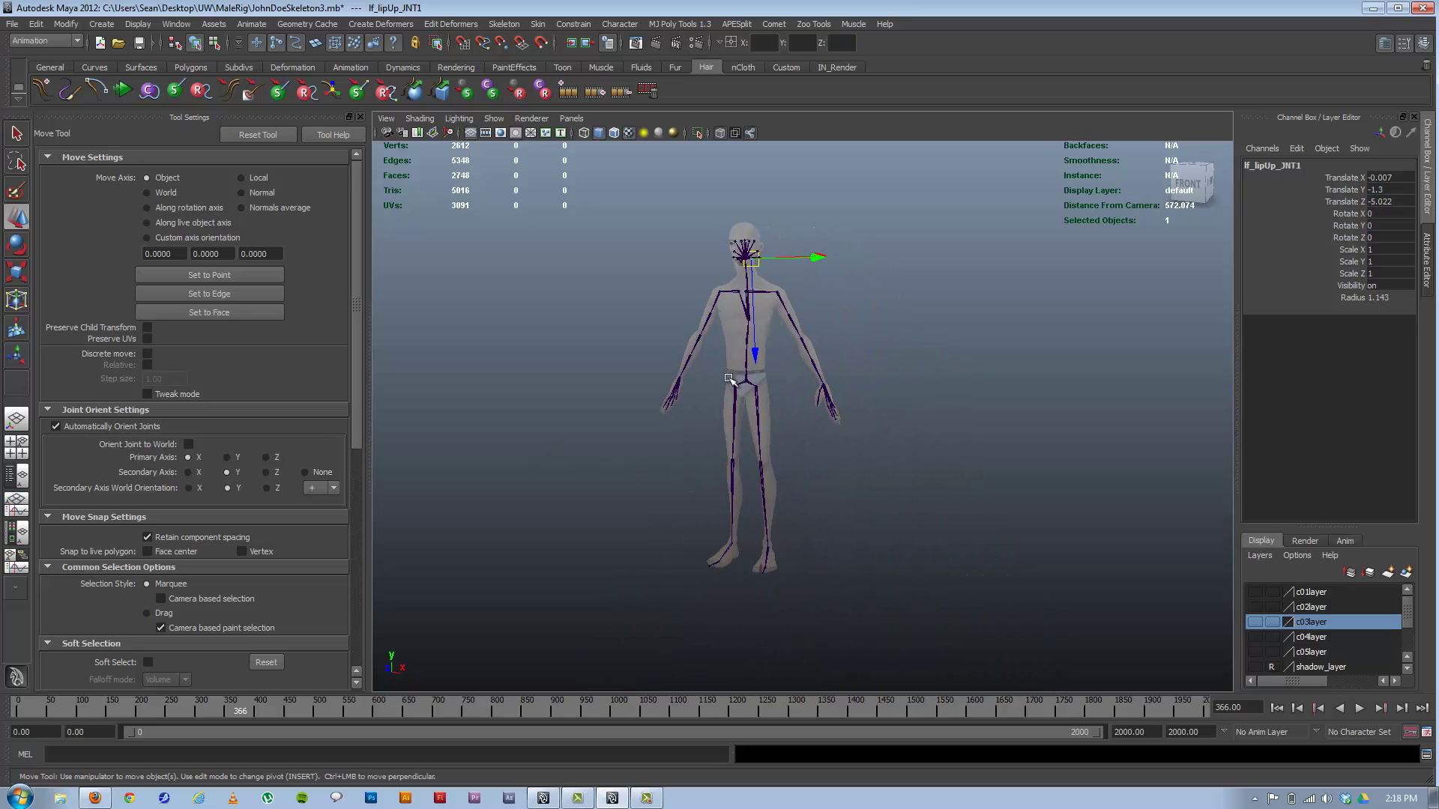
{"action": "right_click_drag", "start_coordinate": [742, 391], "coordinate": [885, 421], "text": "alt"}
{"action": "left_click_drag", "start_coordinate": [886, 421], "coordinate": [743, 491], "text": "alt"}
{"action": "left_click", "coordinate": [733, 499]}
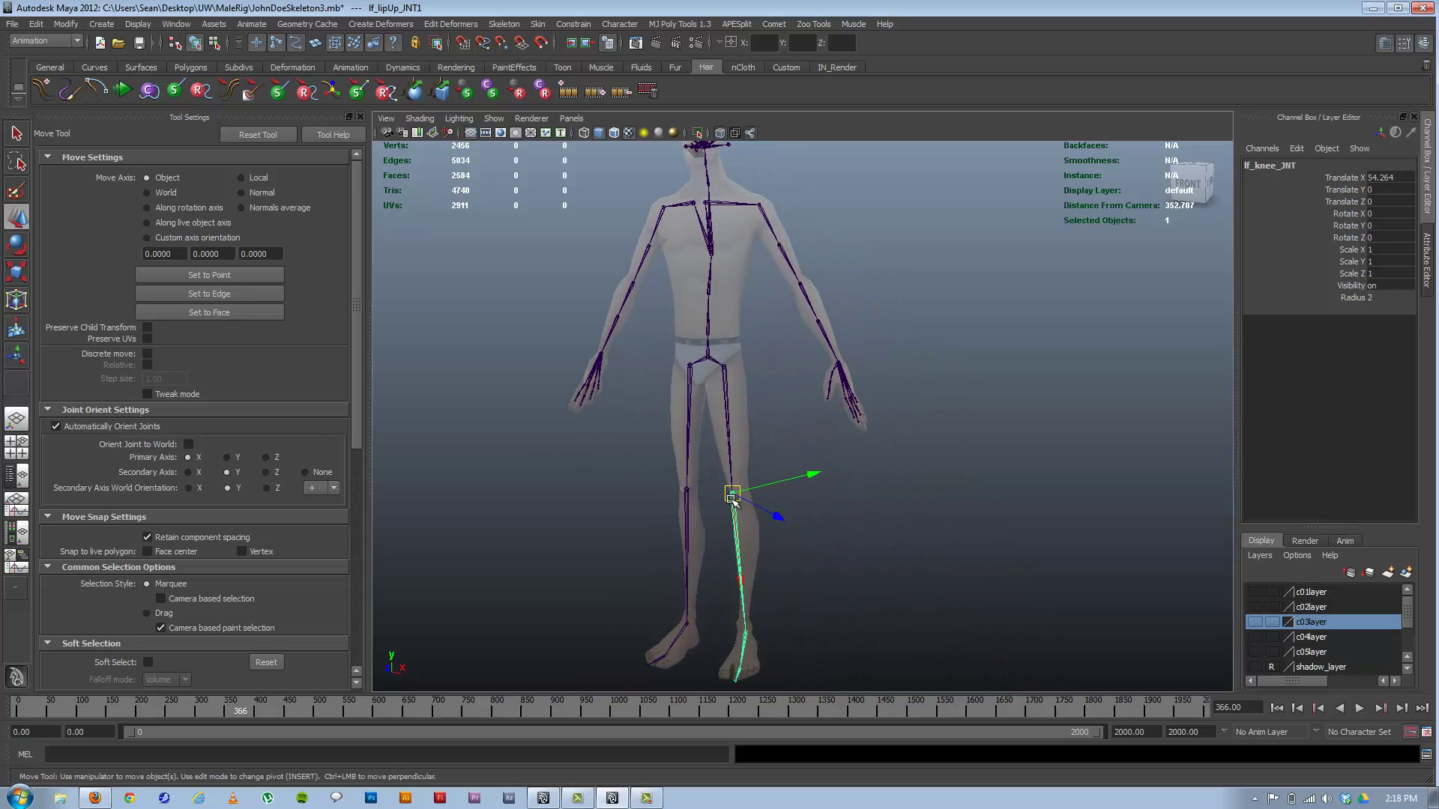
{"action": "key", "text": "e"}
{"action": "left_click_drag", "start_coordinate": [690, 418], "coordinate": [697, 584]}
{"action": "key", "text": "ctrl+z"}
{"action": "left_click_drag", "start_coordinate": [686, 411], "coordinate": [703, 579]}
{"action": "key", "text": "ctrl+z"}
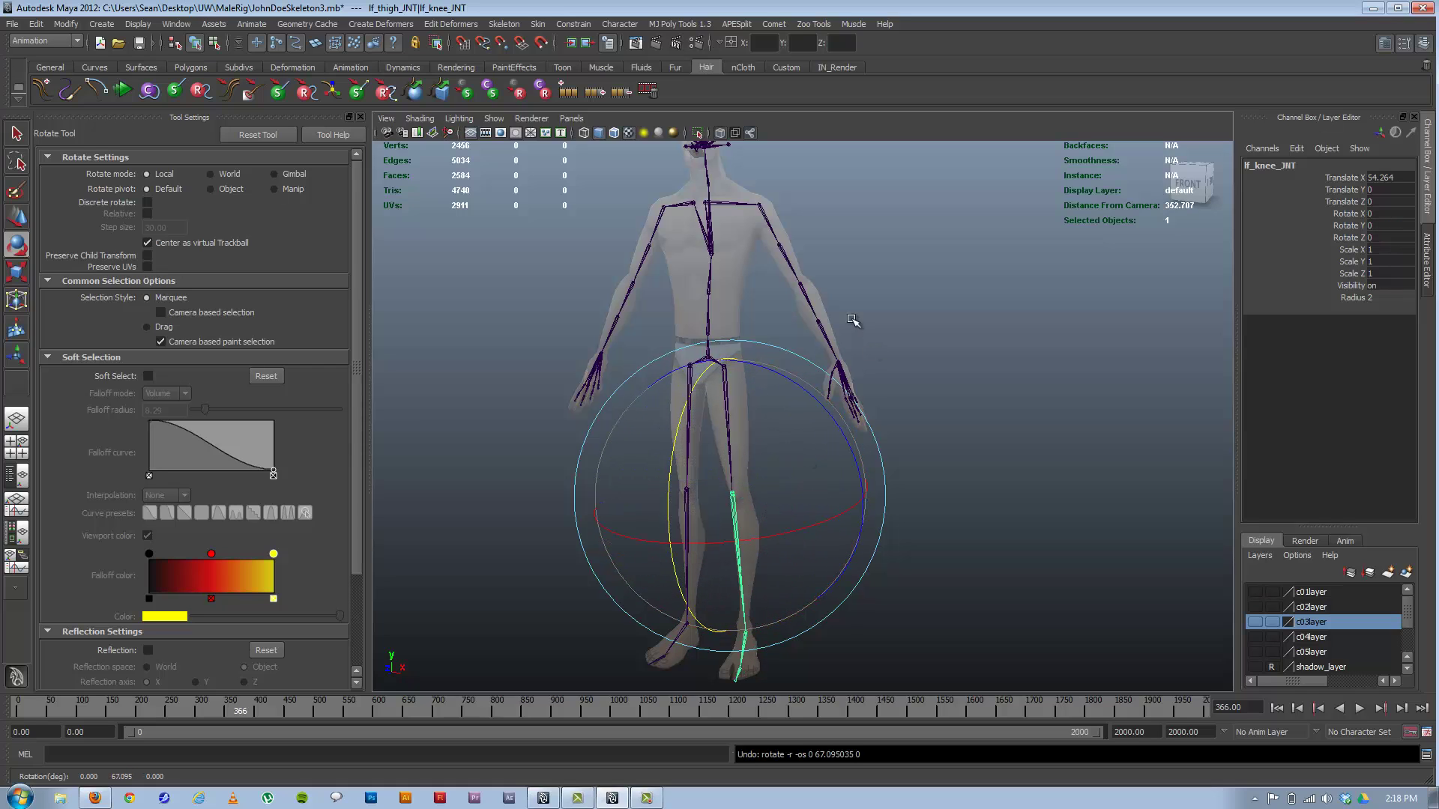
Test-rotate the joint at the left wrist, undo the rotation and clear the selection
{"action": "left_click", "coordinate": [841, 372]}
{"action": "left_click_drag", "start_coordinate": [863, 329], "coordinate": [797, 390]}
{"action": "key", "text": "ctrl+z"}
{"action": "left_click", "coordinate": [869, 190]}
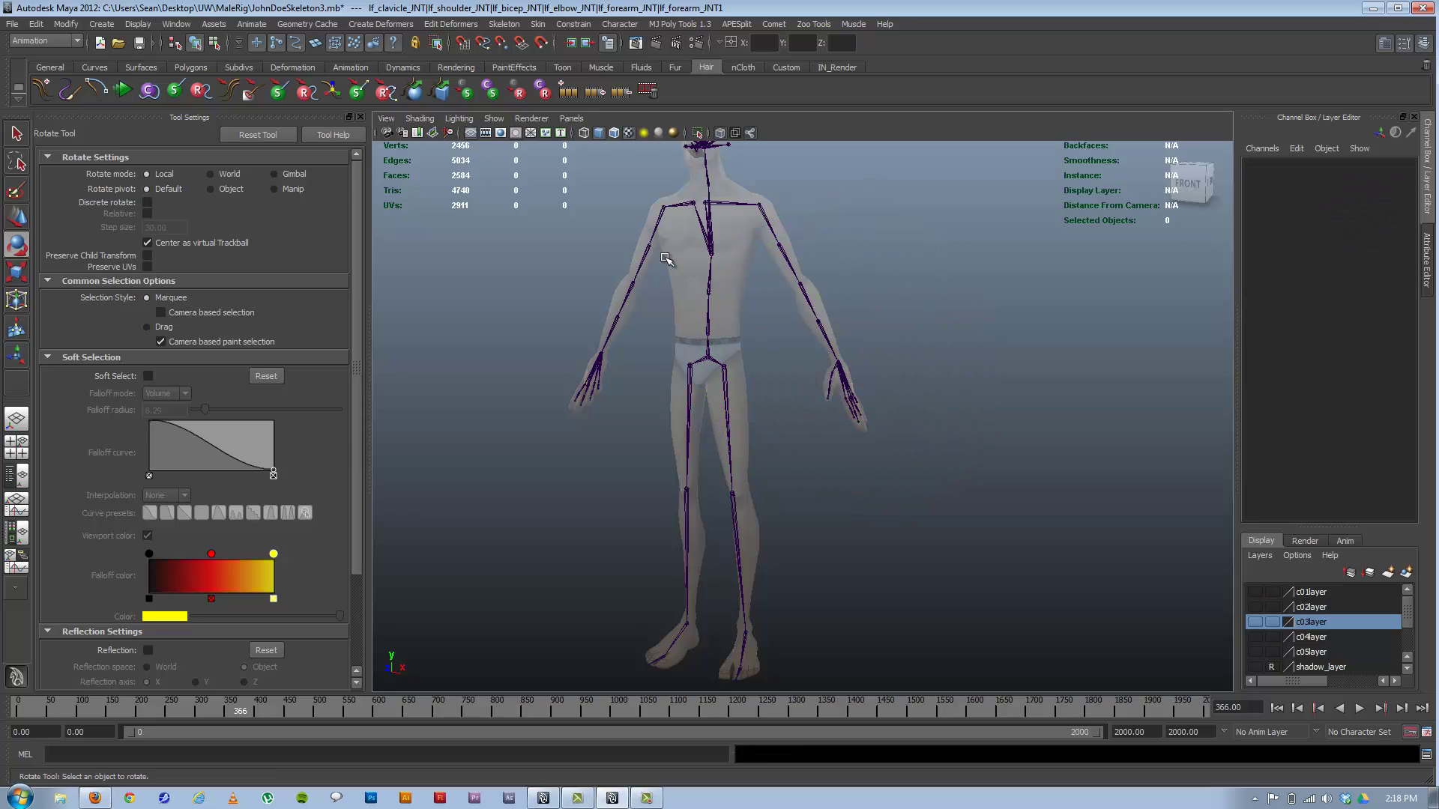
Select the lower neck joint and the spine joints, test-rotate them together, undo the rotation and deselect
{"action": "middle_click_drag", "start_coordinate": [668, 260], "coordinate": [696, 372], "text": "alt"}
{"action": "left_click", "coordinate": [724, 269]}
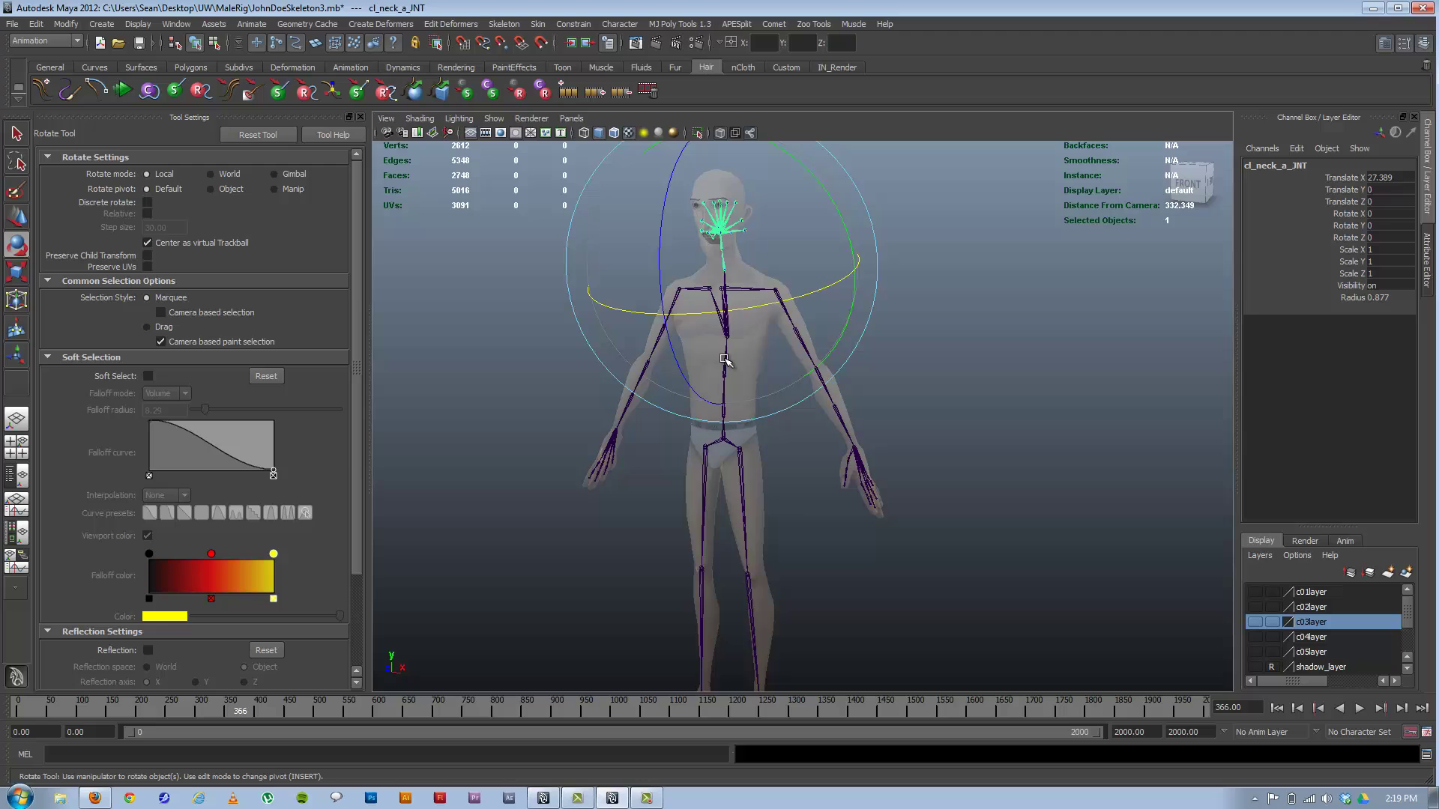
{"action": "left_click_drag", "start_coordinate": [710, 373], "coordinate": [659, 370], "text": "alt"}
{"action": "right_click_drag", "start_coordinate": [658, 369], "coordinate": [668, 318], "text": "alt"}
{"action": "middle_click_drag", "start_coordinate": [667, 318], "coordinate": [780, 407], "text": "alt"}
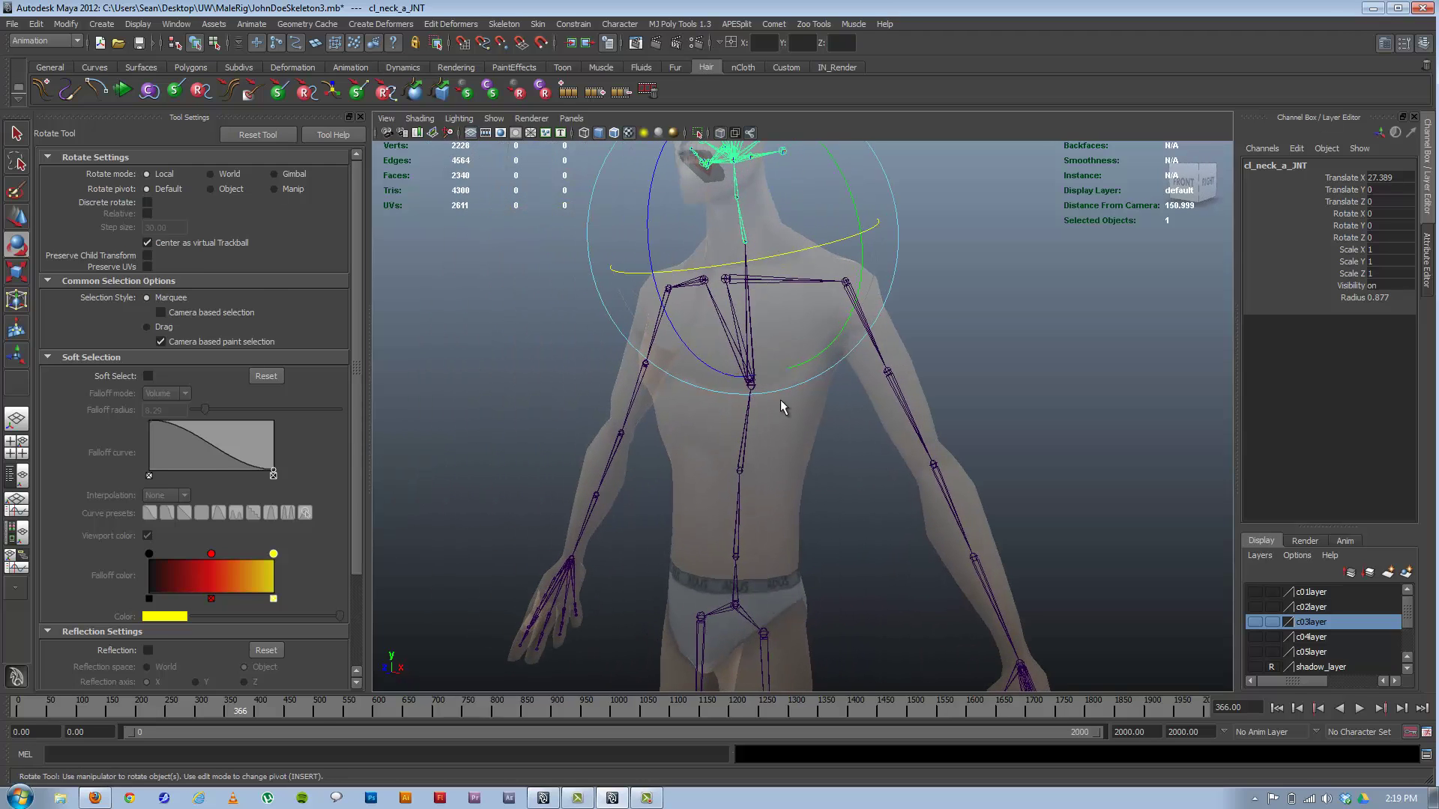
{"action": "key", "text": "q"}
{"action": "left_click", "coordinate": [750, 348], "text": "shift"}
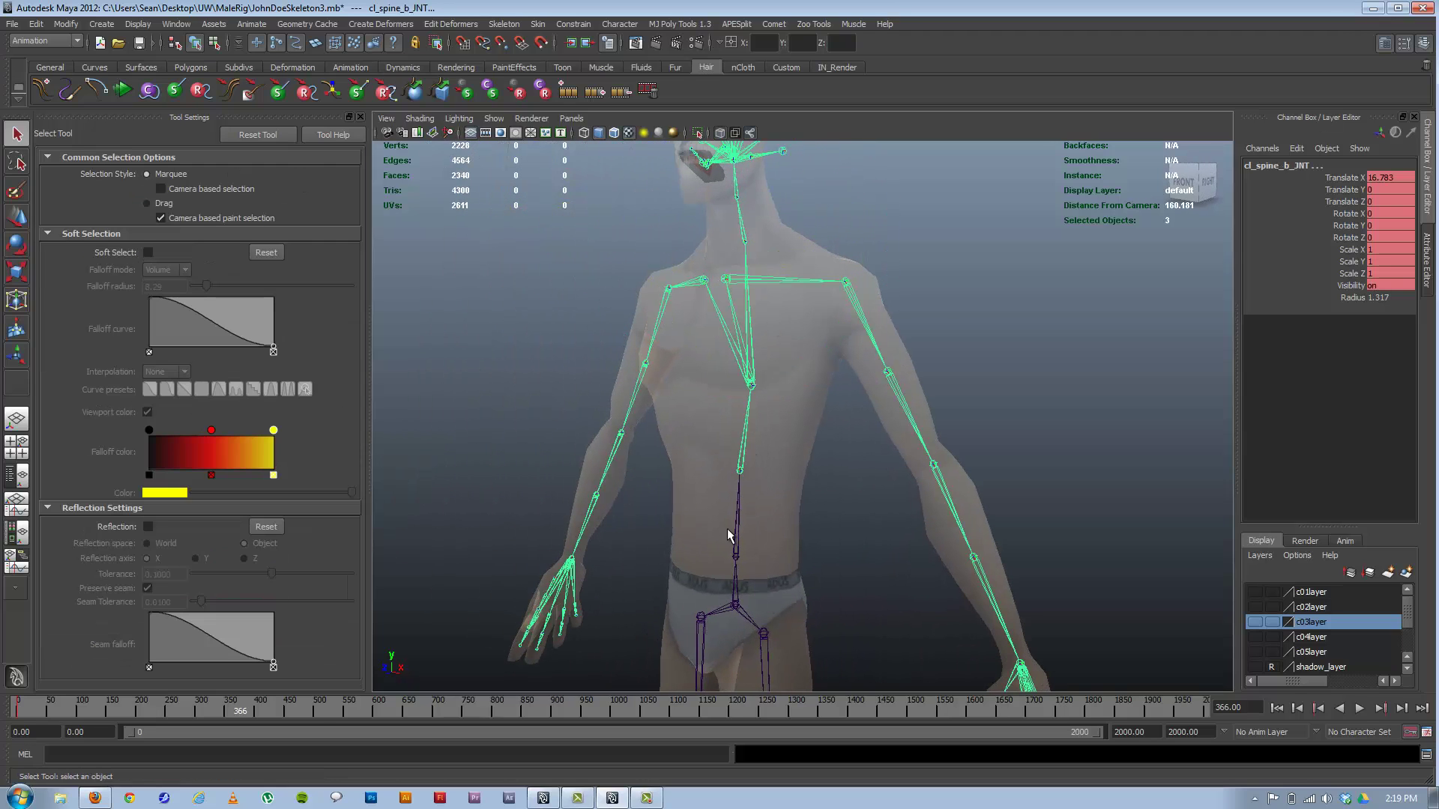
{"action": "key", "text": "e"}
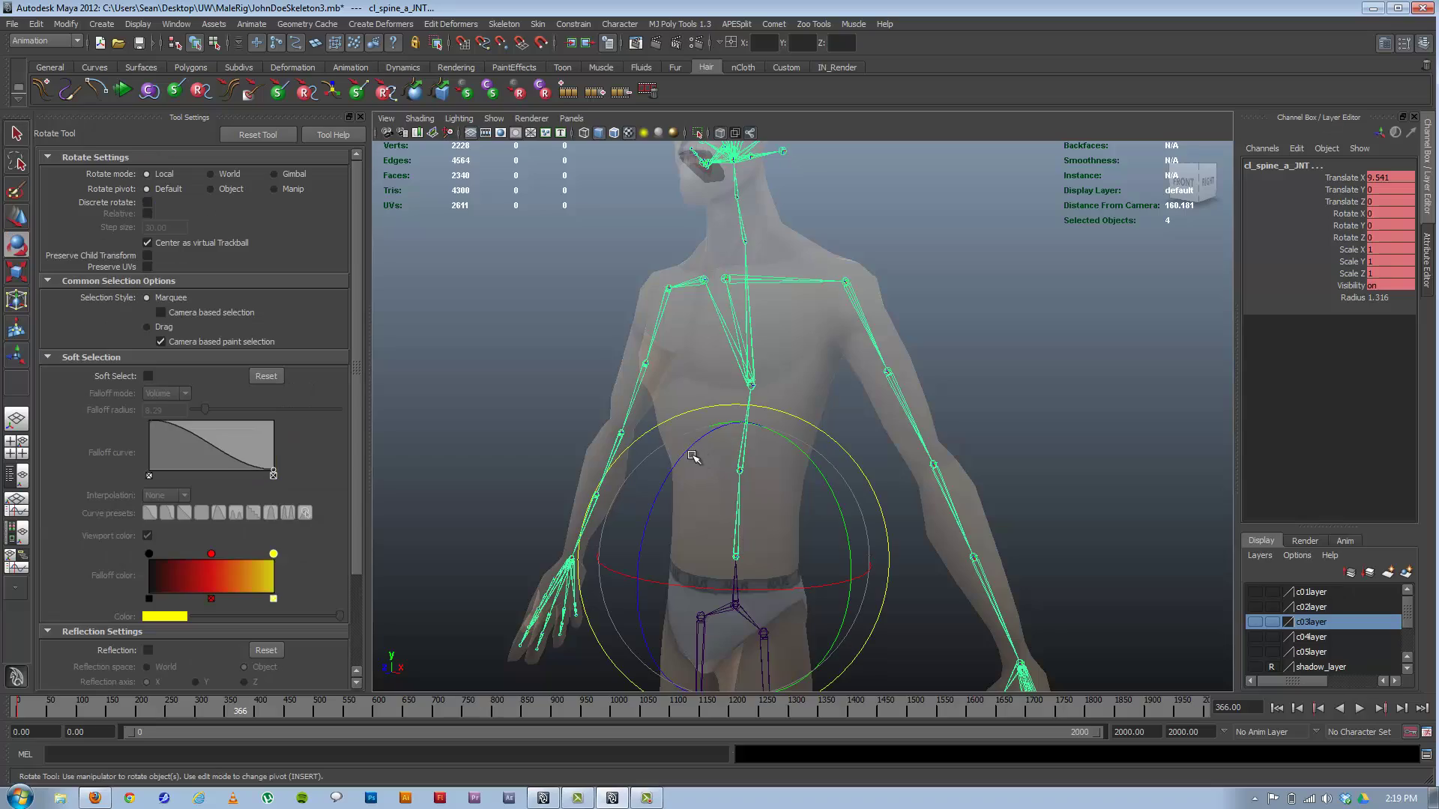
{"action": "left_click_drag", "start_coordinate": [693, 457], "coordinate": [974, 472]}
{"action": "key", "text": "z"}
{"action": "right_click_drag", "start_coordinate": [973, 472], "coordinate": [752, 440], "text": "alt"}
{"action": "left_click_drag", "start_coordinate": [752, 440], "coordinate": [803, 453], "text": "alt"}
{"action": "middle_click_drag", "start_coordinate": [803, 453], "coordinate": [730, 336], "text": "alt"}
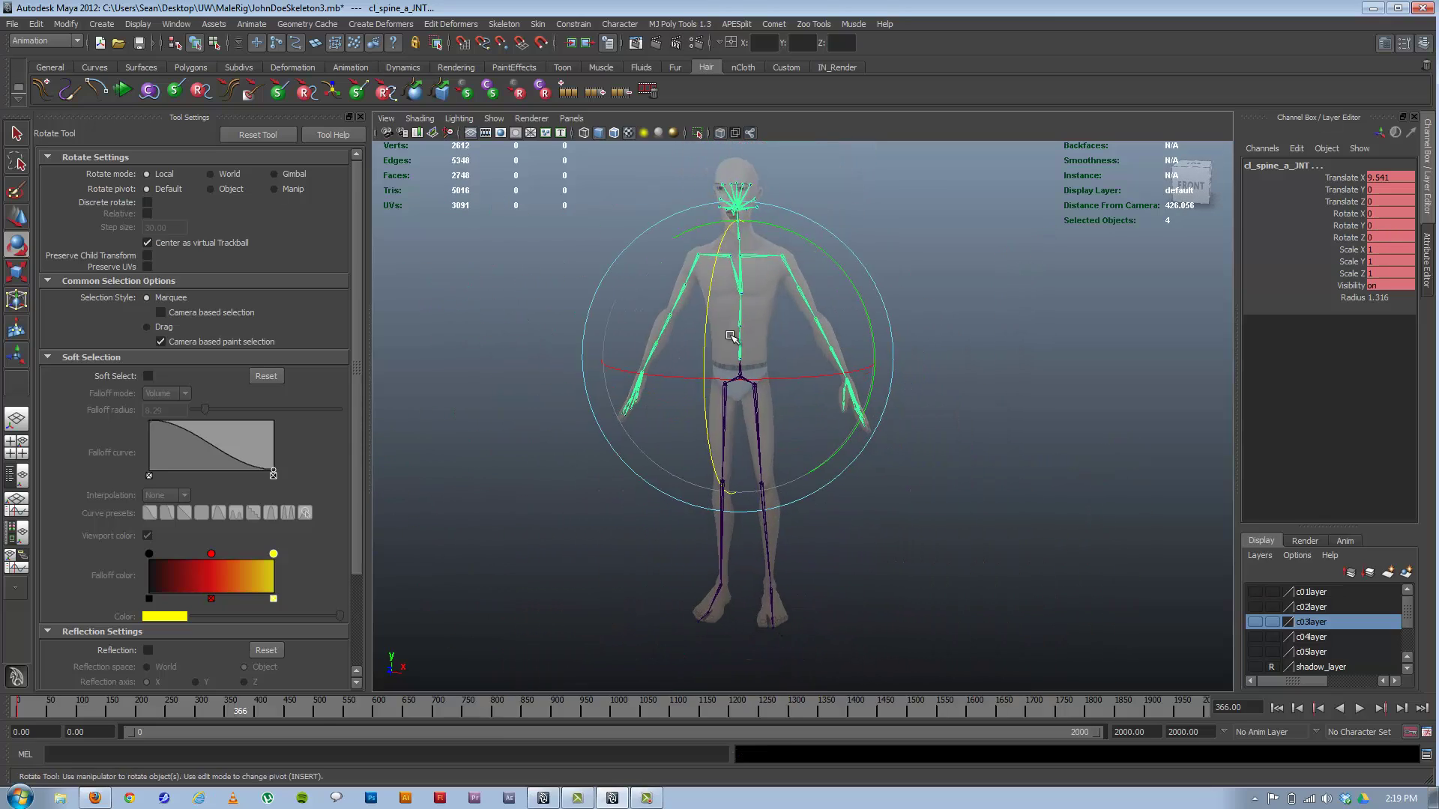
{"action": "left_click", "coordinate": [936, 462]}
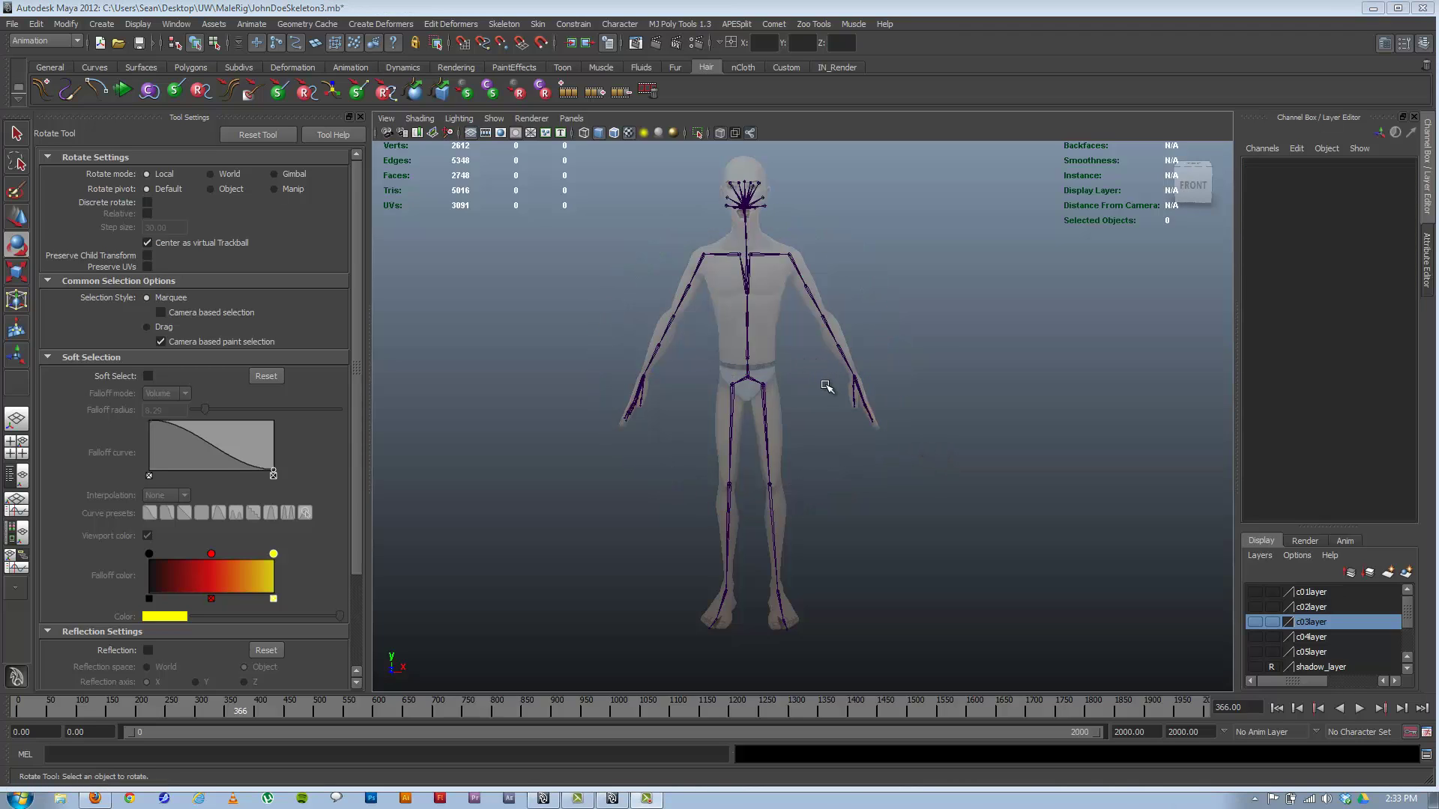
Select the hips joint and display the local rotation axes of the whole skeleton in component mode
{"action": "left_click_drag", "start_coordinate": [765, 353], "coordinate": [696, 308], "text": "alt"}
{"action": "middle_click_drag", "start_coordinate": [728, 361], "coordinate": [738, 437], "text": "alt"}
{"action": "scroll", "coordinate": [737, 437], "scroll_direction": "up", "scroll_amount": 4}
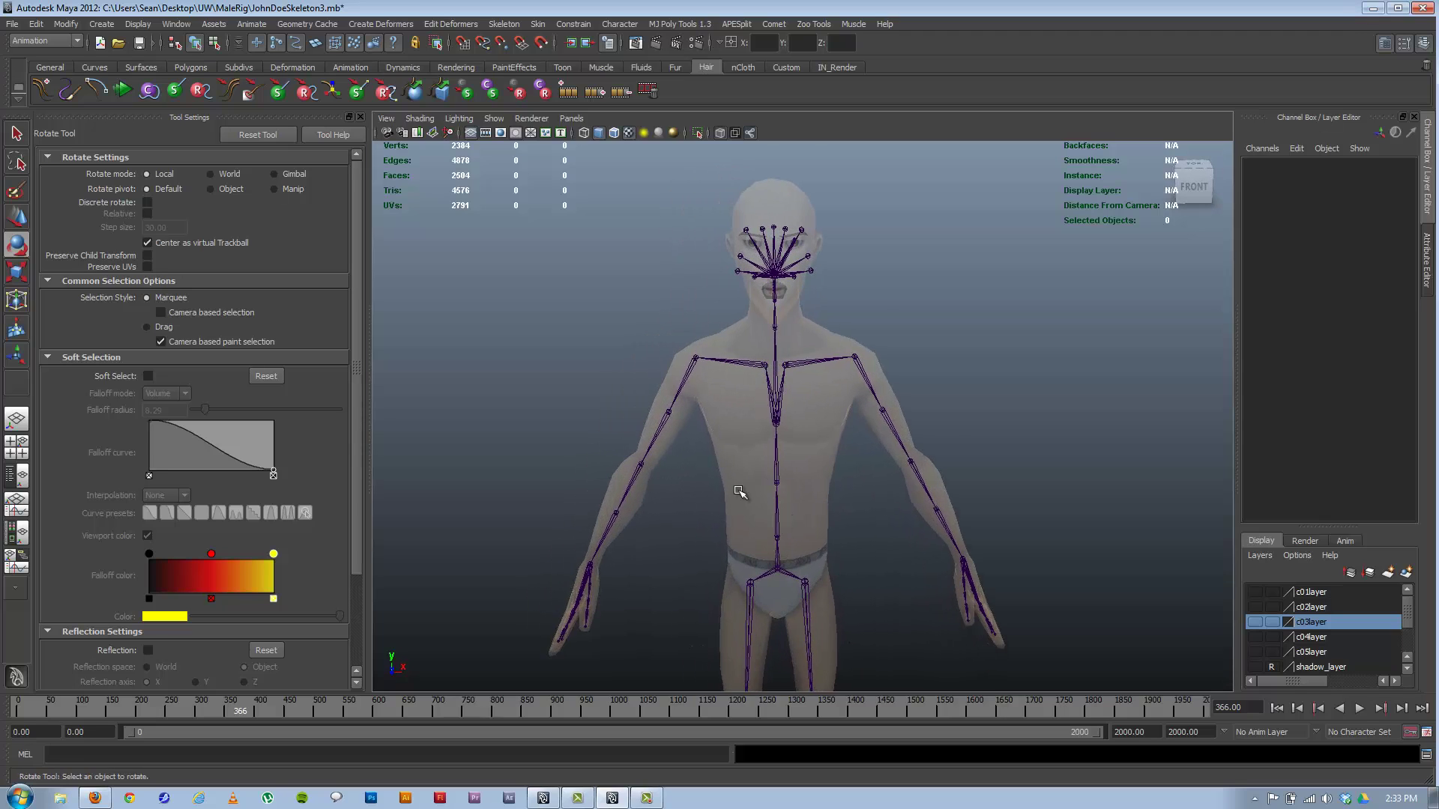
{"action": "left_click", "coordinate": [785, 500]}
{"action": "left_click", "coordinate": [214, 43]}
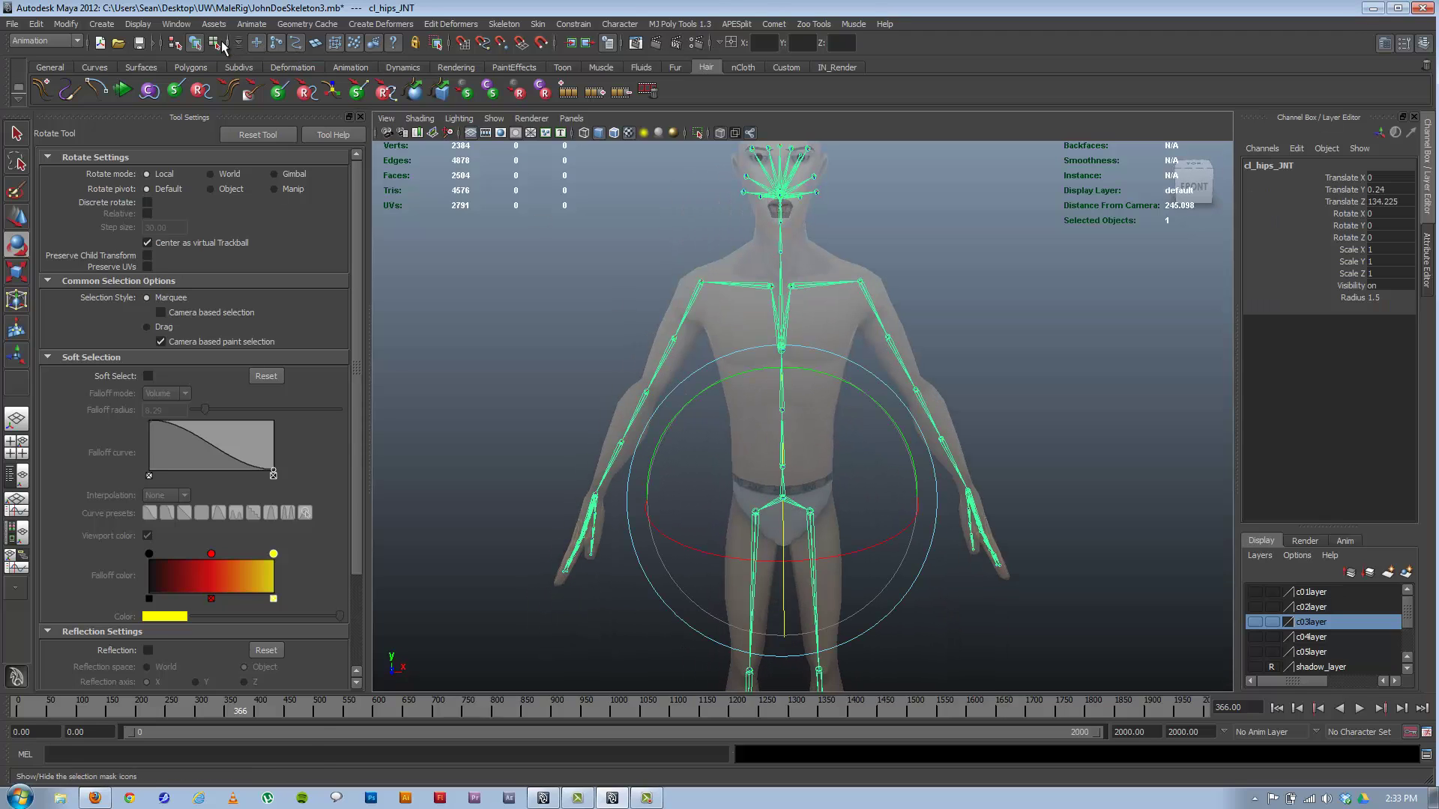
{"action": "left_click", "coordinate": [393, 43]}
Examine the local rotation axes along both arms and compare the orientation of the original and mirrored joints
{"action": "left_click_drag", "start_coordinate": [846, 337], "coordinate": [806, 375], "text": "alt"}
{"action": "middle_click_drag", "start_coordinate": [787, 328], "coordinate": [796, 407], "text": "alt"}
{"action": "scroll", "coordinate": [797, 407], "scroll_direction": "up", "scroll_amount": 3}
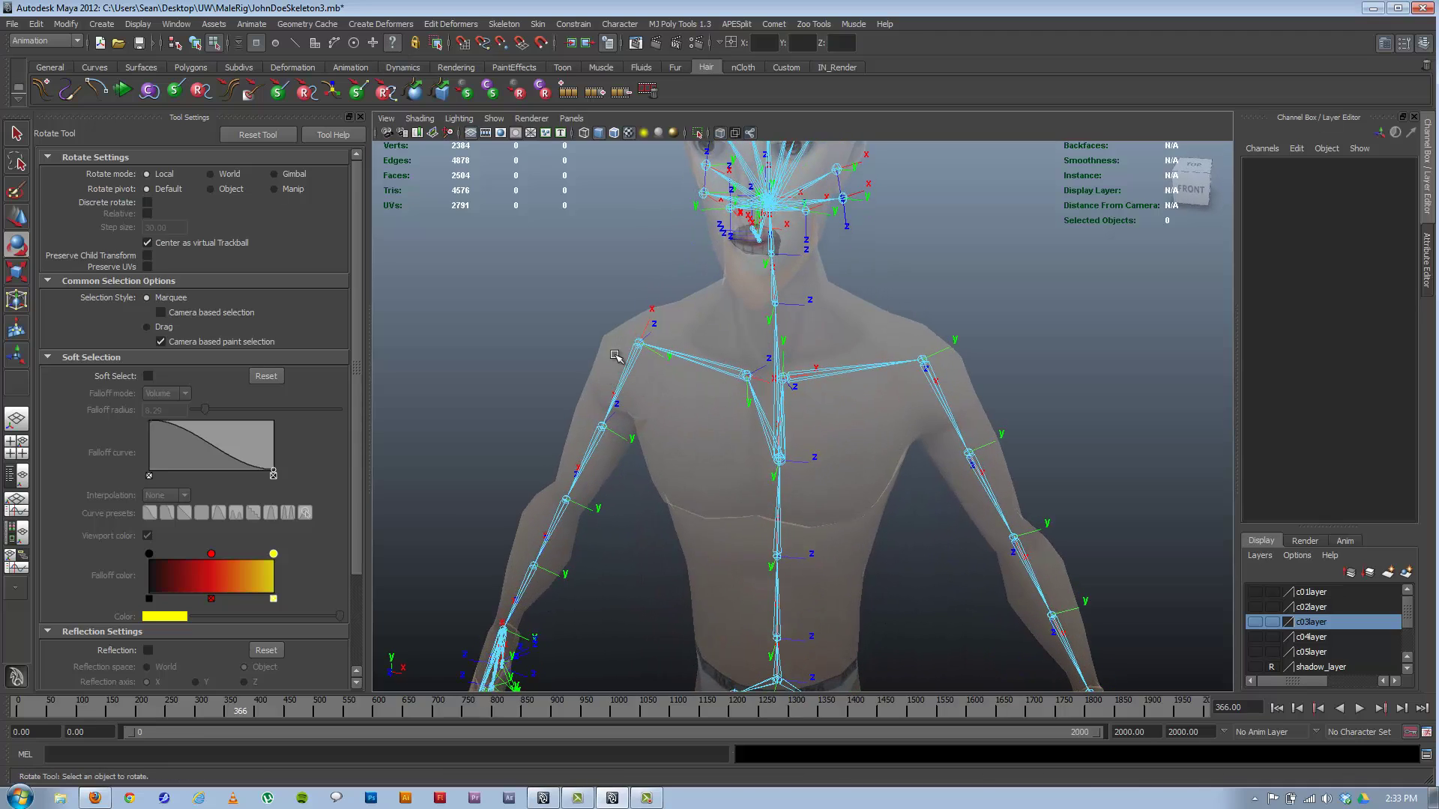
{"action": "left_click_drag", "start_coordinate": [656, 351], "coordinate": [725, 317], "text": "alt"}
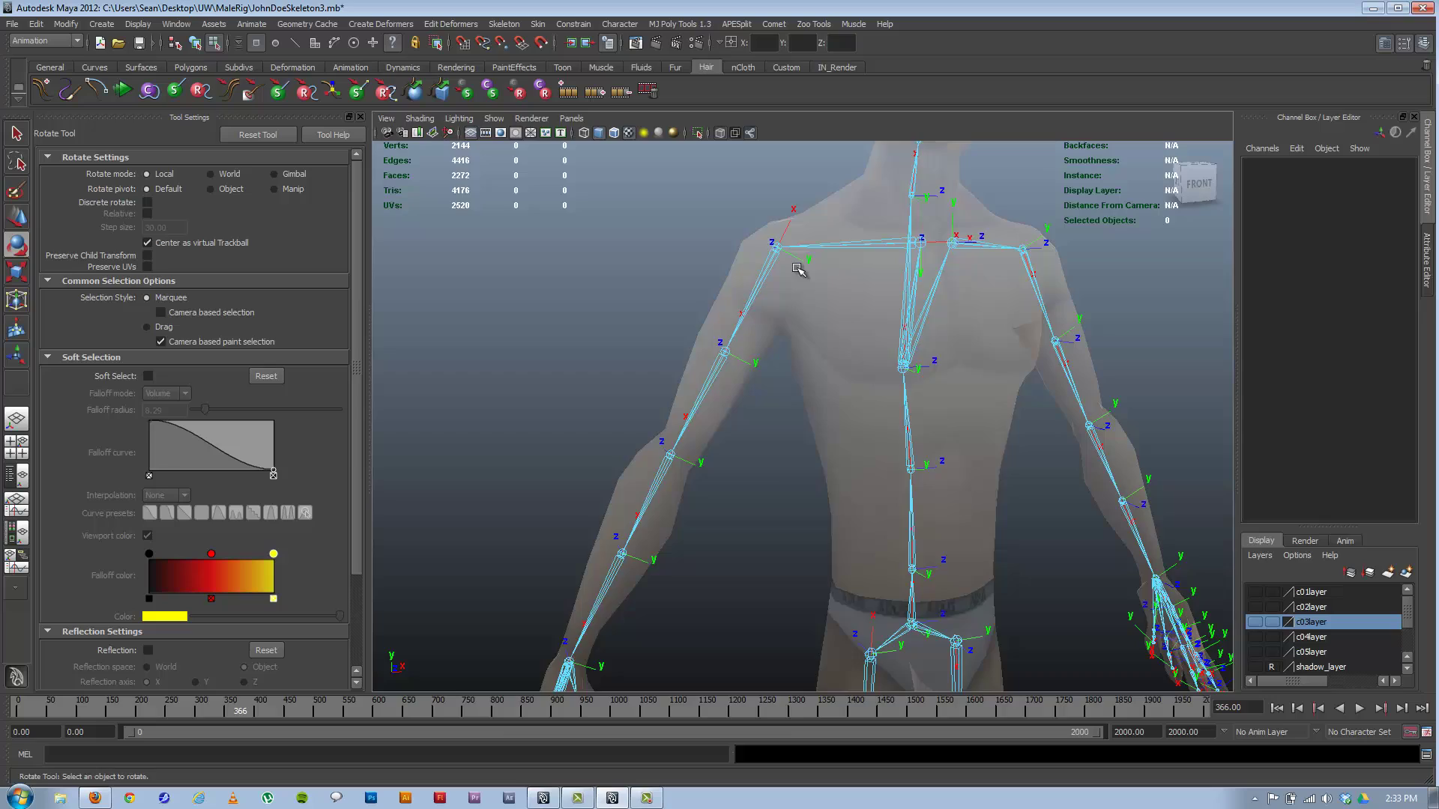
{"action": "left_click_drag", "start_coordinate": [798, 270], "coordinate": [773, 266], "text": "alt"}
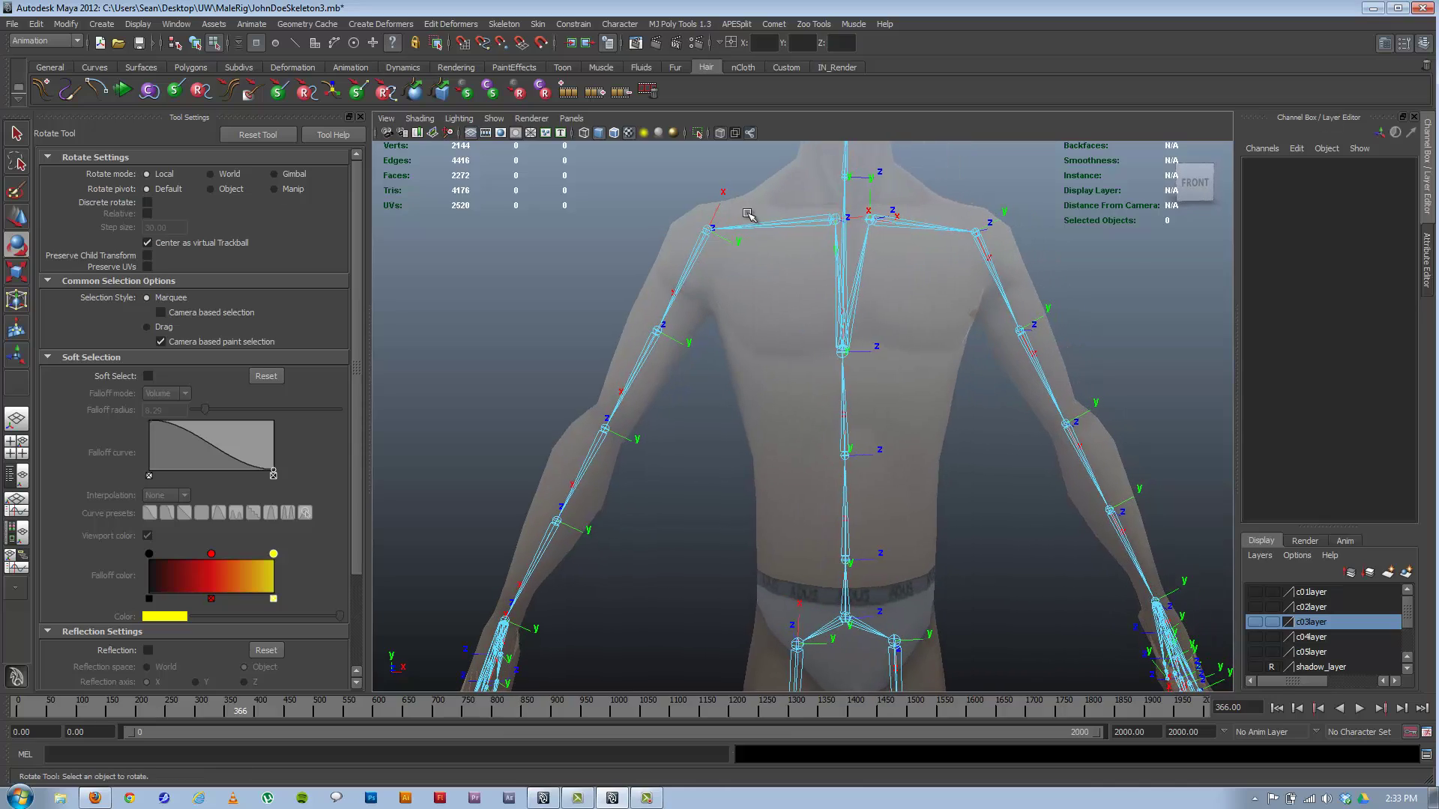
{"action": "left_click_drag", "start_coordinate": [749, 215], "coordinate": [717, 277], "text": "alt"}
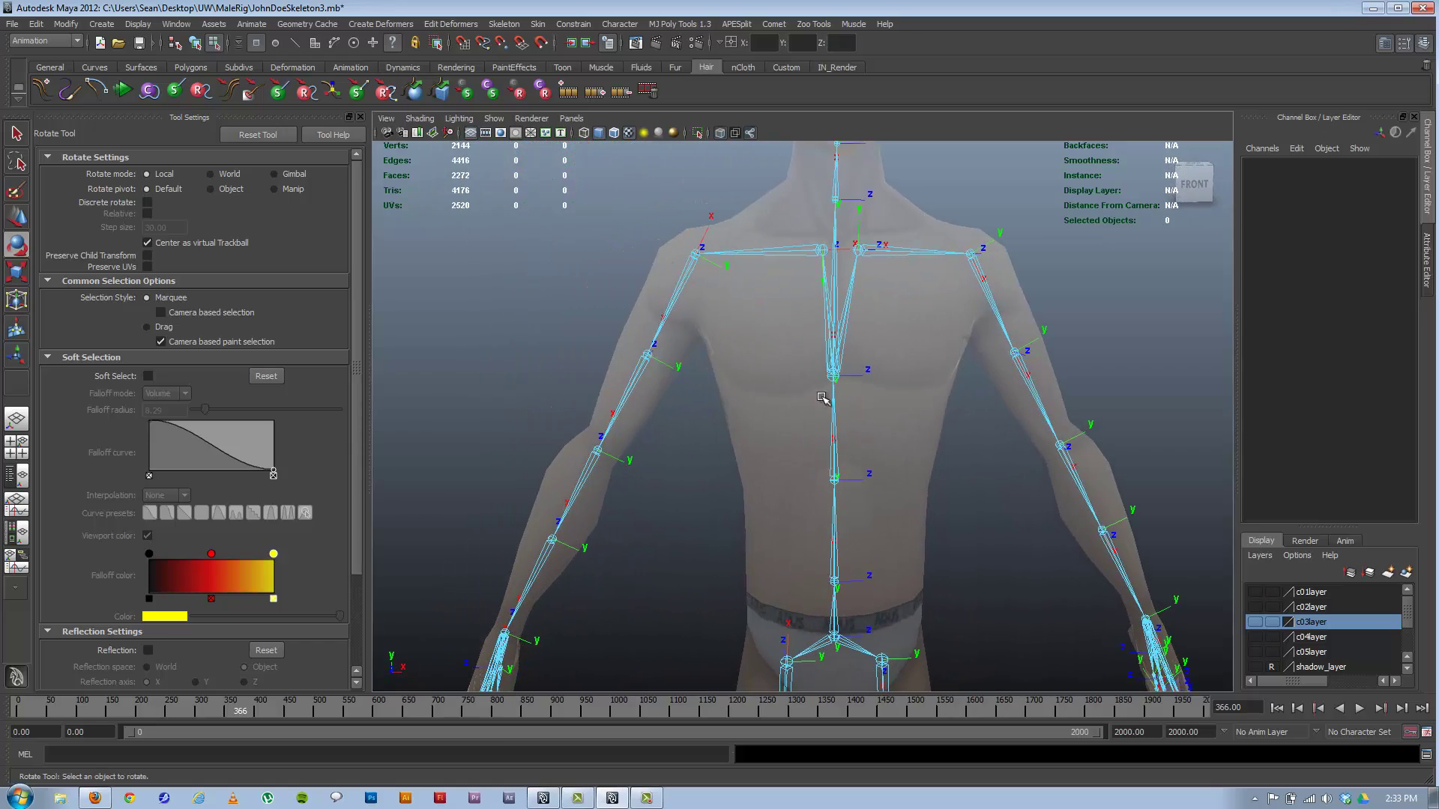
{"action": "right_click_drag", "start_coordinate": [822, 397], "coordinate": [735, 440], "text": "alt"}
{"action": "middle_click_drag", "start_coordinate": [686, 381], "coordinate": [725, 295], "text": "alt"}
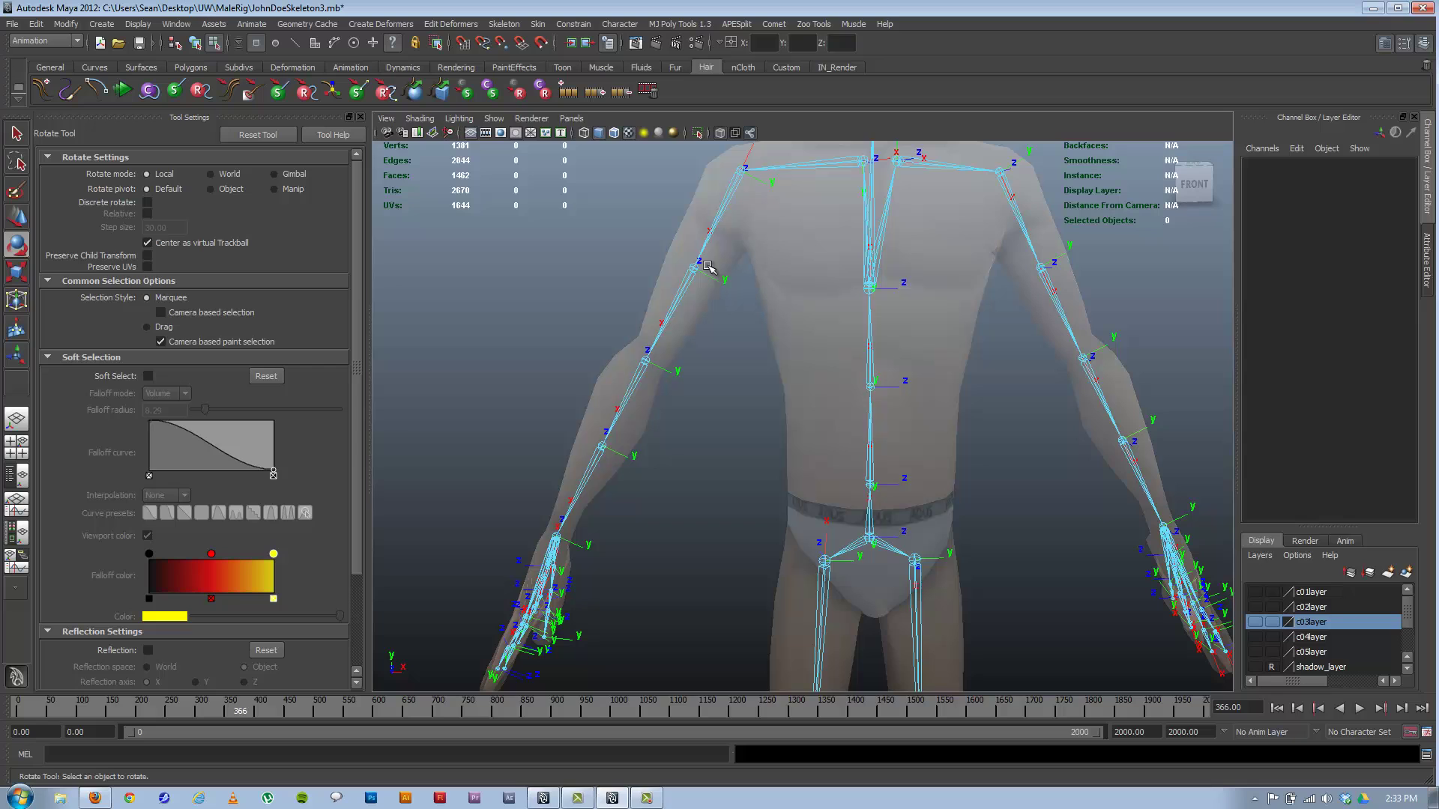
{"action": "left_click_drag", "start_coordinate": [608, 502], "coordinate": [656, 503], "text": "alt"}
{"action": "right_click_drag", "start_coordinate": [657, 504], "coordinate": [755, 357], "text": "alt"}
{"action": "middle_click_drag", "start_coordinate": [708, 389], "coordinate": [684, 438], "text": "alt"}
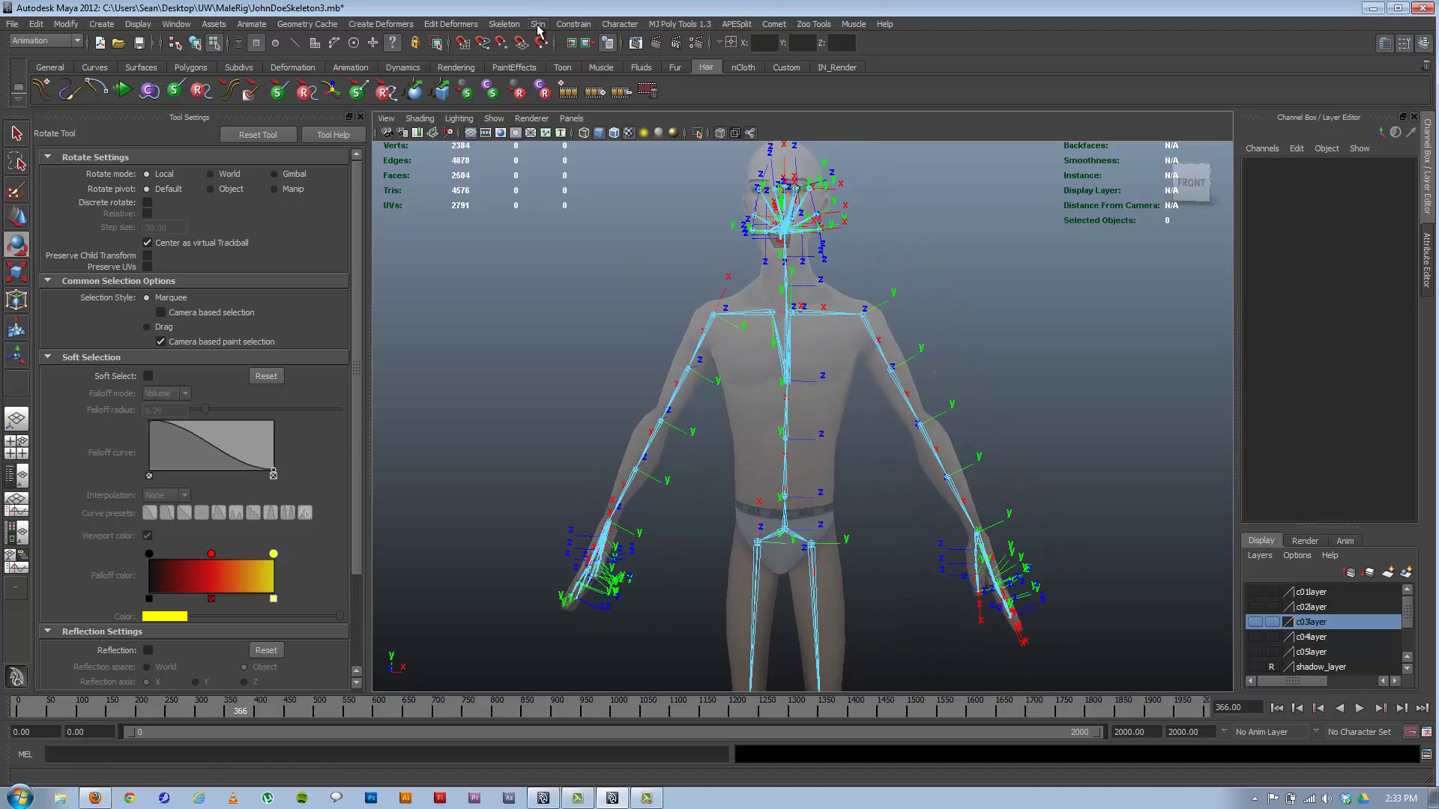
Open the Mirror Joint options to review the mirror plane and function, and minimize the window
{"action": "left_click", "coordinate": [504, 24]}
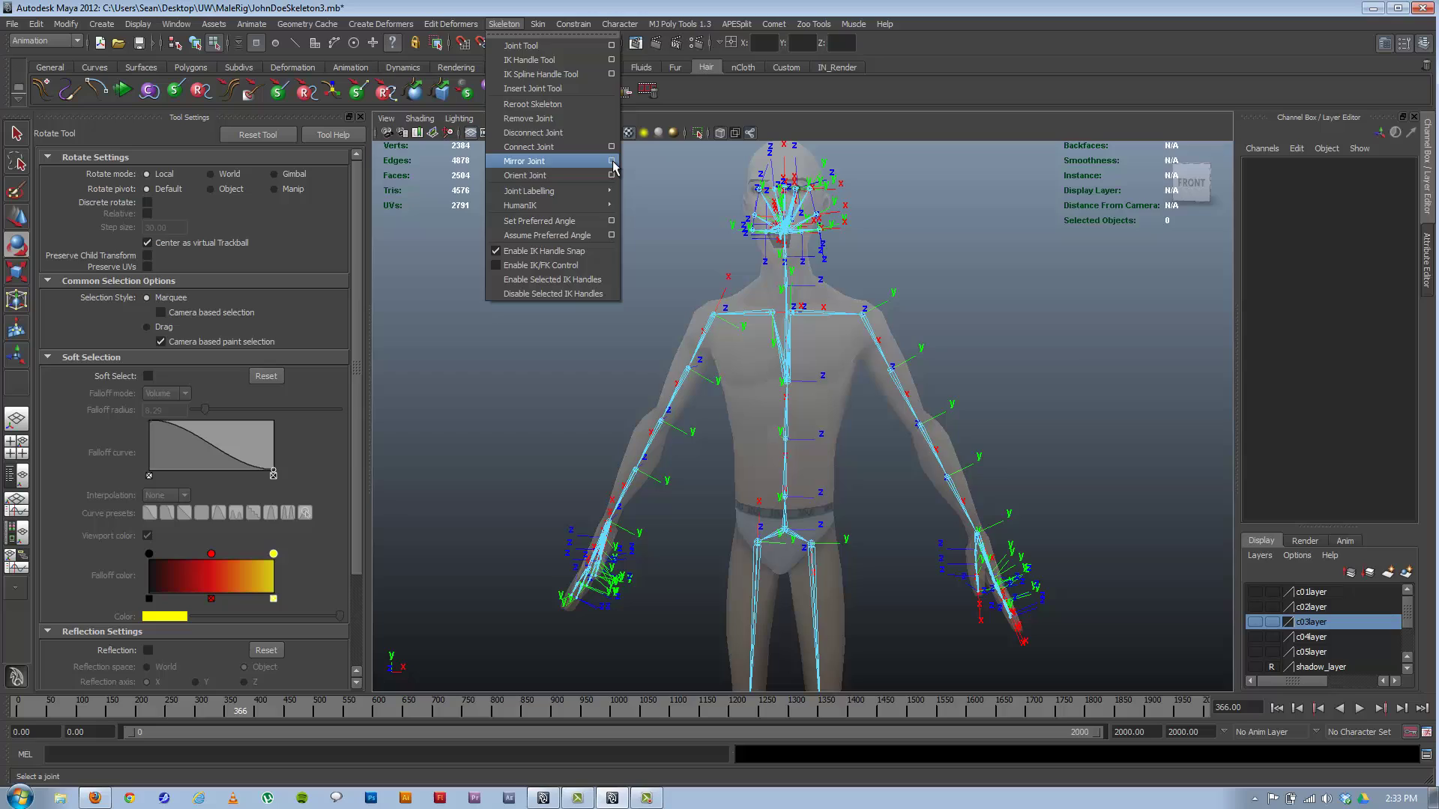
{"action": "left_click", "coordinate": [613, 161]}
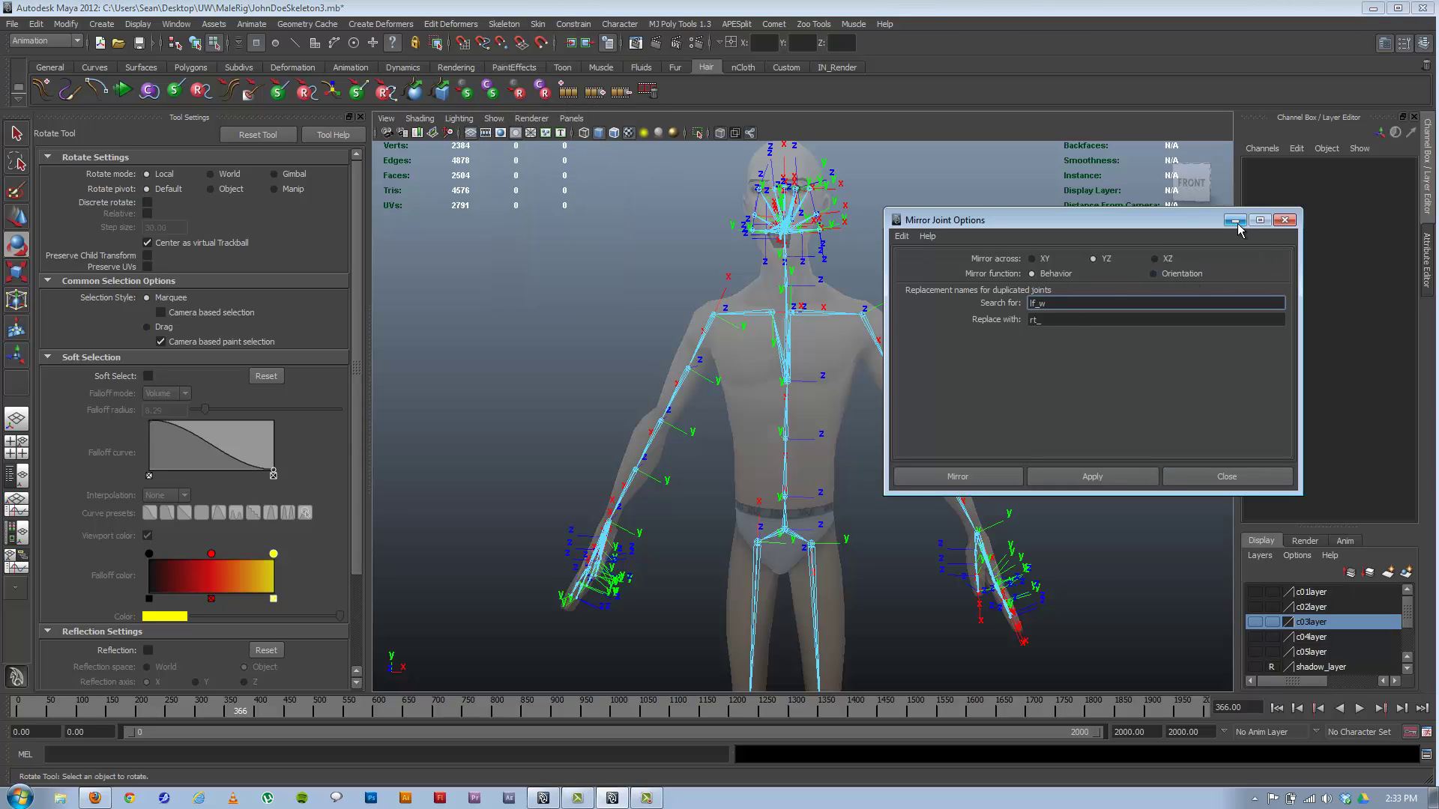
{"action": "key", "text": "super+Down"}
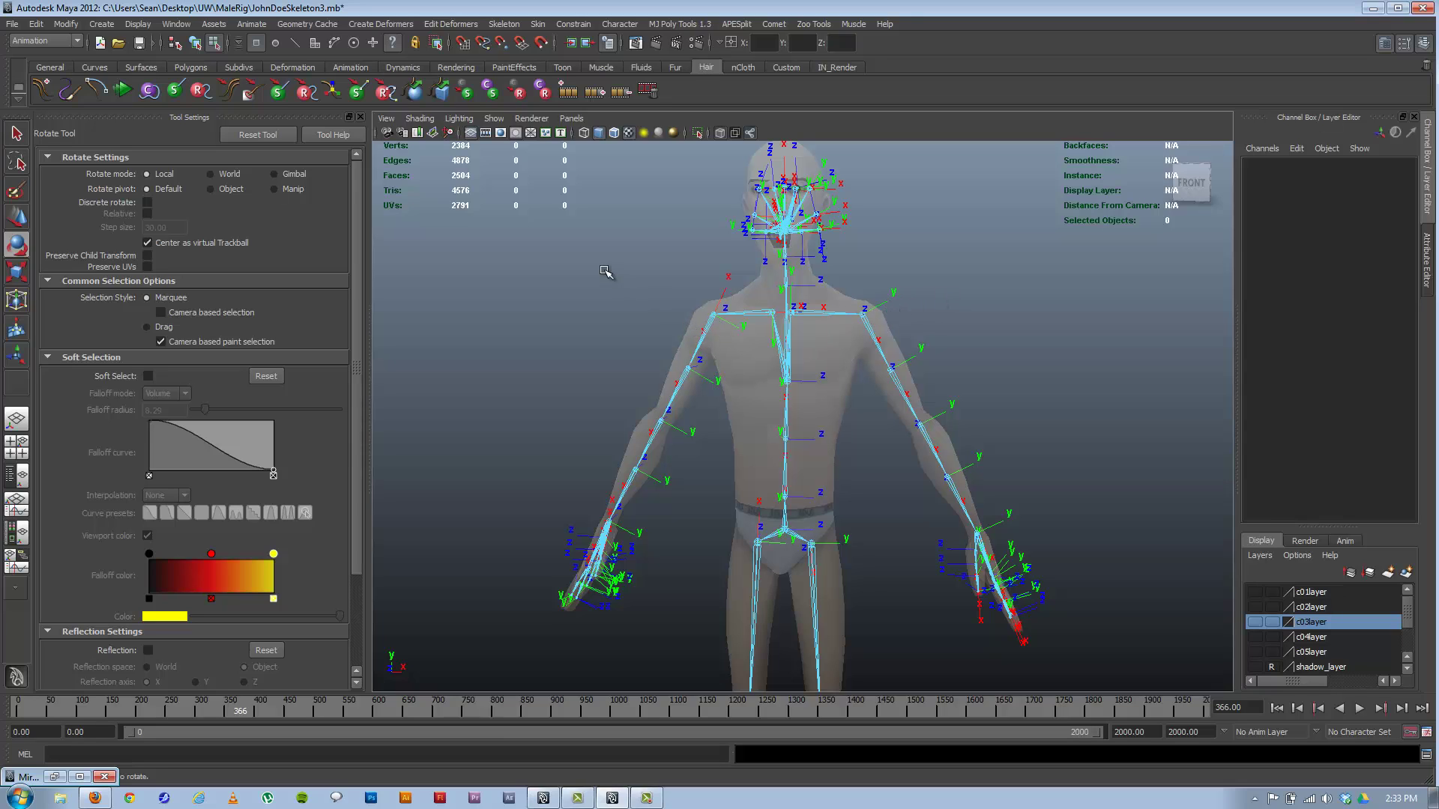
Return from component mode to object selection mode for the skeleton
{"action": "scroll", "coordinate": [774, 363], "scroll_direction": "up", "scroll_amount": 3}
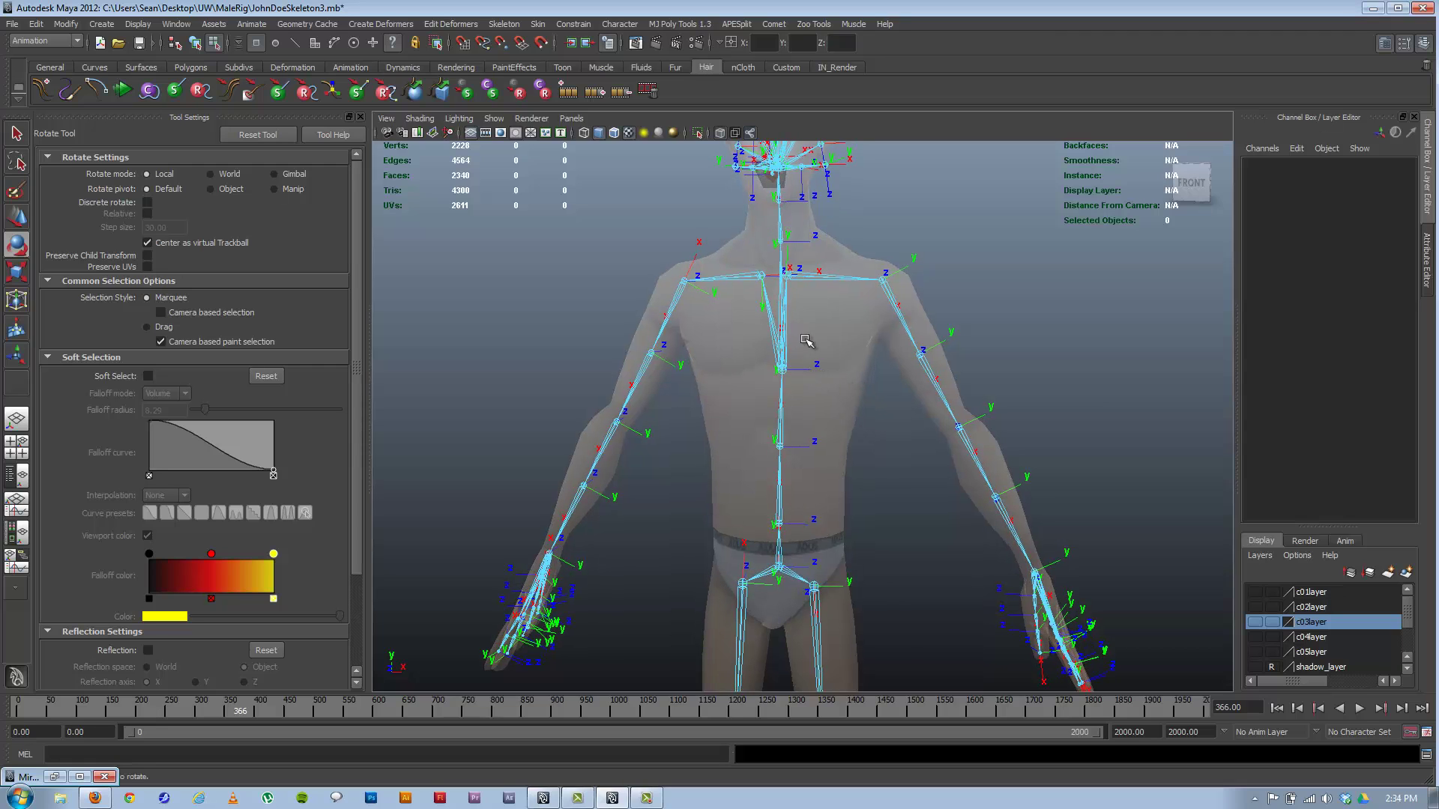
{"action": "scroll", "coordinate": [807, 341], "scroll_direction": "up", "scroll_amount": 2}
{"action": "left_click", "coordinate": [196, 43]}
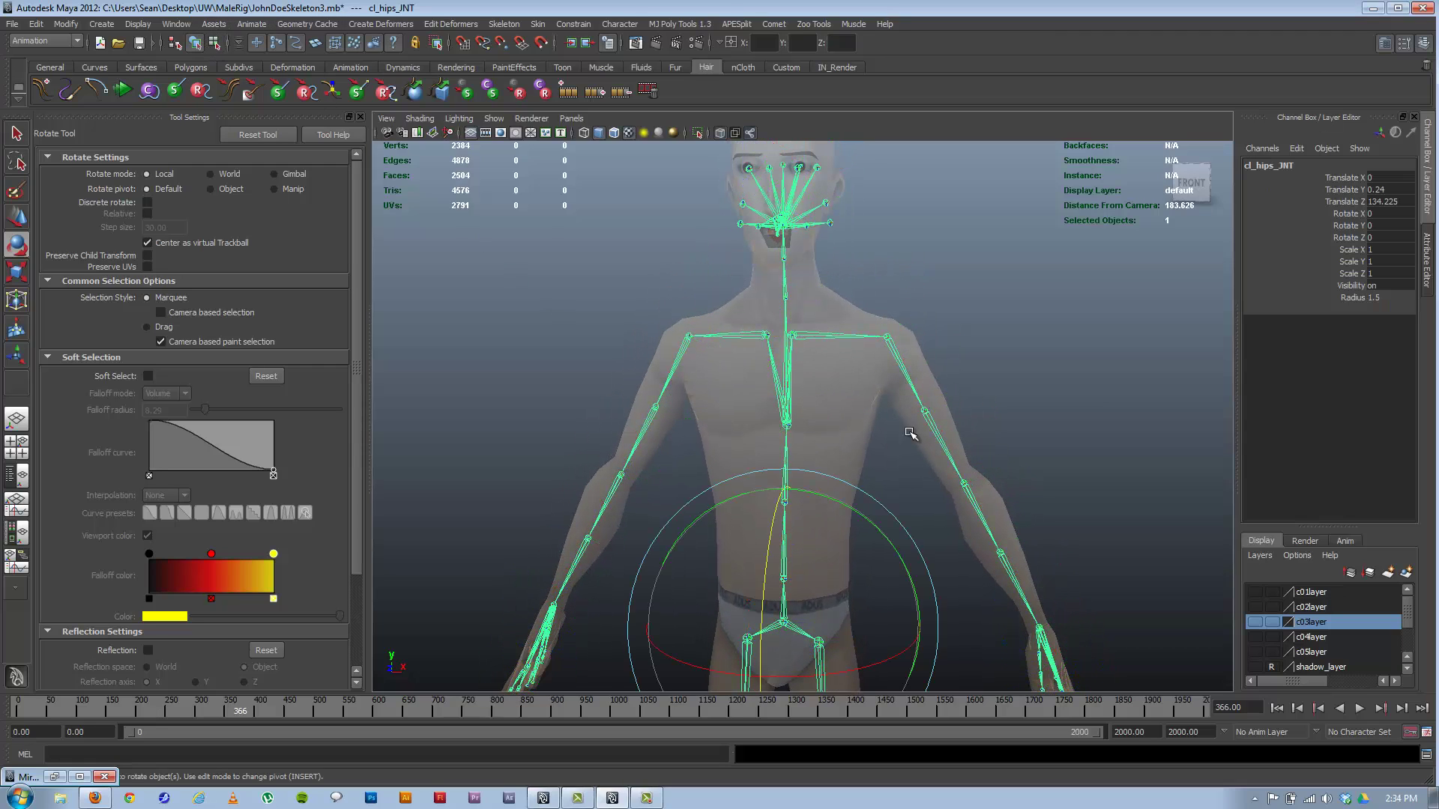
Select both elbow joints and test-bend them together about -60 degrees around Y, undoing every rotation
{"action": "left_click_drag", "start_coordinate": [683, 510], "coordinate": [630, 517], "text": "alt"}
{"action": "middle_click_drag", "start_coordinate": [639, 514], "coordinate": [757, 404], "text": "alt"}
{"action": "left_click", "coordinate": [669, 399]}
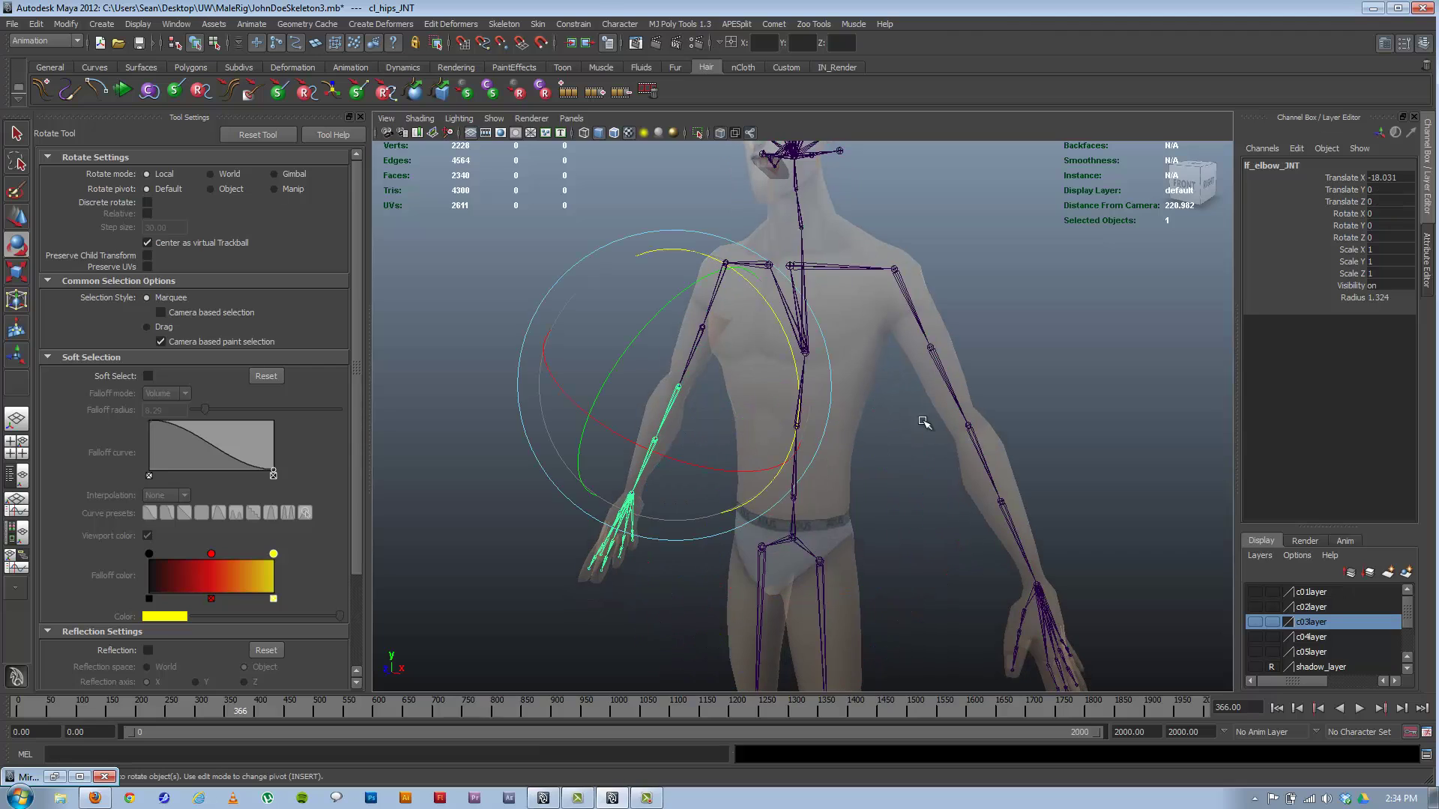
{"action": "left_click", "coordinate": [972, 450], "text": "shift"}
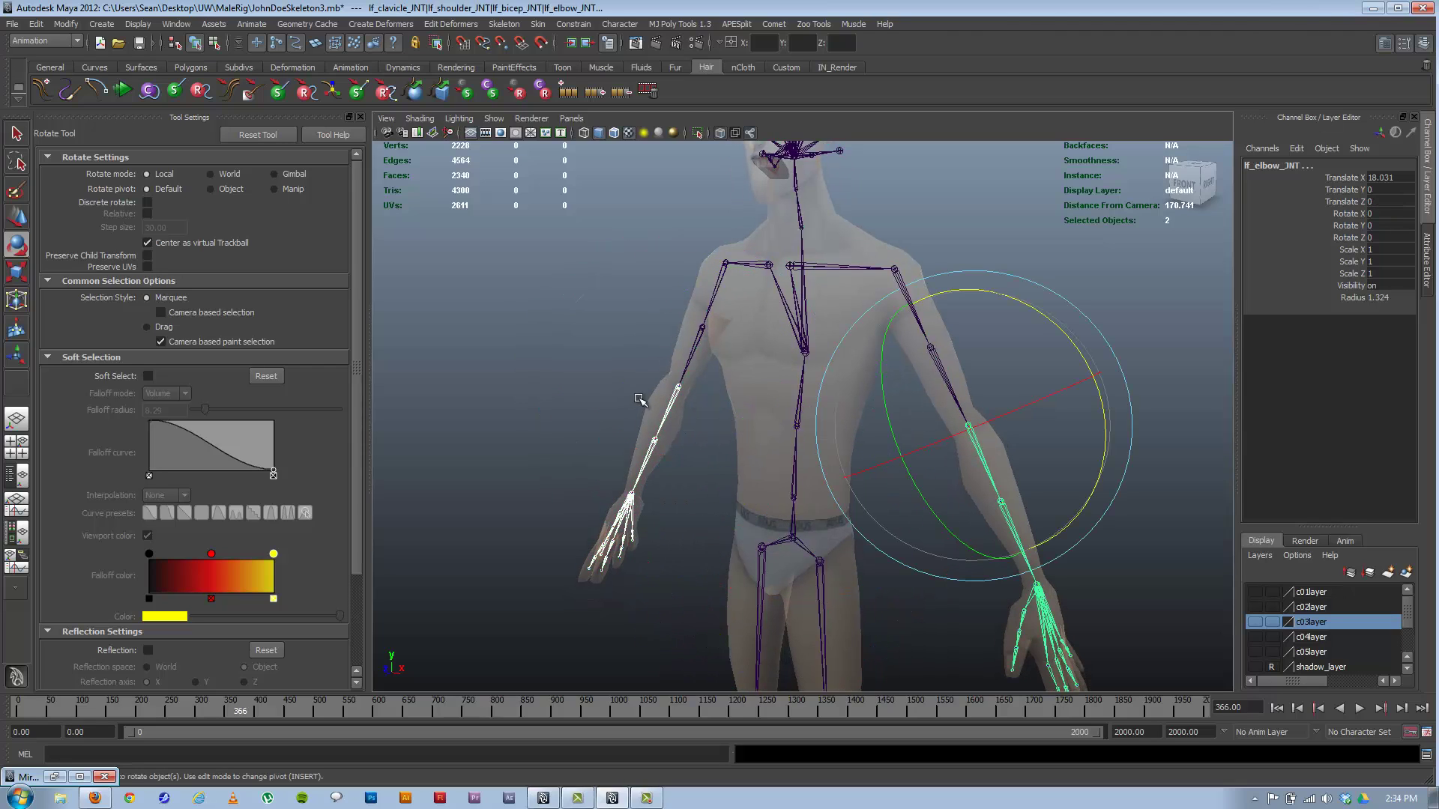
{"action": "left_click_drag", "start_coordinate": [888, 421], "coordinate": [864, 290]}
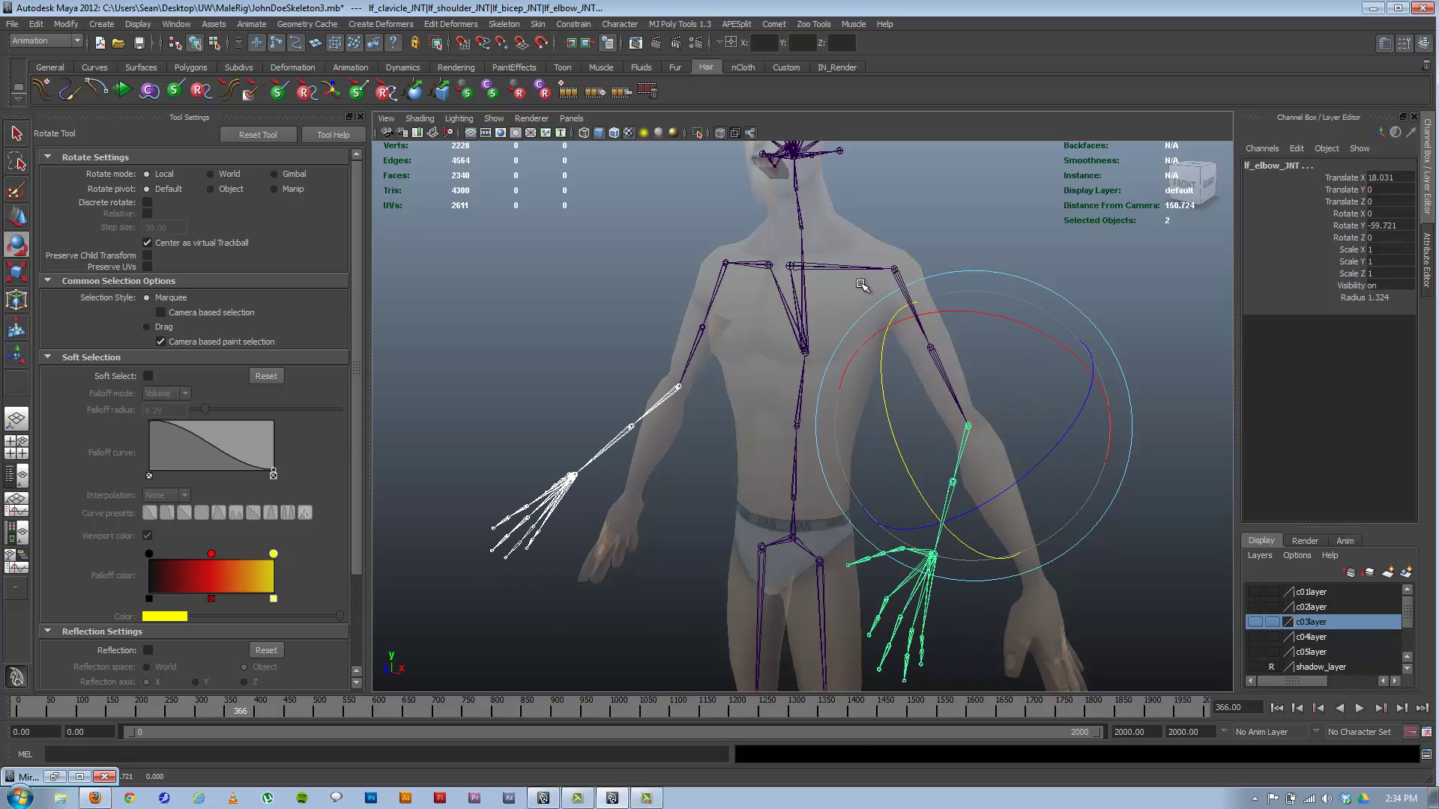
{"action": "key", "text": "ctrl+z"}
{"action": "left_click_drag", "start_coordinate": [872, 384], "coordinate": [891, 395], "text": "alt"}
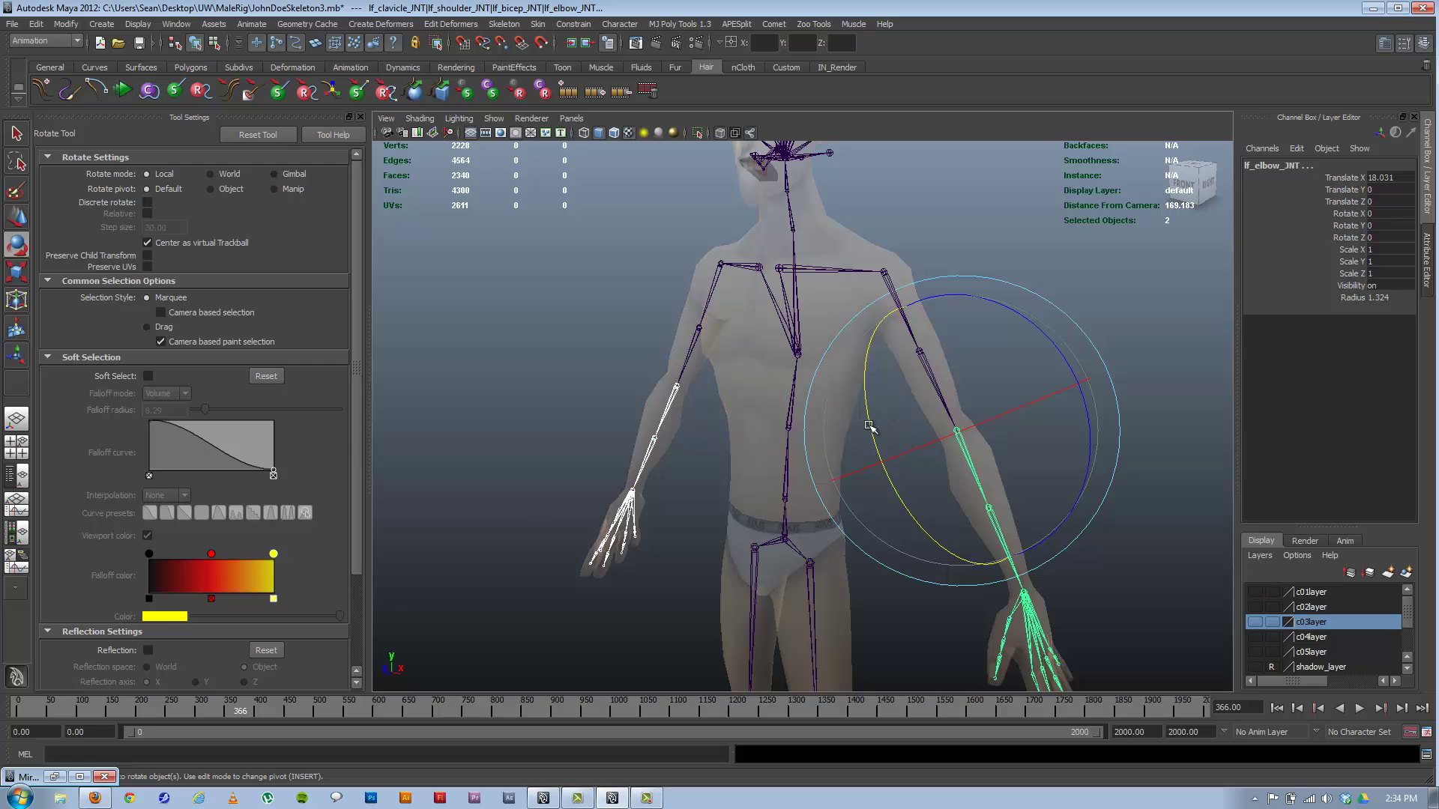
{"action": "left_click_drag", "start_coordinate": [869, 425], "coordinate": [863, 308]}
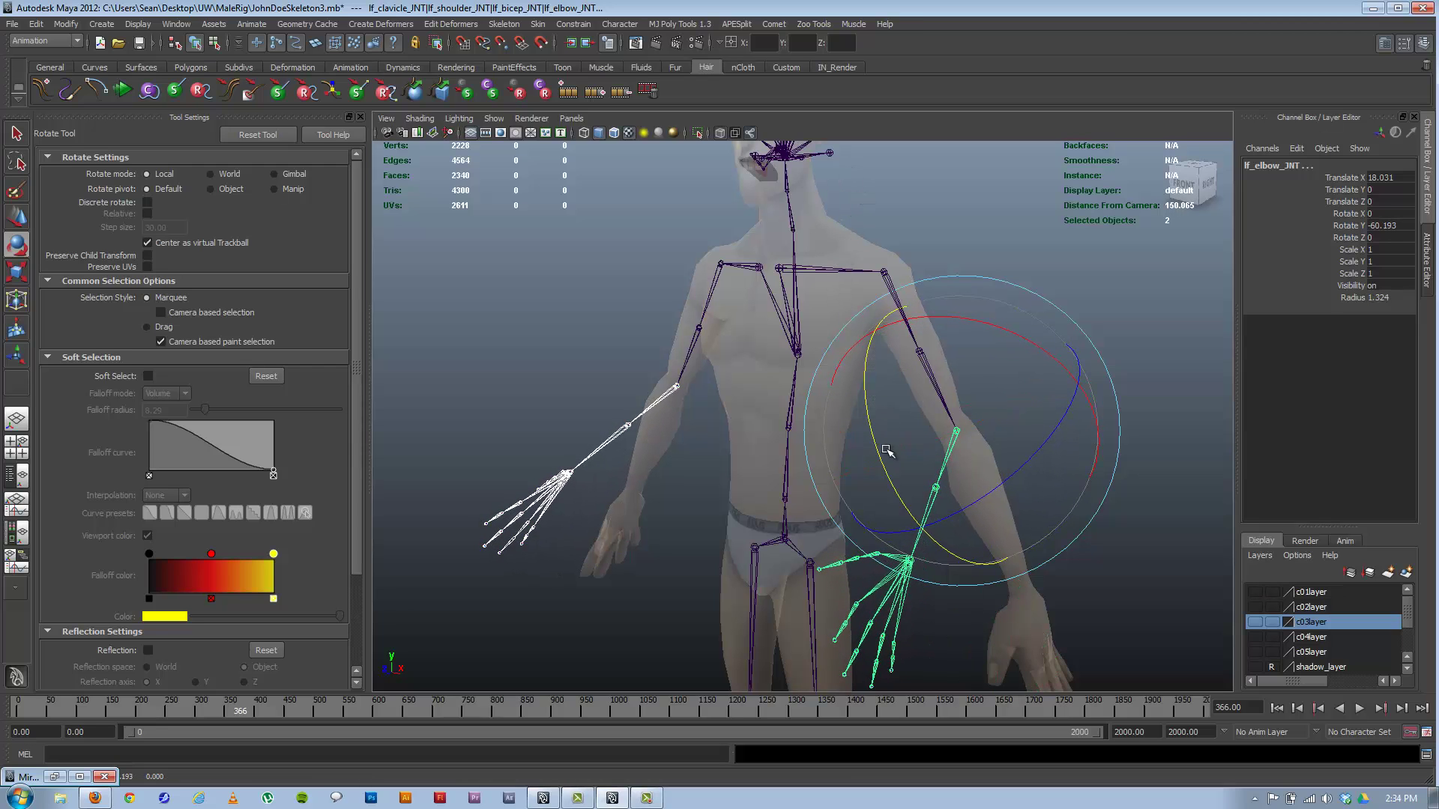
{"action": "left_click_drag", "start_coordinate": [887, 451], "coordinate": [794, 331]}
{"action": "key", "text": "ctrl+z"}
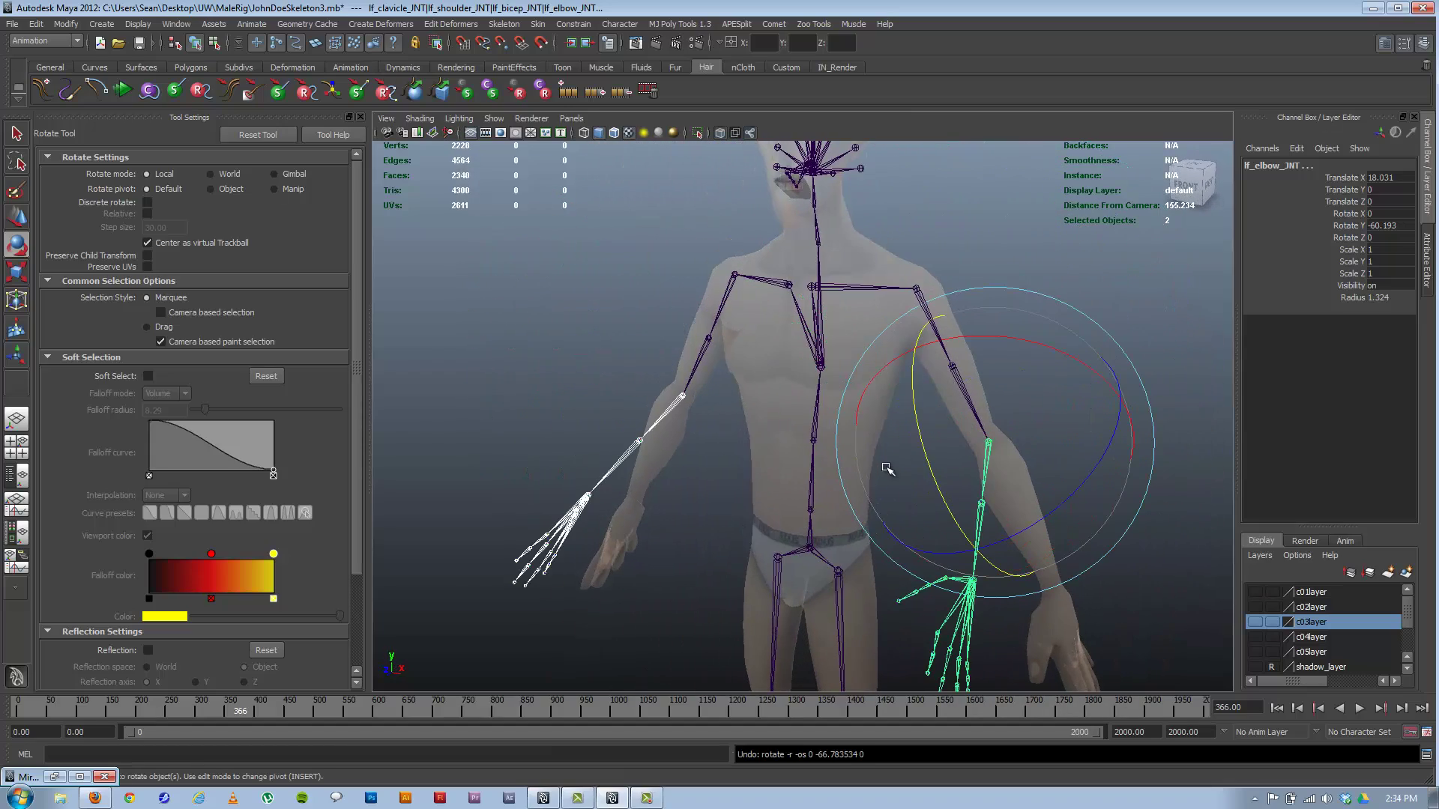
{"action": "key", "text": "ctrl+z"}
Select both knee joints and test-bend them together about 74 degrees around Y, undoing the rotation
{"action": "middle_click_drag", "start_coordinate": [888, 469], "coordinate": [829, 296], "text": "alt"}
{"action": "left_click", "coordinate": [753, 526]}
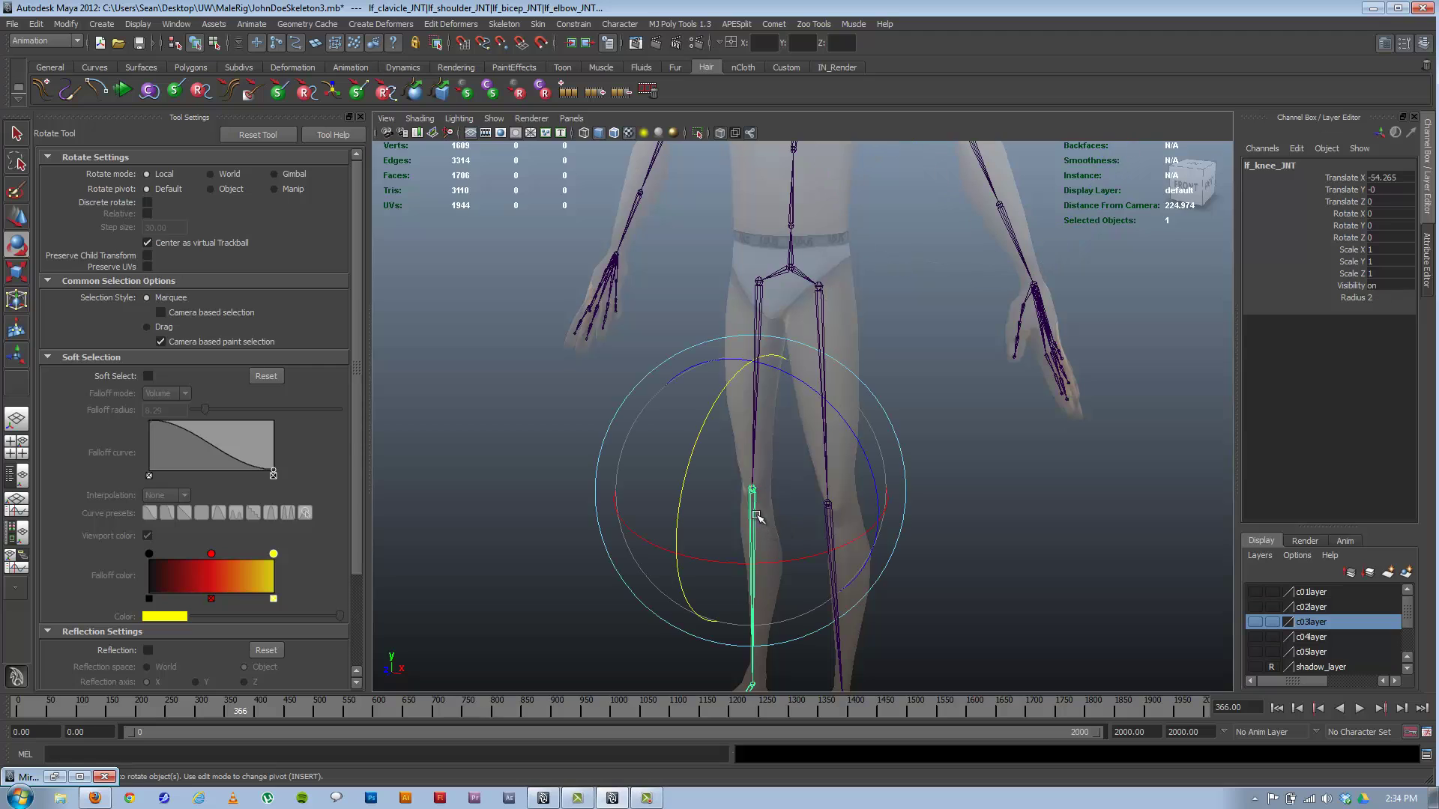
{"action": "left_click", "coordinate": [838, 644], "text": "shift"}
{"action": "right_click_drag", "start_coordinate": [1003, 502], "coordinate": [848, 481], "text": "alt"}
{"action": "left_click_drag", "start_coordinate": [847, 480], "coordinate": [871, 558], "text": "alt"}
{"action": "key", "text": "ctrl+z"}
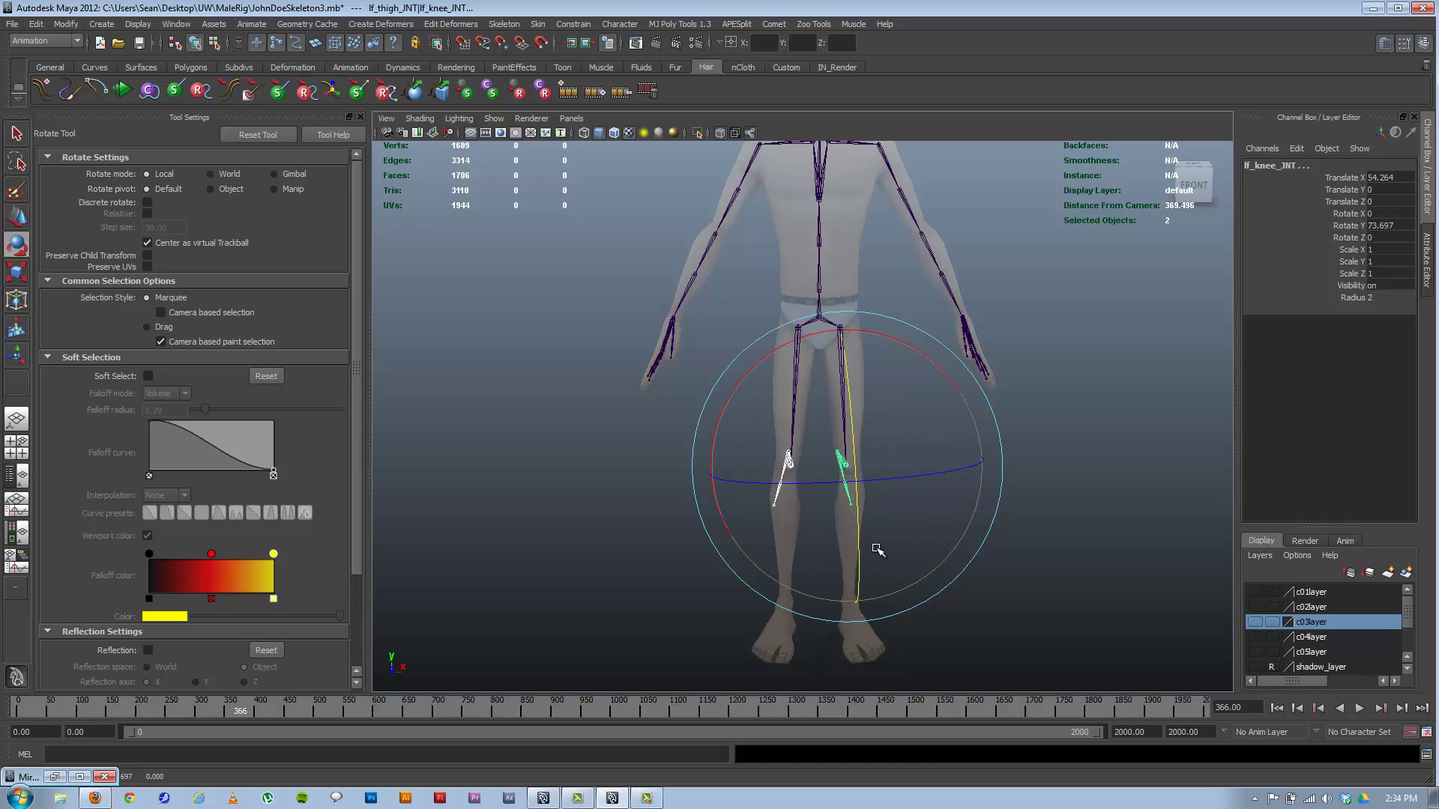
{"action": "key", "text": "ctrl+z"}
Display the local rotation axes for the whole skeleton from the hips down and compare both sides, returning to object mode
{"action": "middle_click_drag", "start_coordinate": [817, 345], "coordinate": [785, 466], "text": "alt"}
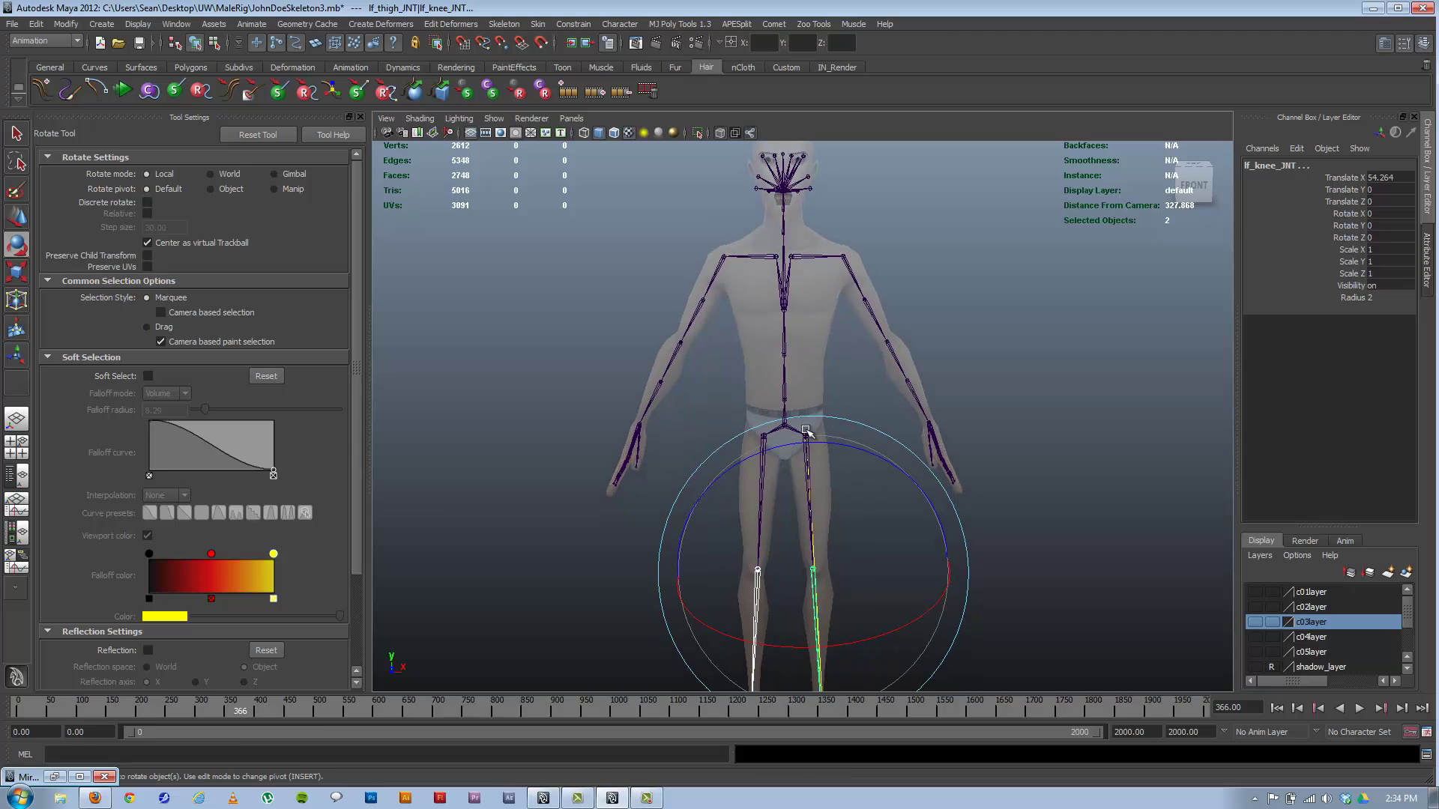
{"action": "left_click", "coordinate": [851, 395]}
{"action": "left_click", "coordinate": [755, 347]}
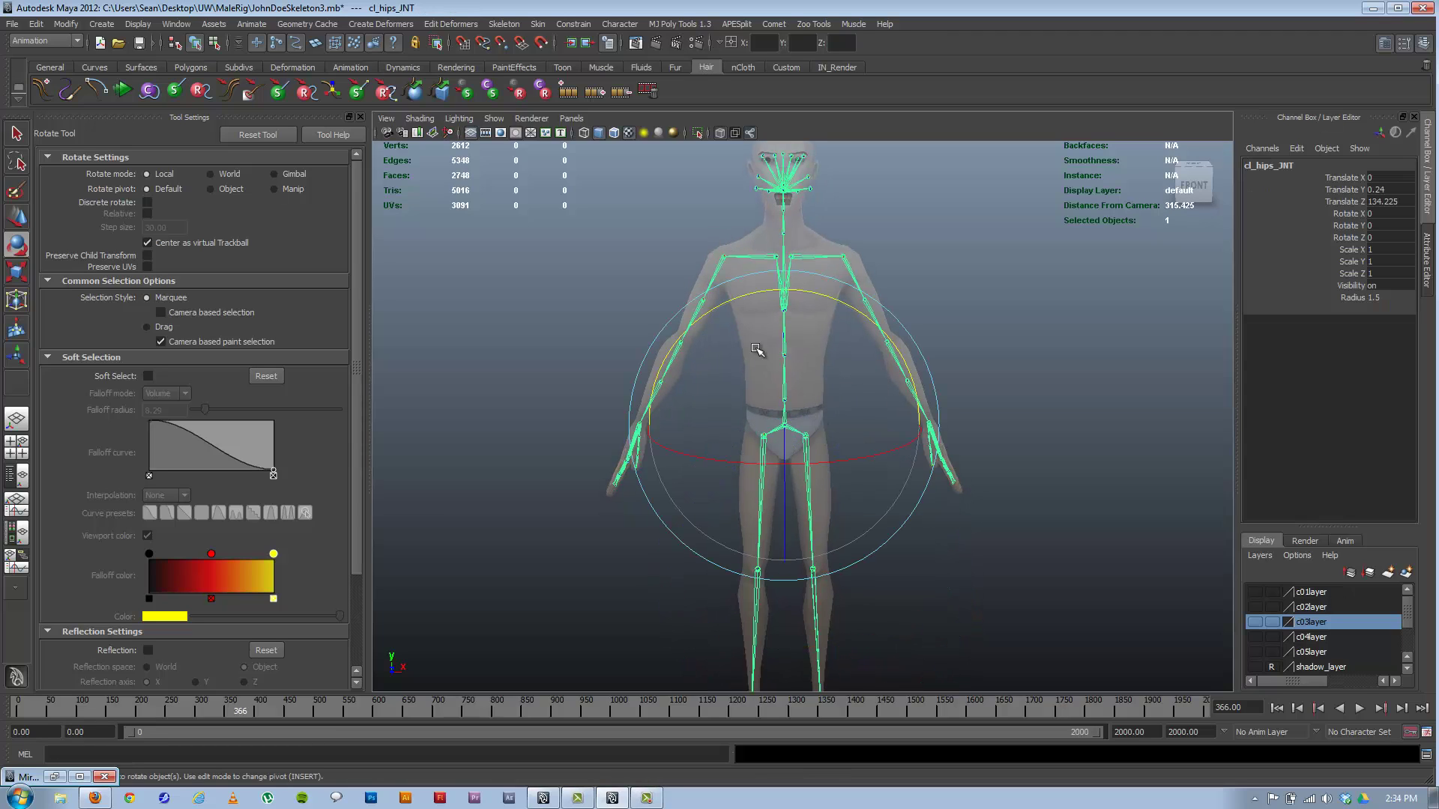
{"action": "left_click", "coordinate": [213, 44]}
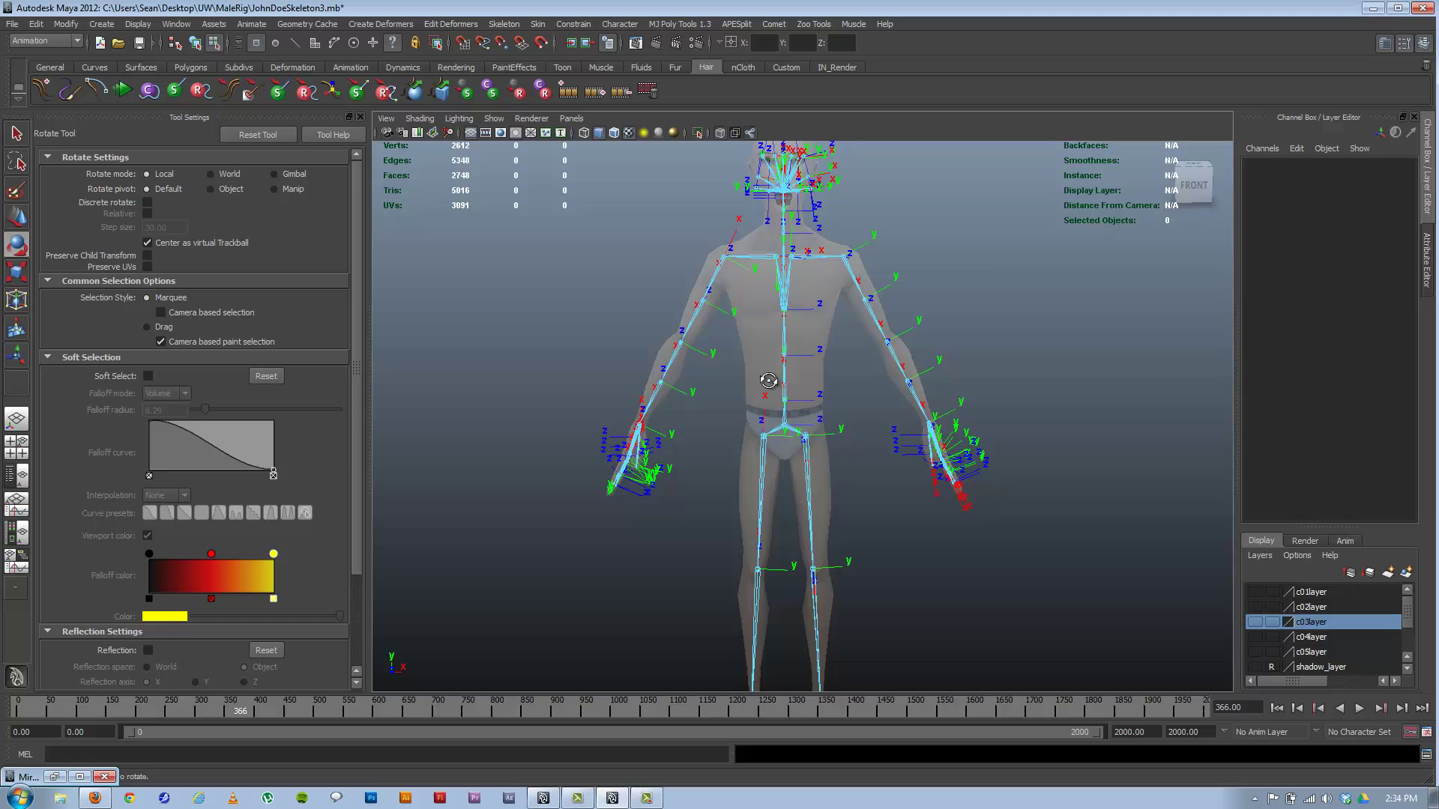
{"action": "left_click_drag", "start_coordinate": [768, 381], "coordinate": [763, 382], "text": "alt"}
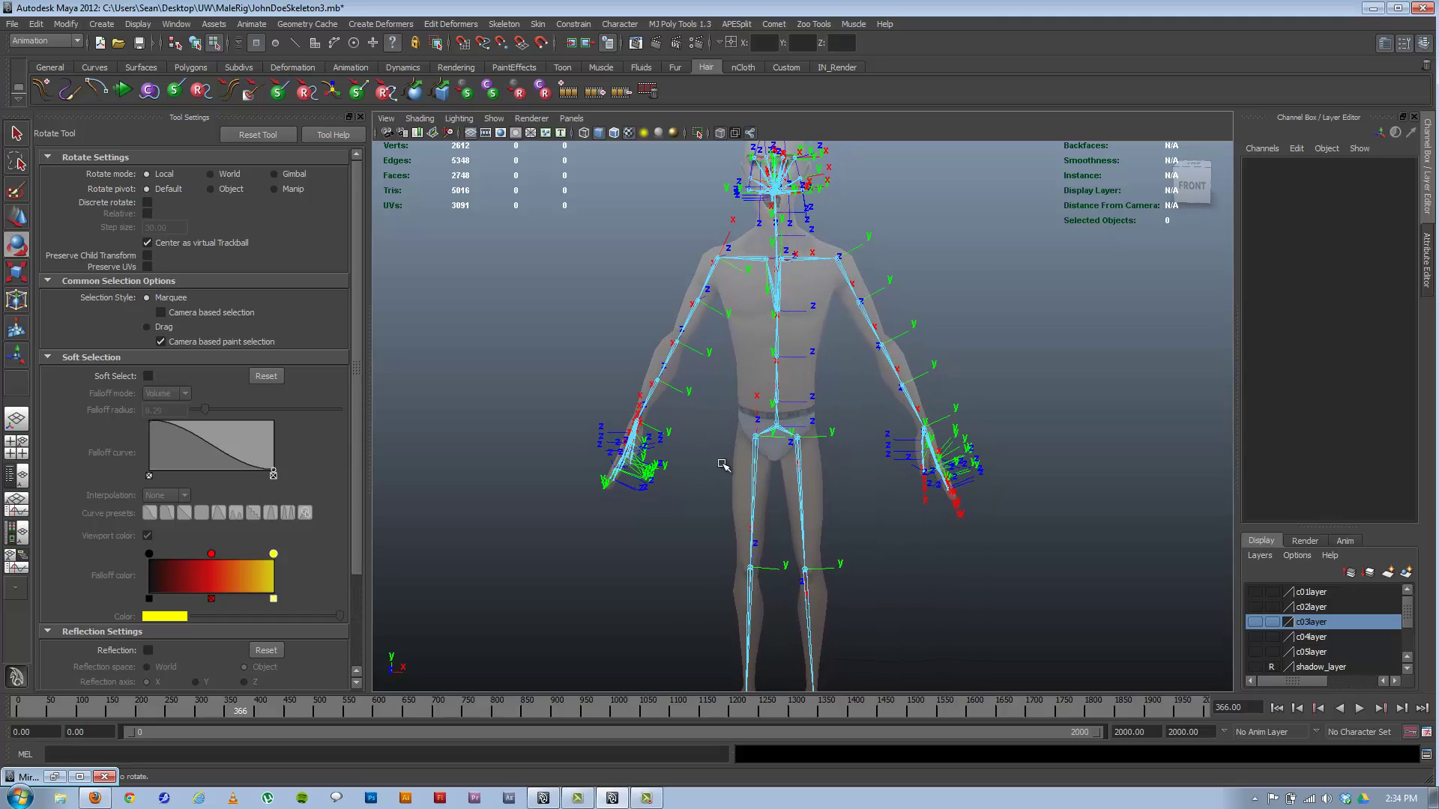
{"action": "left_click_drag", "start_coordinate": [666, 342], "coordinate": [713, 407], "text": "alt"}
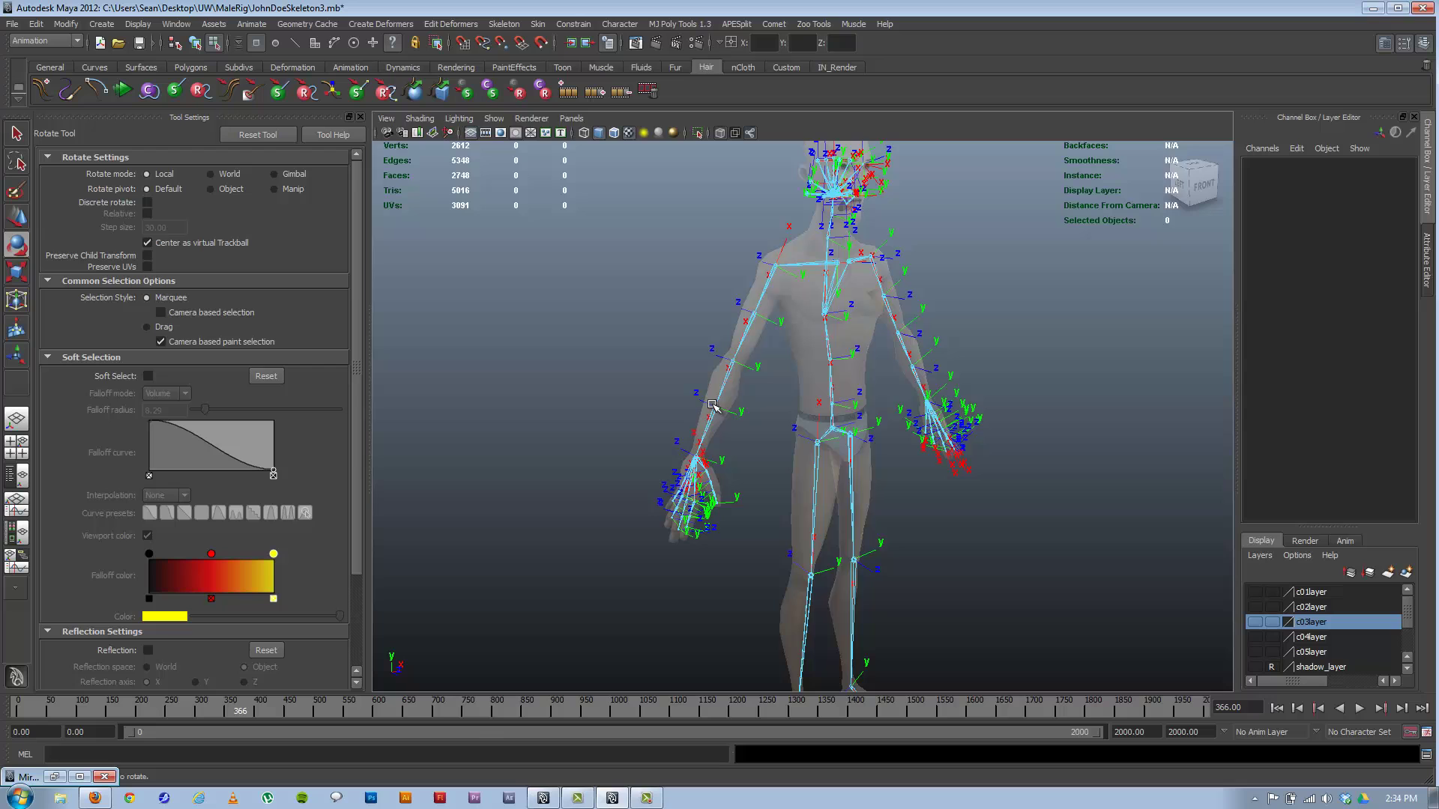
{"action": "left_click_drag", "start_coordinate": [837, 422], "coordinate": [891, 425], "text": "alt"}
{"action": "left_click_drag", "start_coordinate": [739, 464], "coordinate": [747, 415], "text": "alt"}
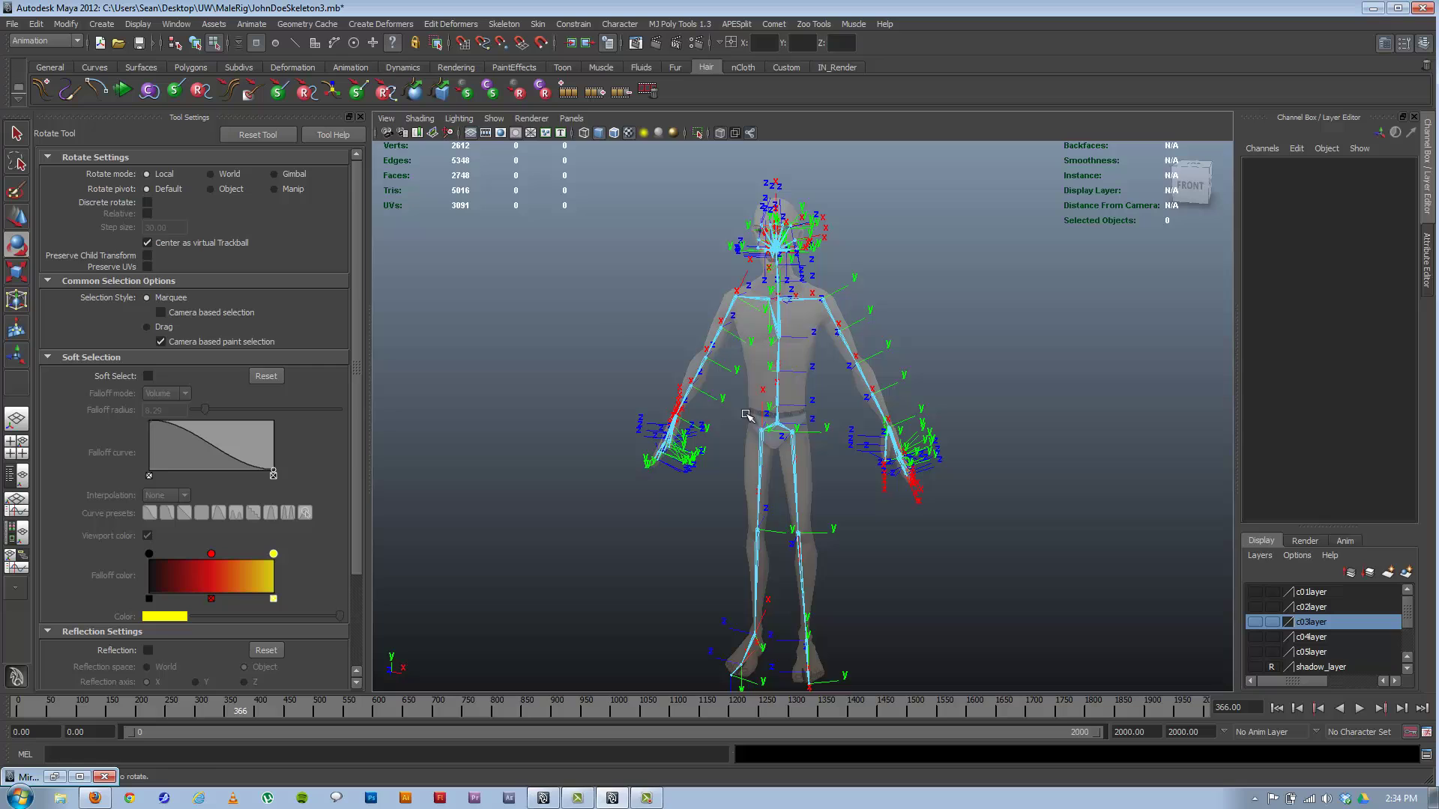
{"action": "left_click", "coordinate": [197, 44]}
Reorient the mirrored arm's elbow joint hierarchy with Orient Joint, using XYZ orientation and a Y-up secondary axis
{"action": "right_click_drag", "start_coordinate": [729, 366], "coordinate": [893, 395], "text": "alt"}
{"action": "left_click_drag", "start_coordinate": [577, 334], "coordinate": [635, 332], "text": "alt"}
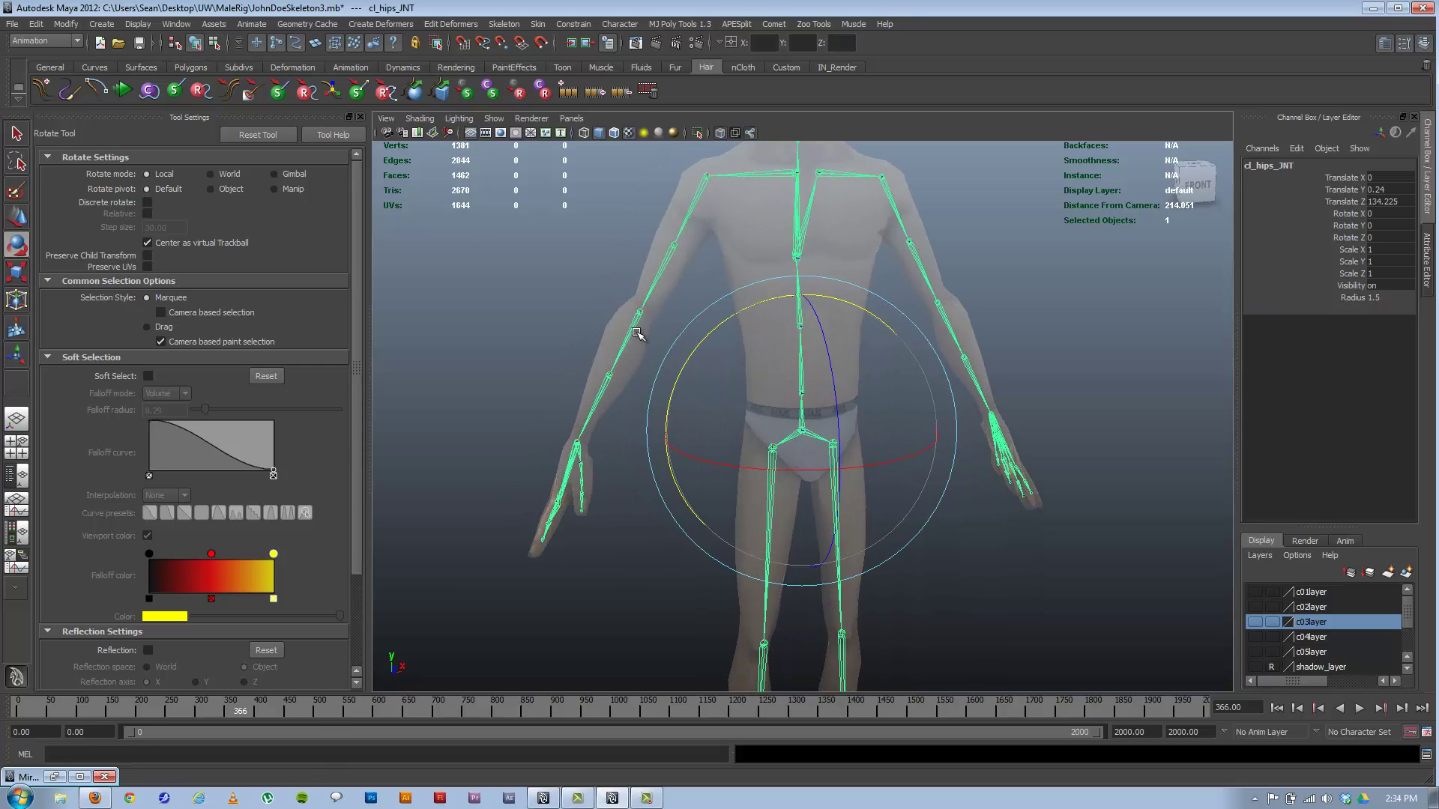
{"action": "left_click", "coordinate": [637, 333]}
{"action": "left_click", "coordinate": [502, 24]}
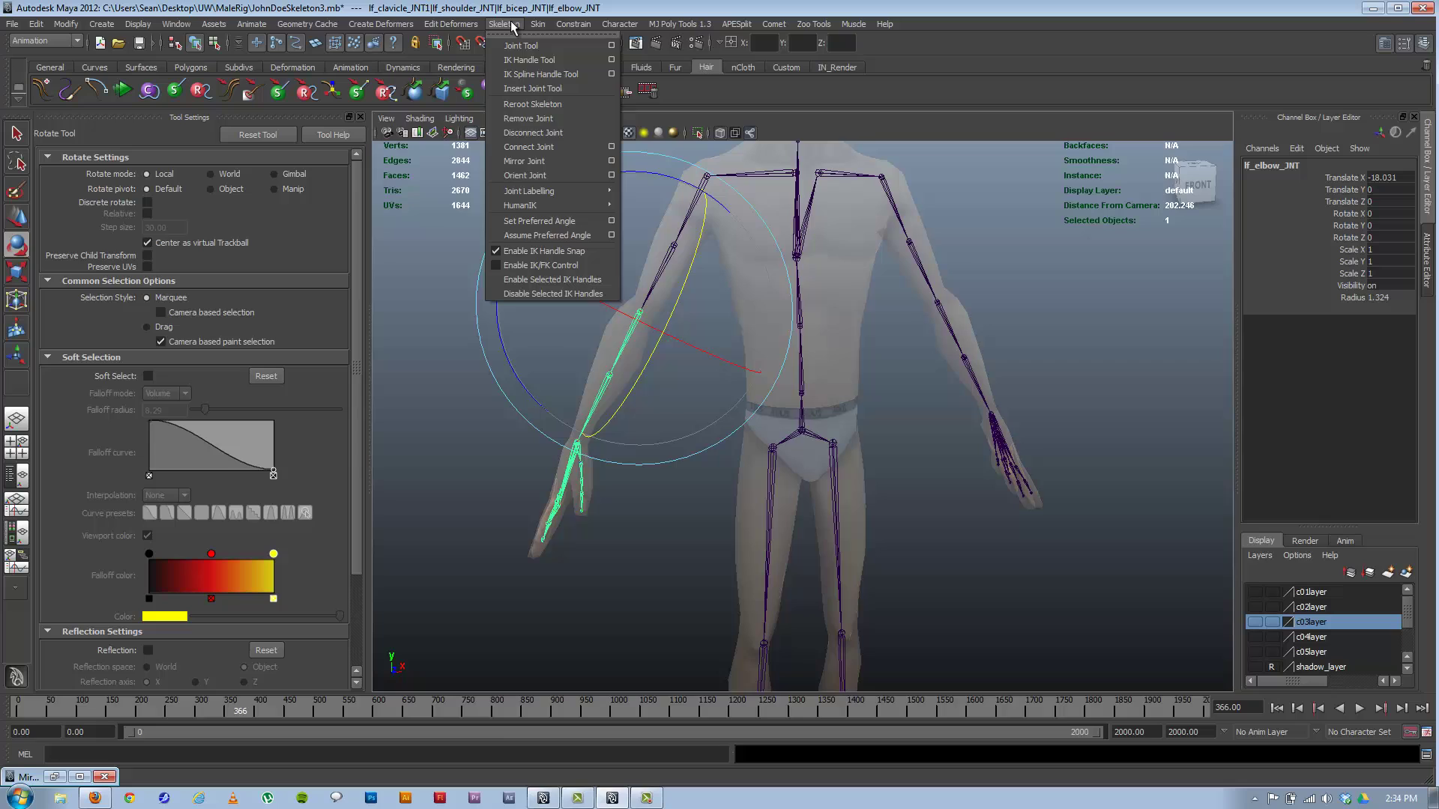
{"action": "left_click", "coordinate": [541, 174]}
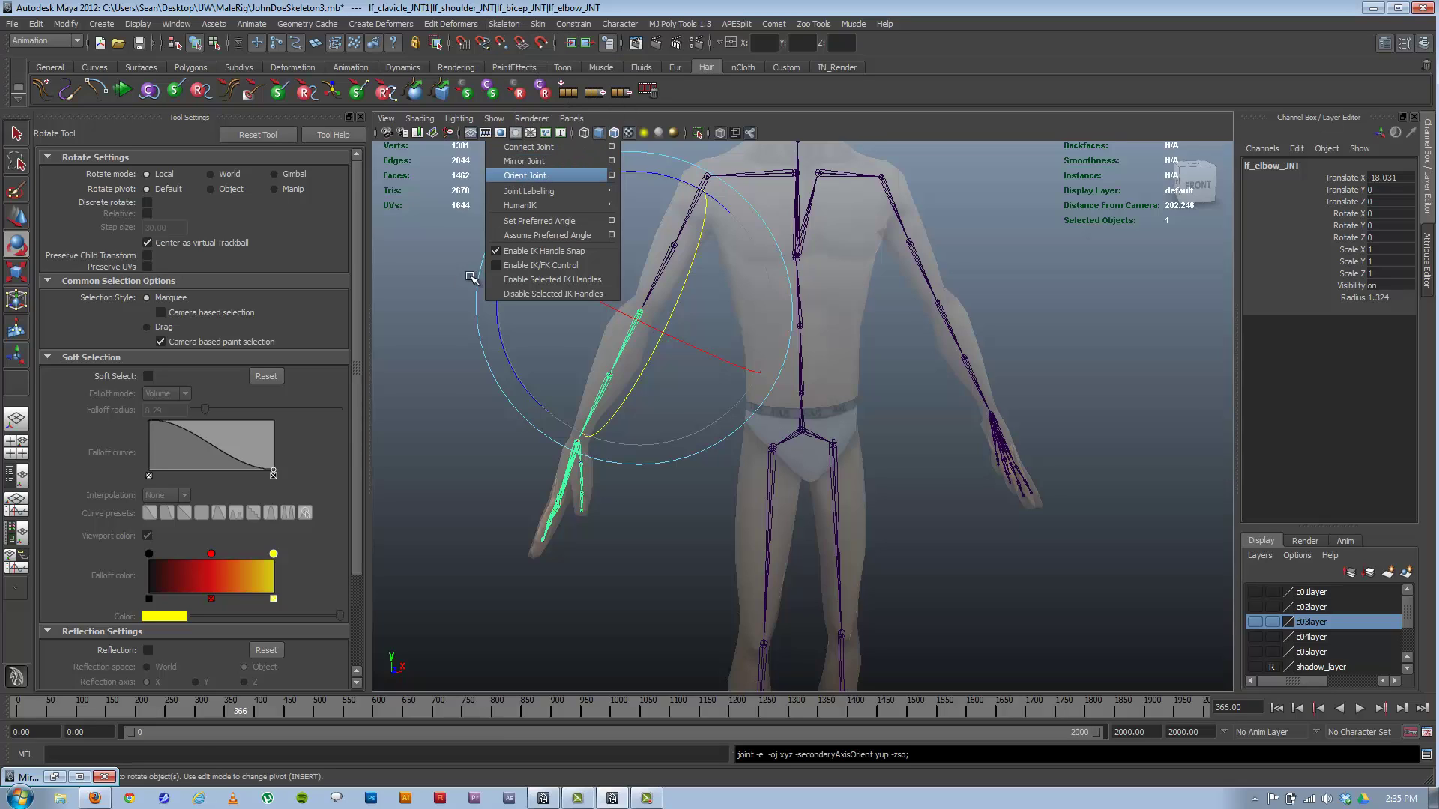
{"action": "left_click", "coordinate": [438, 283]}
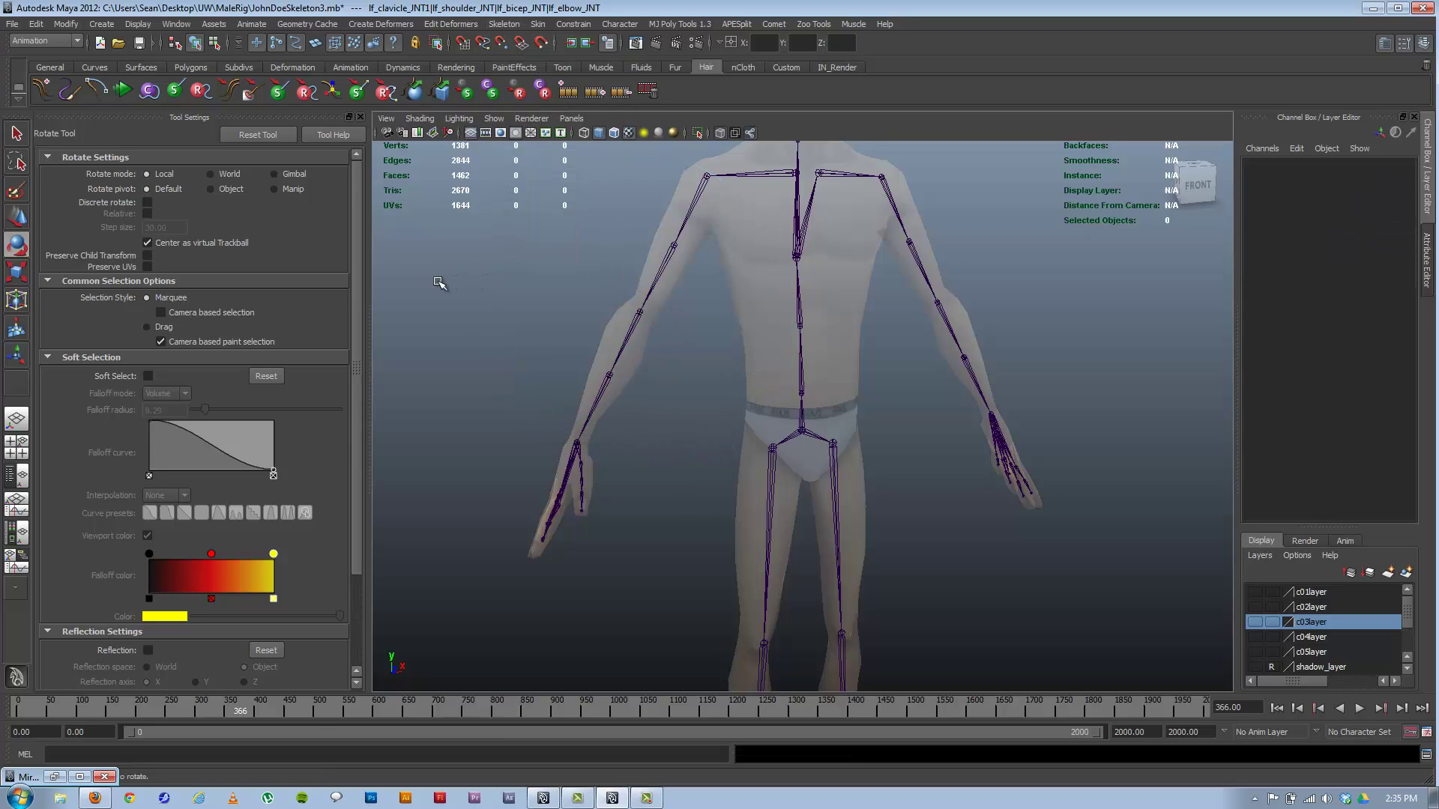
Select both elbow joints and test-rotate them together around Y to compare how the forearms bend
{"action": "left_click", "coordinate": [631, 325]}
{"action": "left_click", "coordinate": [939, 314], "text": "shift"}
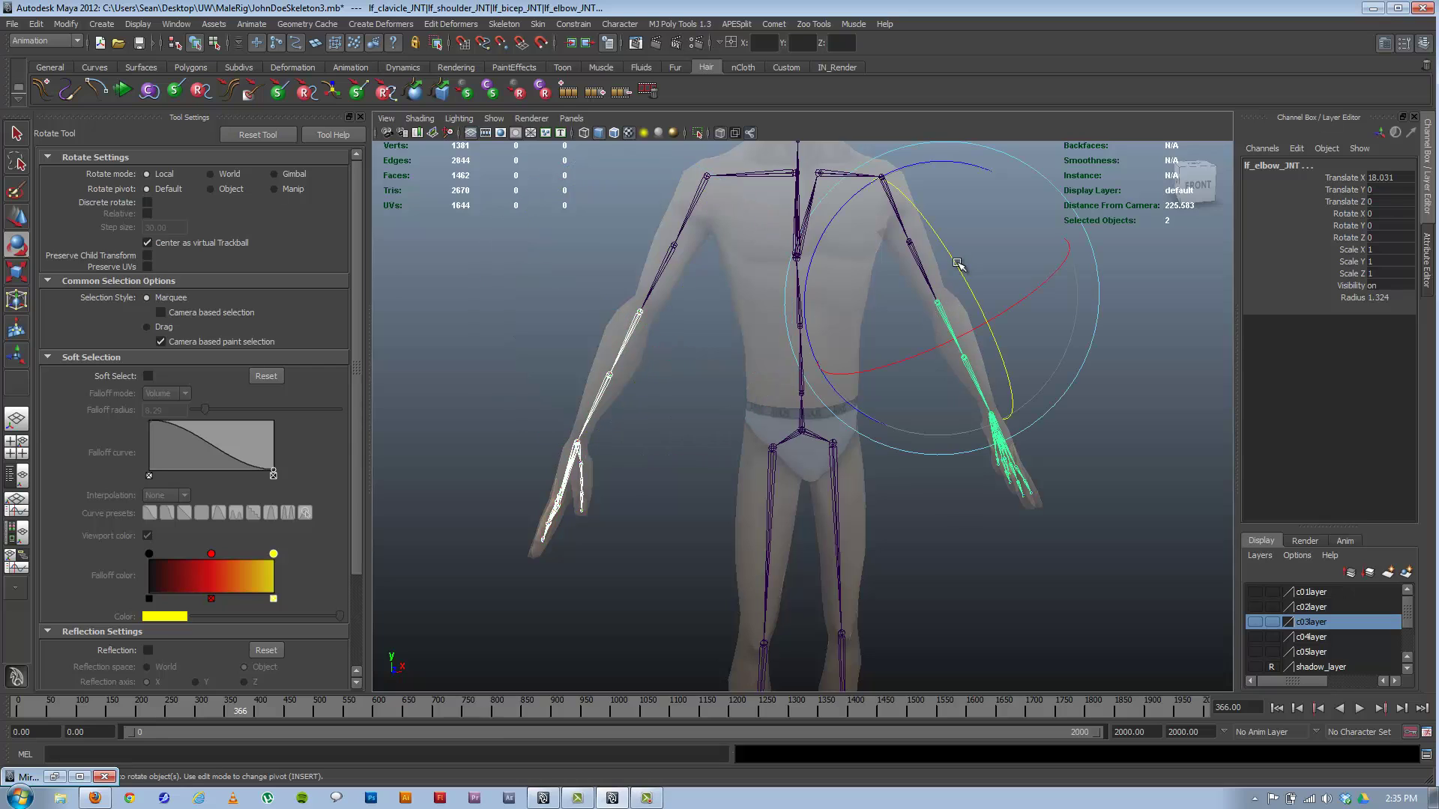
{"action": "left_click_drag", "start_coordinate": [914, 299], "coordinate": [925, 453]}
{"action": "left_click_drag", "start_coordinate": [926, 371], "coordinate": [1041, 251], "text": "alt"}
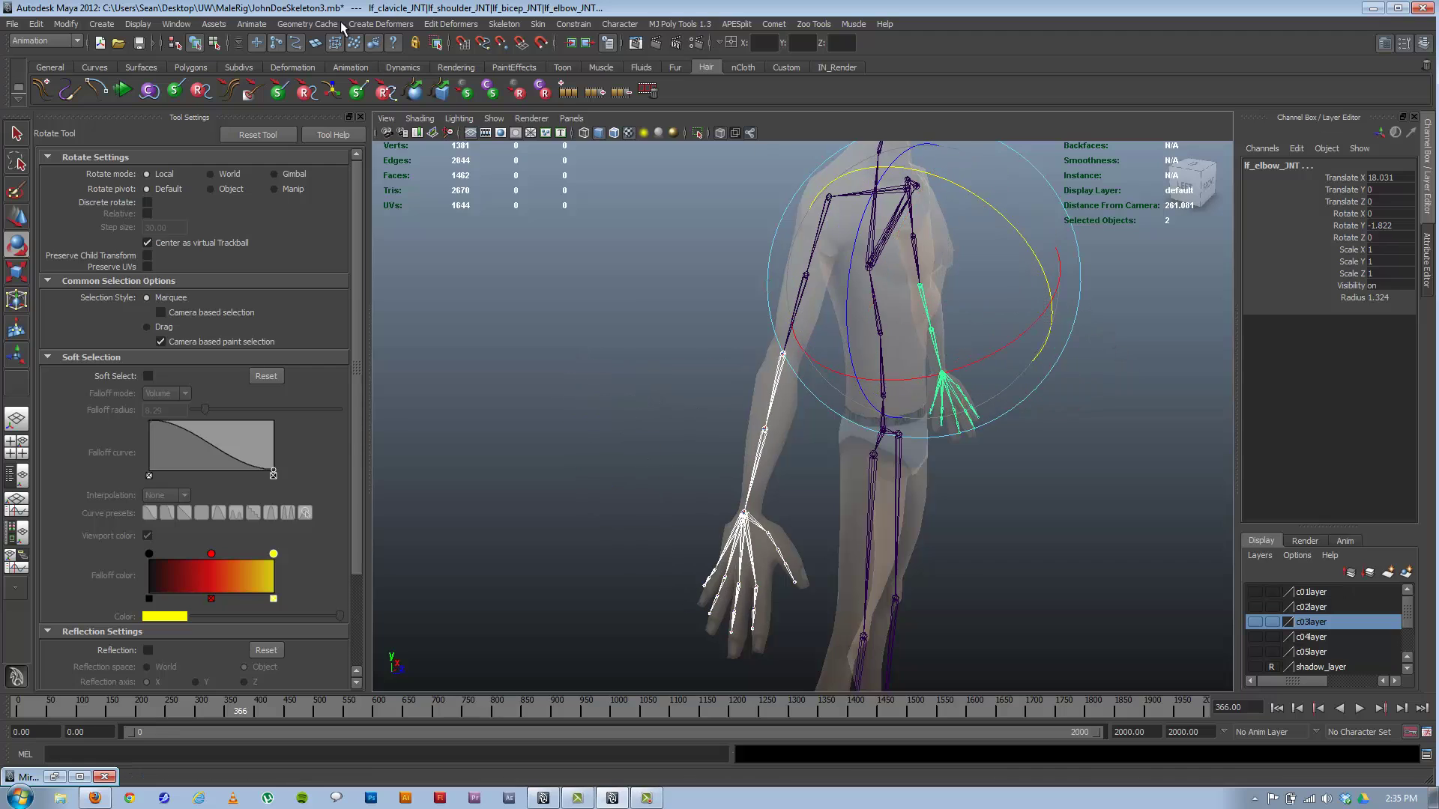
Display the local rotation axes from both elbows to the fingers and compare the reoriented arm with the original
{"action": "left_click", "coordinate": [215, 43]}
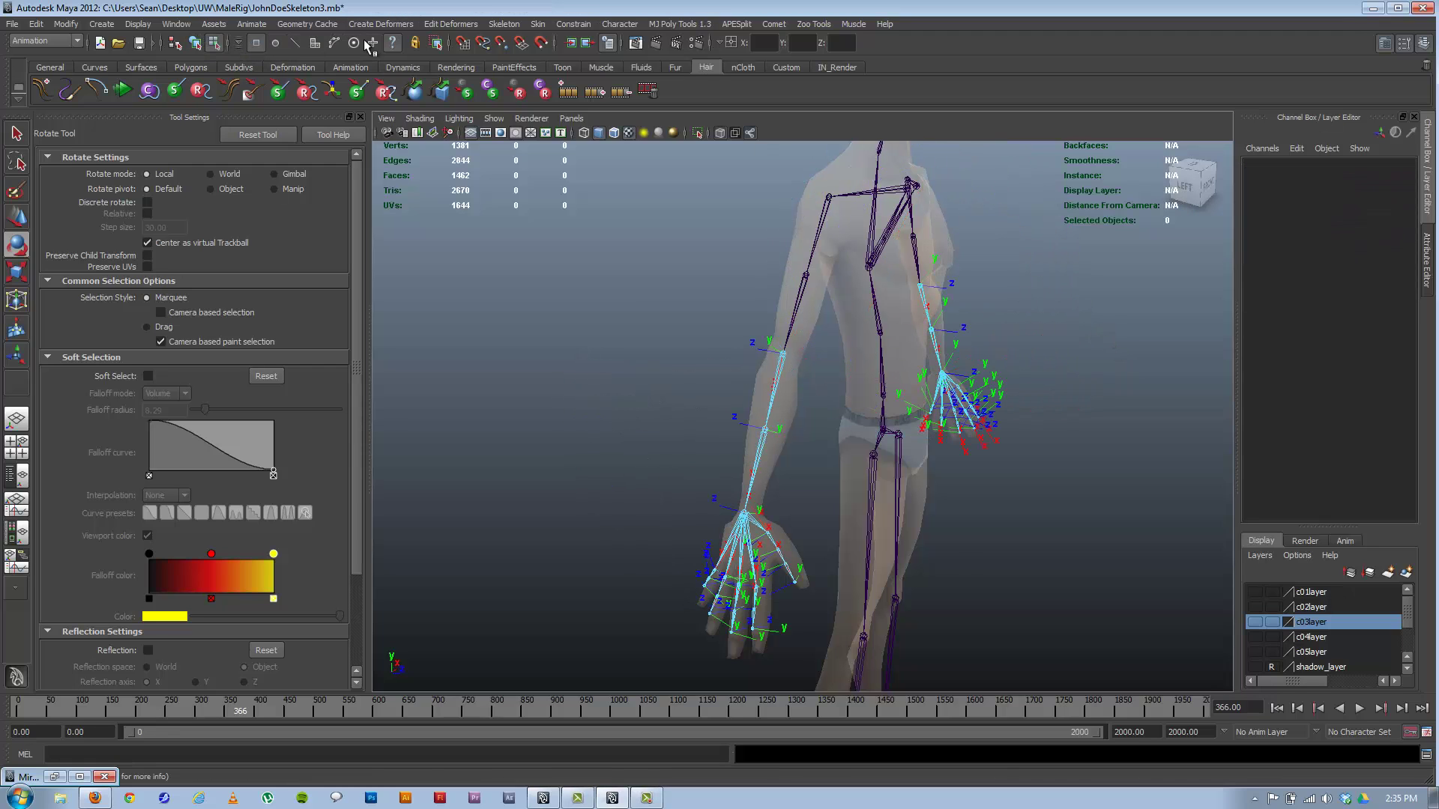
{"action": "left_click_drag", "start_coordinate": [642, 218], "coordinate": [679, 293], "text": "alt"}
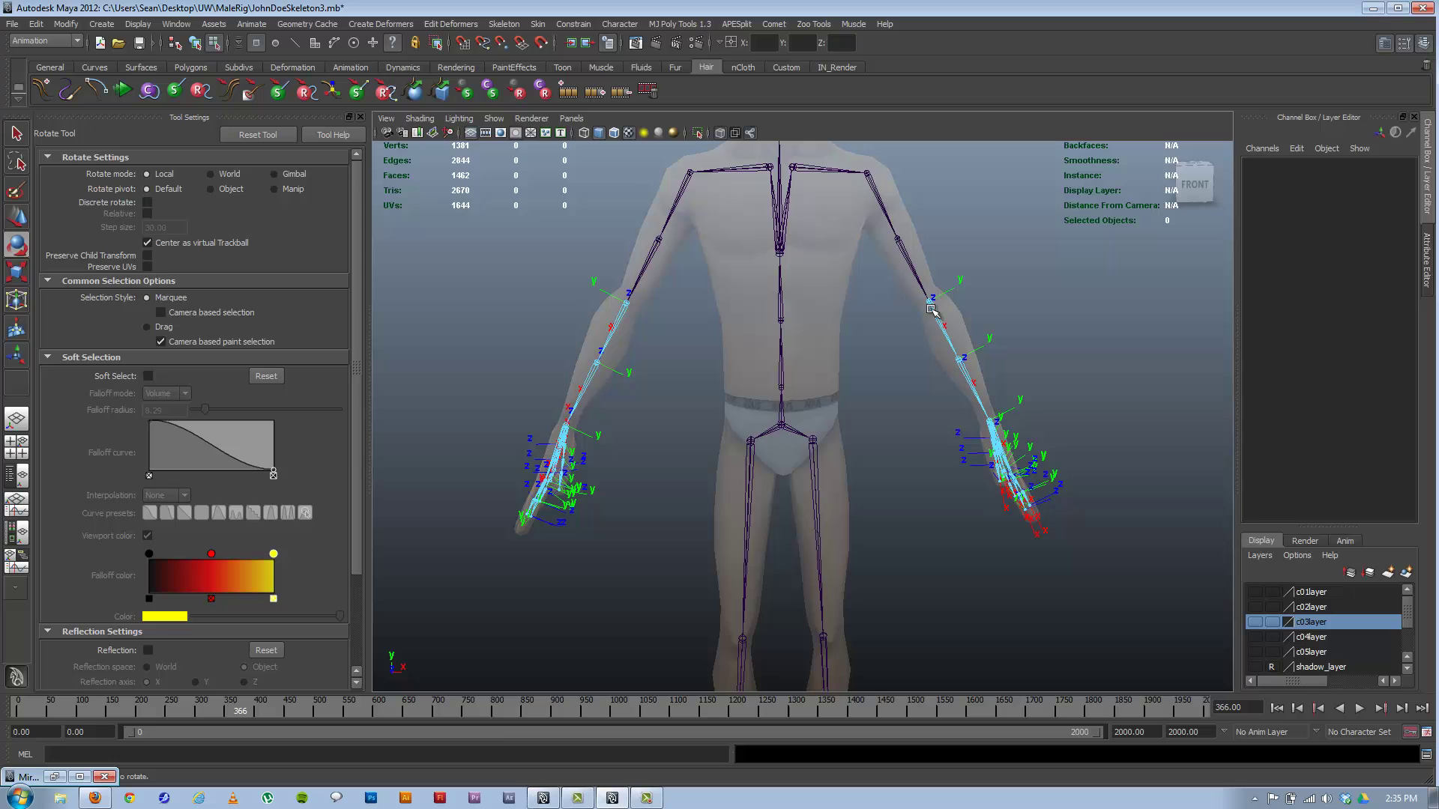
{"action": "left_click_drag", "start_coordinate": [969, 272], "coordinate": [757, 352], "text": "alt"}
{"action": "right_click_drag", "start_coordinate": [878, 364], "coordinate": [615, 343], "text": "alt"}
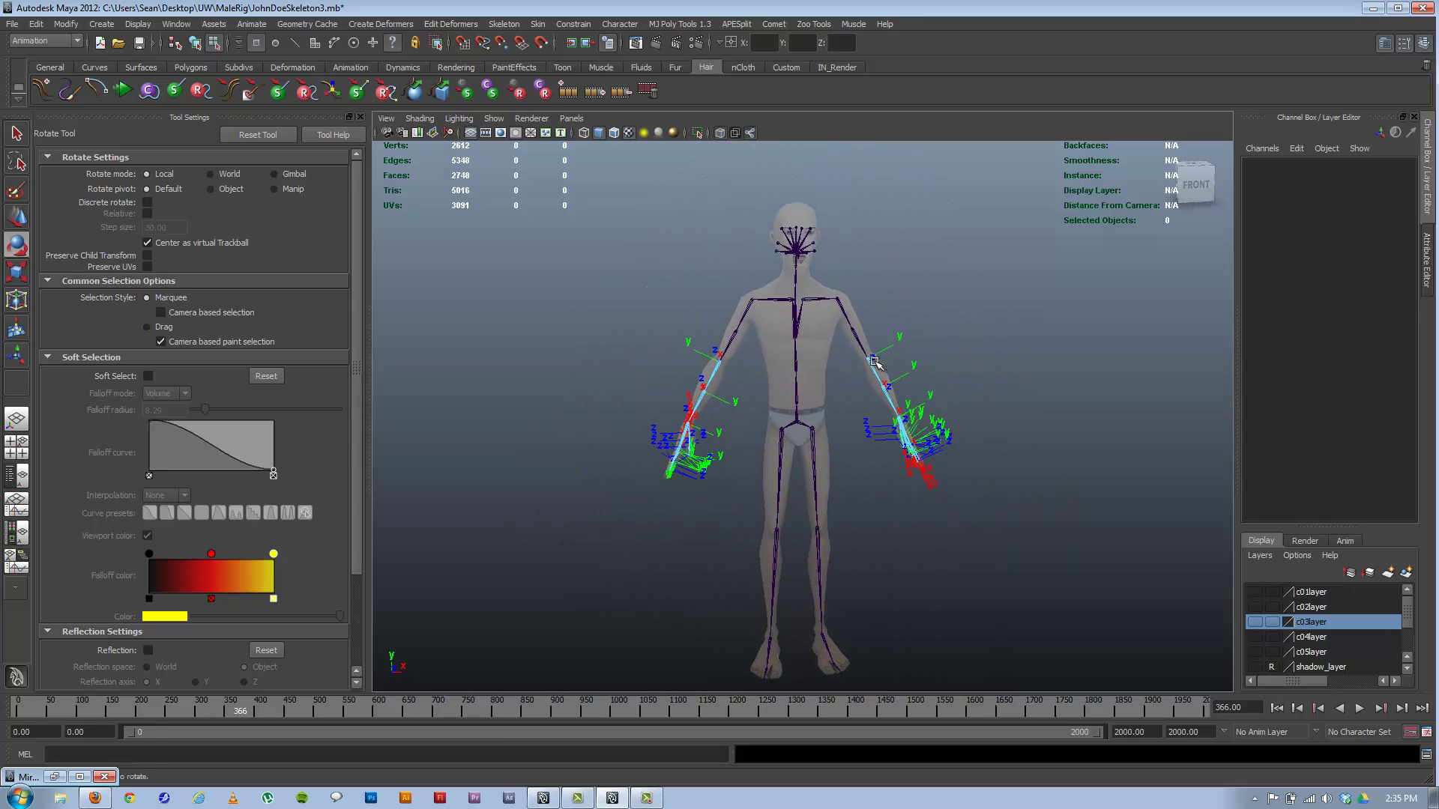
{"action": "left_click_drag", "start_coordinate": [807, 369], "coordinate": [777, 368], "text": "alt"}
{"action": "left_click_drag", "start_coordinate": [803, 361], "coordinate": [799, 360], "text": "alt"}
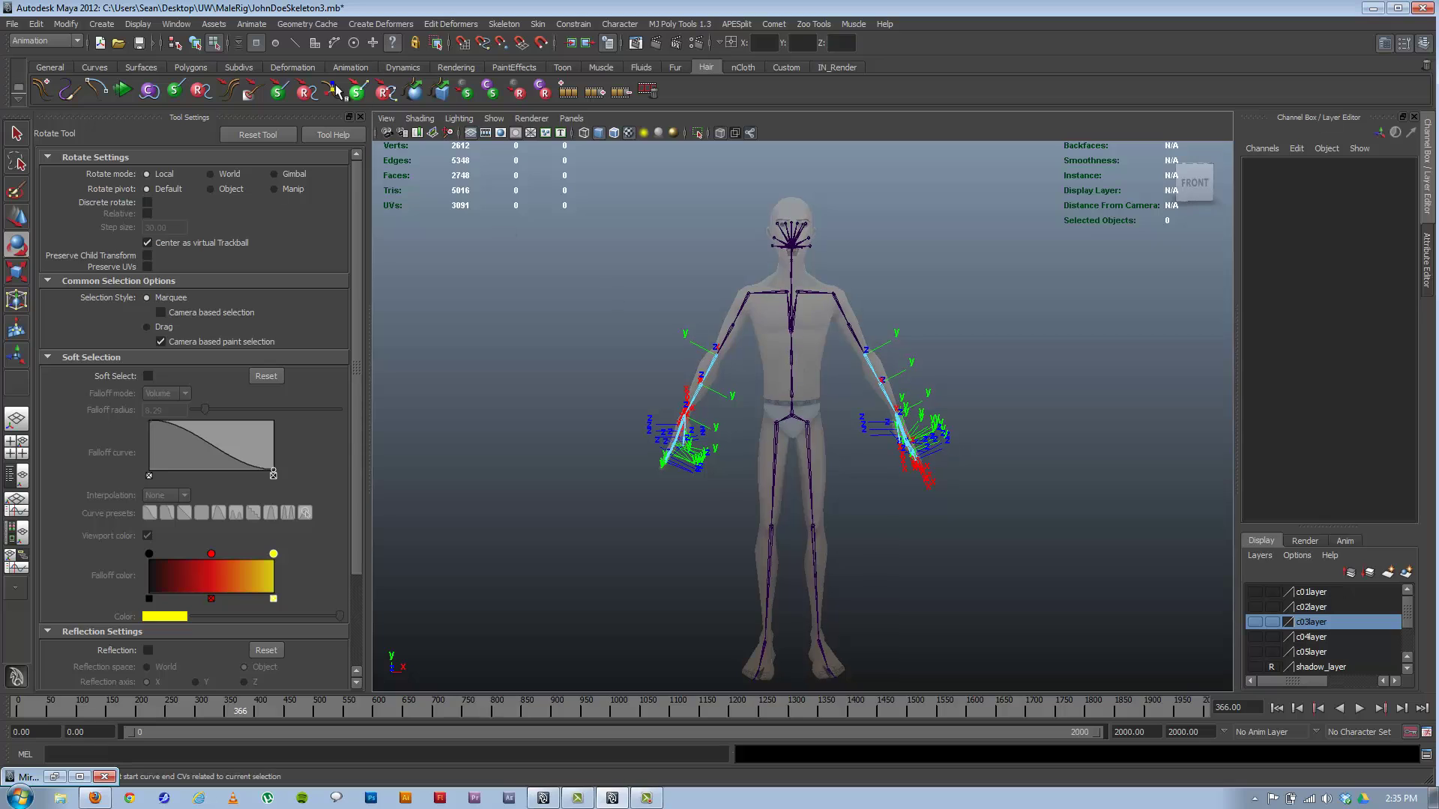
Undo the test rotations on both elbow joints until their Y rotation is back to 0
{"action": "left_click", "coordinate": [196, 43]}
{"action": "key", "text": "ctrl+z"}
{"action": "key", "text": "ctrl+z"}
{"action": "key", "text": "ctrl+z"}
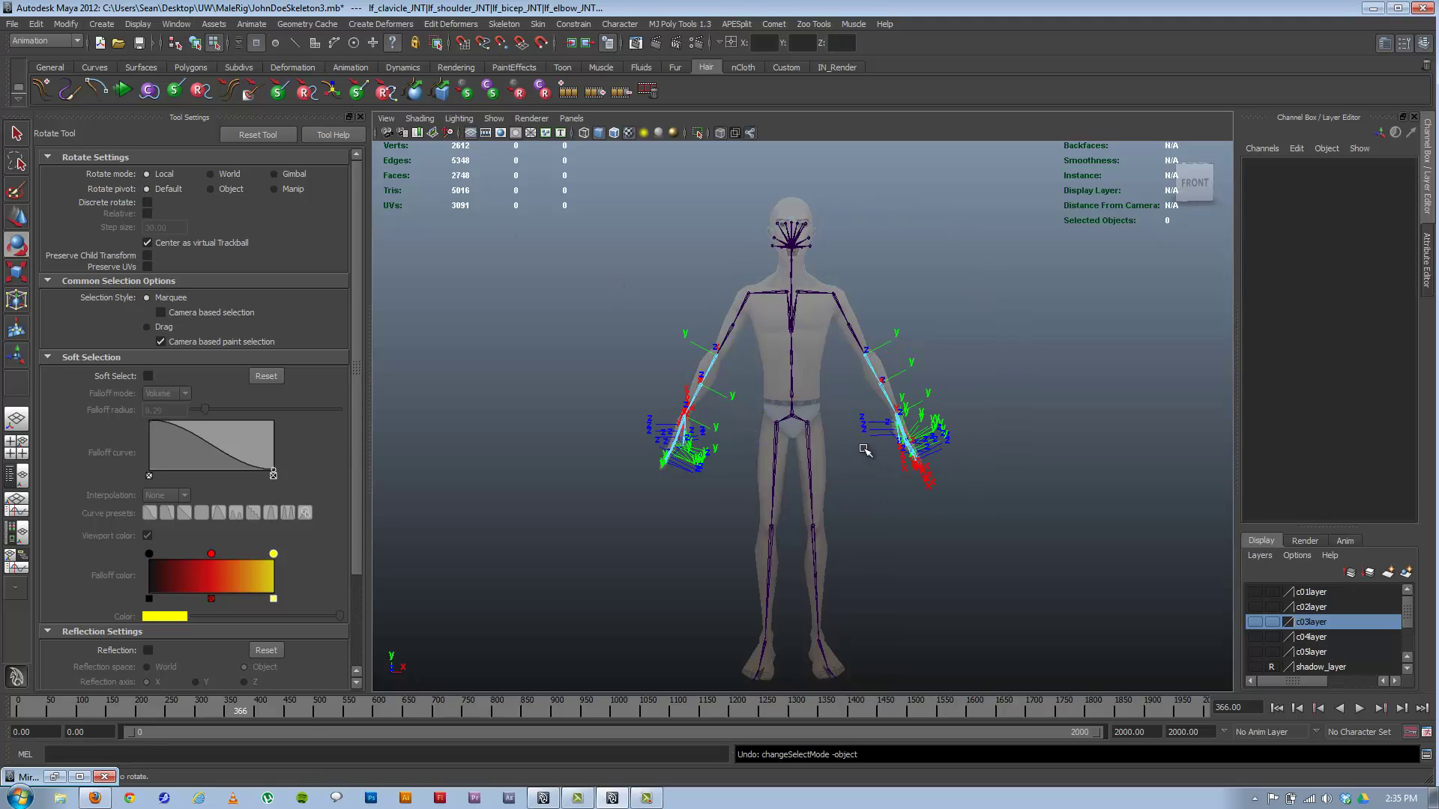
{"action": "key", "text": "ctrl+z"}
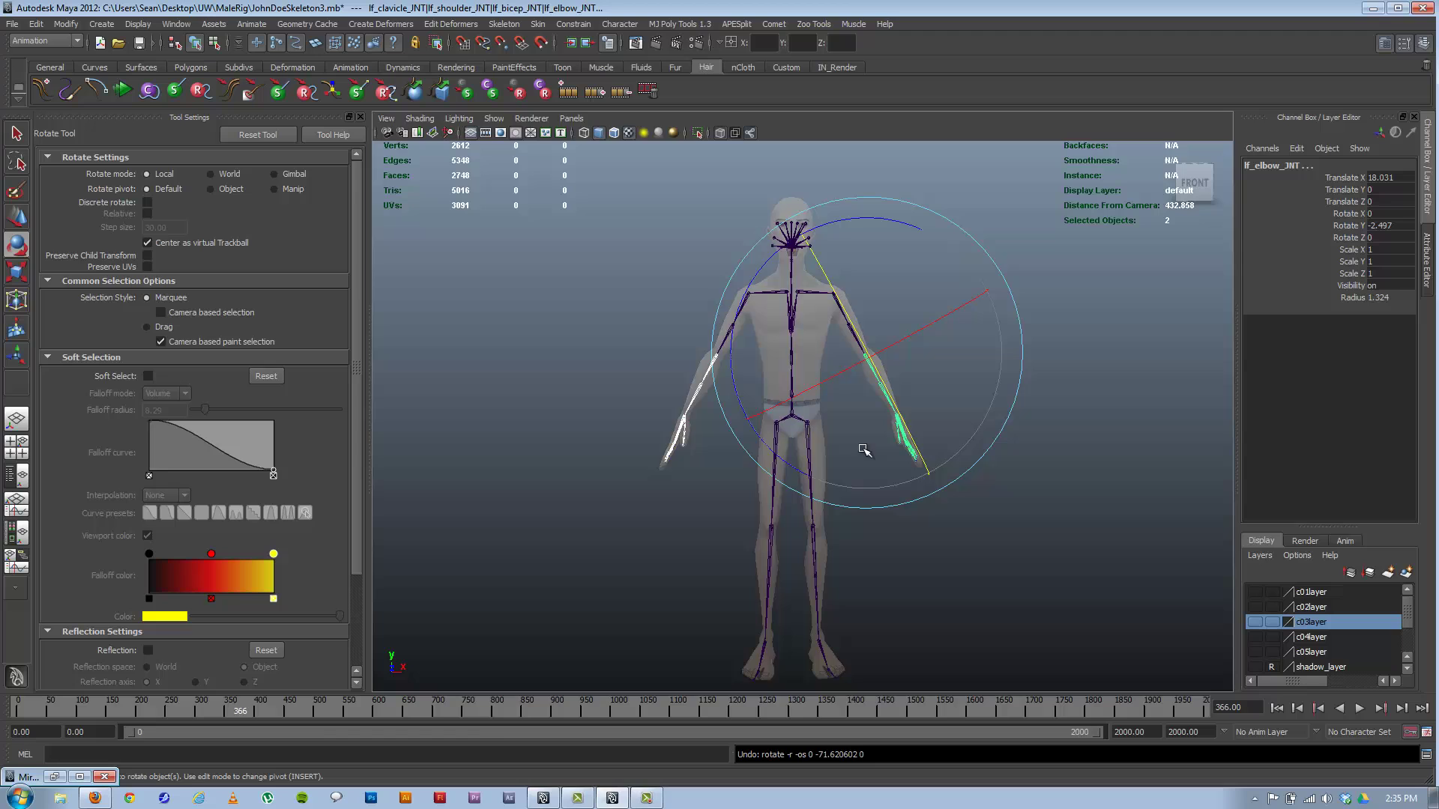
{"action": "left_click_drag", "start_coordinate": [833, 452], "coordinate": [901, 388], "text": "alt"}
{"action": "left_click_drag", "start_coordinate": [783, 408], "coordinate": [801, 412], "text": "alt"}
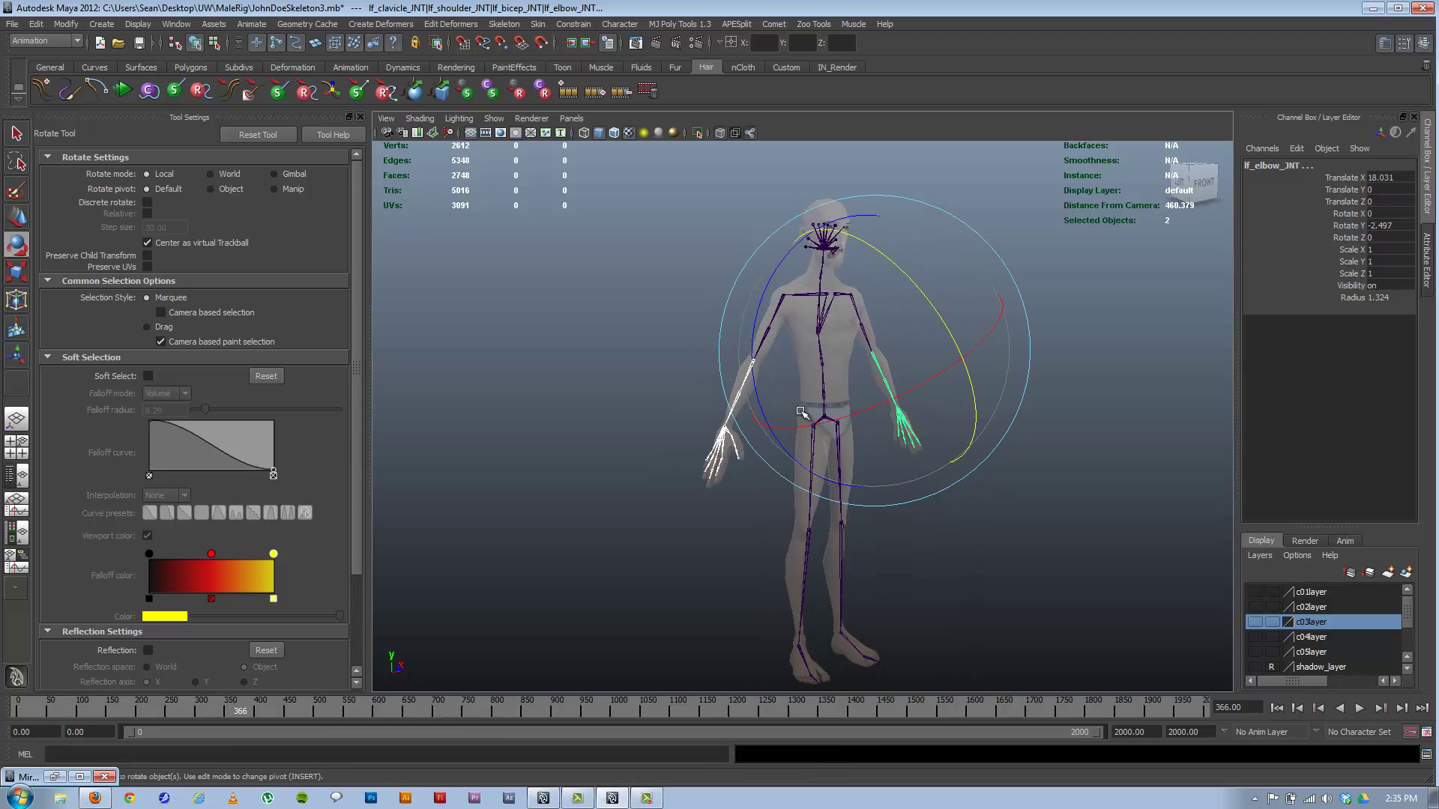
{"action": "key", "text": "ctrl+z"}
{"action": "key", "text": "ctrl+z"}
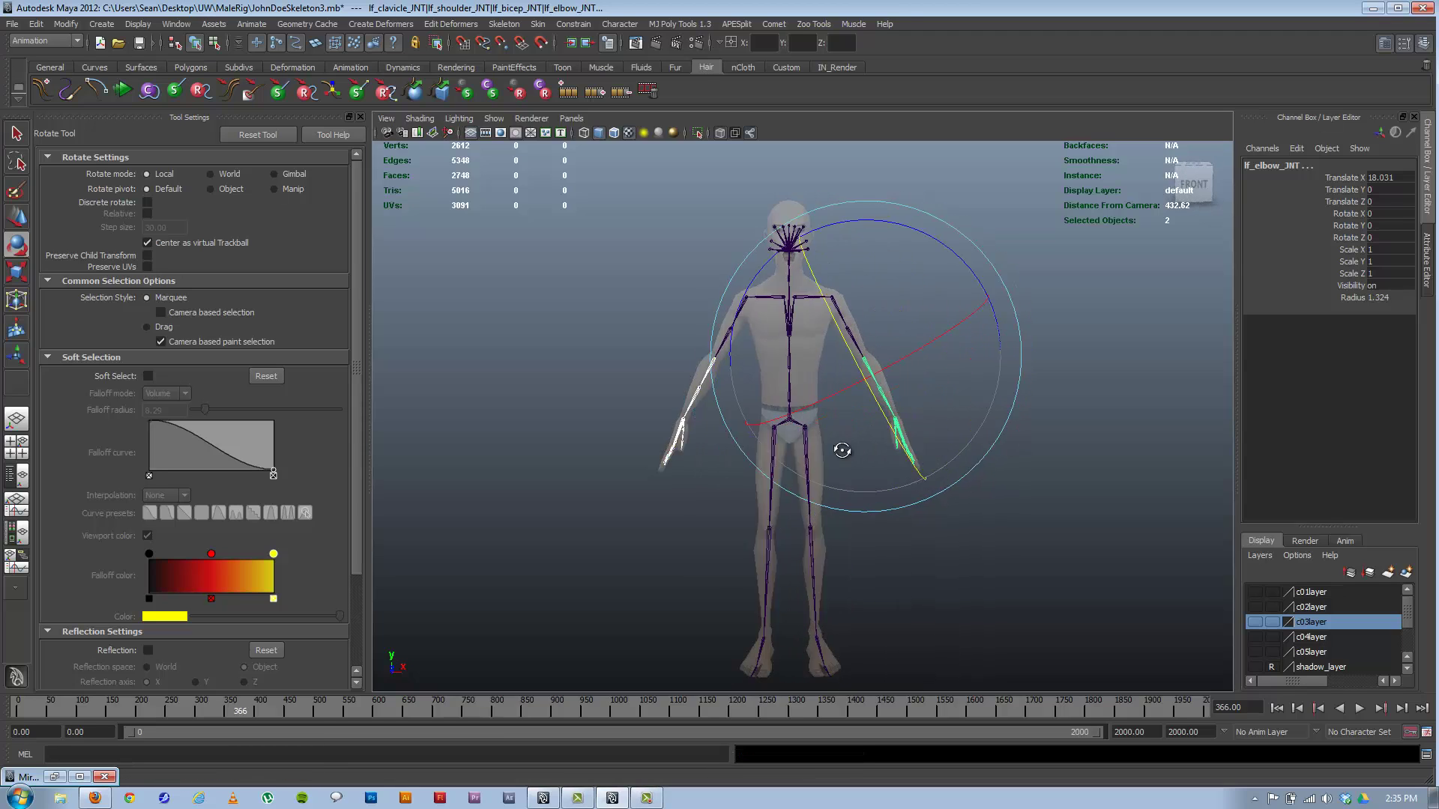